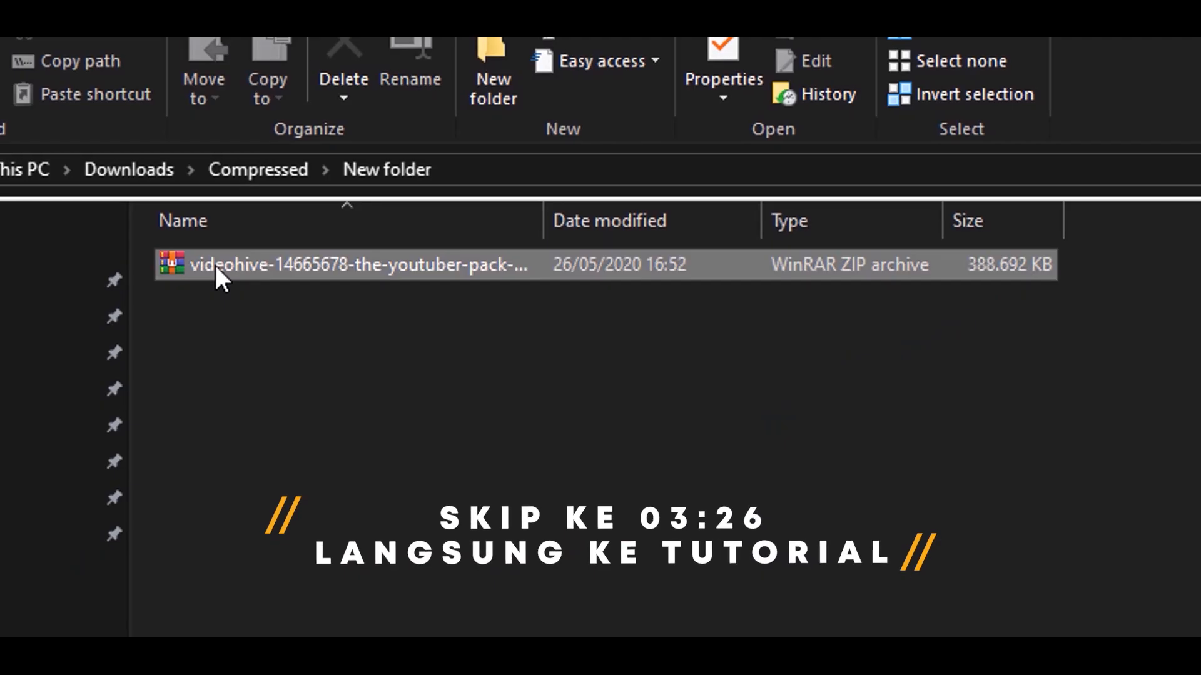
Step: Extract the videohive-14665678-the-youtuber-pack-21 archive into its own folder and open The YouTuber Pack 3.0 inside it
right_click(214, 268)
click(422, 343)
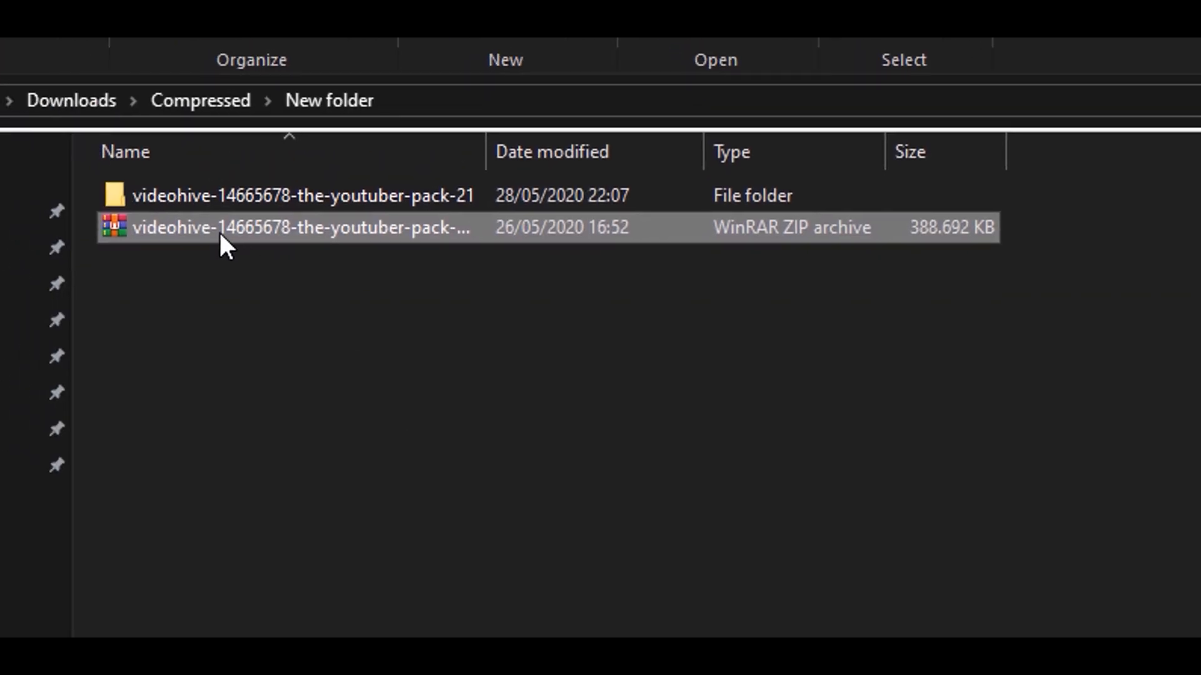
double_click(168, 201)
double_click(146, 204)
Step: Copy the MOGRT 2018 and MOGRT 2019 folders
drag(366, 460, 183, 275)
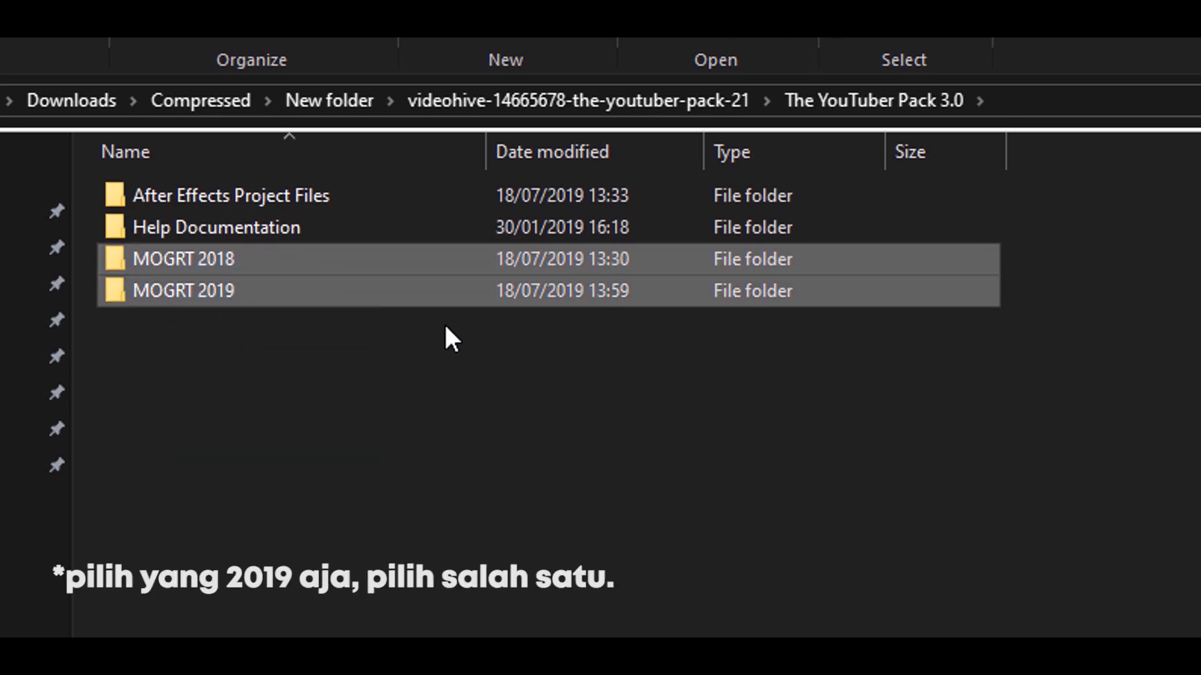
right_click(244, 266)
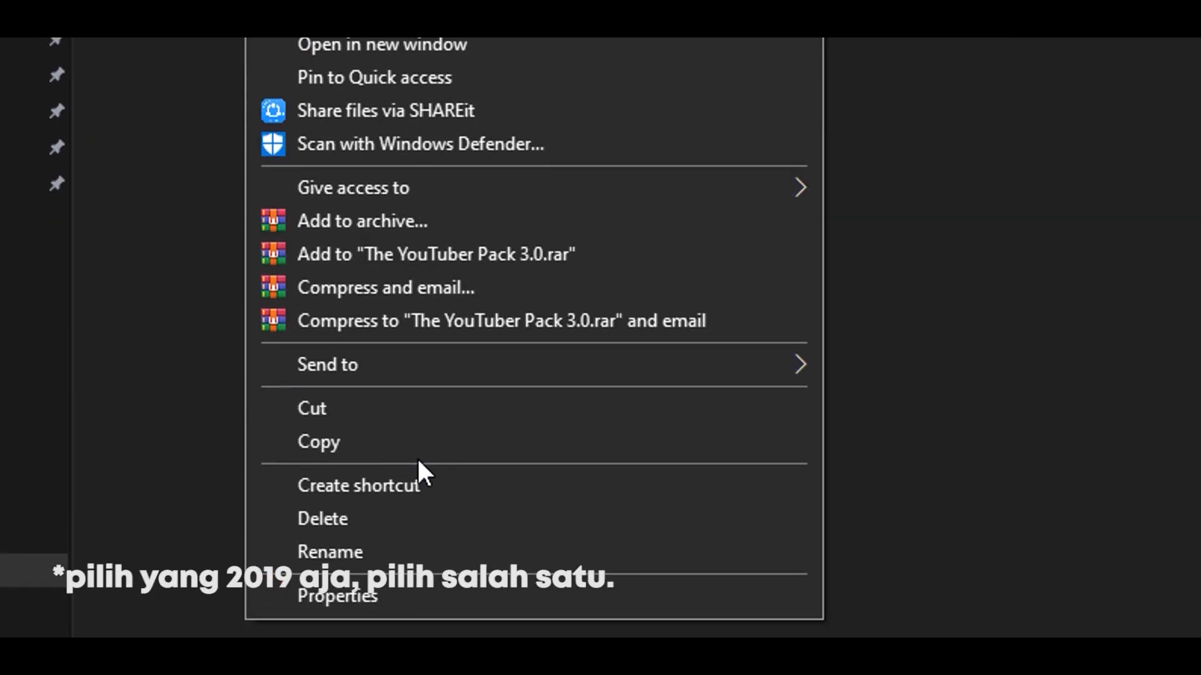
click(337, 443)
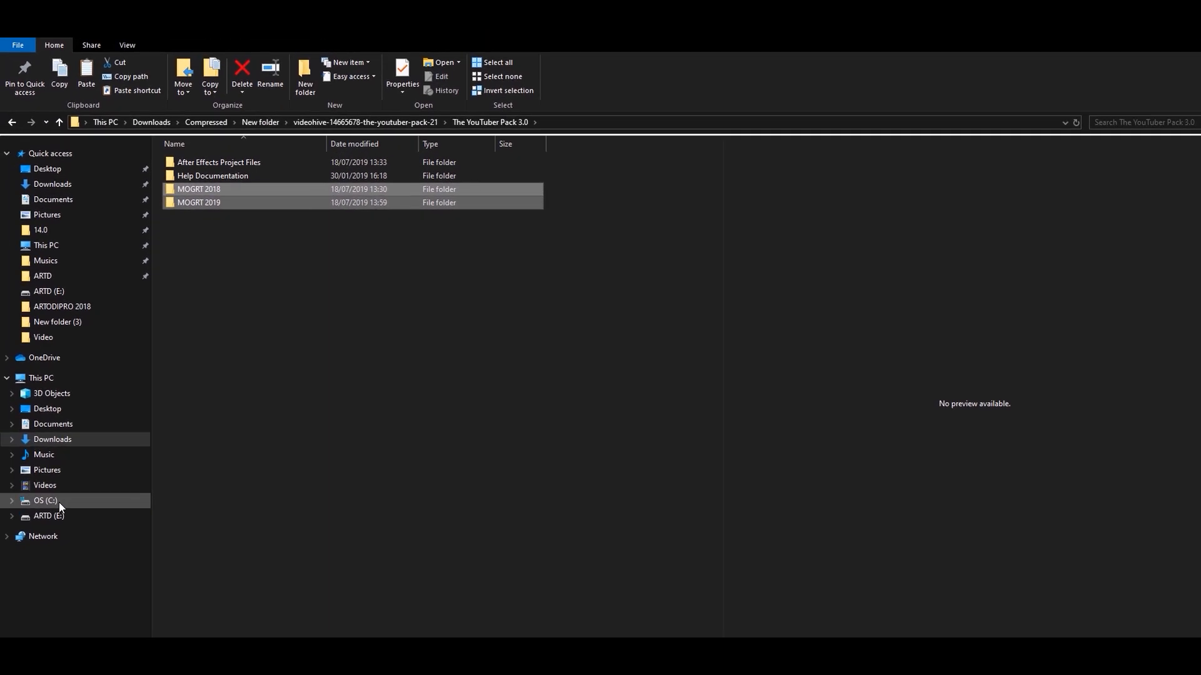
Step: Open the OS (C:) drive and turn on the display of hidden items
click(45, 501)
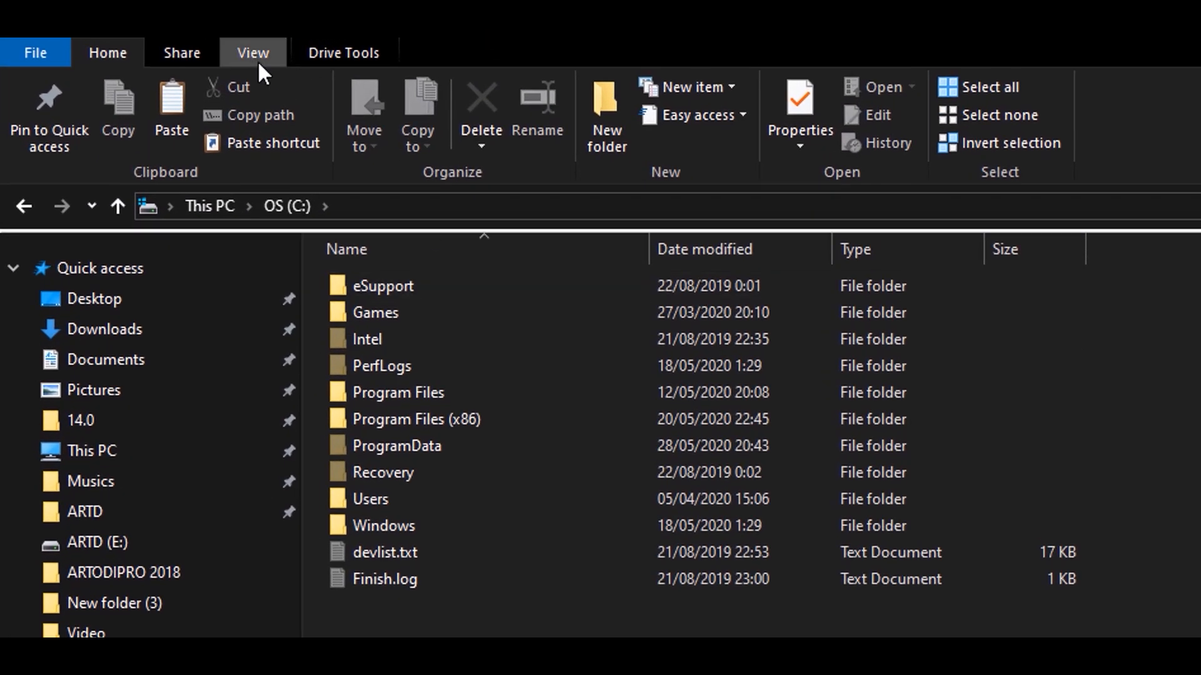
click(257, 60)
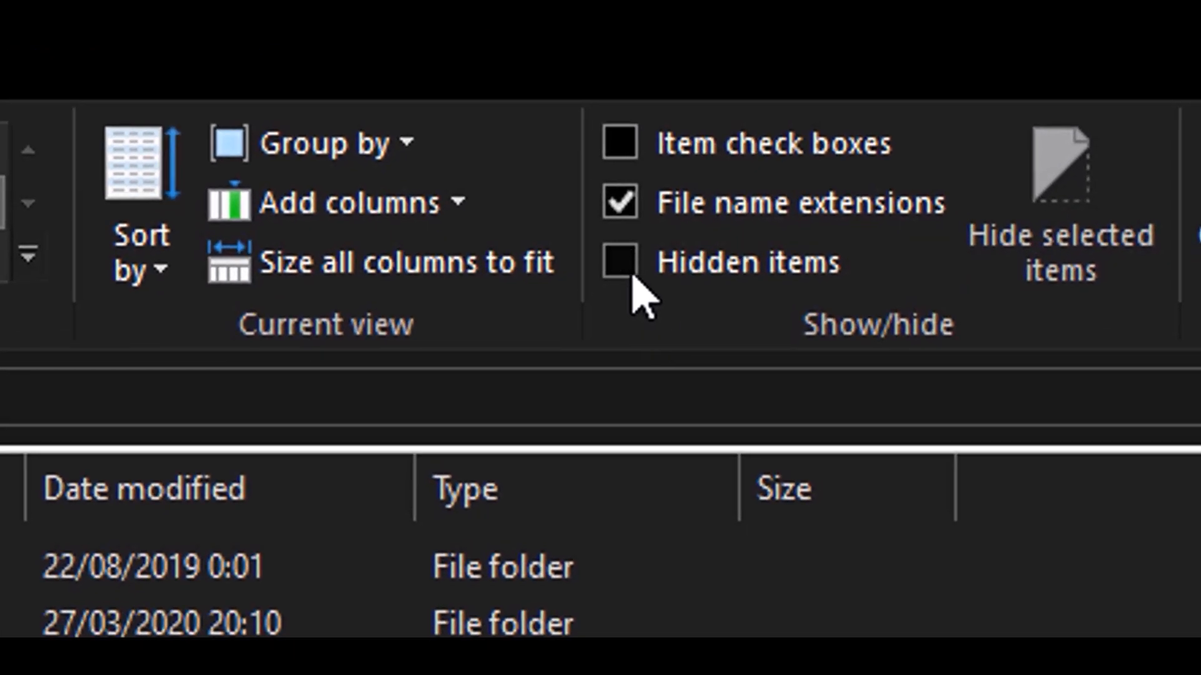
click(627, 266)
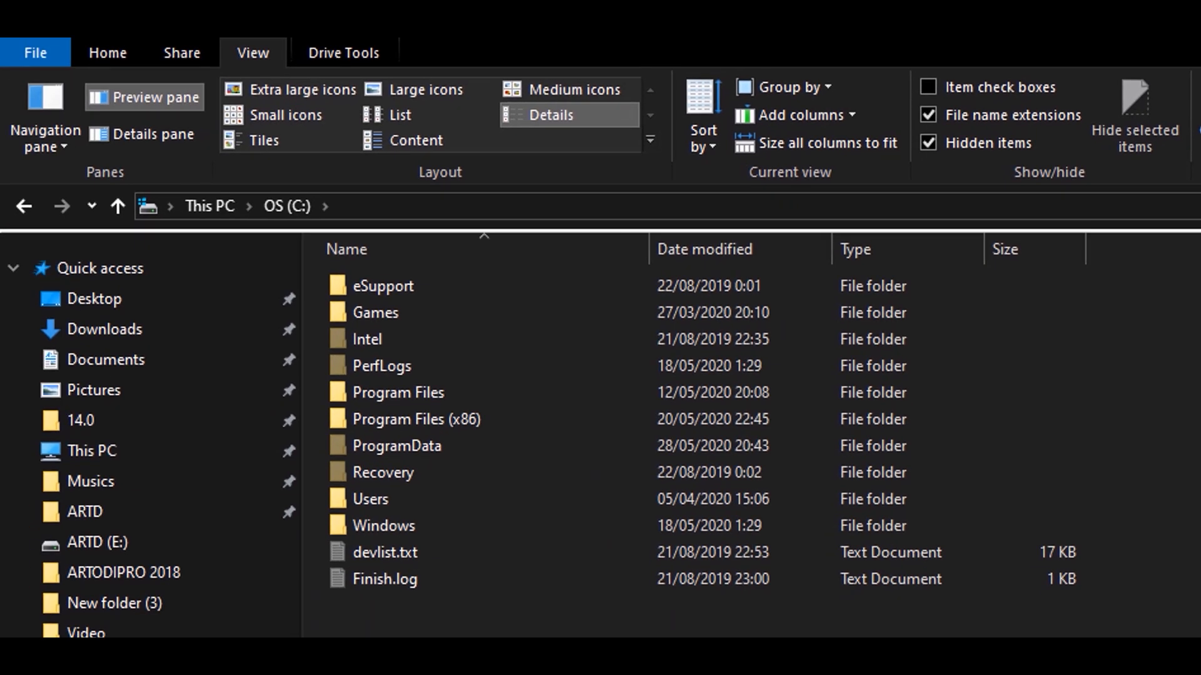
Step: Go to the Users\ROG STRIX\AppData\Roaming folder on the C: drive
double_click(386, 505)
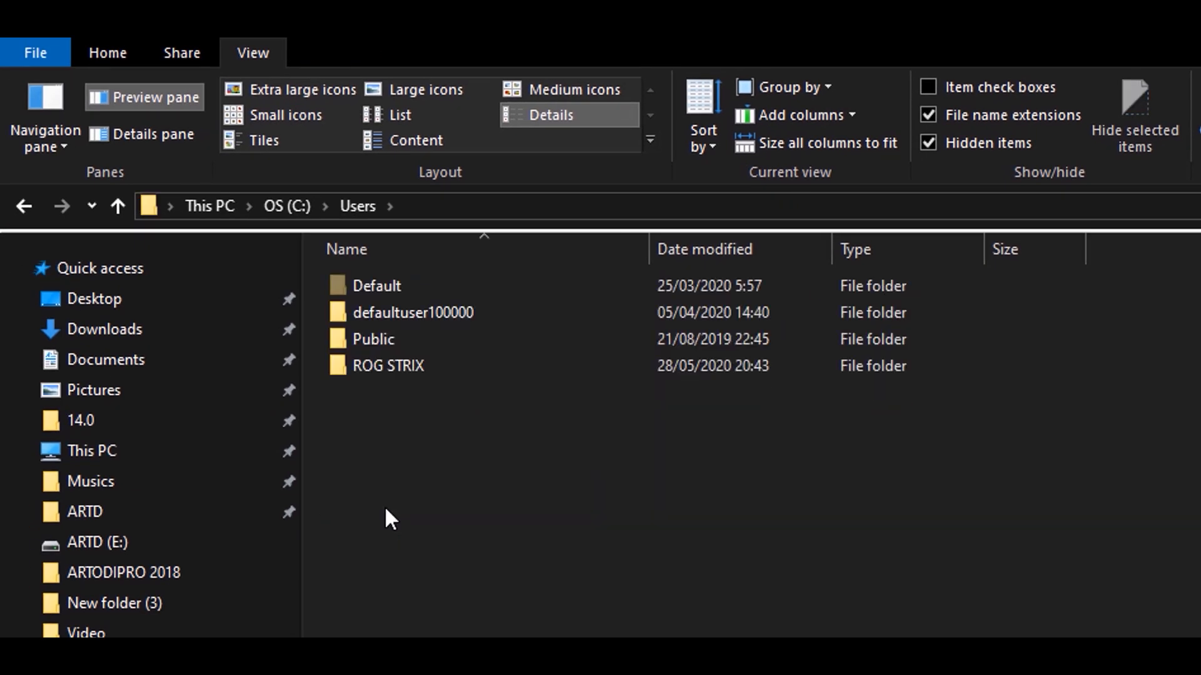
click(421, 372)
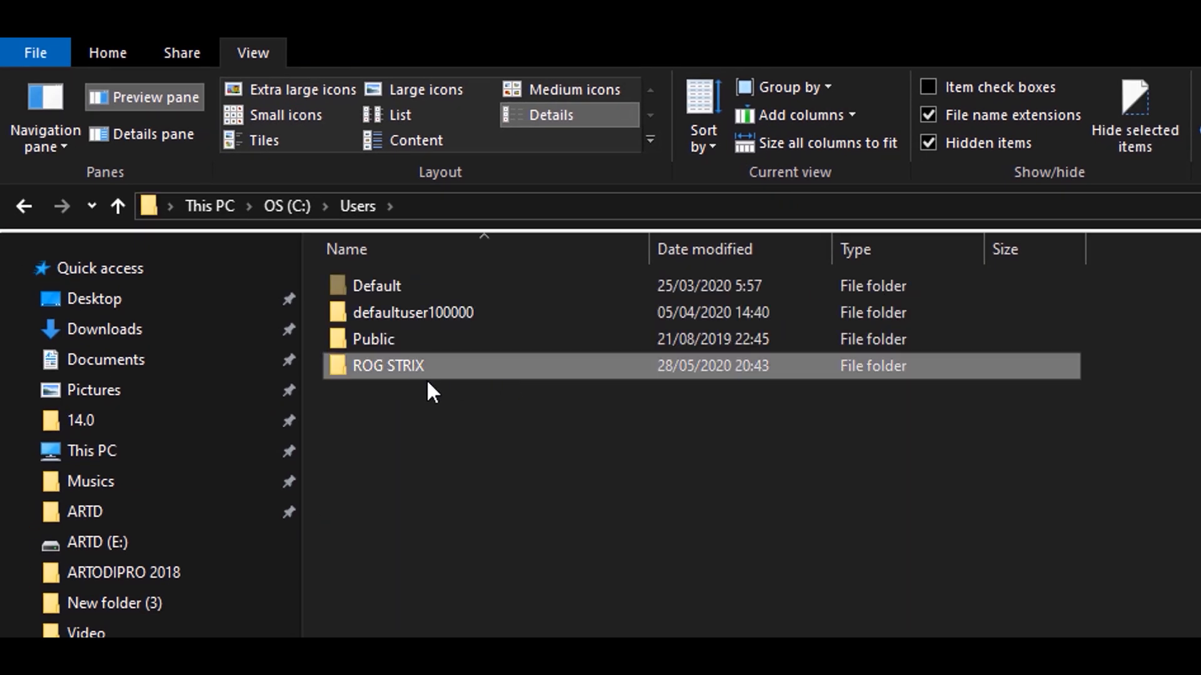
double_click(348, 366)
click(362, 342)
double_click(361, 343)
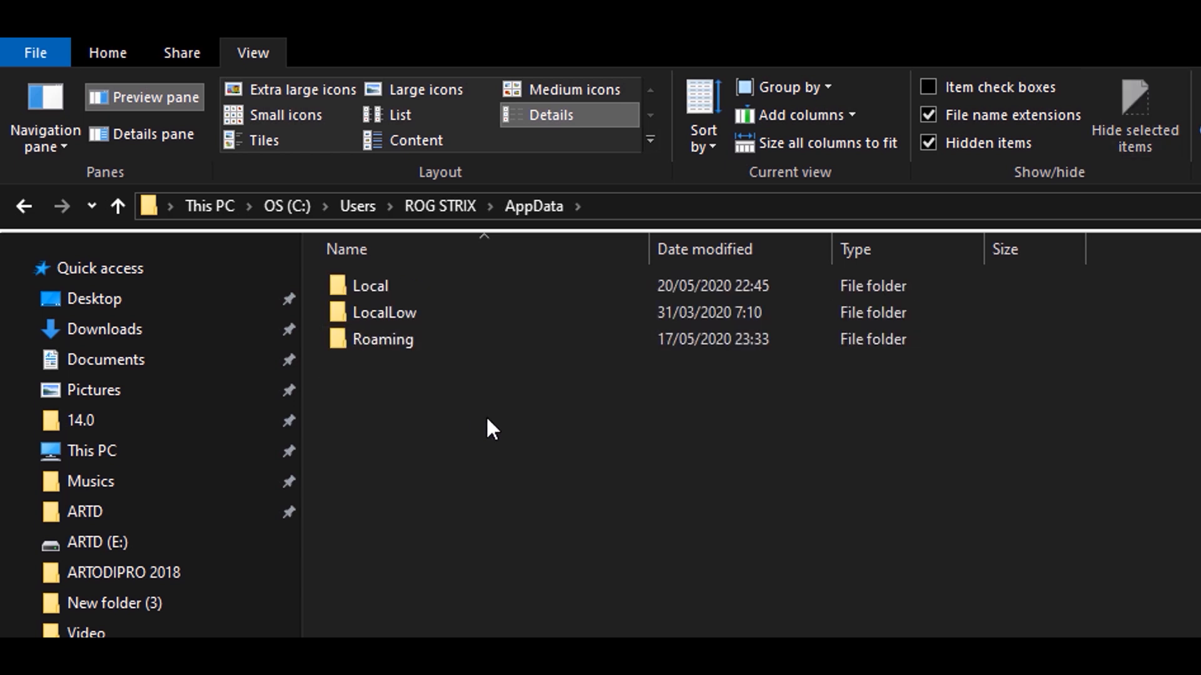
click(376, 340)
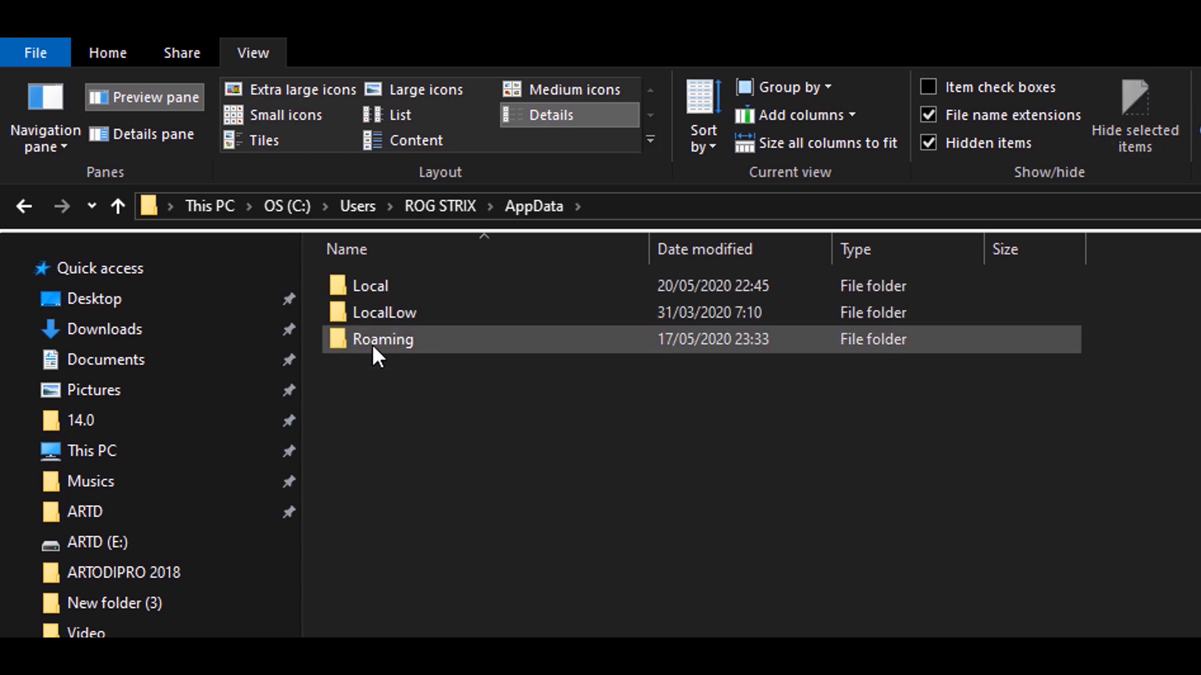
double_click(356, 345)
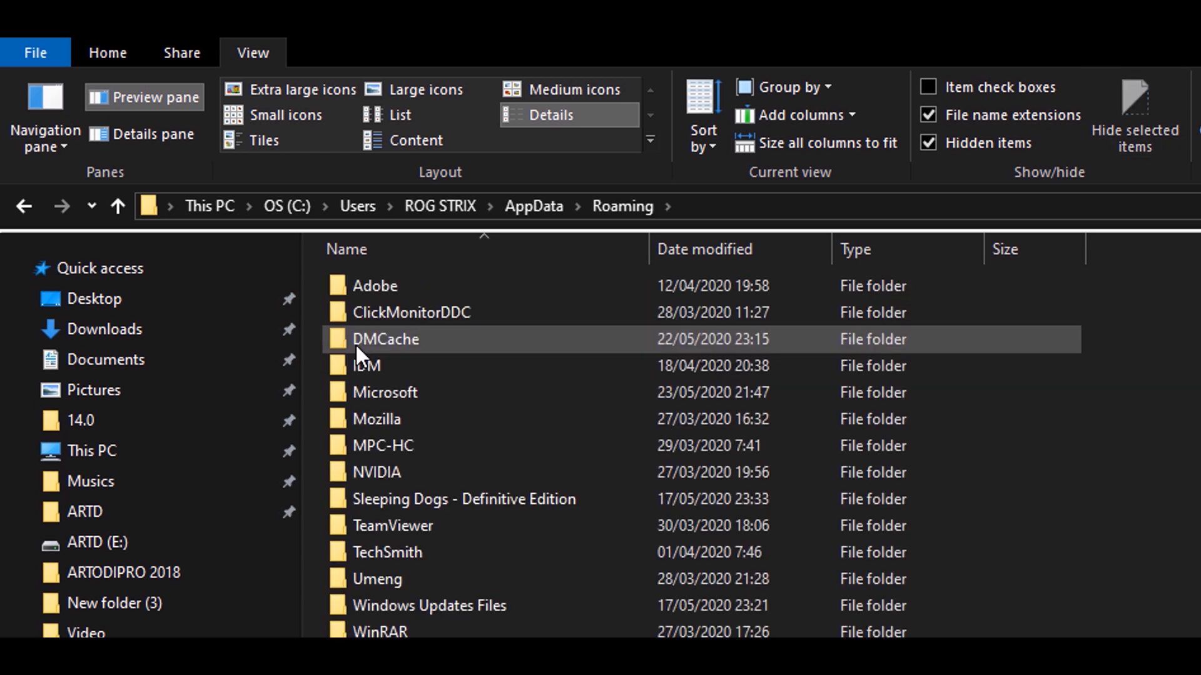
Step: Paste the copied MOGRT folders into Adobe\Common\Motion Graphics Templates
double_click(375, 288)
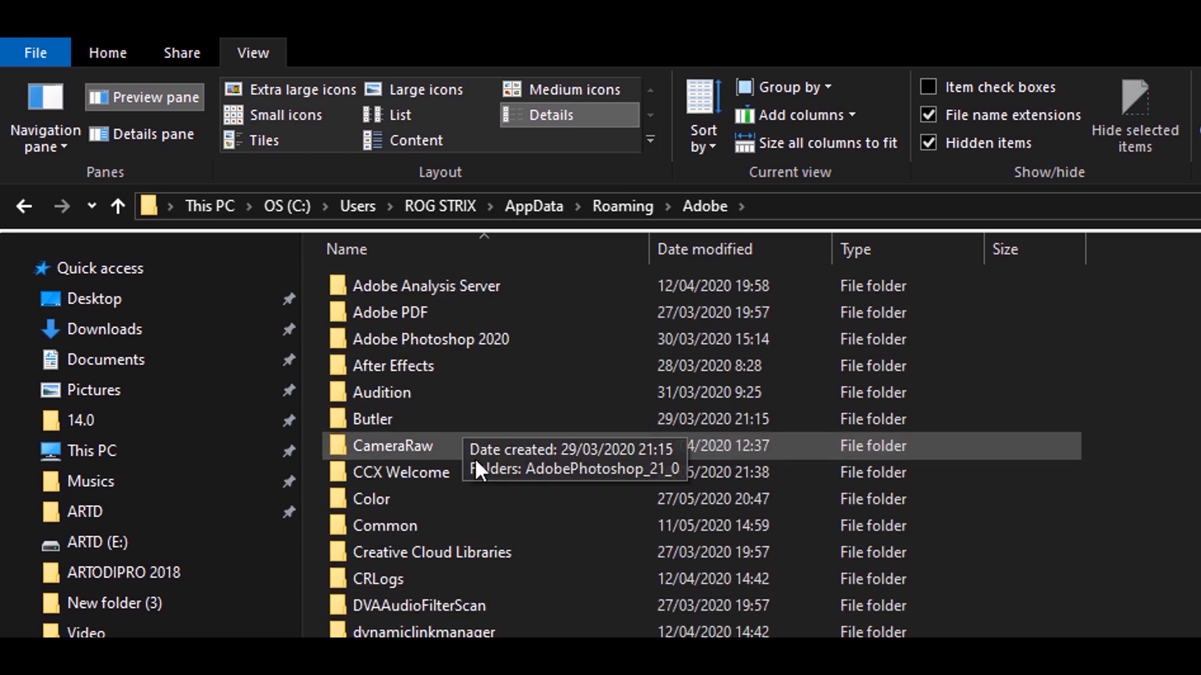
double_click(357, 304)
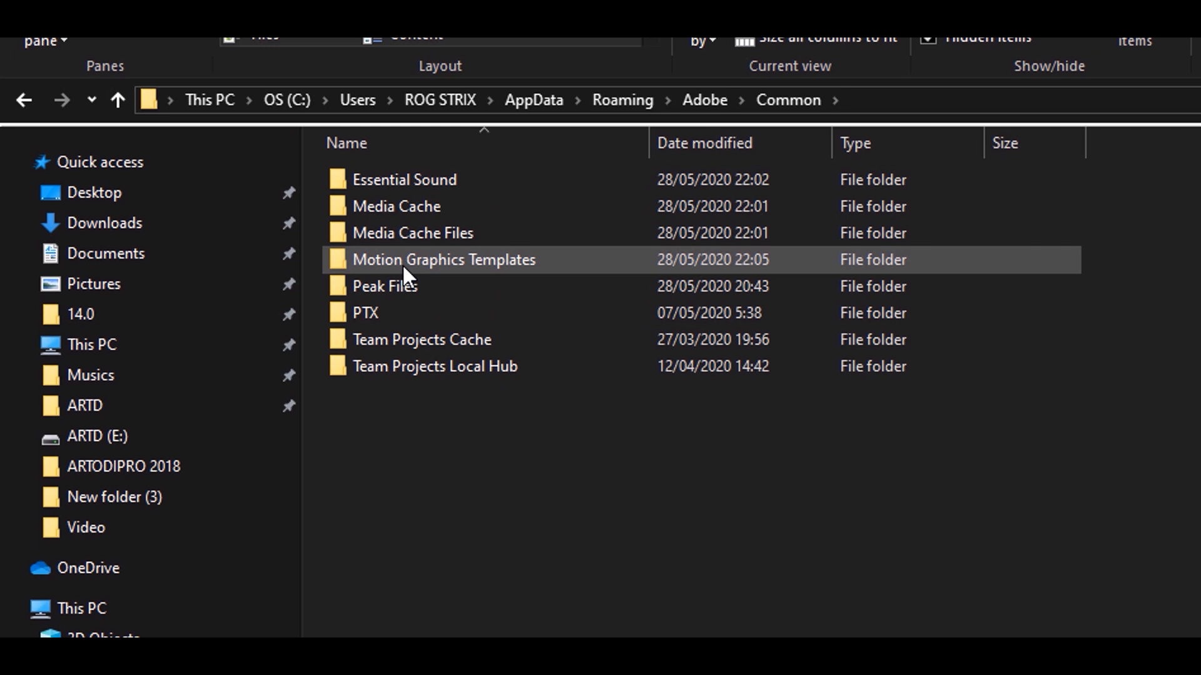
double_click(403, 261)
right_click(444, 497)
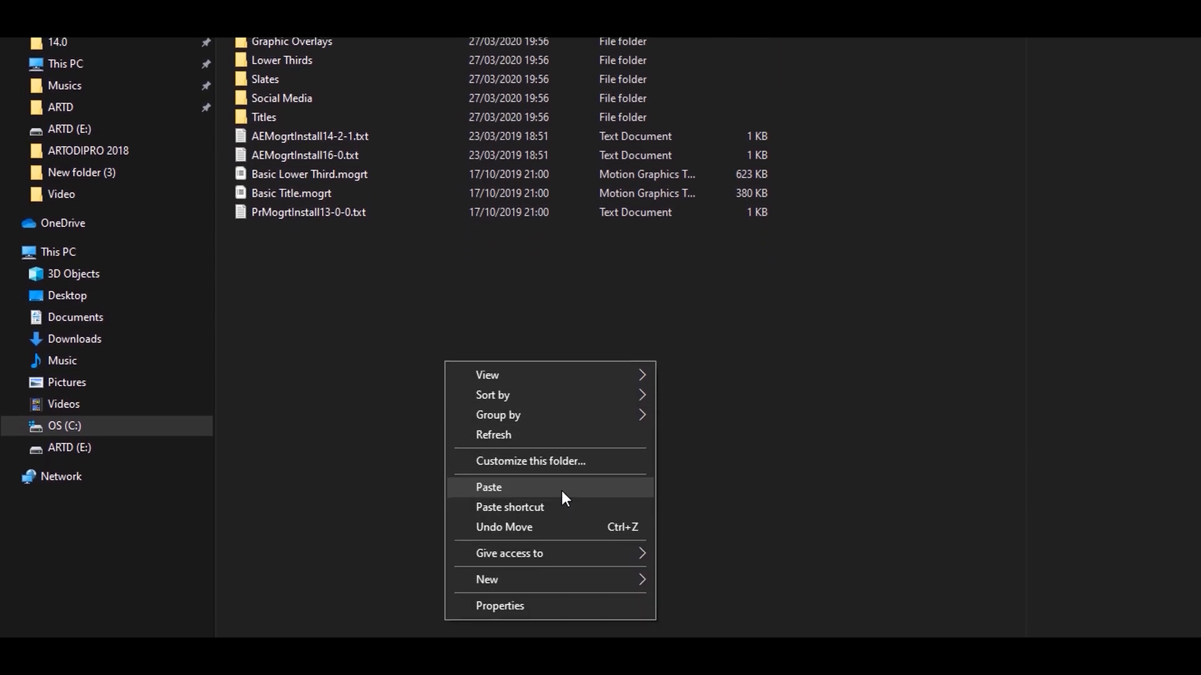
click(562, 488)
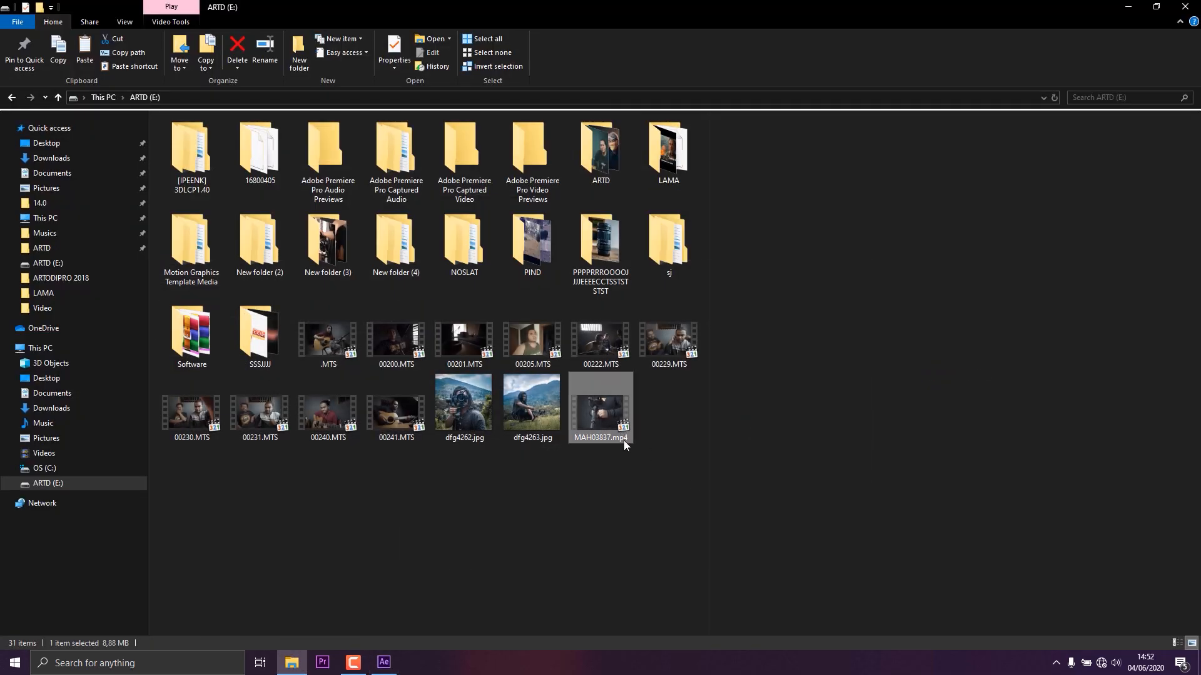
Step: Create a composition from MAH03837.mp4 in After Effects and trim it to the work area from 0:00:01:04 to 0:00:06:23
drag(625, 441, 39, 432)
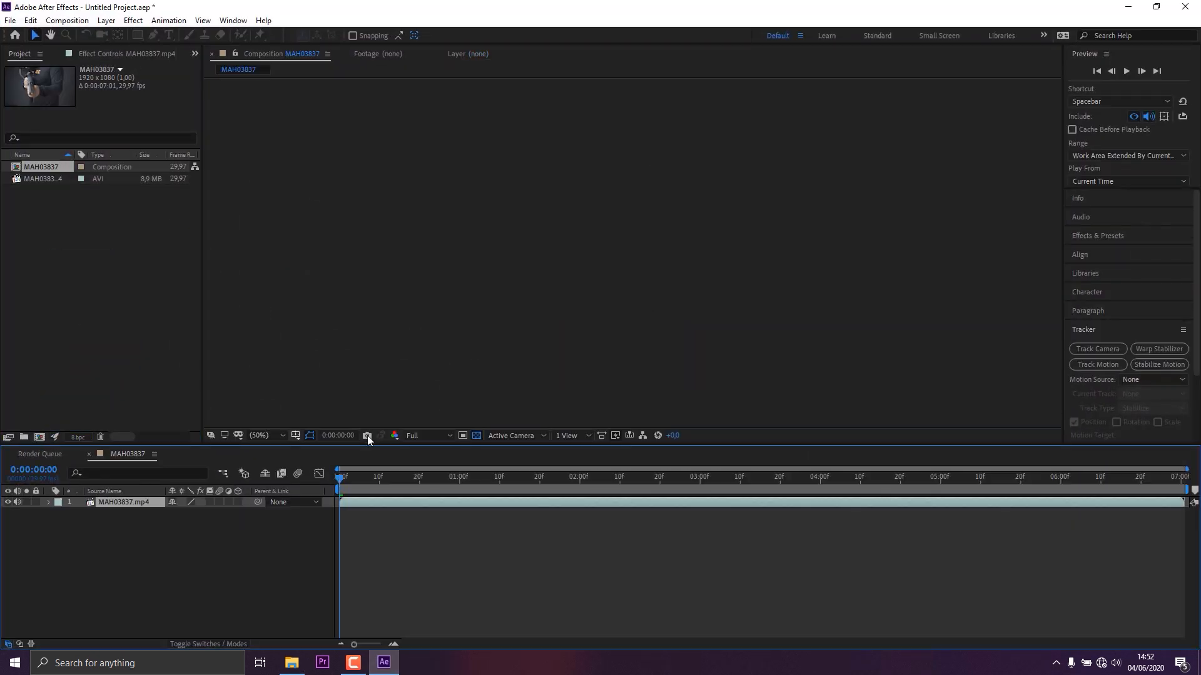
drag(347, 479, 1154, 497)
key(b)
key(n)
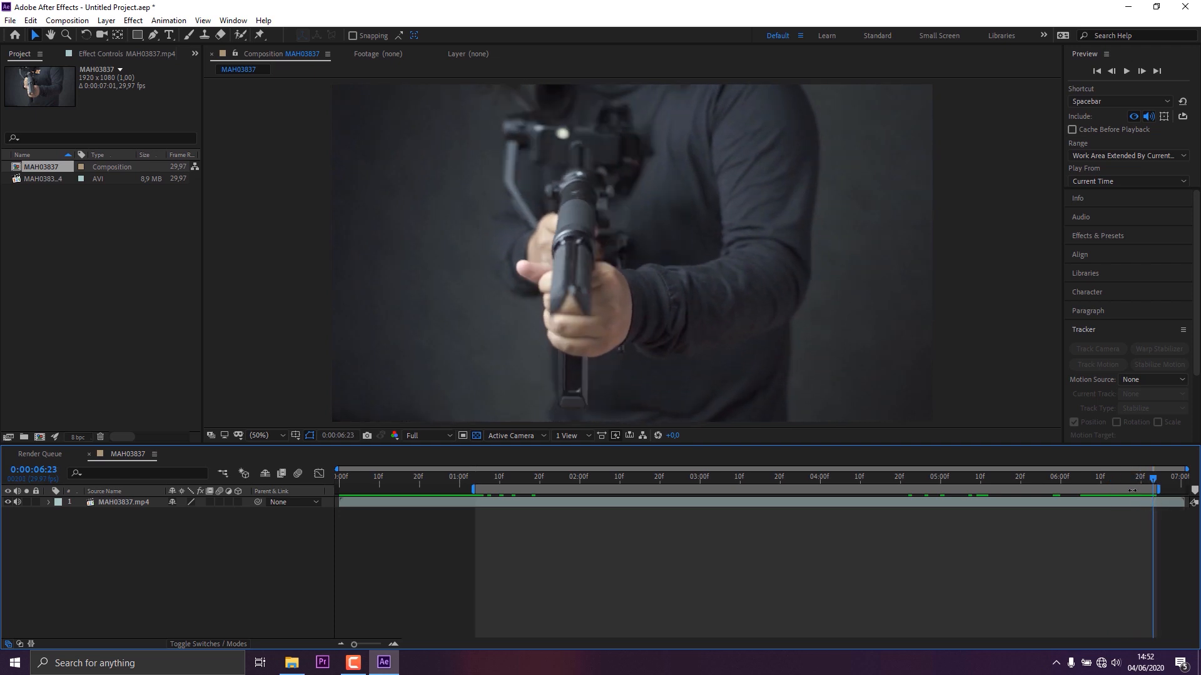
right_click(1152, 491)
click(1097, 527)
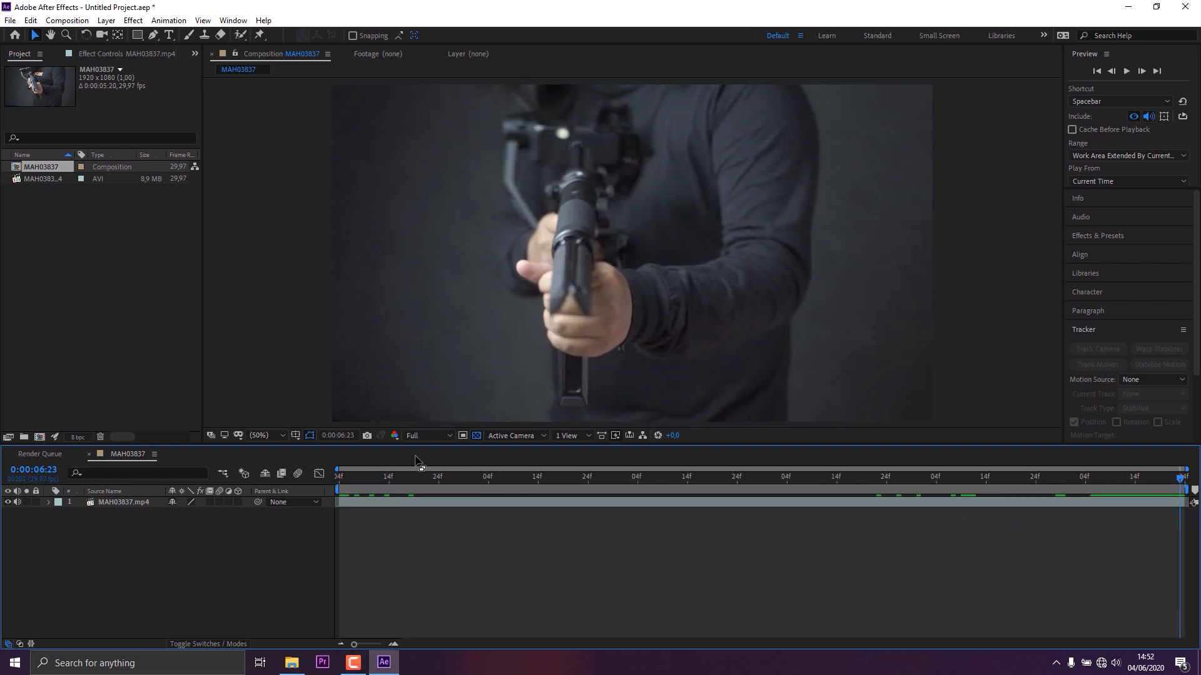
Step: Start Track Motion on the MAH03837.mp4 layer and move the current time to 0:00:02:24
click(341, 478)
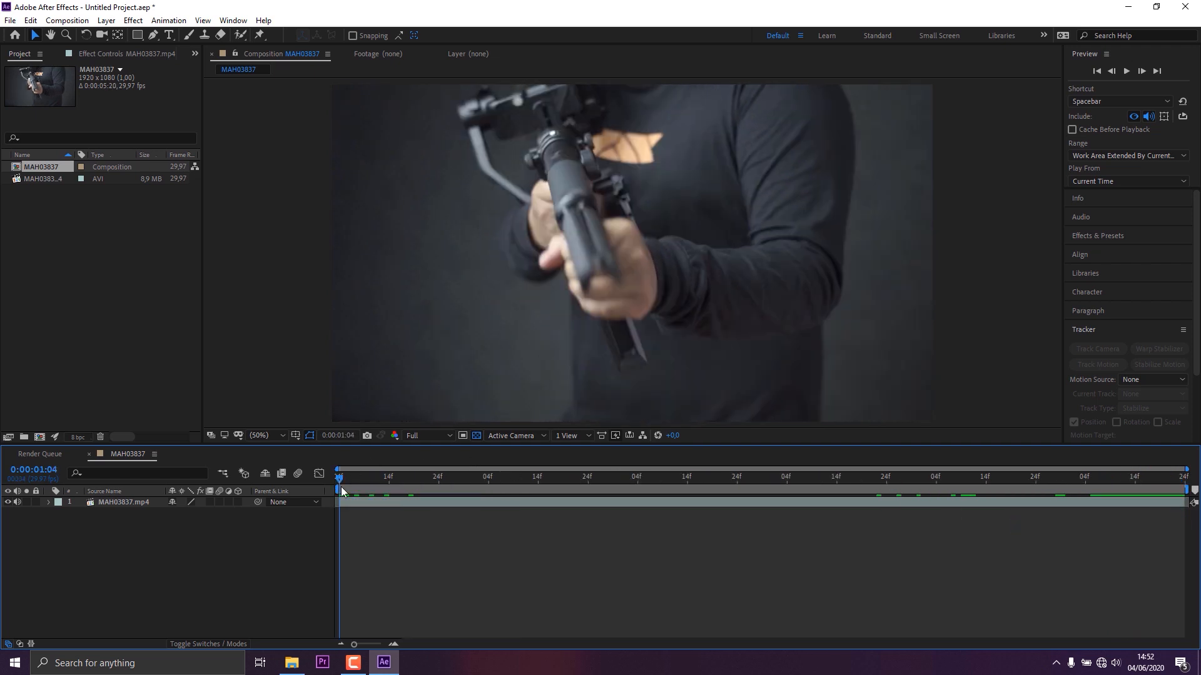
click(1083, 331)
click(409, 501)
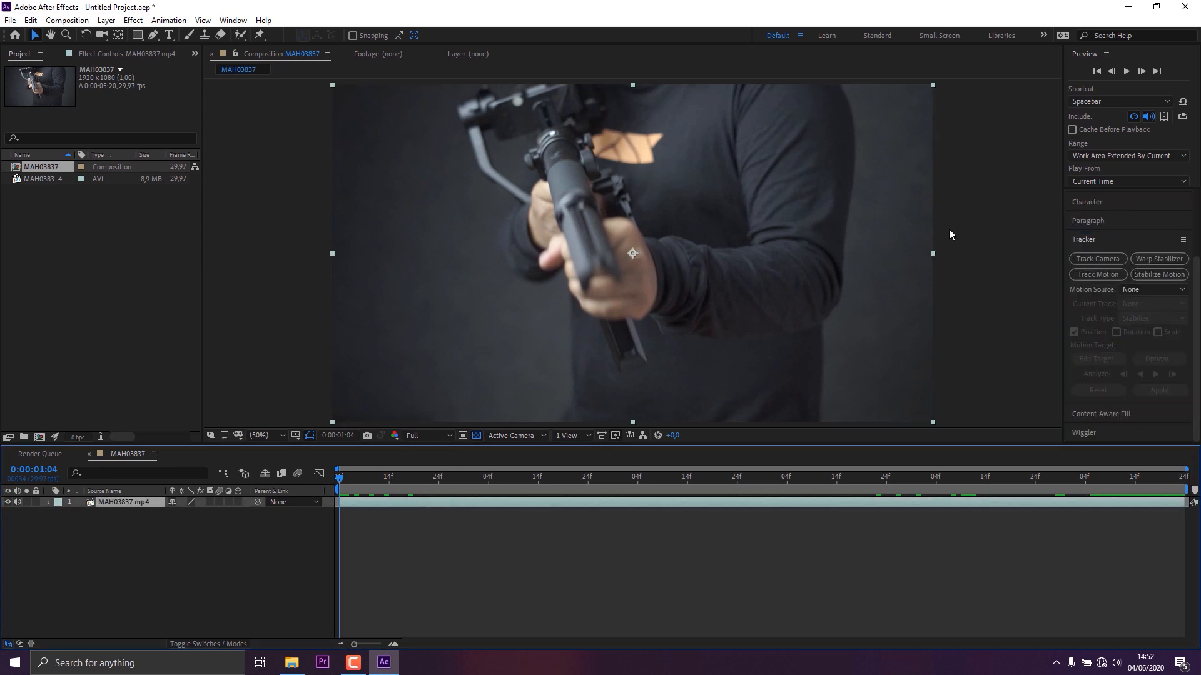
click(1110, 279)
click(599, 479)
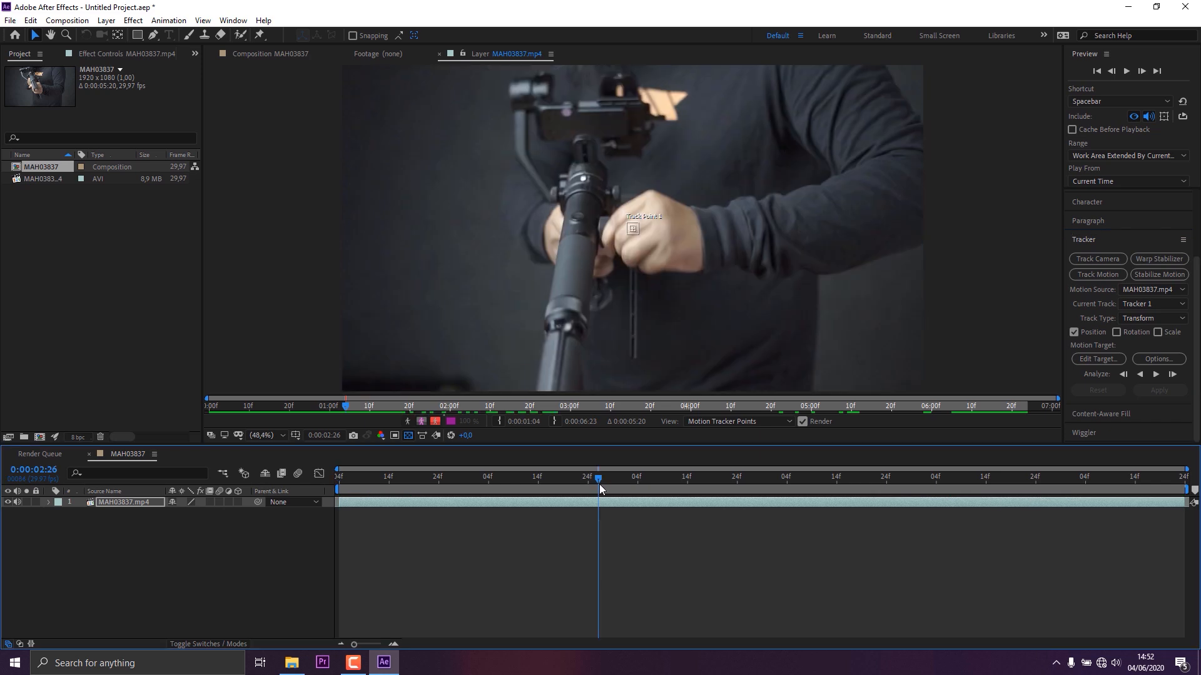
mouse_move(598, 483)
mouse_down()
mouse_move(569, 484)
mouse_move(654, 480)
mouse_move(509, 479)
mouse_move(592, 485)
mouse_up()
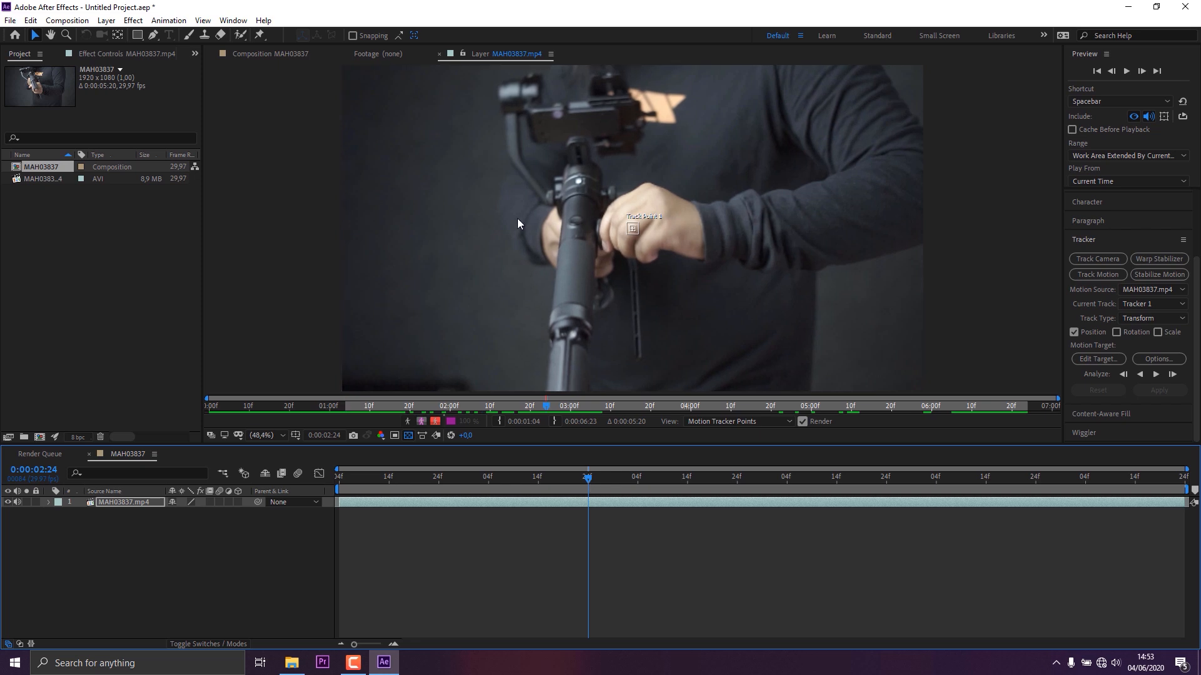
Step: Examine the gimbal handle and the hand up close for distinct spots suitable for motion tracking
scroll(564, 186, up, 2)
drag(573, 258, 678, 329)
scroll(613, 259, down, 3)
scroll(609, 254, up, 4)
scroll(609, 257, down, 1)
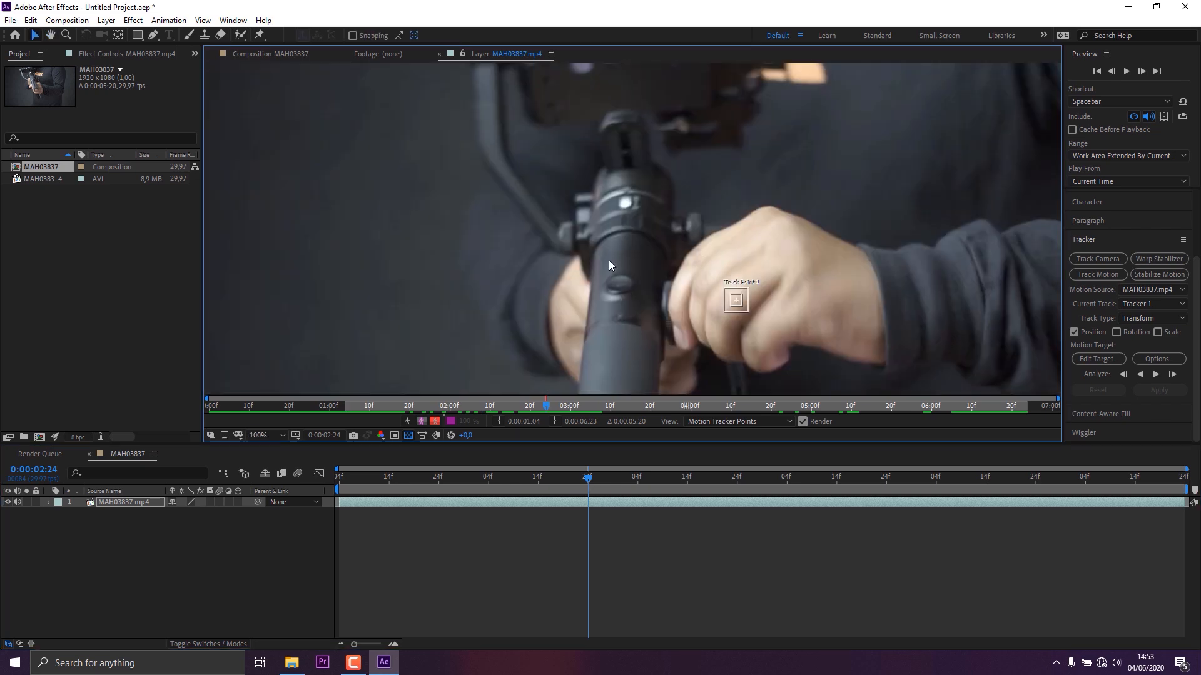
scroll(609, 260, up, 1)
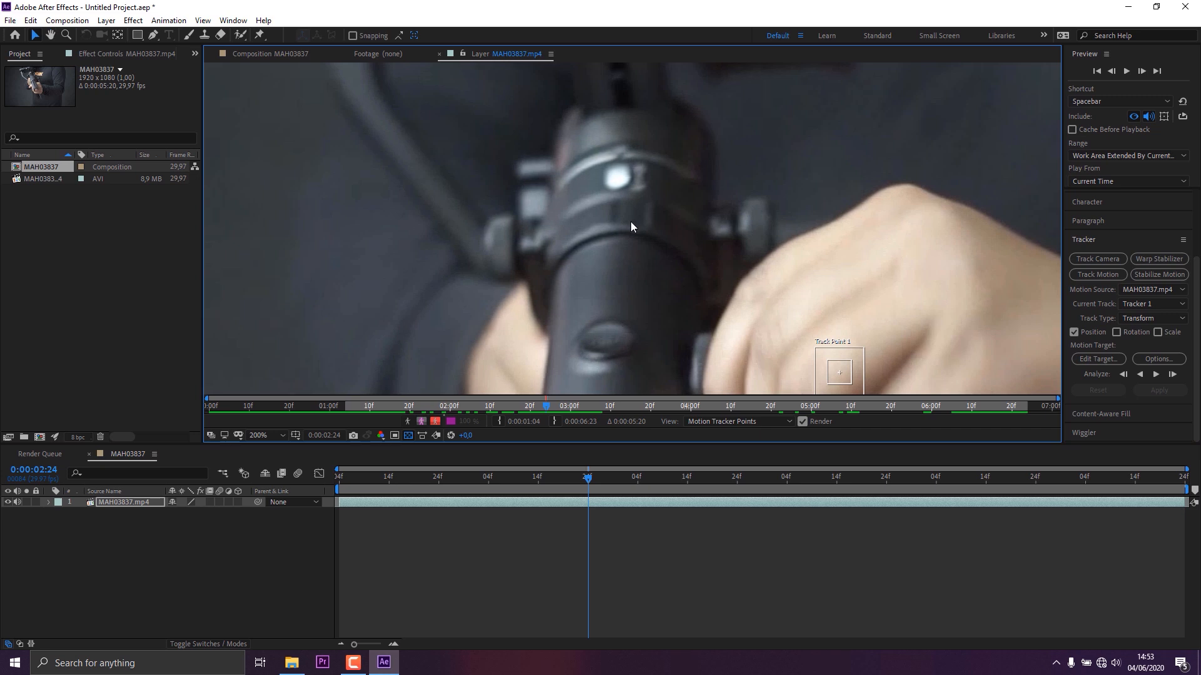
scroll(629, 224, down, 2)
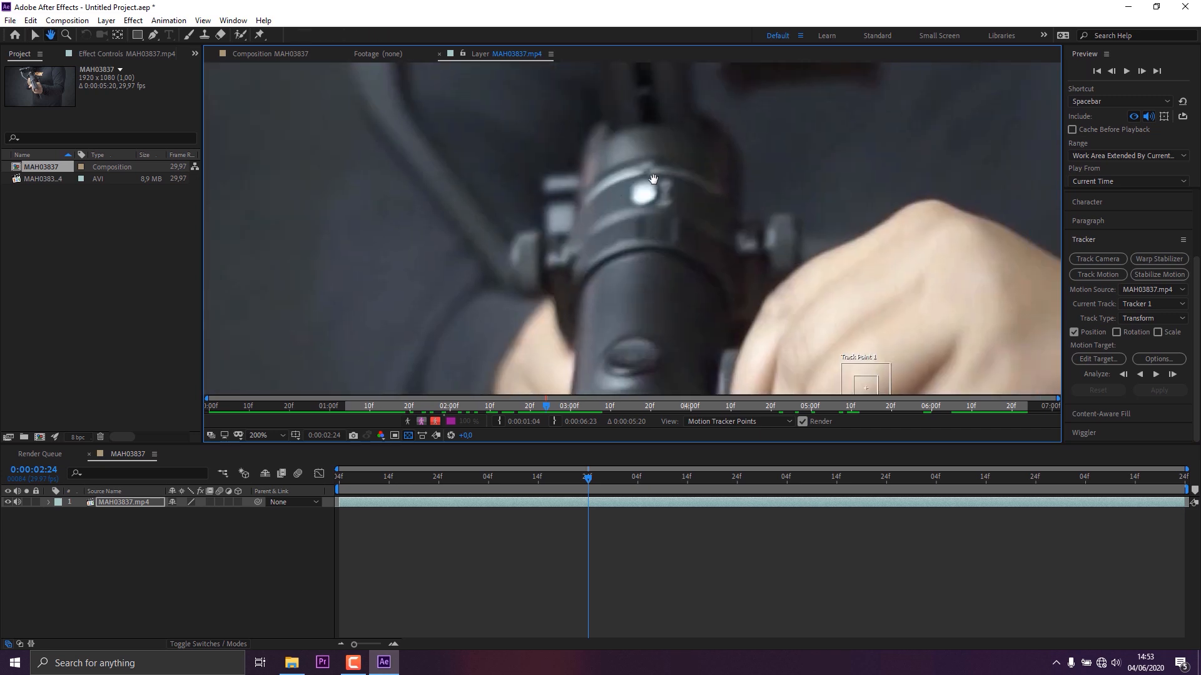
scroll(640, 198, up, 1)
scroll(640, 201, down, 1)
drag(647, 227, 809, 291)
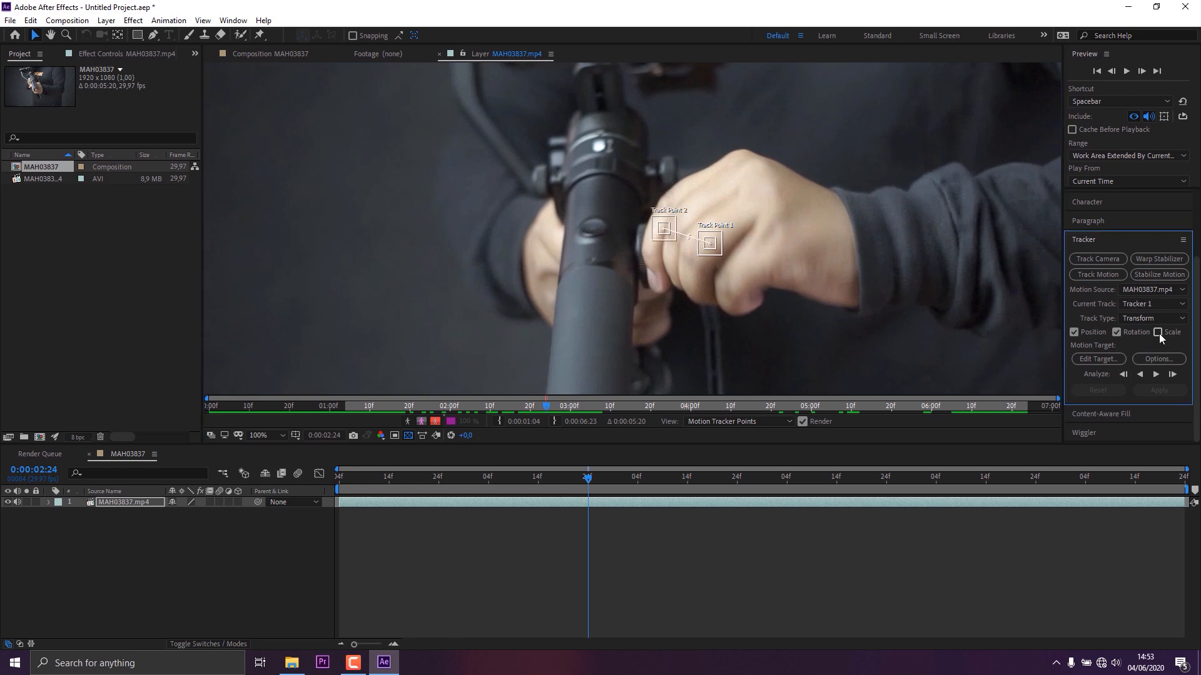
Step: Enable rotation and scale tracking and place Track Point 2 on the gimbal's collar near the white light
scroll(632, 228, up, 1)
drag(694, 229, 525, 96)
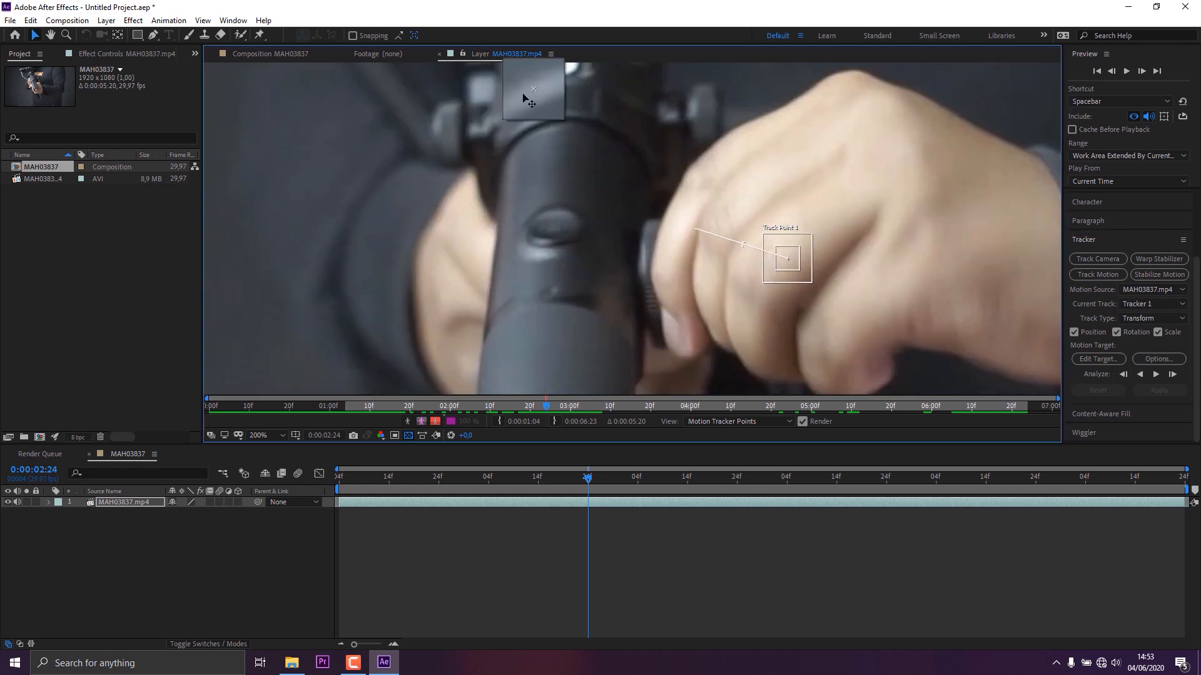
drag(525, 50, 539, 151)
scroll(576, 238, down, 1)
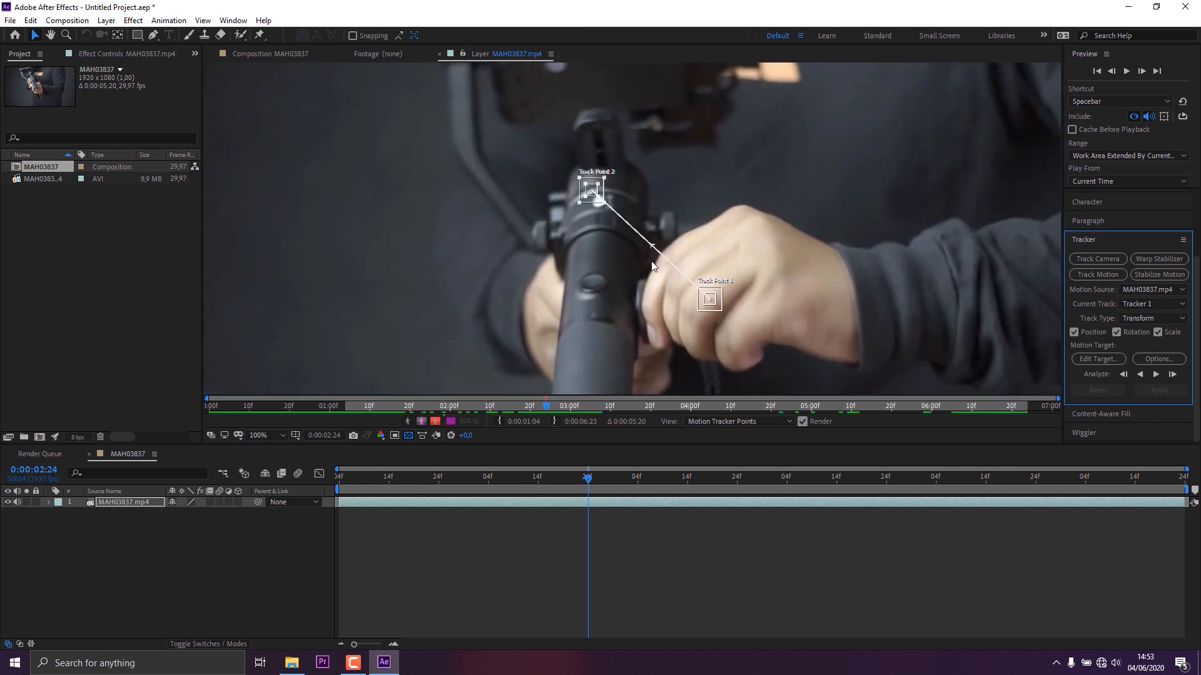
scroll(635, 316, up, 1)
scroll(641, 275, down, 3)
scroll(647, 226, down, 1)
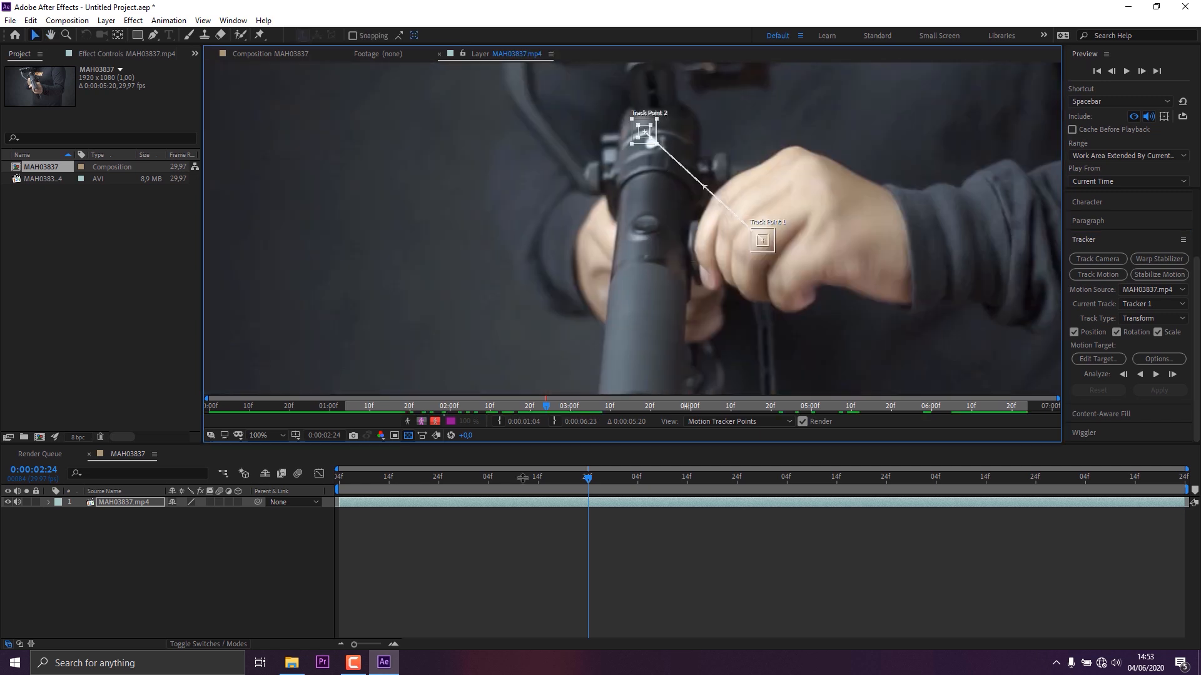
Step: Move the current time to 0:00:02:26 and place Track Point 1 on the gimbal handle near its round button
drag(588, 480, 598, 477)
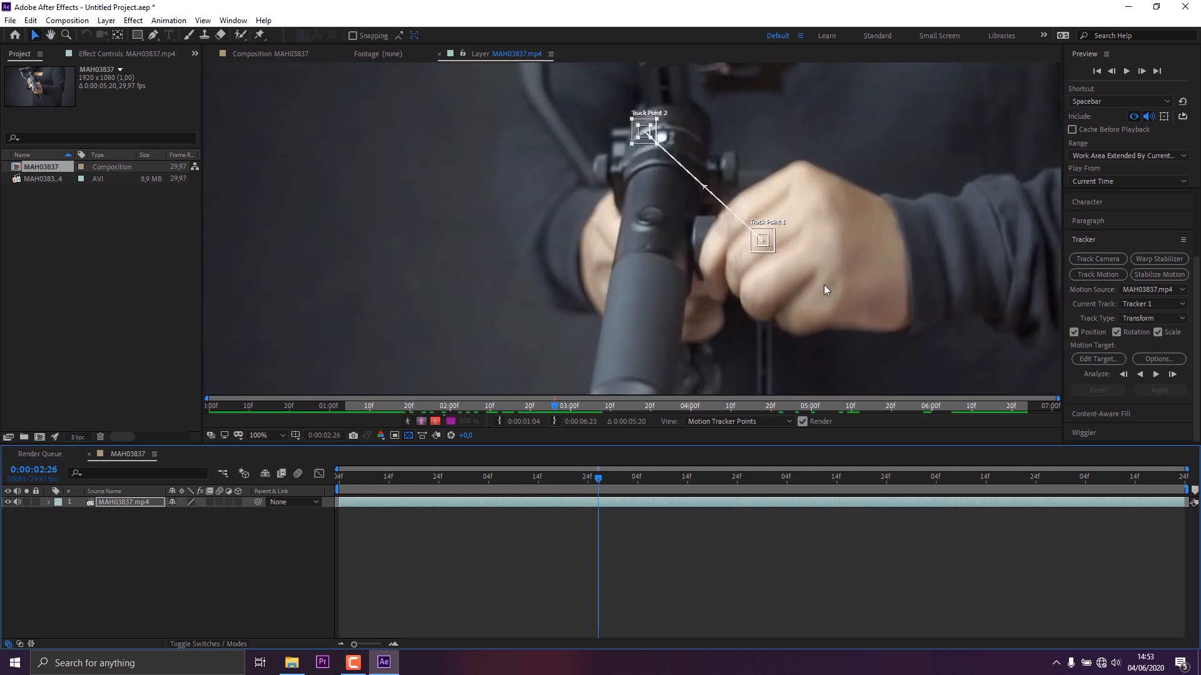
scroll(644, 261, up, 1)
scroll(644, 260, down, 1)
scroll(688, 219, down, 2)
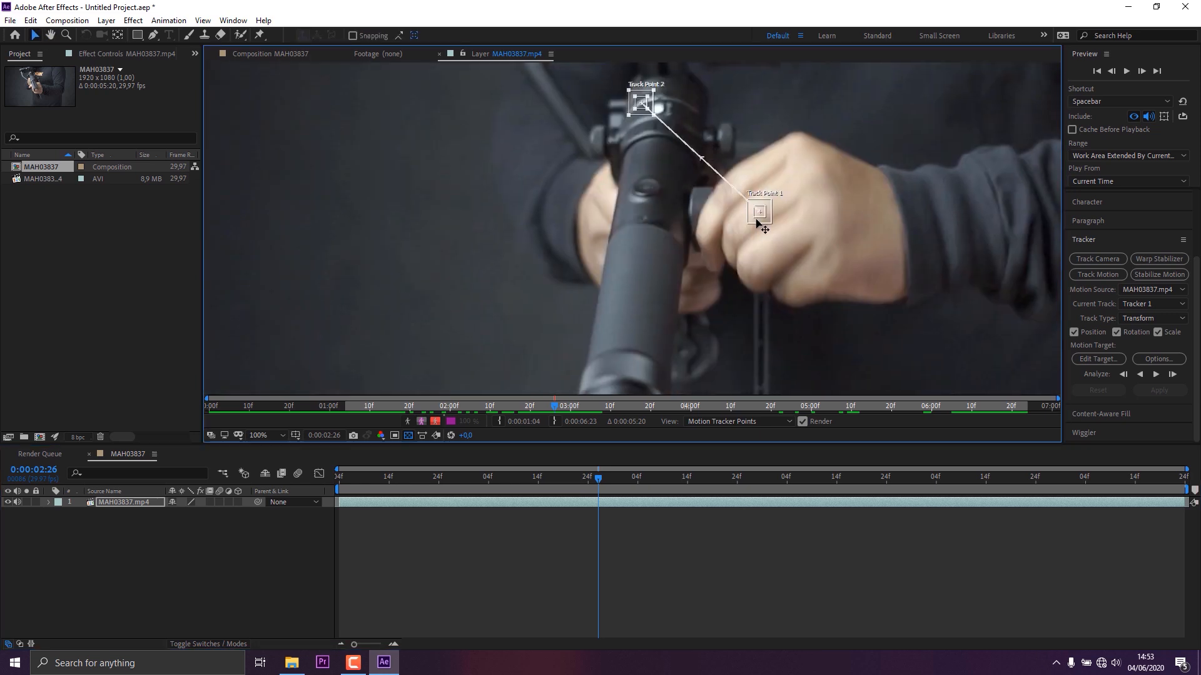
drag(646, 231, 621, 219)
scroll(616, 205, up, 1)
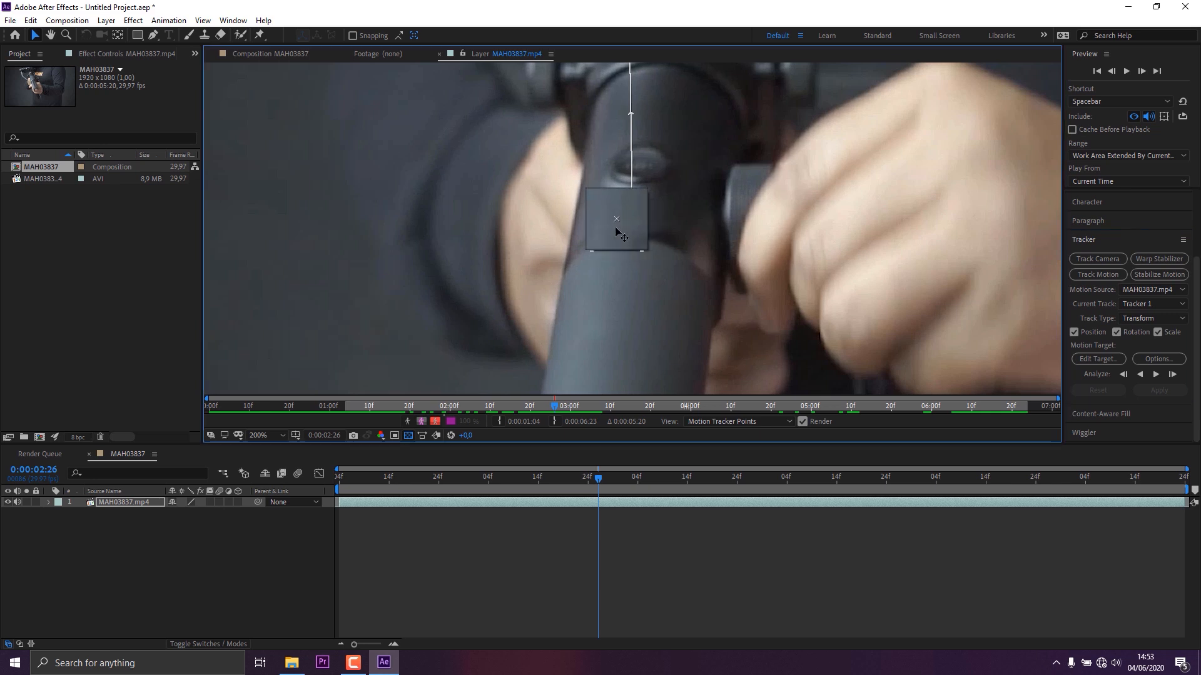
drag(619, 206, 620, 207)
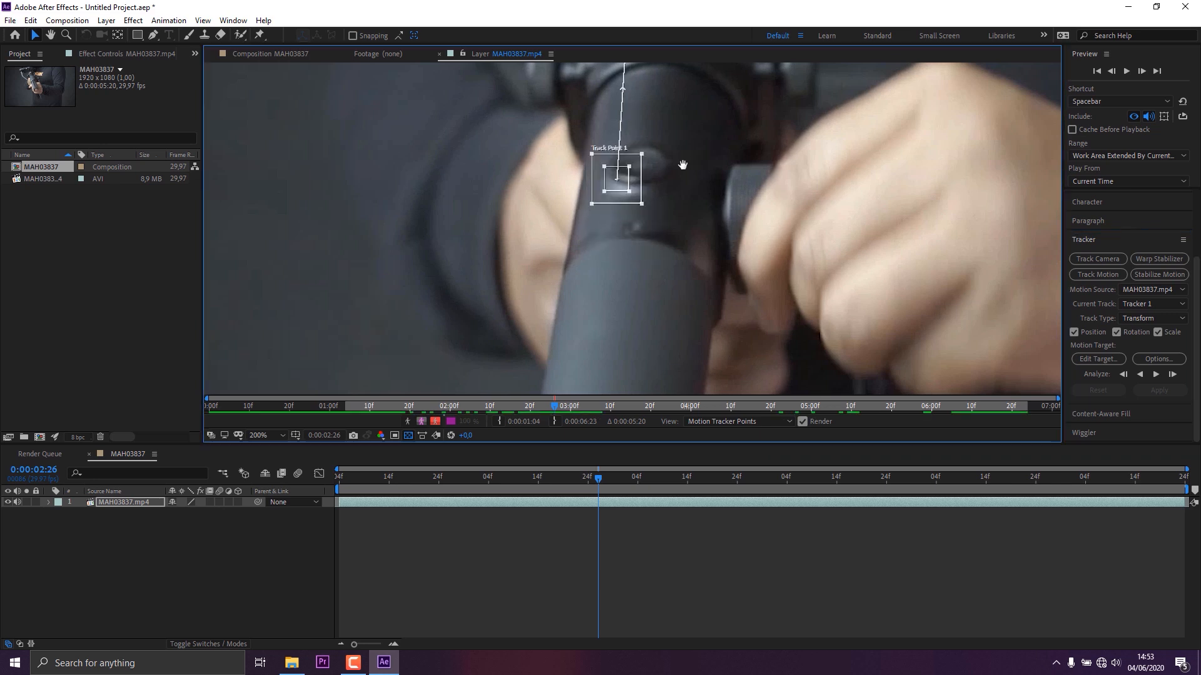
Step: Reposition Track Point 2 onto the collar's white light and enlarge Track Point 1's search region around the handle's button
drag(683, 157, 658, 315)
drag(616, 169, 647, 161)
drag(601, 359, 613, 348)
drag(650, 362, 680, 273)
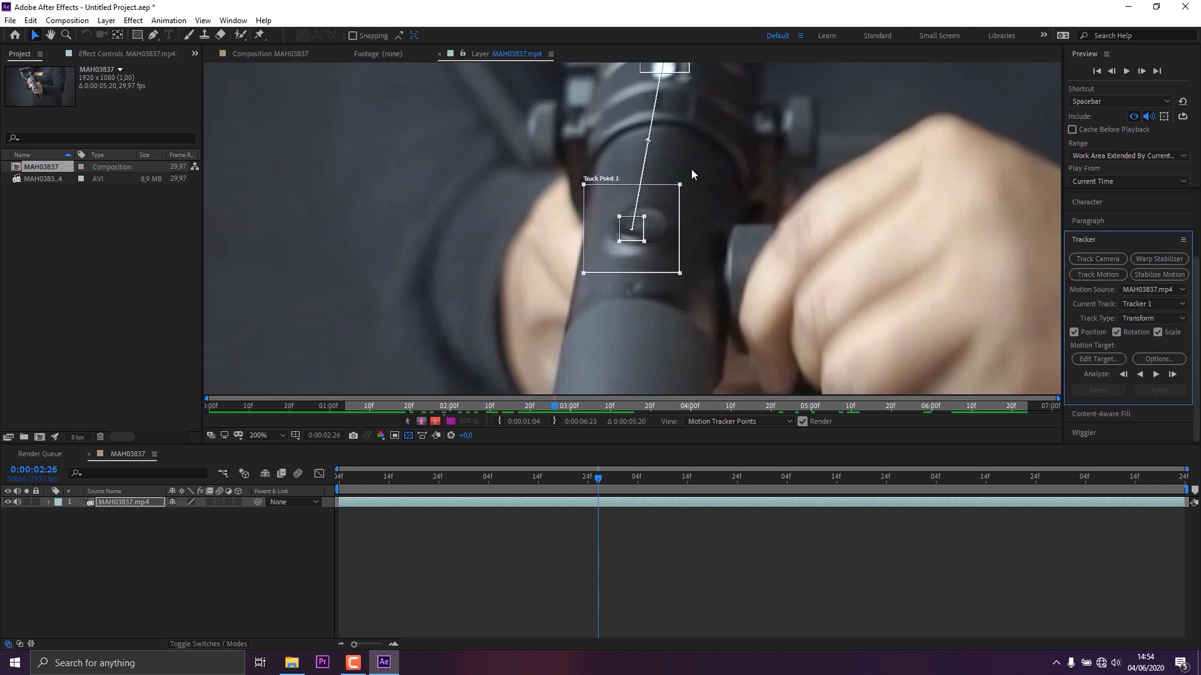
Step: Enlarge Track Point 1's feature and search regions around the handle's button and Track Point 2's search region around the collar light
drag(774, 170, 749, 263)
drag(625, 328, 639, 354)
drag(670, 160, 698, 188)
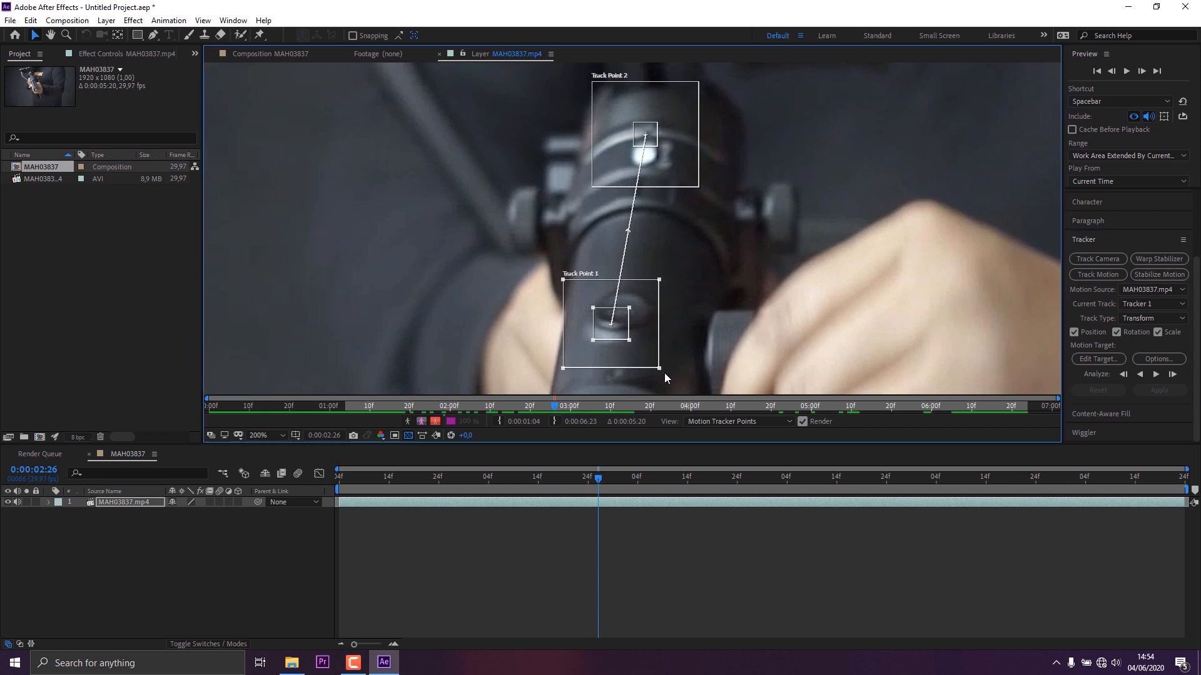
drag(659, 370, 671, 378)
drag(628, 343, 640, 346)
Step: Analyze the motion track forward in short stretches from 0:00:02:26 to 0:00:03:08
click(1157, 374)
click(1157, 374)
scroll(817, 289, down, 1)
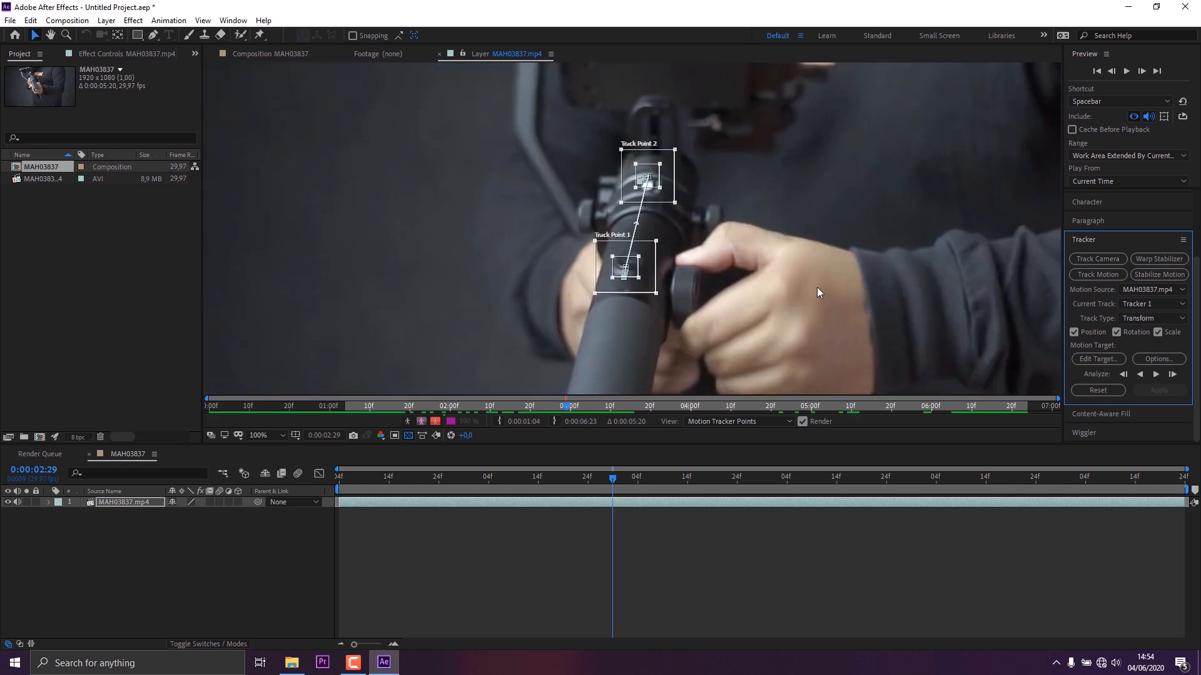
click(1157, 374)
click(1156, 374)
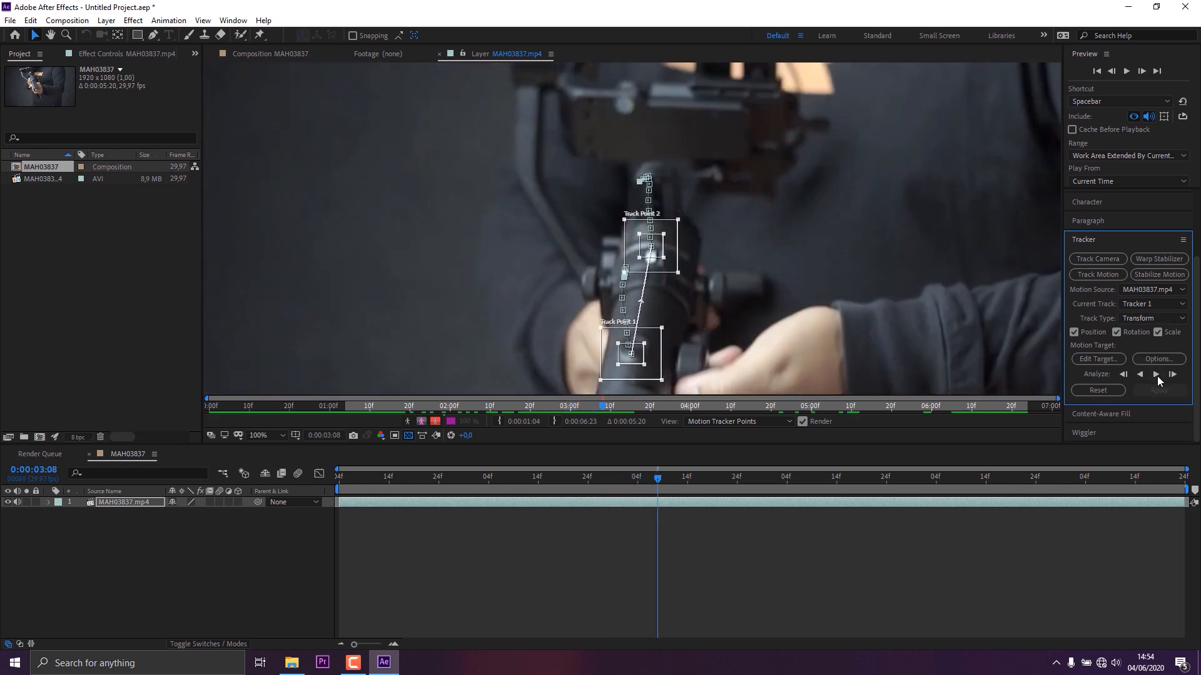
Step: Continue analyzing the track forward in short stretches to 0:00:03:28, enlarging the viewer area along the way
drag(705, 308, 736, 224)
click(1157, 374)
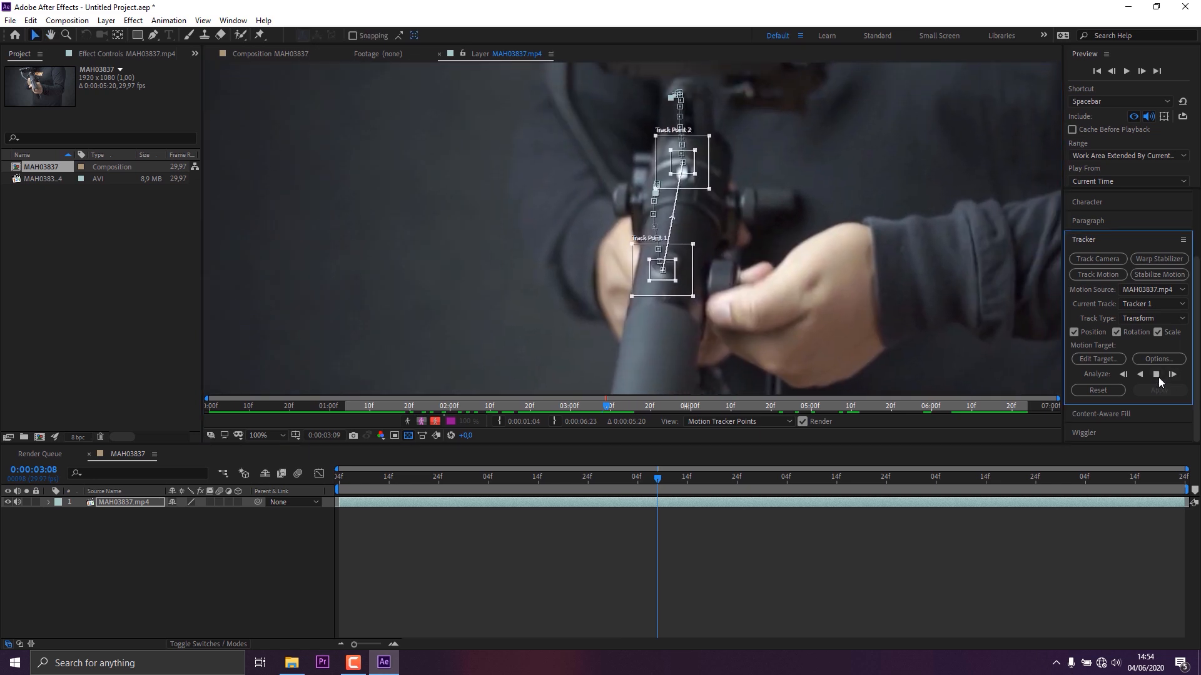
click(1157, 375)
click(1157, 377)
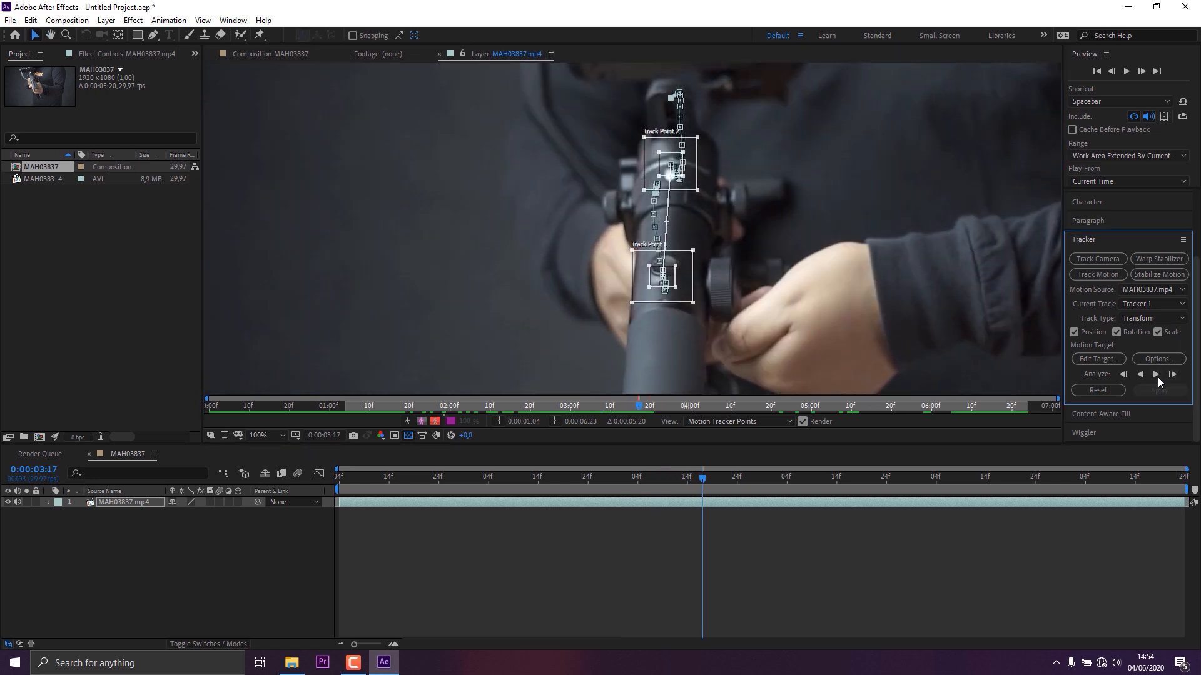
click(1158, 377)
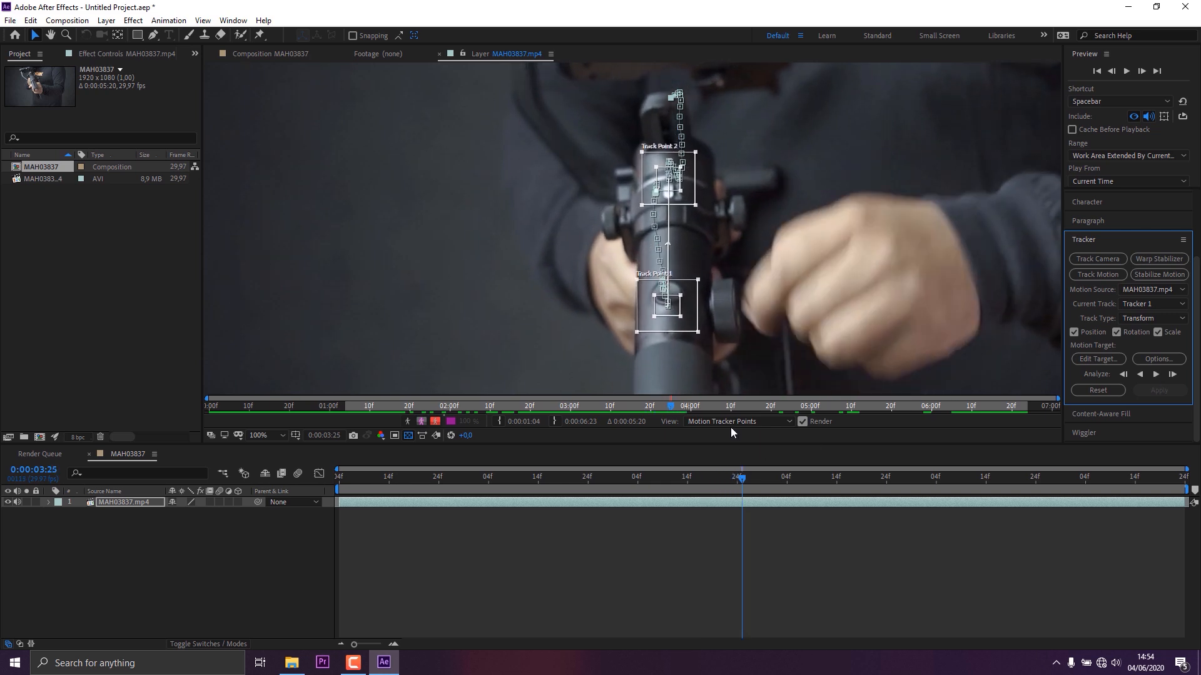
drag(719, 445, 717, 510)
click(1156, 440)
click(1156, 441)
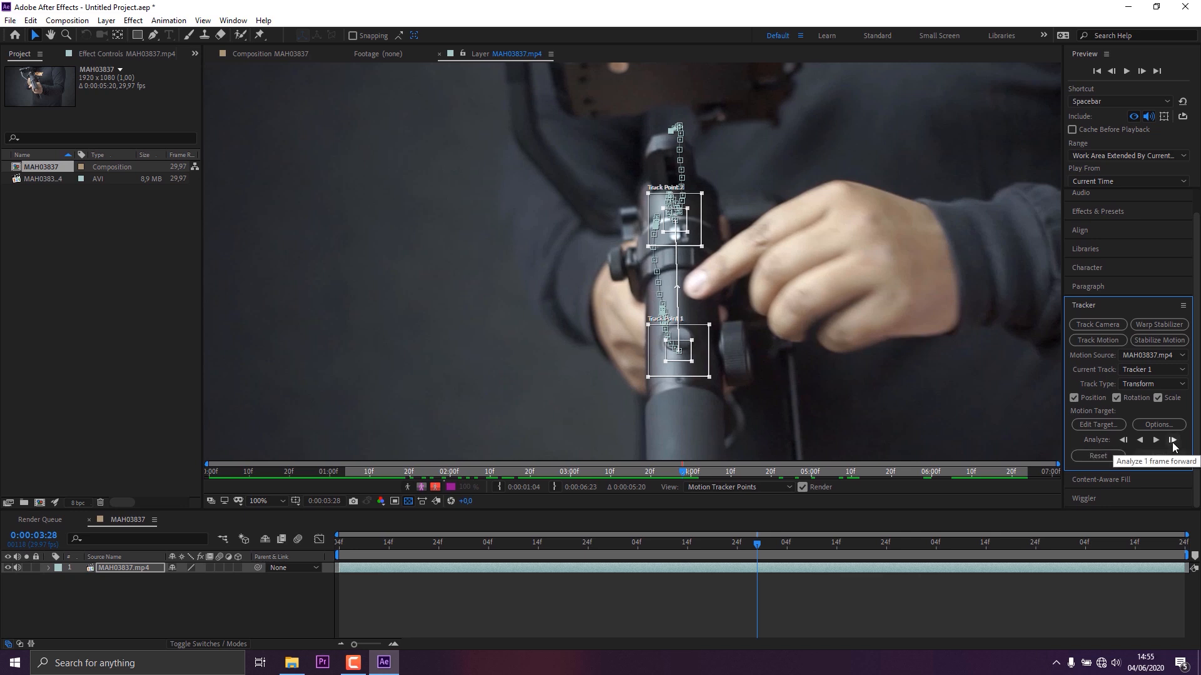
Step: Analyze the track forward one frame at a time to 0:00:04:04
click(1172, 441)
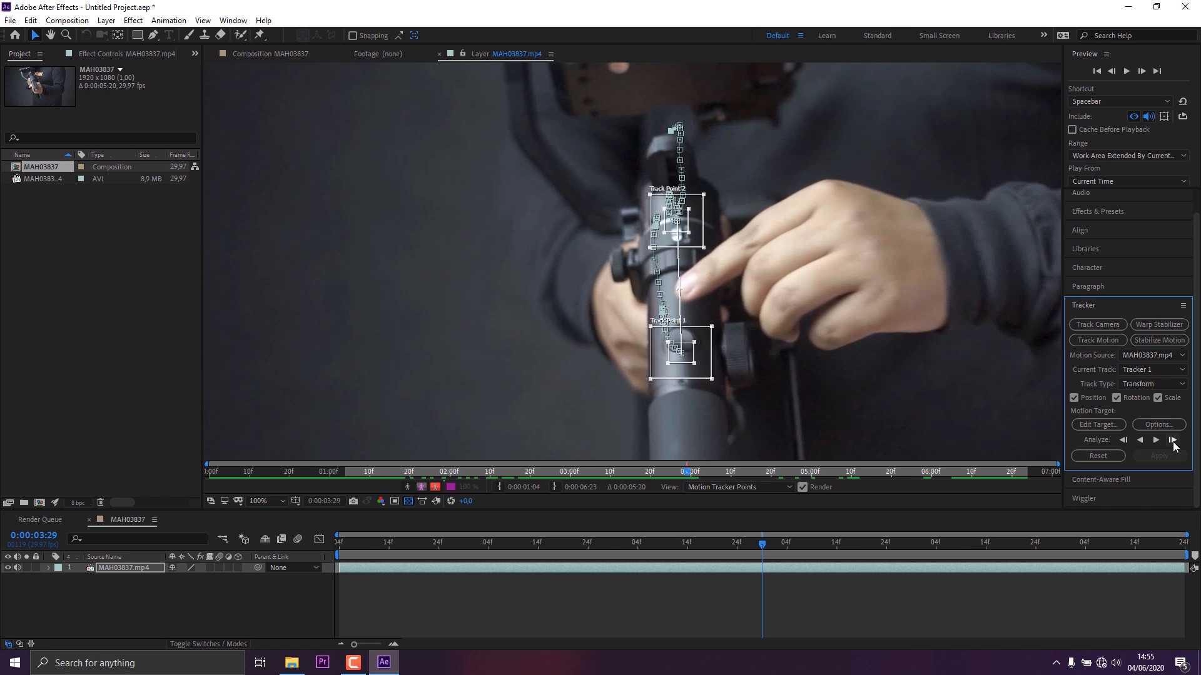
click(1172, 441)
click(1172, 441)
click(1172, 441)
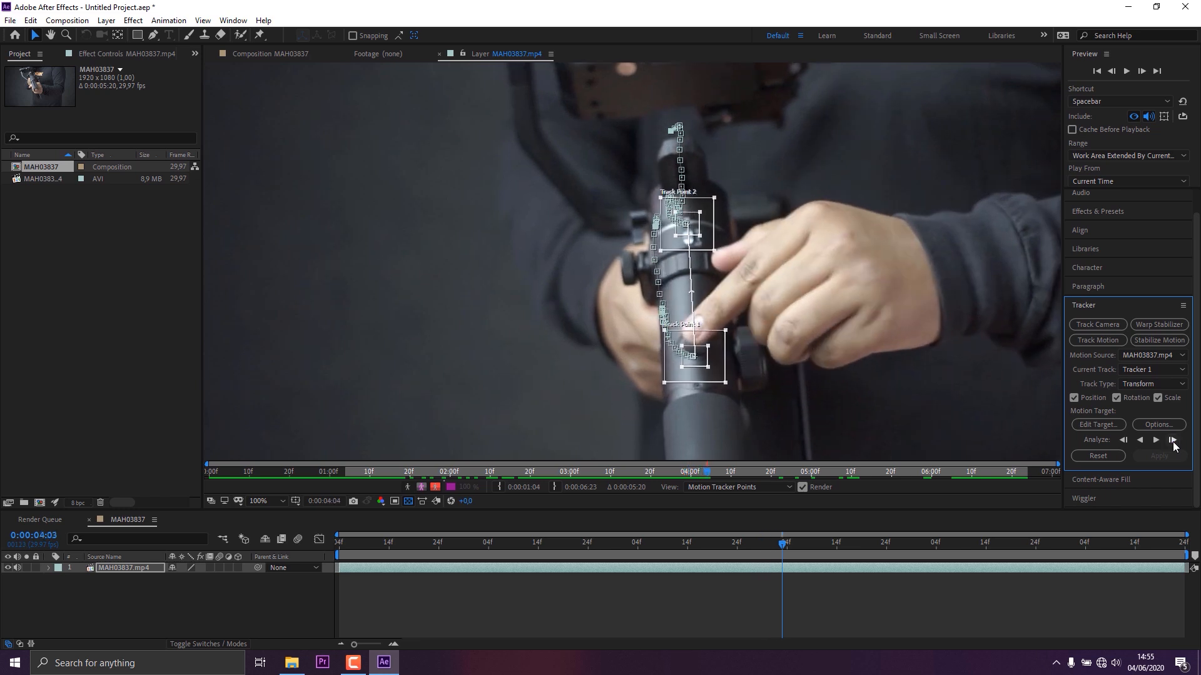
click(1172, 441)
Step: Analyze frame by frame to 0:00:04:07 and move Track Point 1 back onto the lower edge of the handle's button
scroll(692, 328, up, 2)
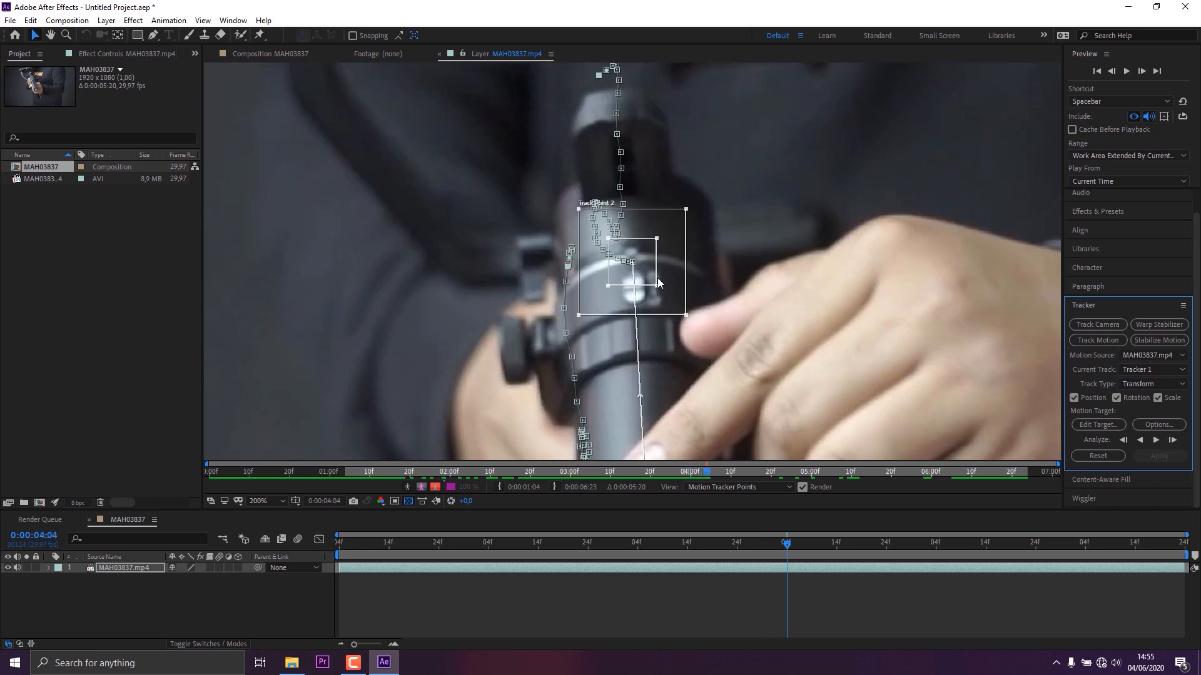
drag(683, 381, 709, 91)
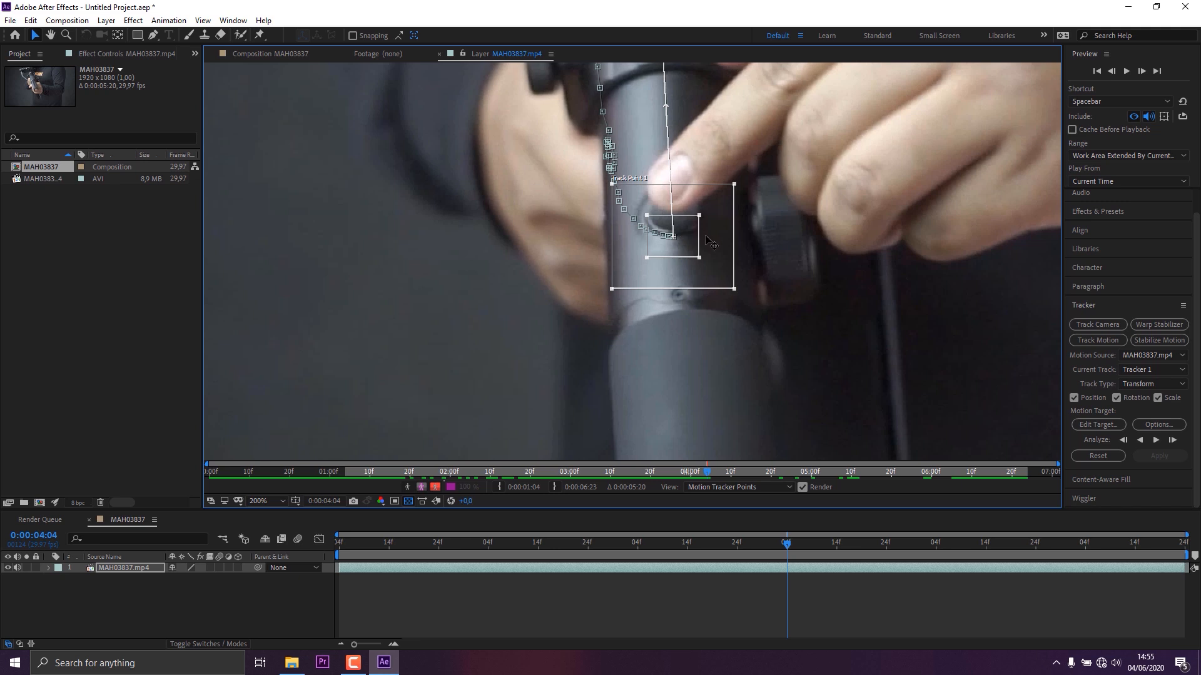
scroll(755, 298, up, 2)
drag(759, 264, 718, 142)
click(1173, 441)
click(1173, 441)
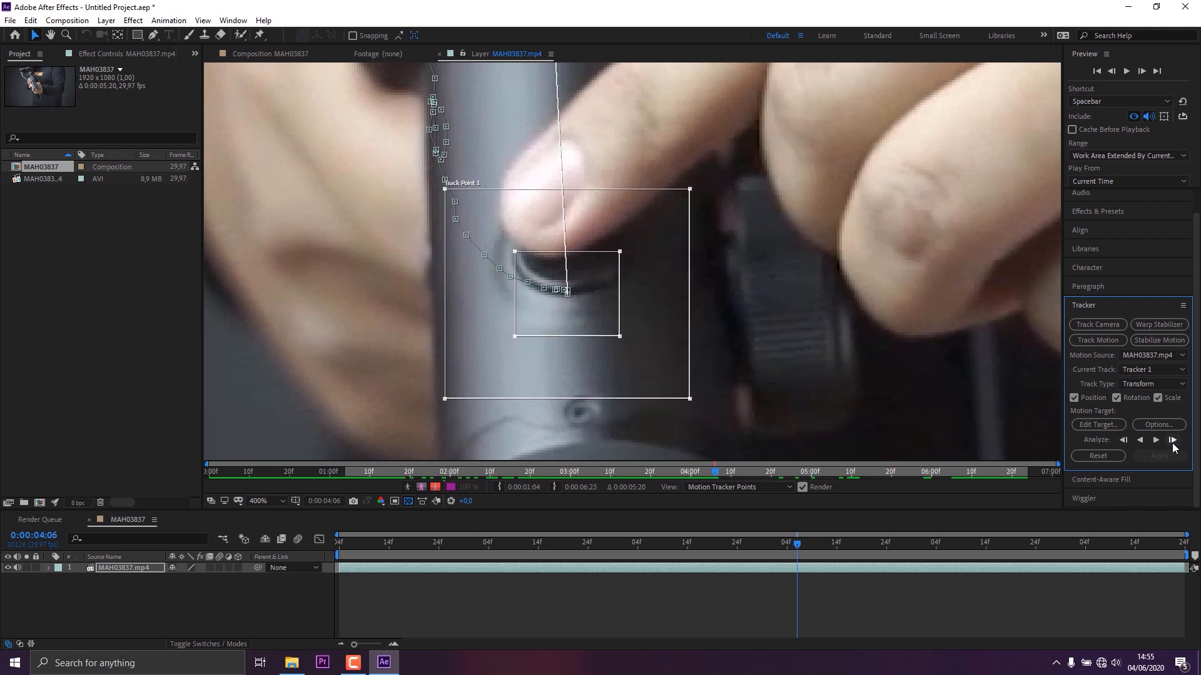
click(1173, 442)
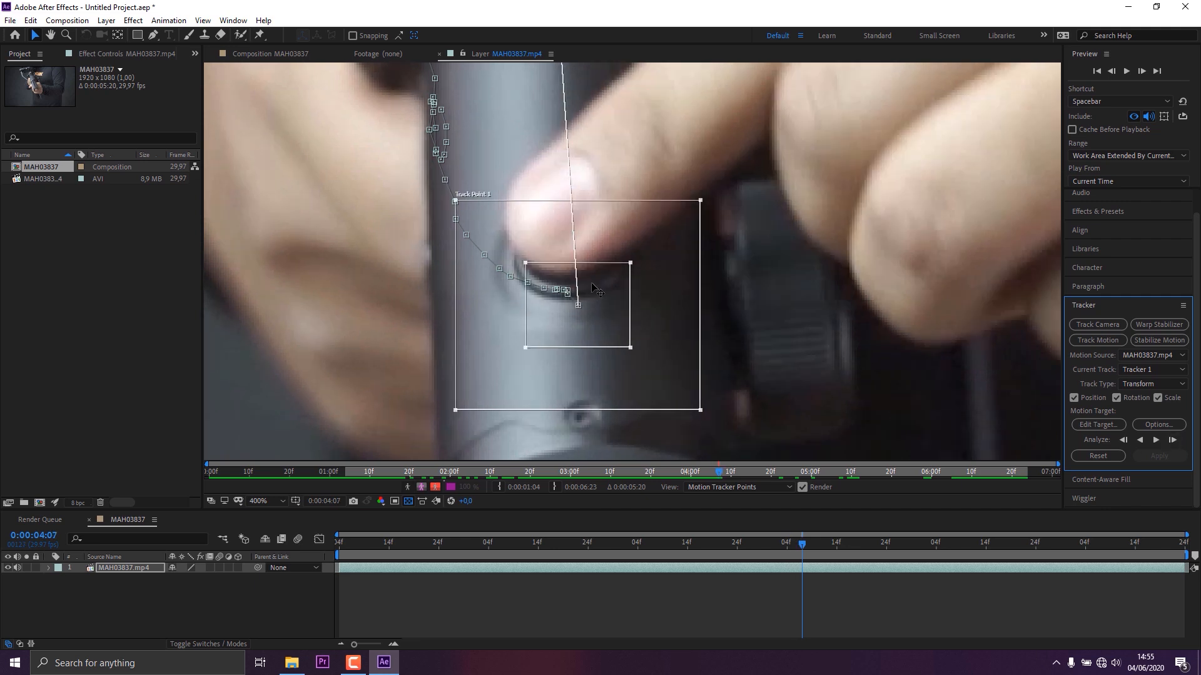
drag(653, 392, 648, 379)
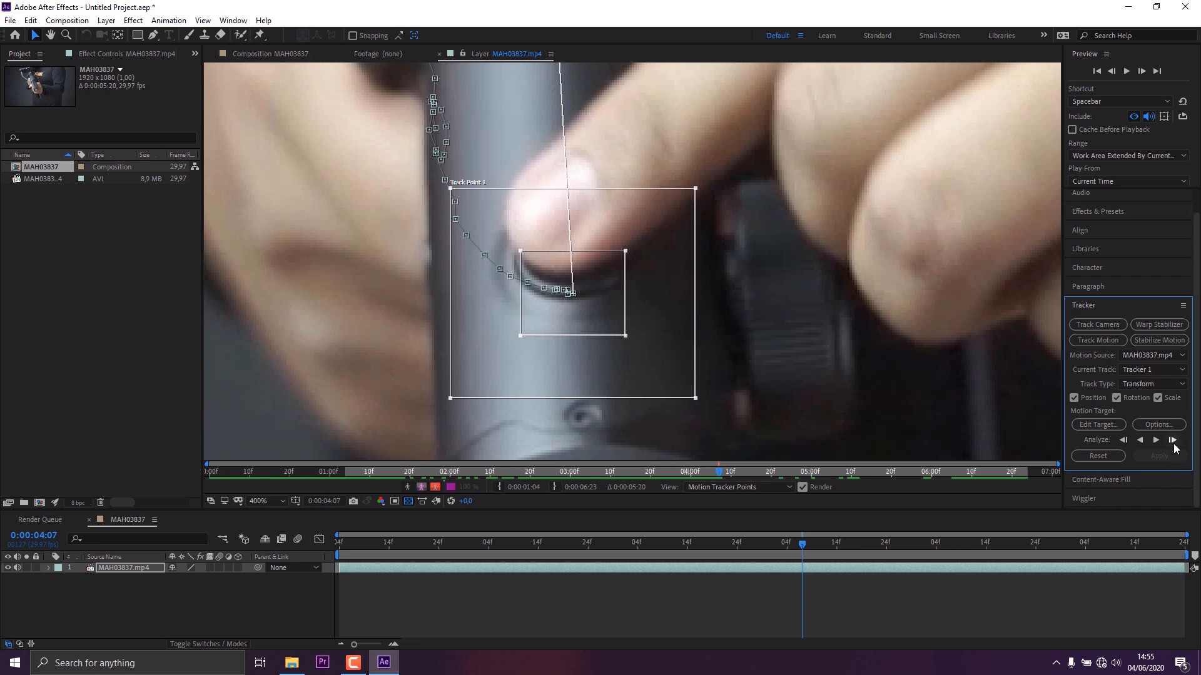
Step: Continue frame by frame, correcting Track Point 1 onto the button's lower edge at 0:00:04:08 and 0:00:04:09
click(1172, 442)
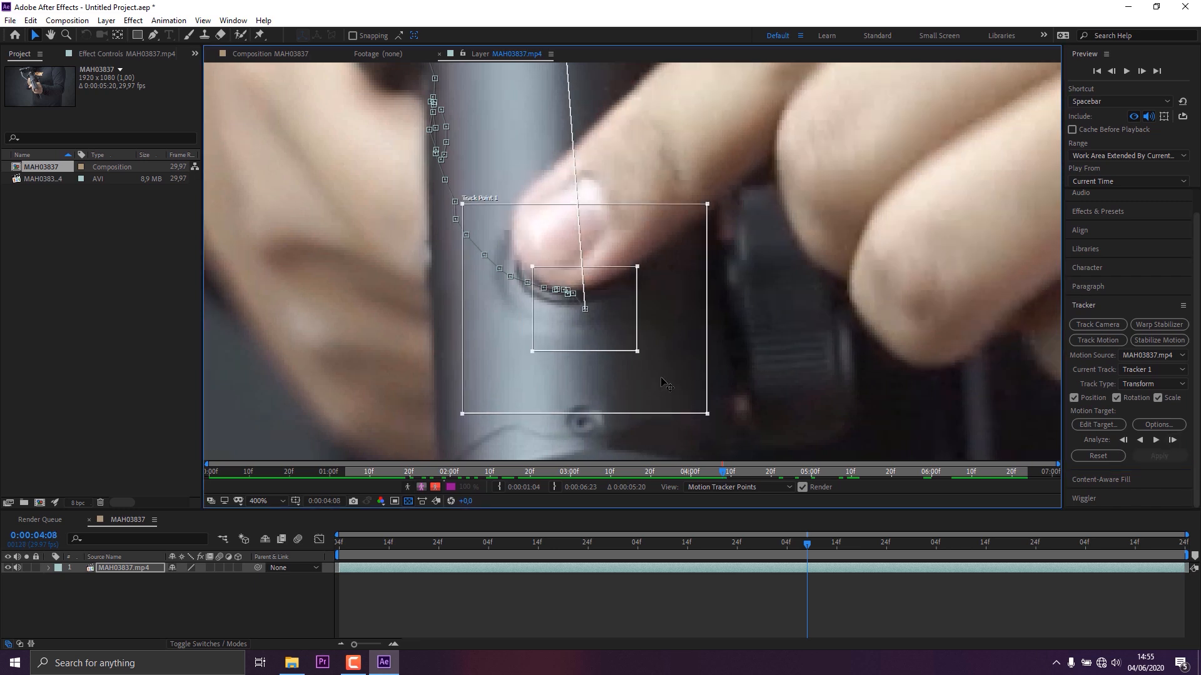
drag(658, 378, 655, 377)
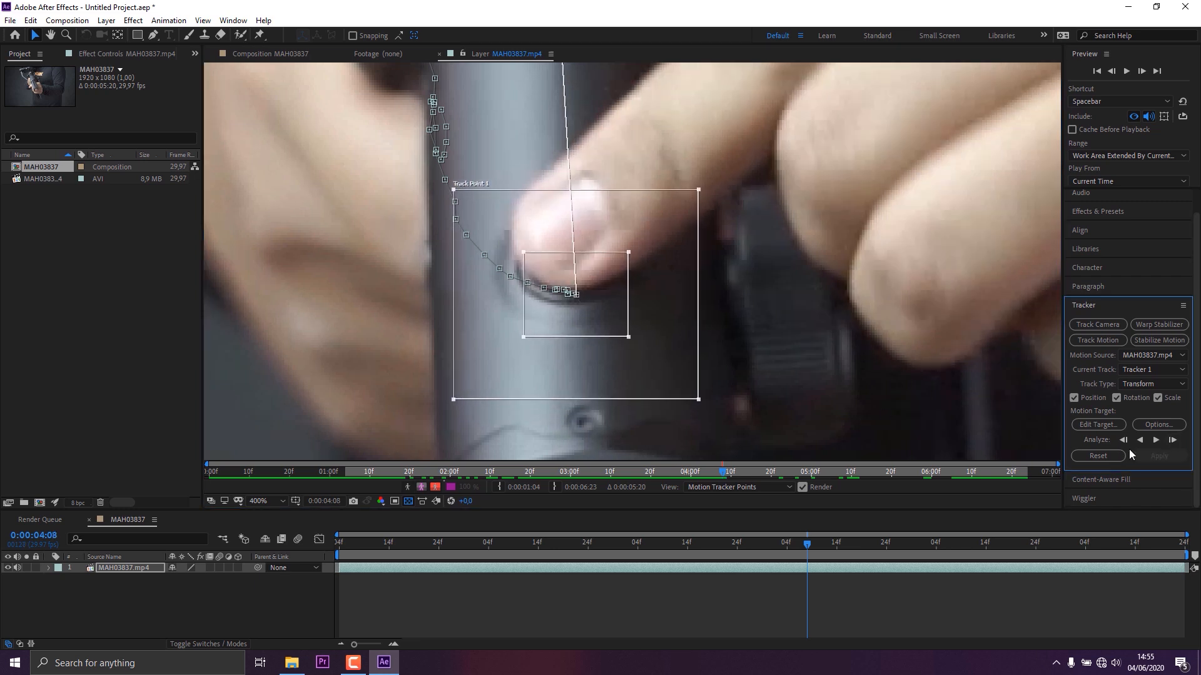
click(1173, 441)
click(1173, 442)
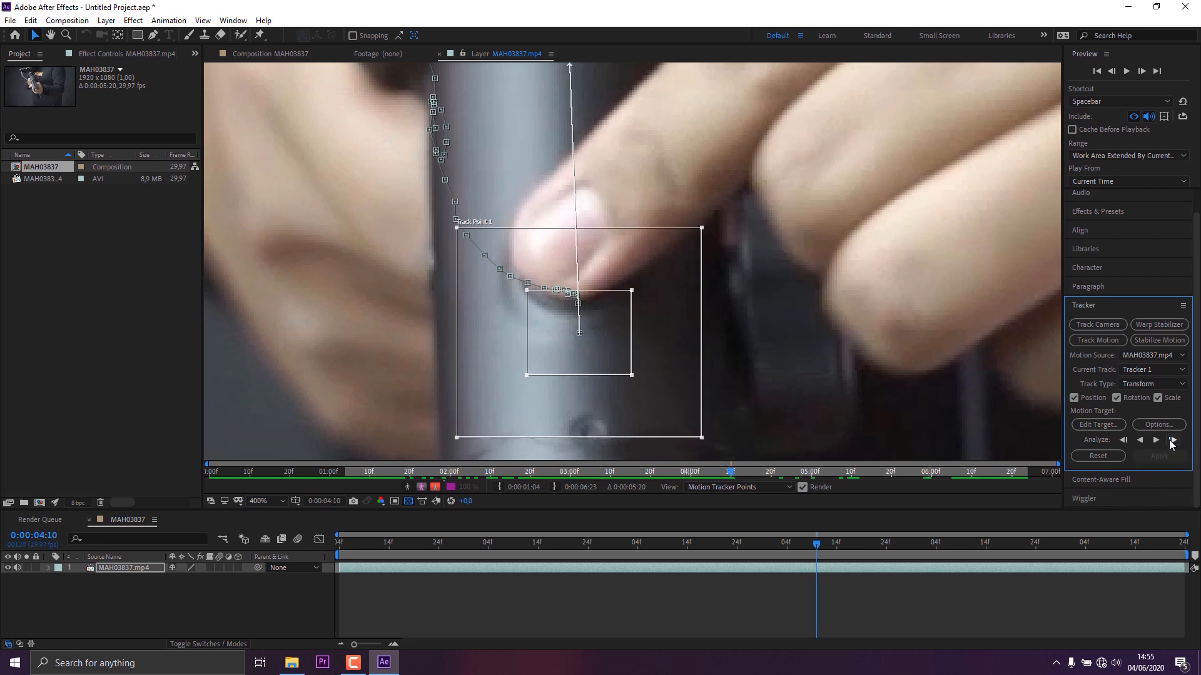
click(1123, 441)
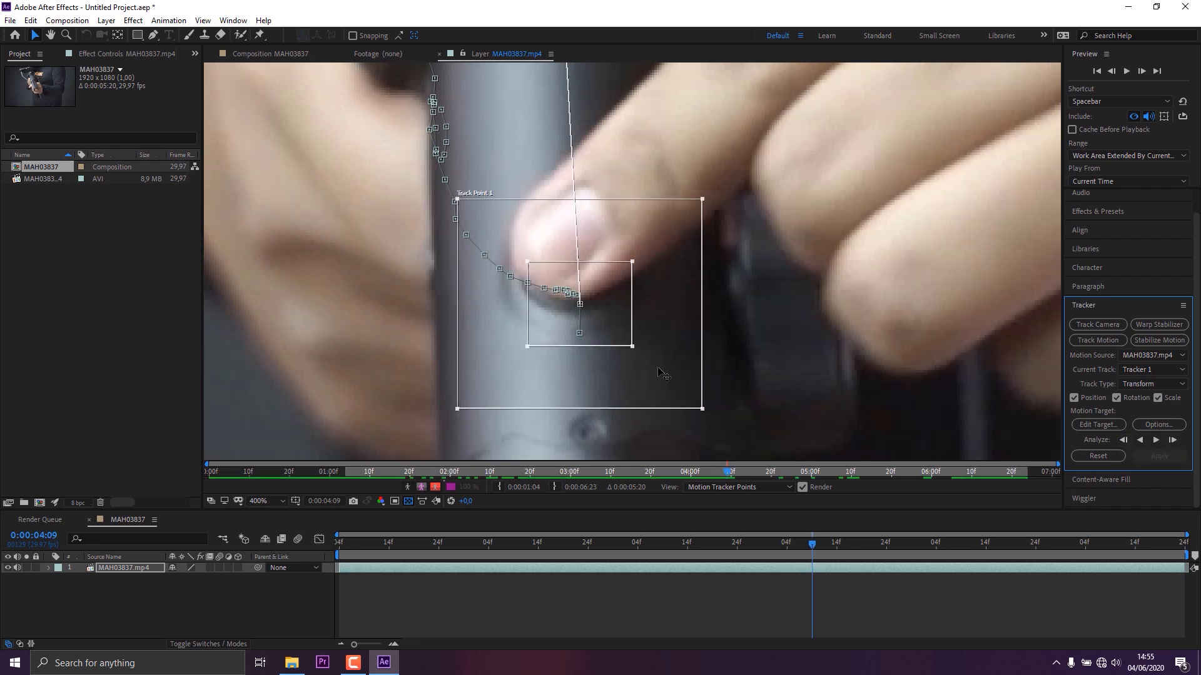
drag(659, 374, 655, 369)
Step: Analyze single frames forward to 0:00:04:11 and move Track Point 1 back up to the button under the fingertip
click(1173, 440)
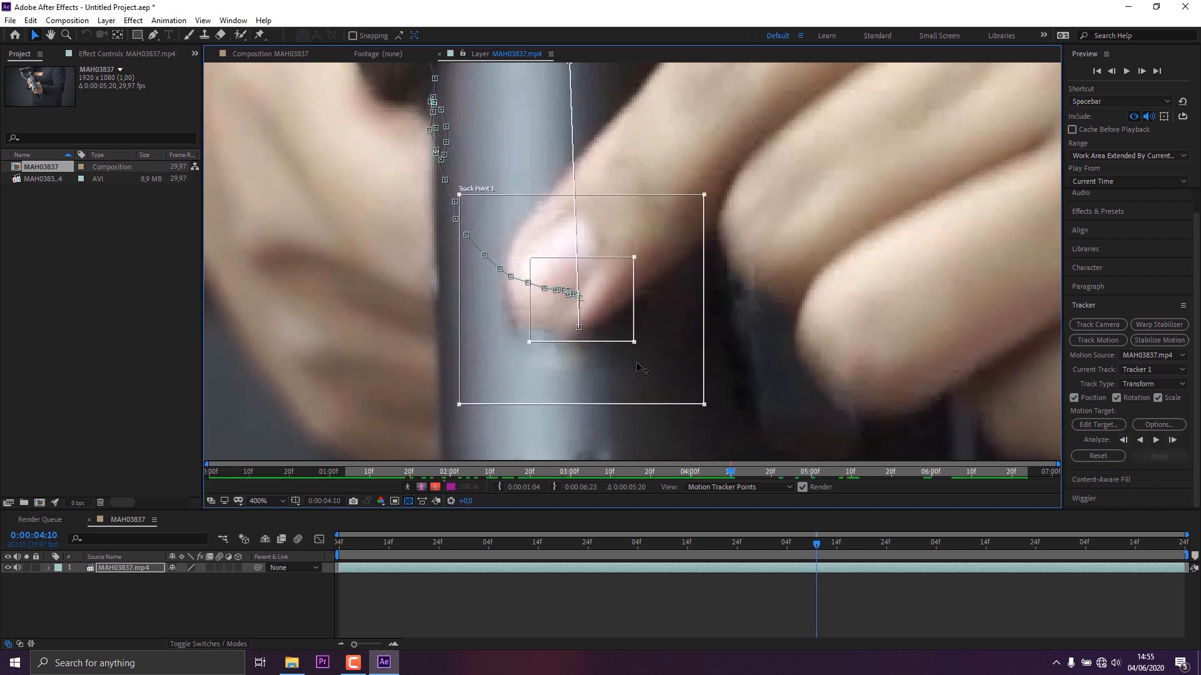
click(1172, 440)
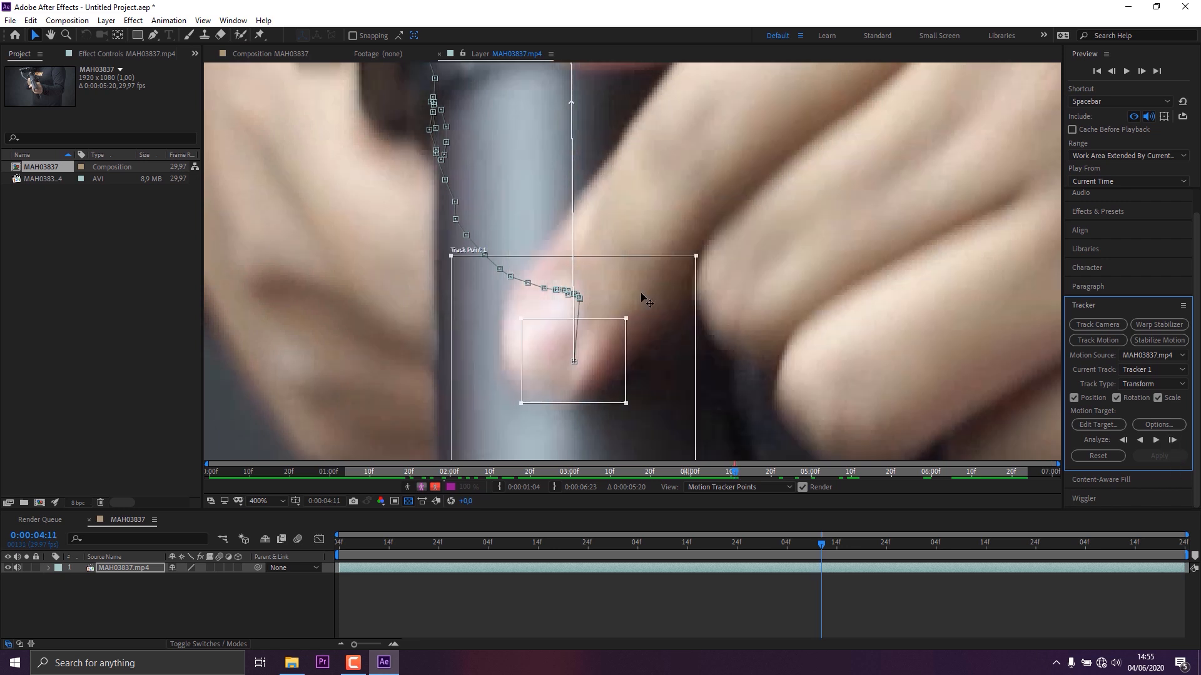
scroll(644, 297, down, 4)
scroll(594, 230, up, 4)
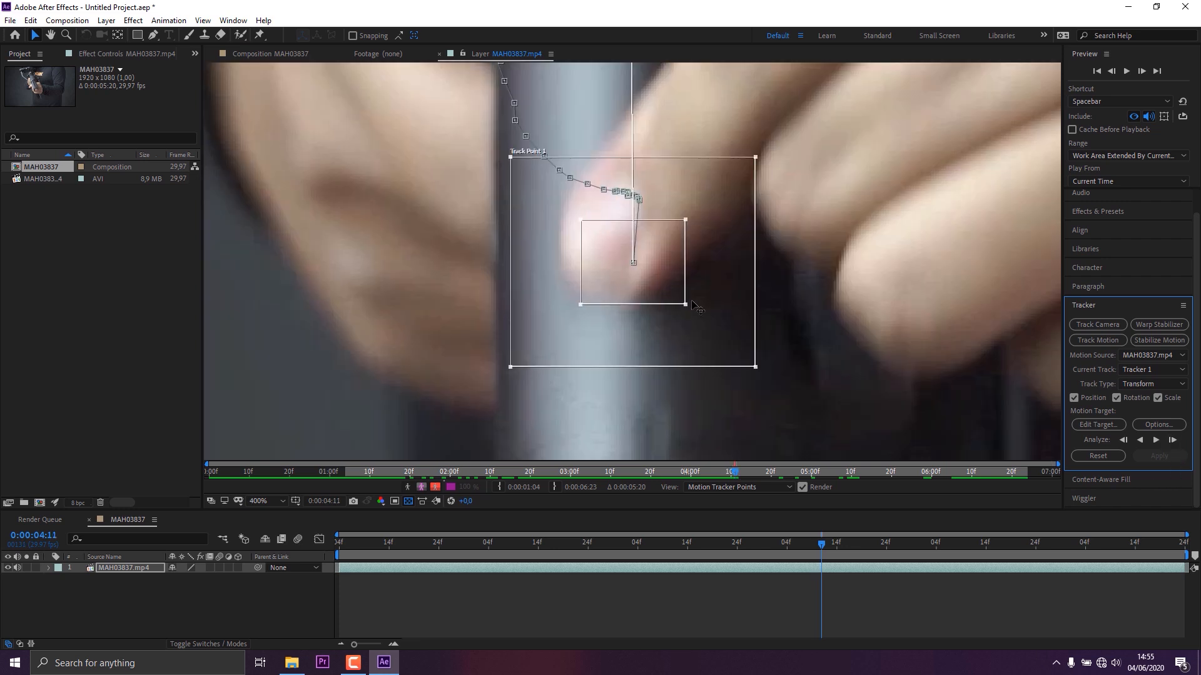
drag(725, 339, 715, 276)
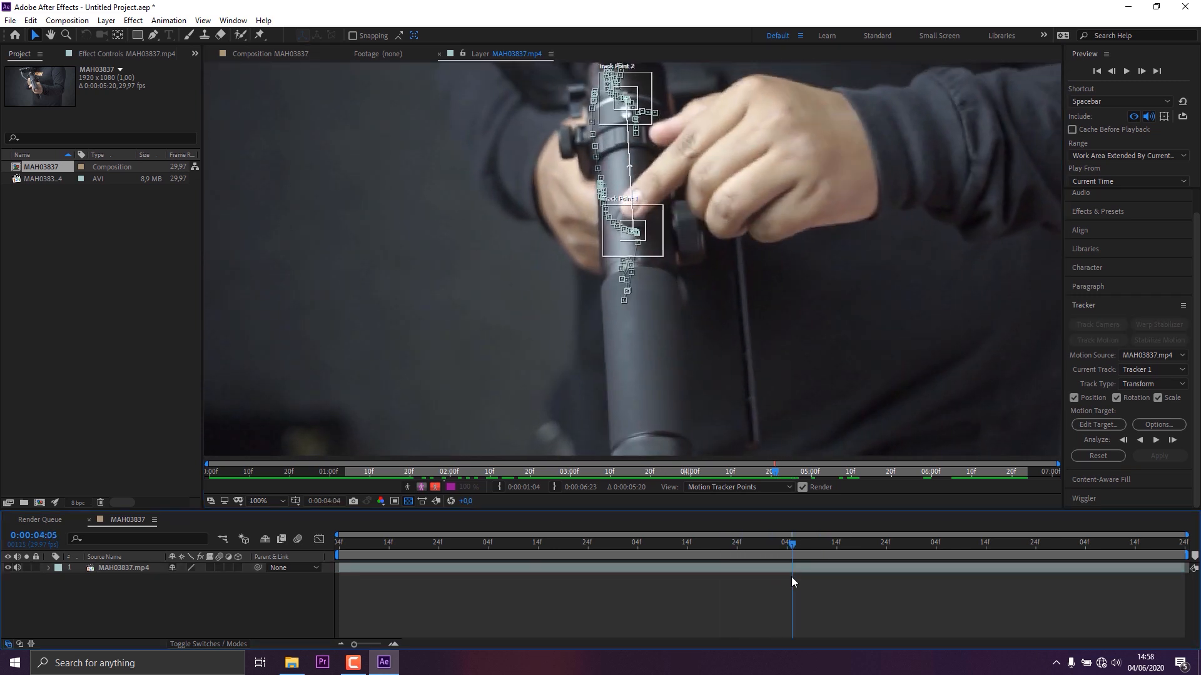
Step: Move the current time to 0:00:03:27 and add a null object layer to the composition
drag(803, 578, 753, 572)
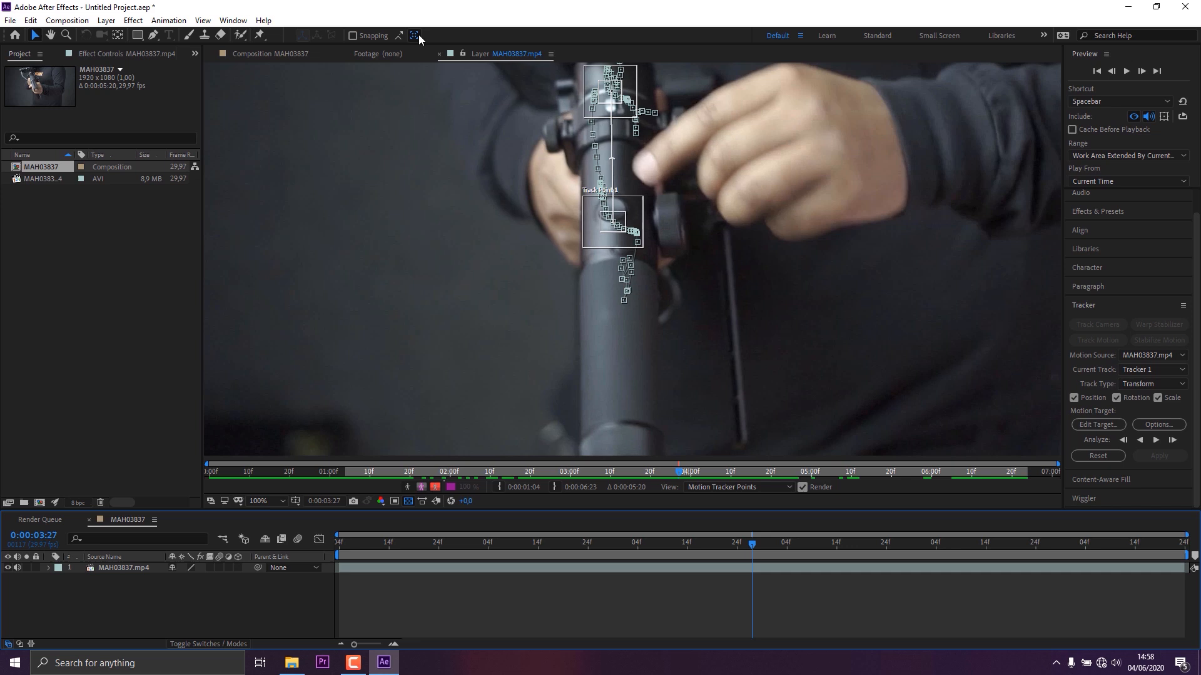
click(107, 20)
mouse_move(188, 35)
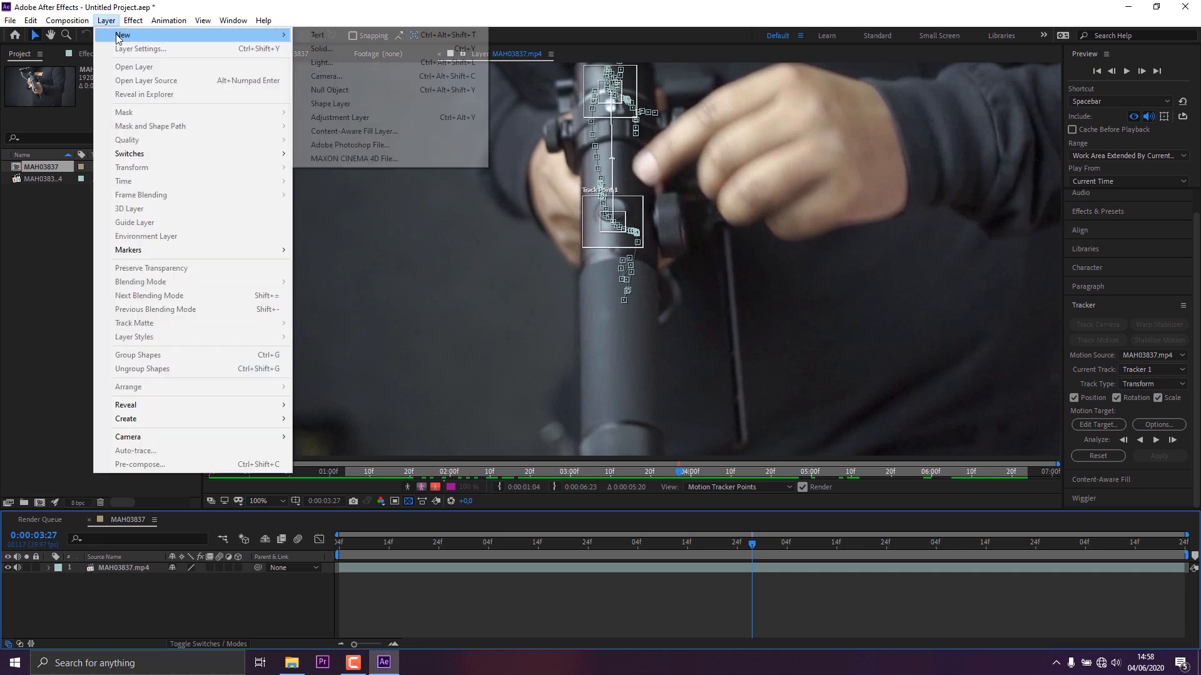
click(361, 94)
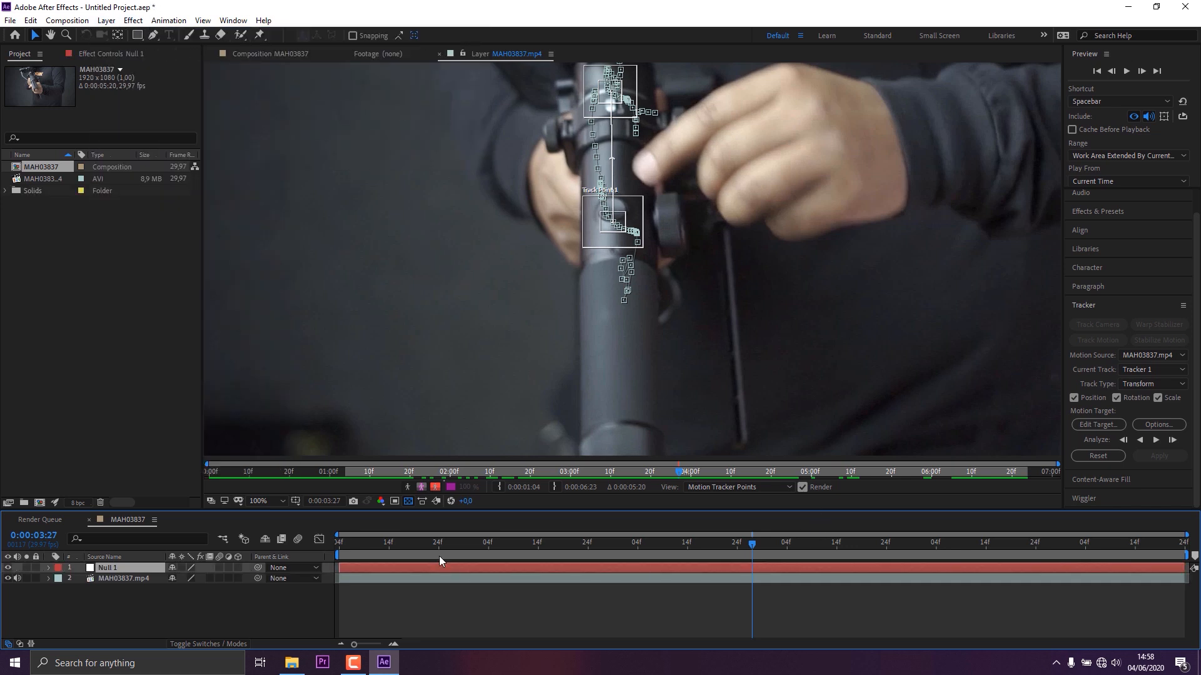
Step: Set the null layer as the motion target and apply the tracking data to the X and Y dimensions
click(1094, 428)
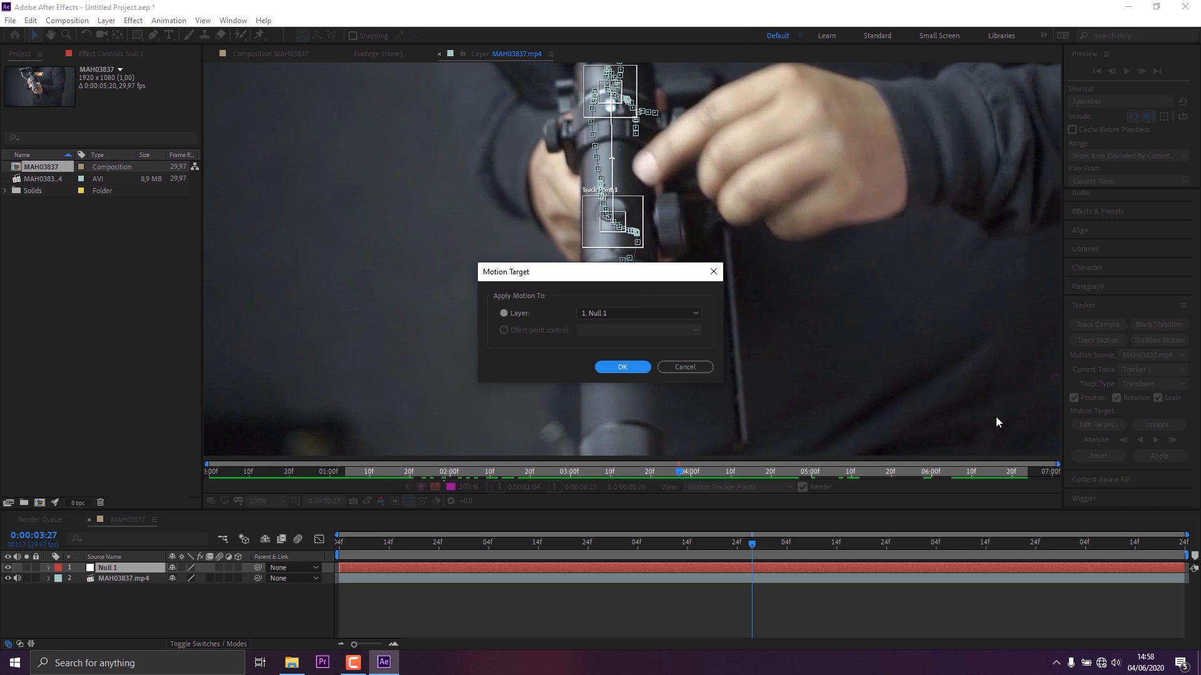
click(637, 367)
click(1158, 456)
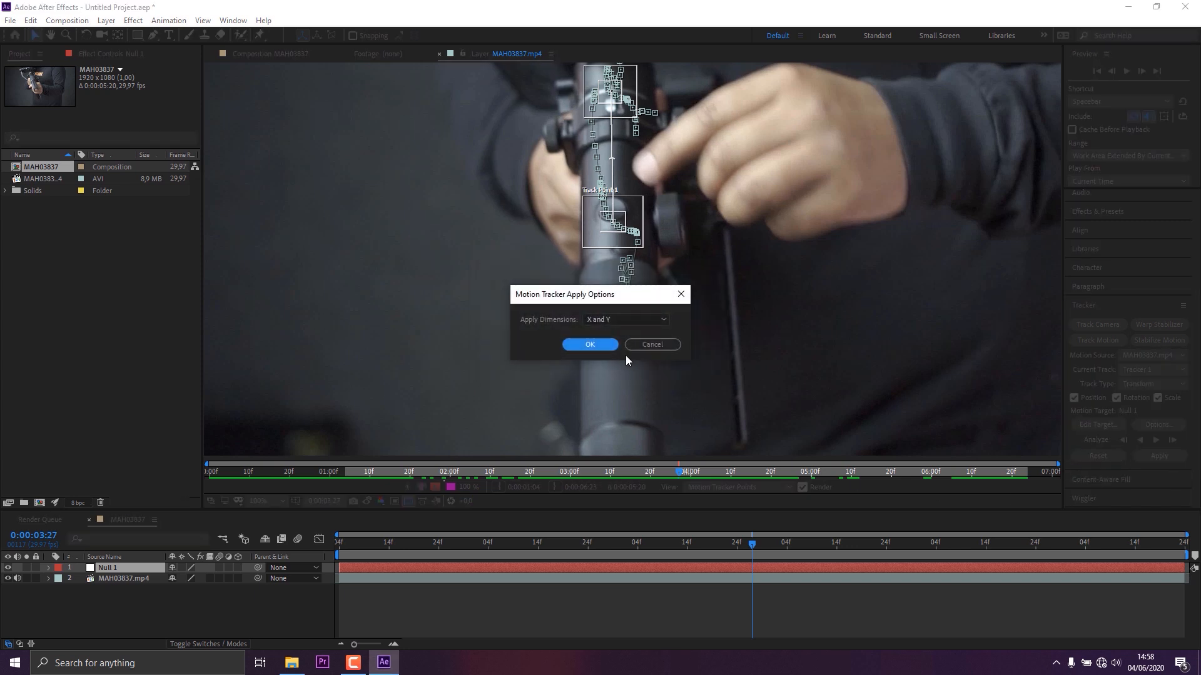
click(600, 344)
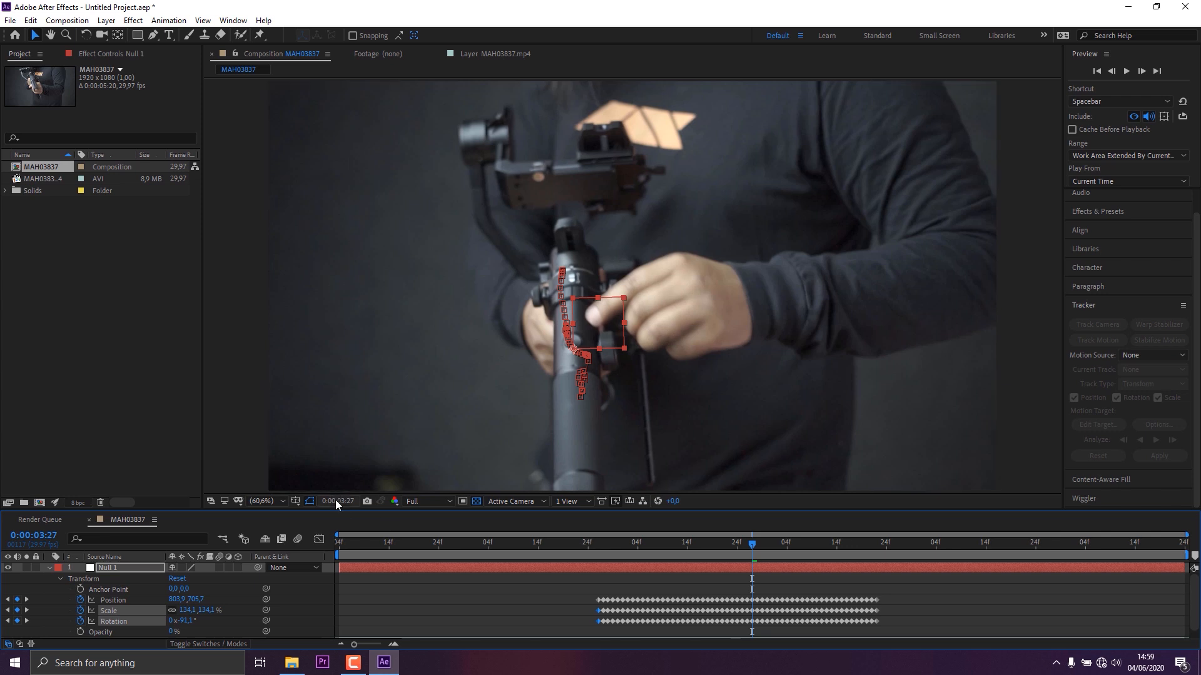
Step: Move the current time to 0:00:02:26, show only the null layer's keyframed properties and scrub through the tracked motion
drag(342, 519, 342, 469)
drag(752, 536, 598, 538)
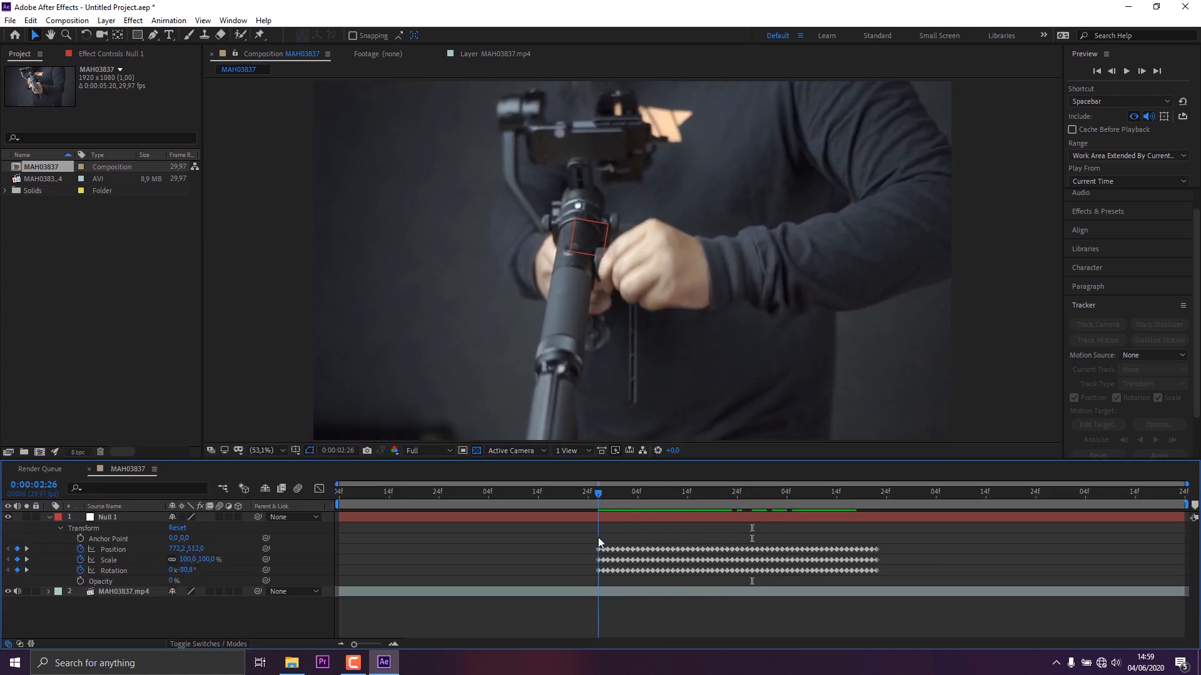
click(49, 518)
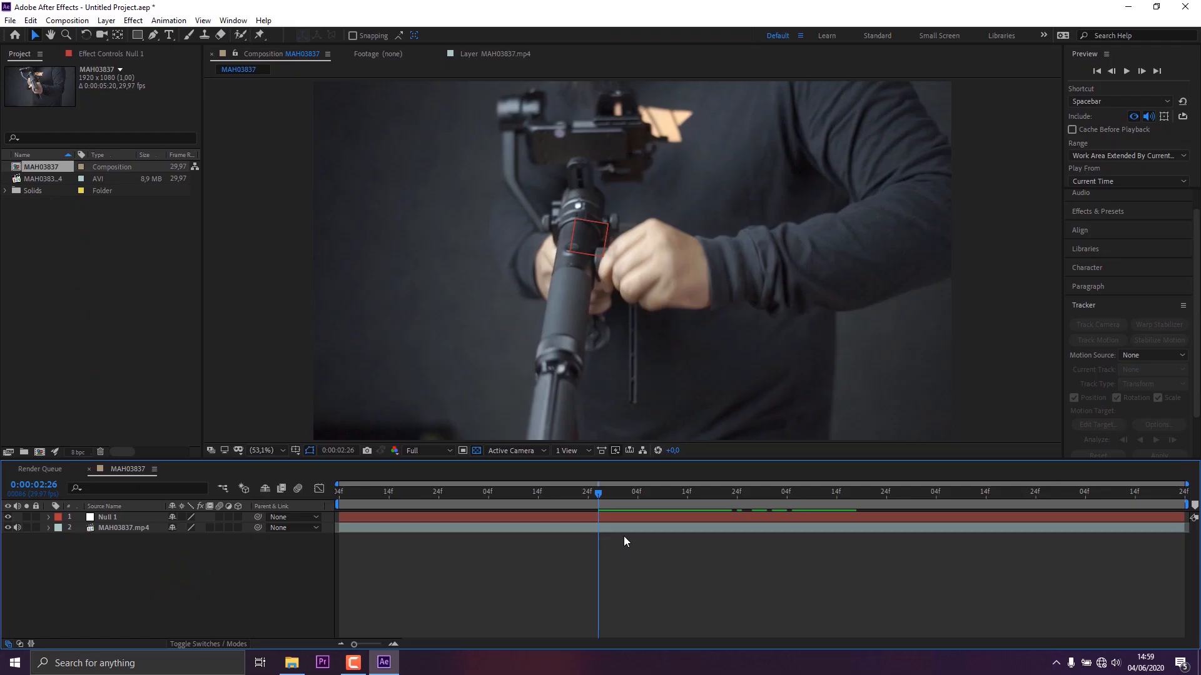
click(613, 525)
click(593, 516)
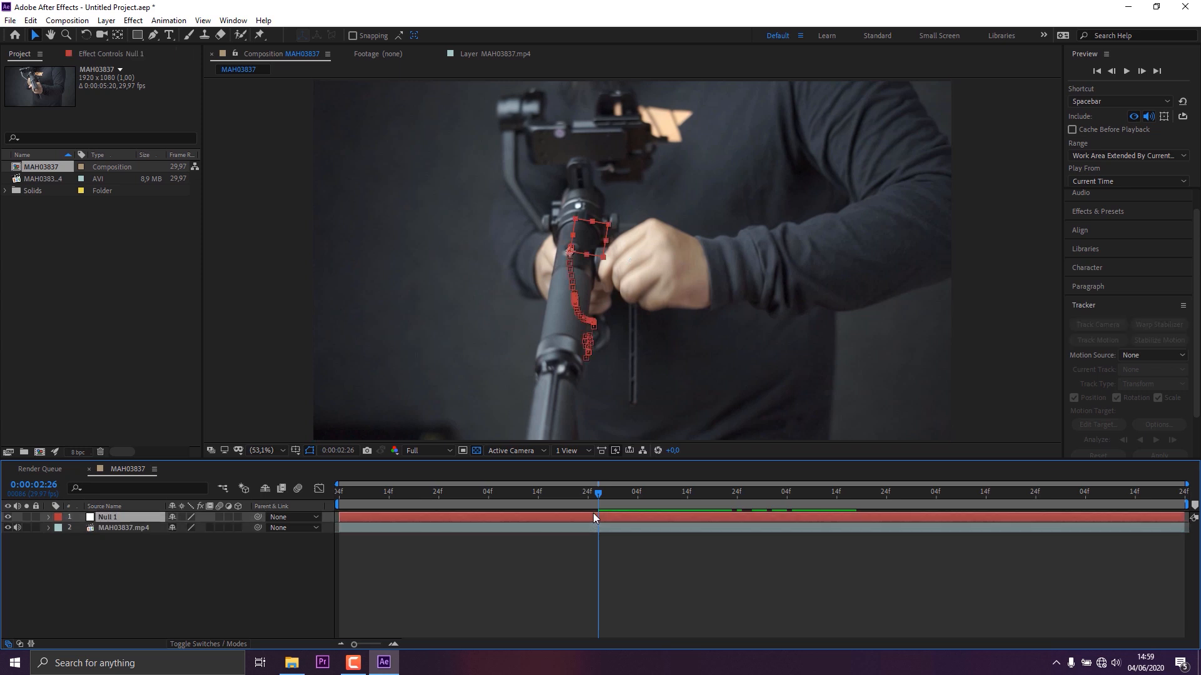
key(u)
drag(597, 494, 564, 398)
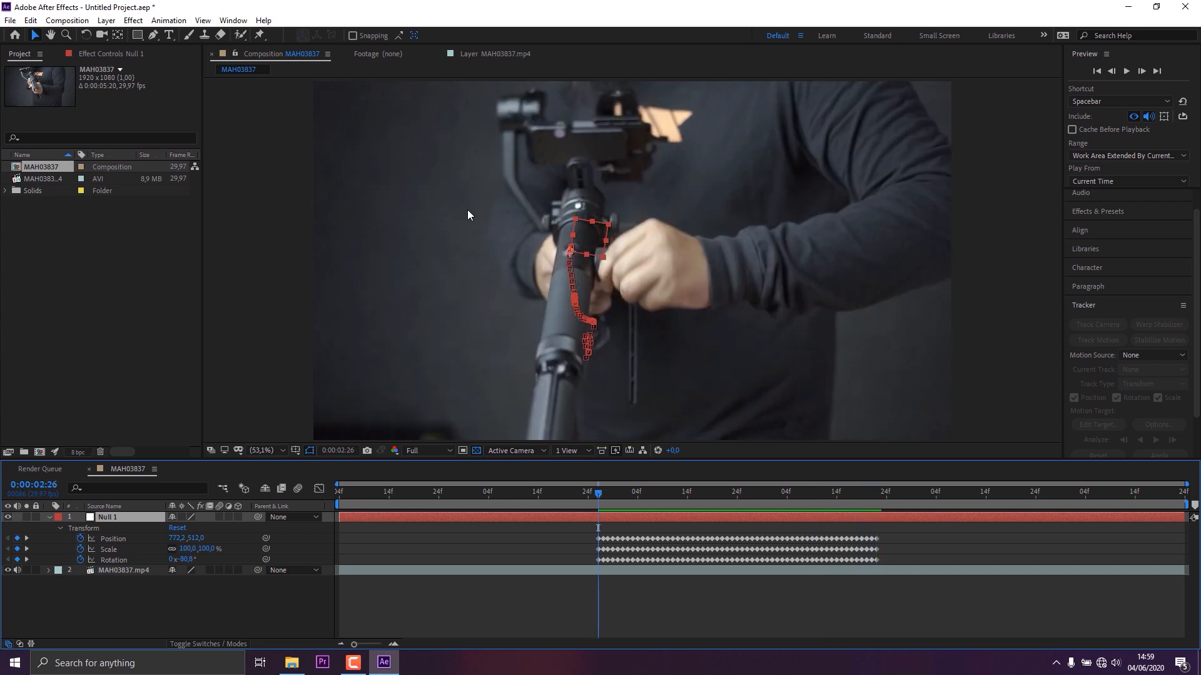
Step: Create a solid layer filled with white, FFFFFF
click(107, 20)
mouse_move(144, 35)
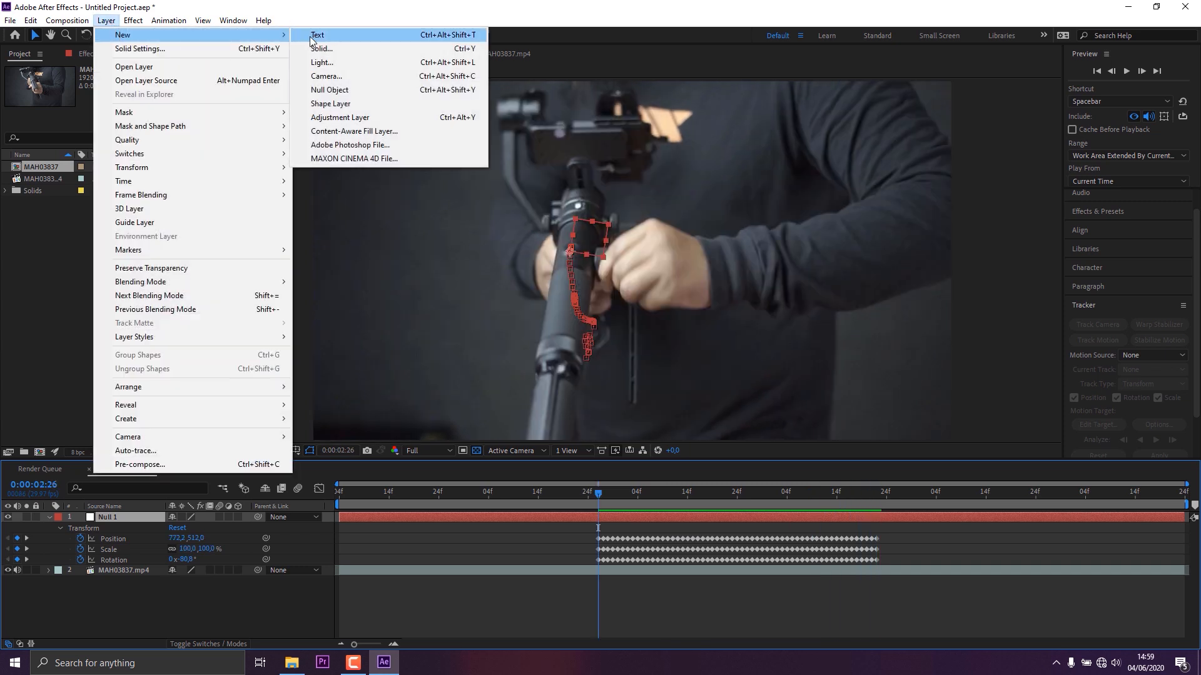
click(327, 50)
click(594, 407)
drag(494, 369, 357, 202)
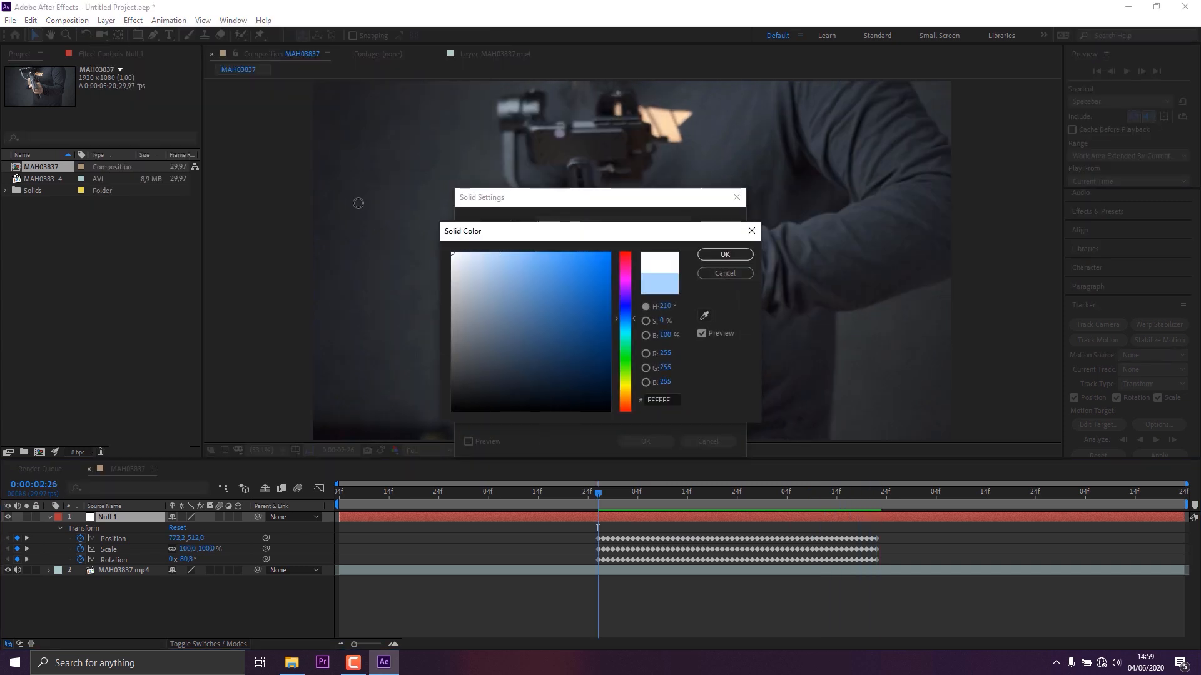
click(724, 255)
click(643, 438)
Step: Pre-compose the white solid, moving all attributes into the new composition, and open that composition
click(122, 517)
right_click(128, 516)
click(172, 462)
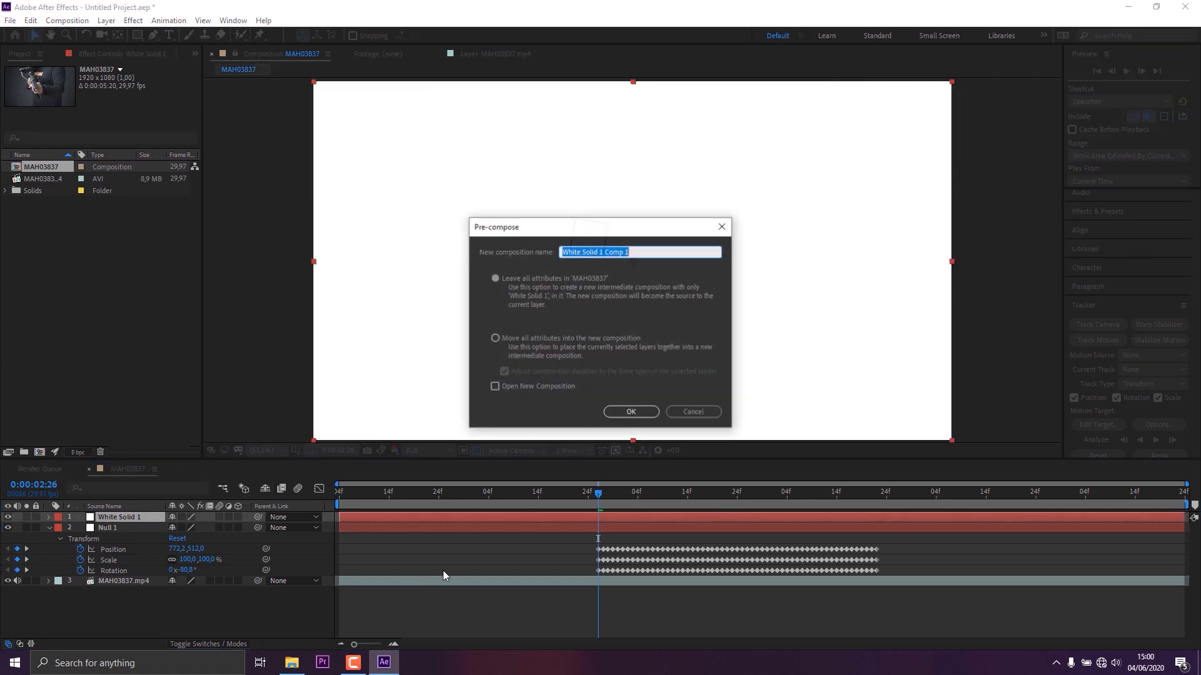
click(517, 341)
click(629, 413)
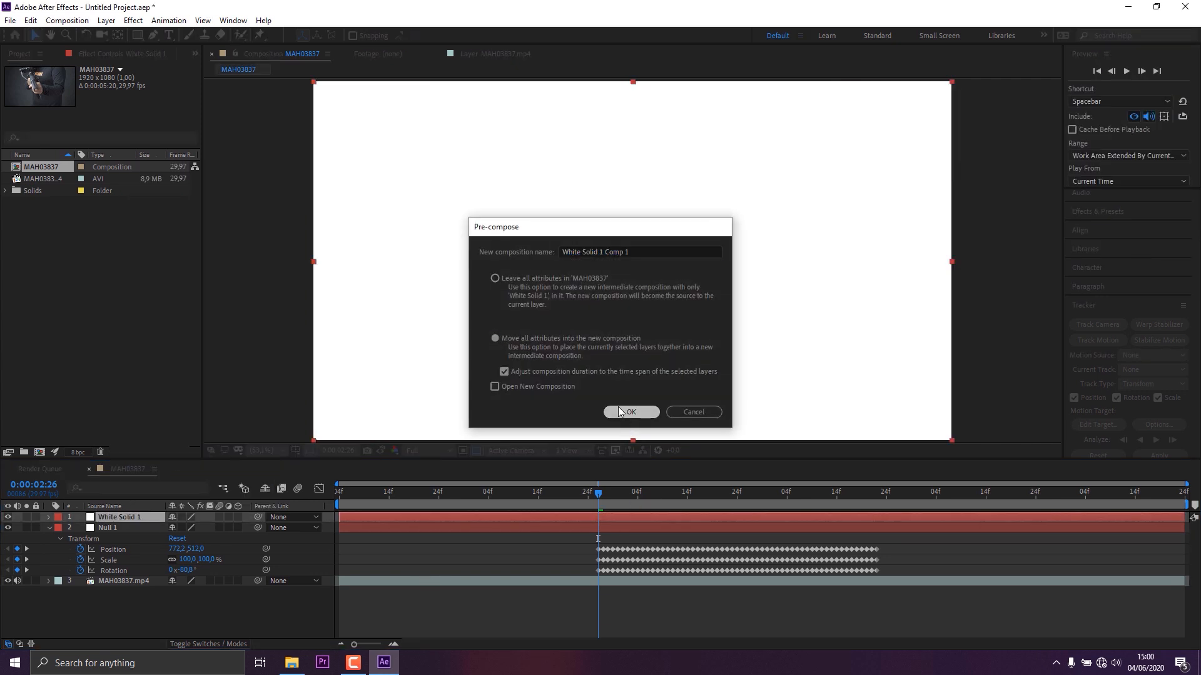
double_click(611, 514)
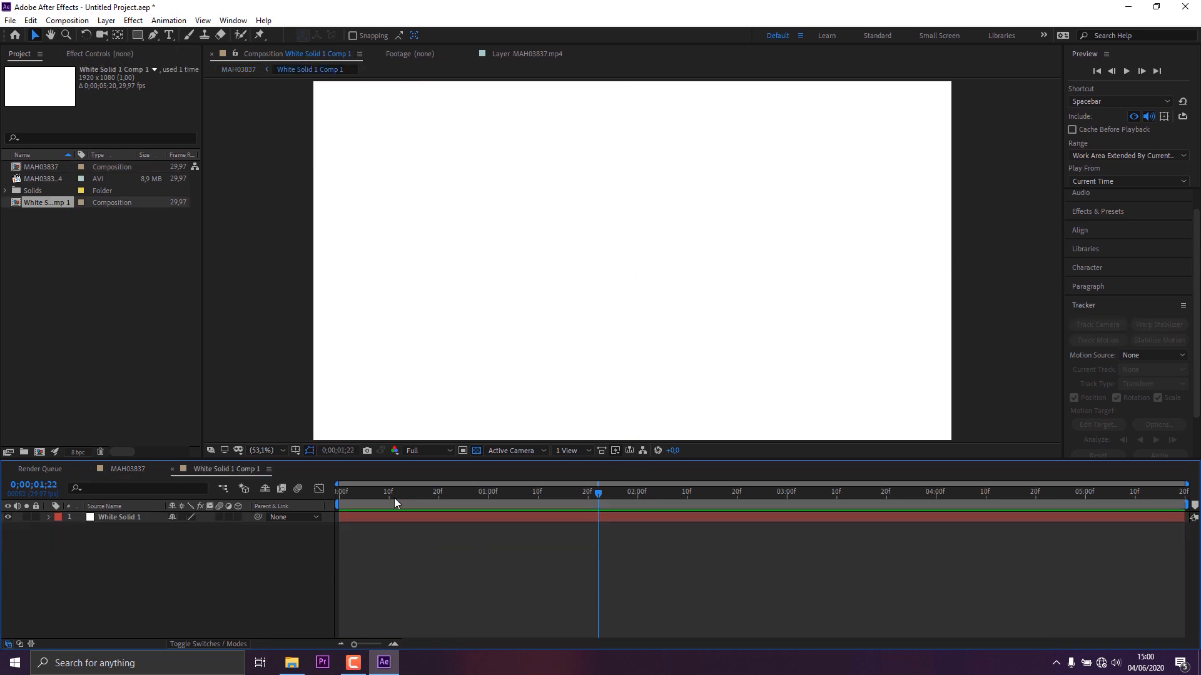
Step: Set the viewer magnification to 50% and draw a circular Ellipse mask on the white solid
click(261, 454)
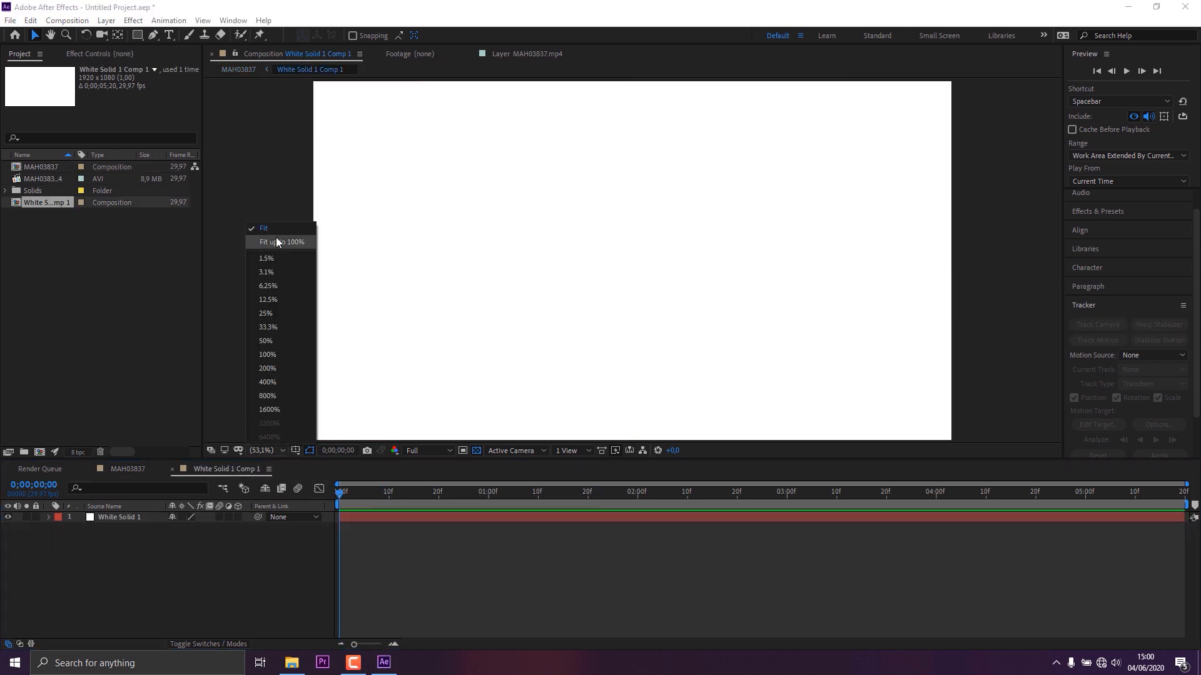
click(448, 280)
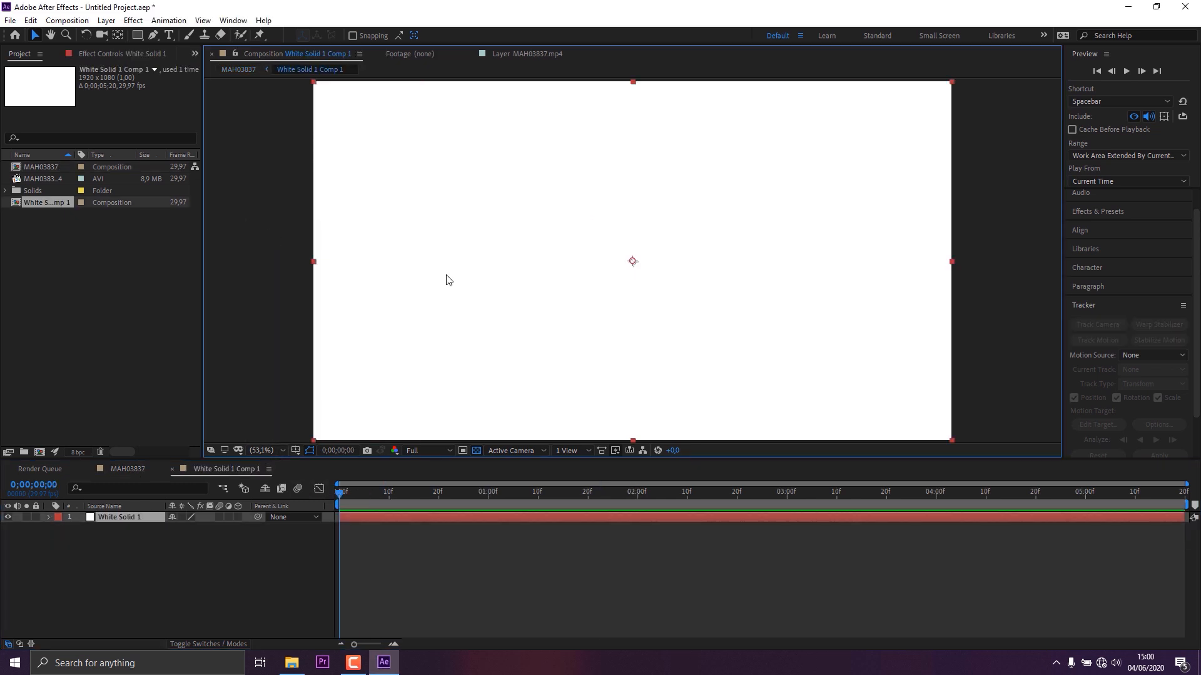
click(140, 36)
drag(136, 36, 182, 68)
drag(526, 188, 709, 362)
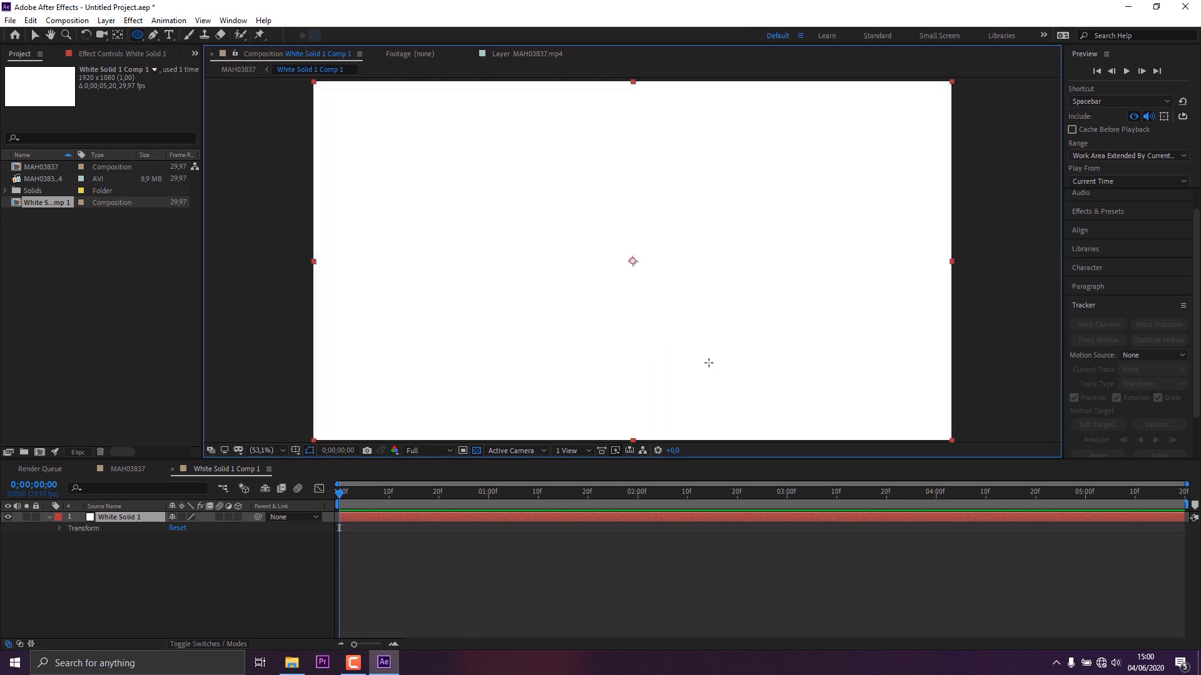
drag(495, 146, 776, 314)
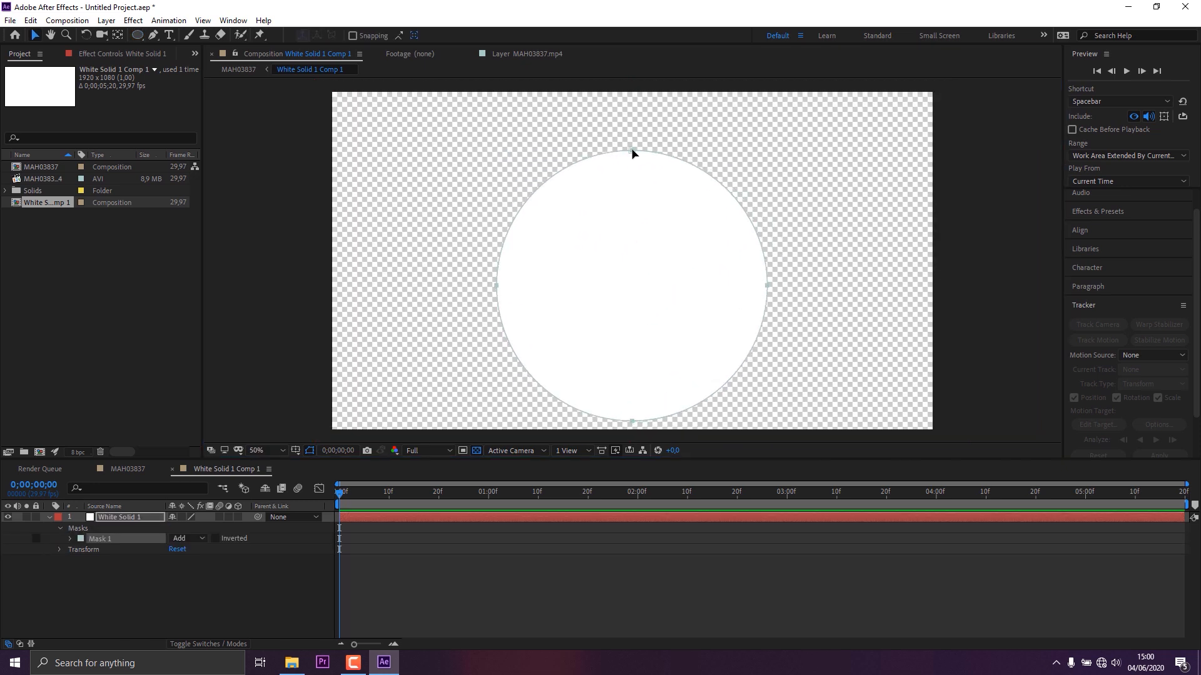
Step: Move the whole circular mask up to the middle of the composition
double_click(631, 151)
drag(651, 233, 654, 213)
click(211, 533)
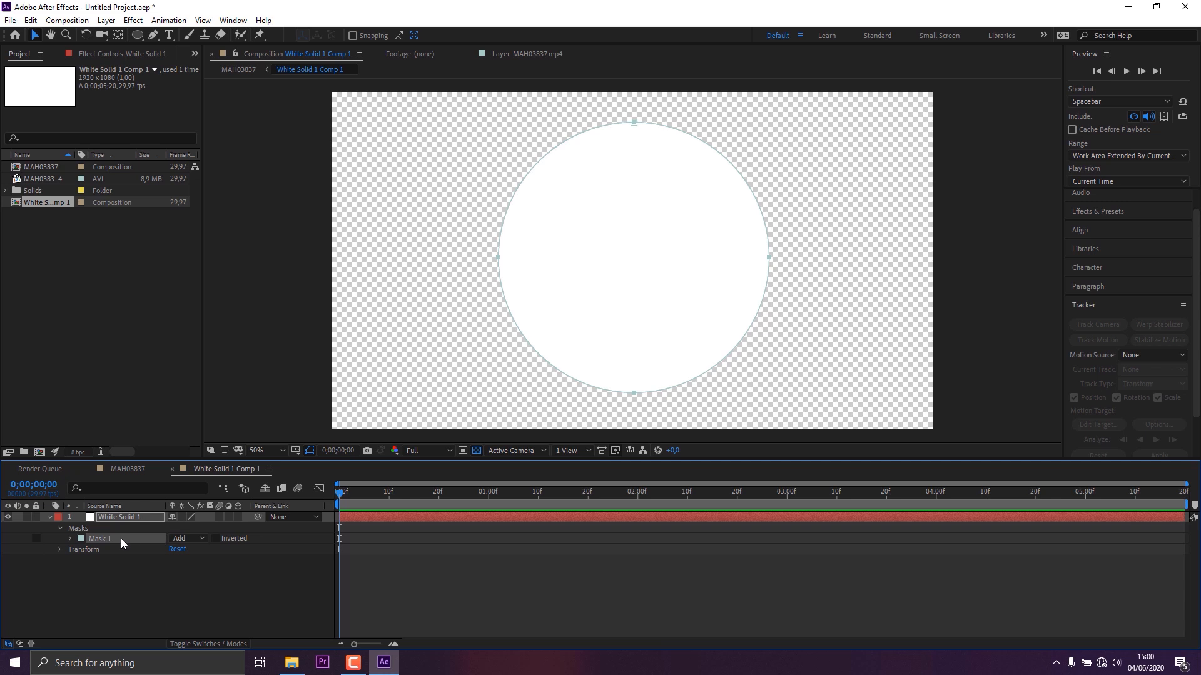
Step: Duplicate the circular mask and set the copy's mode to Subtract
key(ctrl+d)
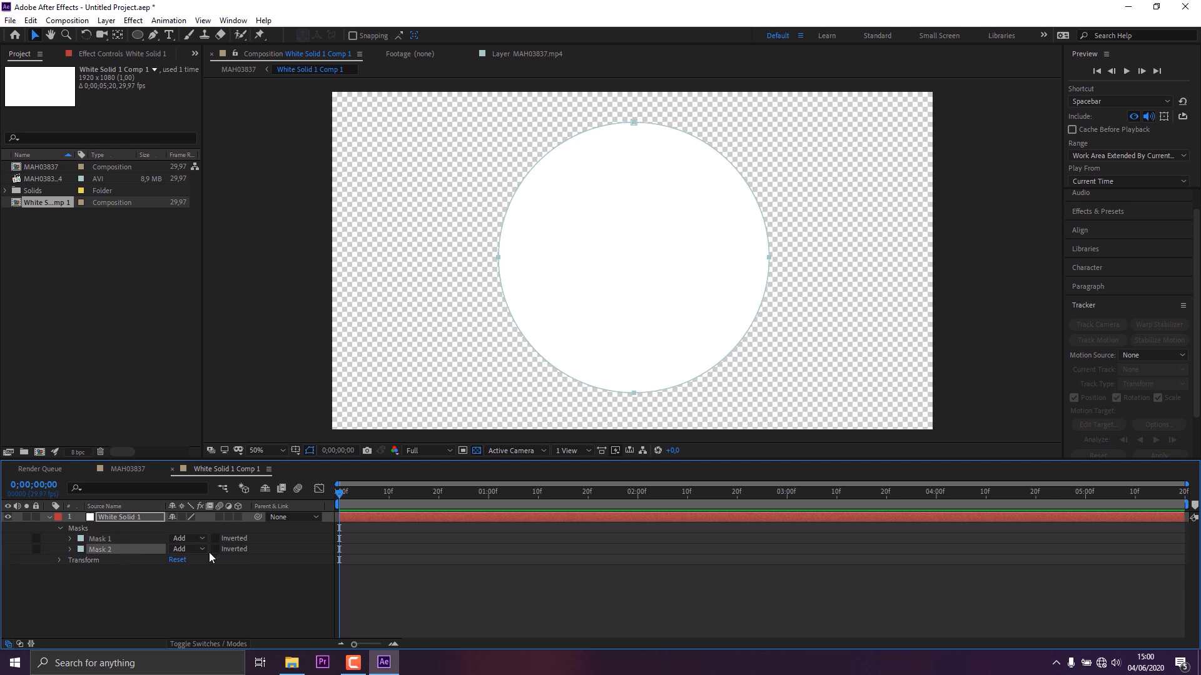
click(194, 550)
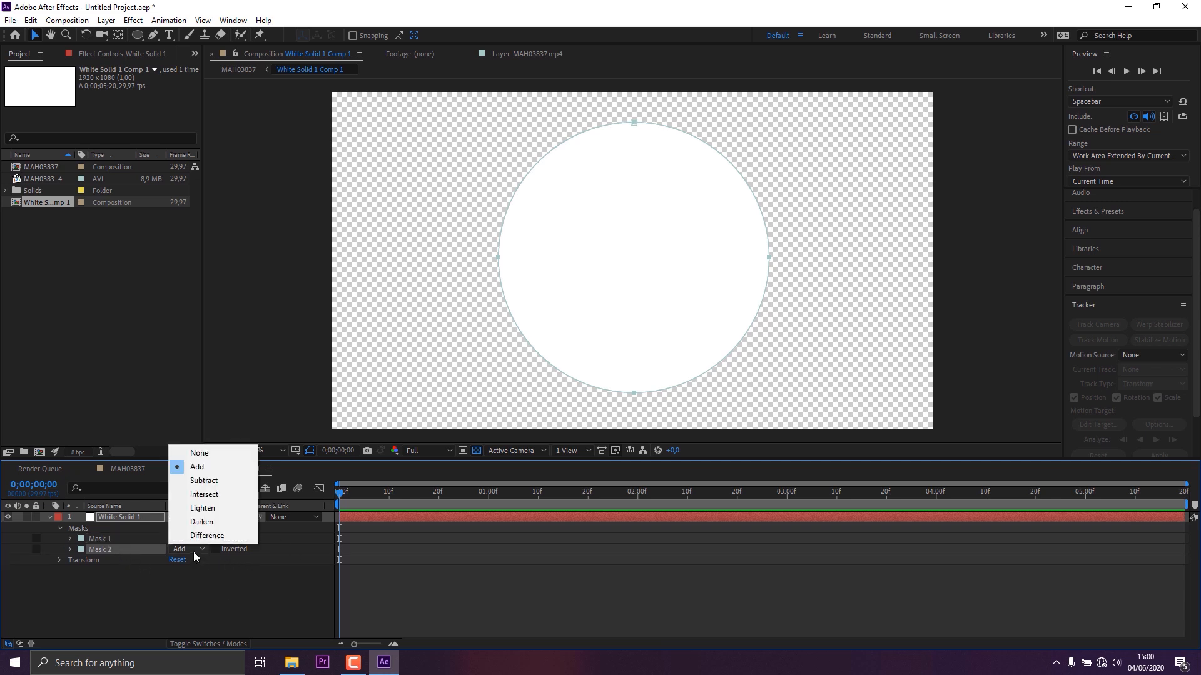
click(215, 480)
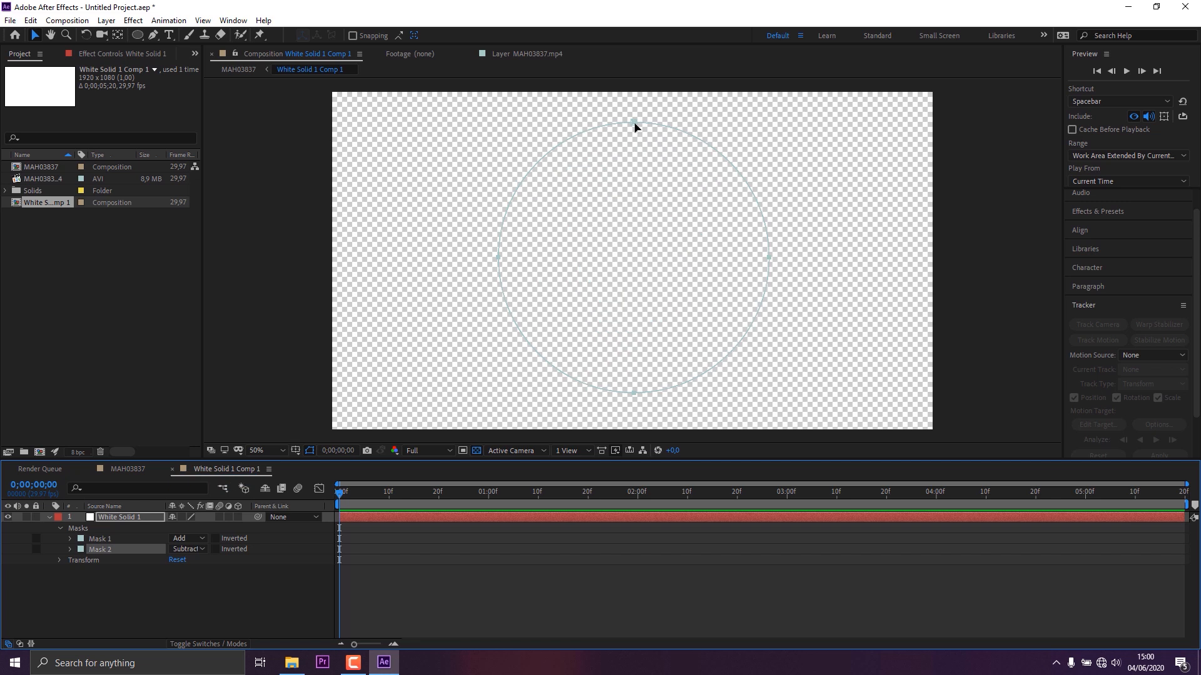
Step: Change the outline colour of the duplicate mask to red
click(81, 549)
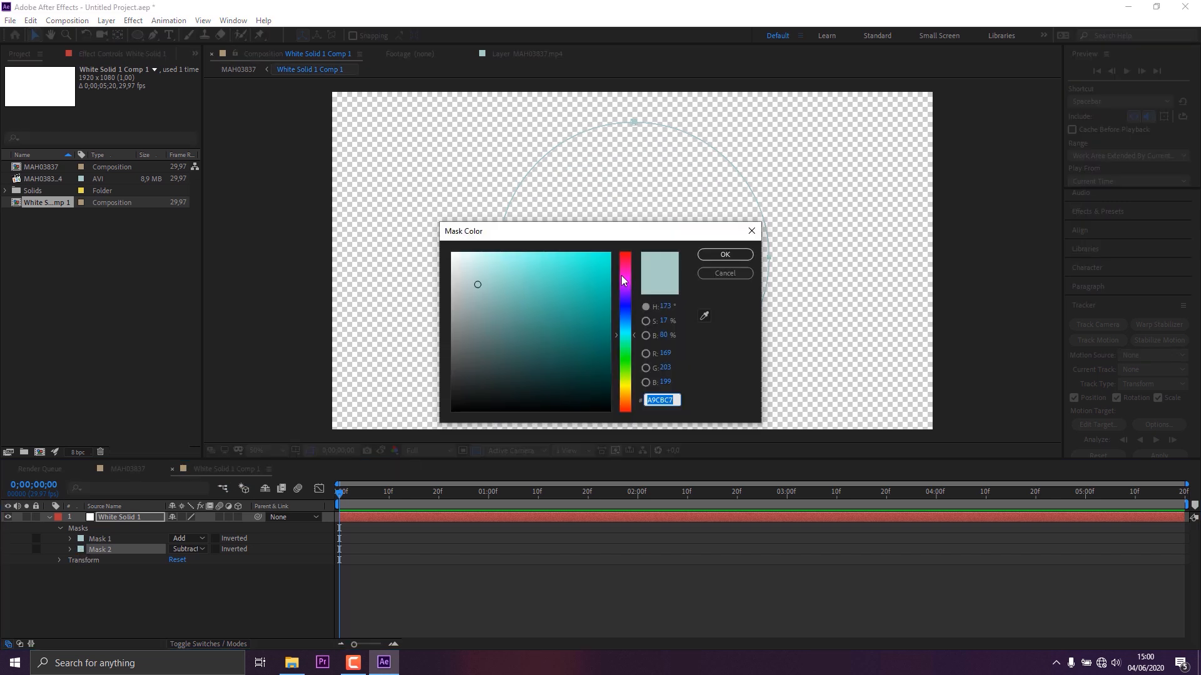
click(624, 254)
click(707, 254)
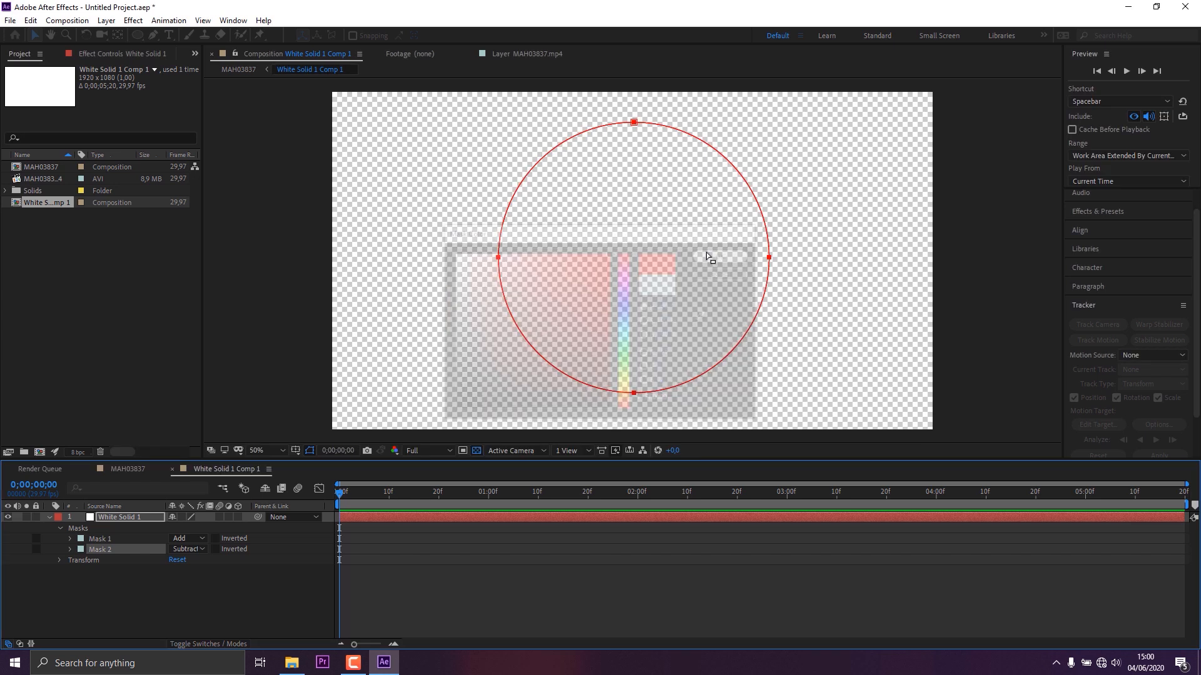
Step: Switch the red mask's mode to Add for comparison and back to Subtract
click(190, 552)
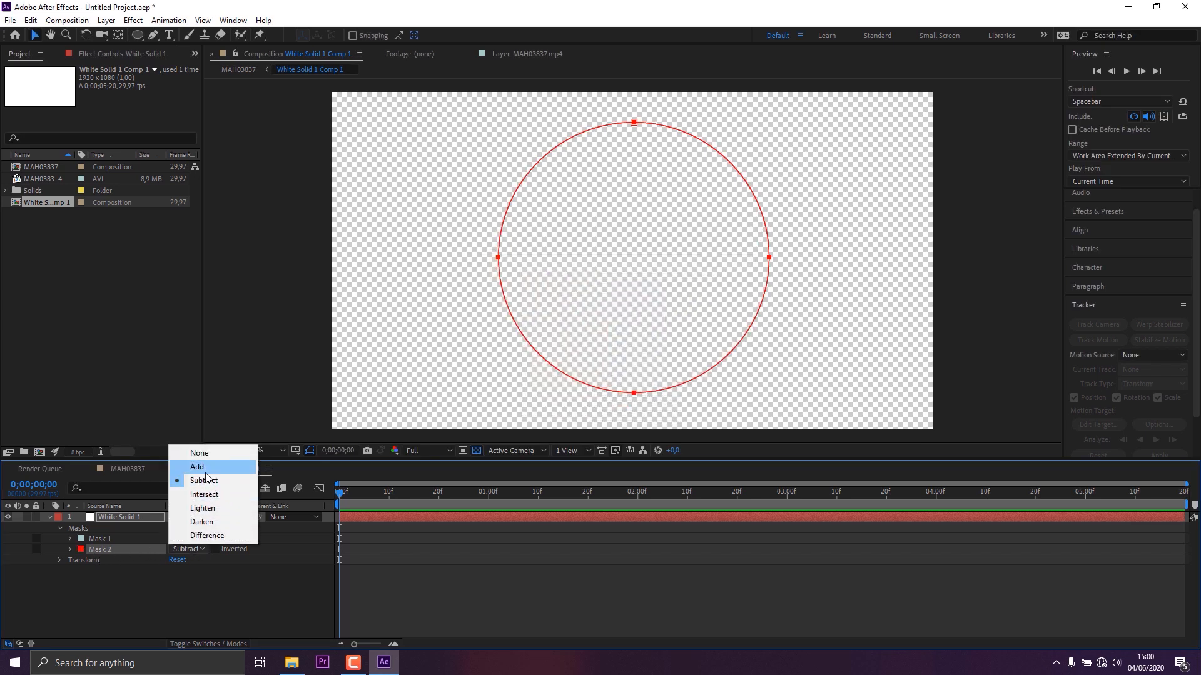
click(204, 470)
click(191, 549)
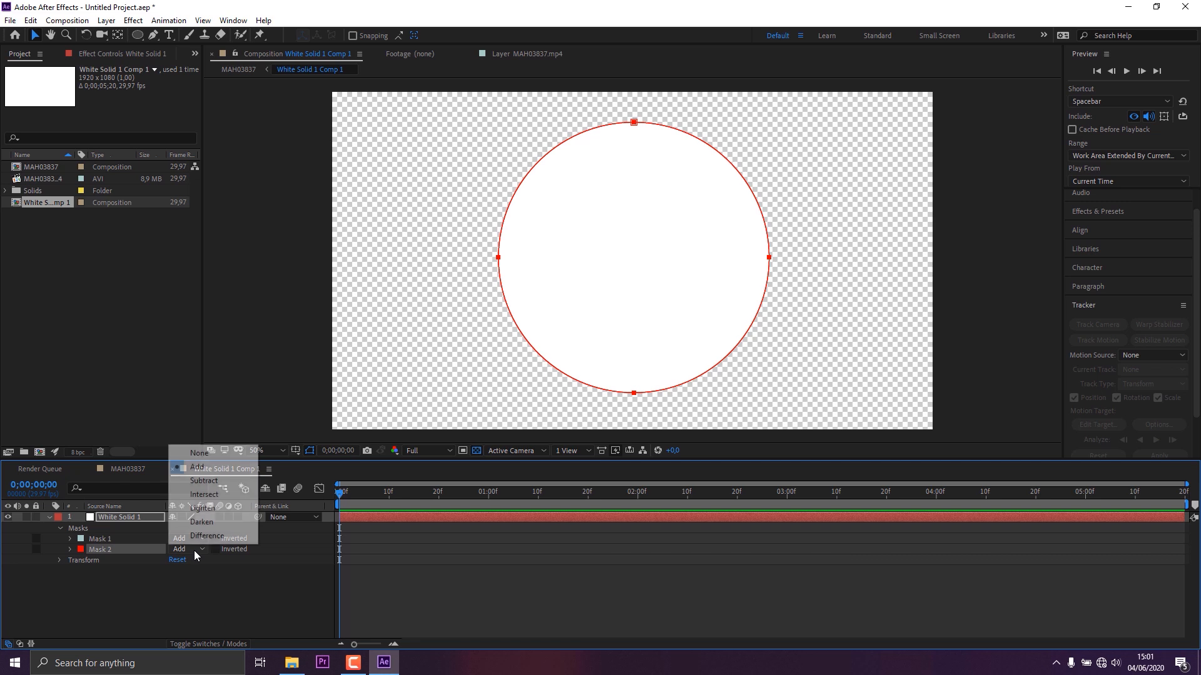
click(206, 481)
Step: Shrink the red subtracting mask about its centre to form a white ring, and turn off the transparency grid
double_click(634, 124)
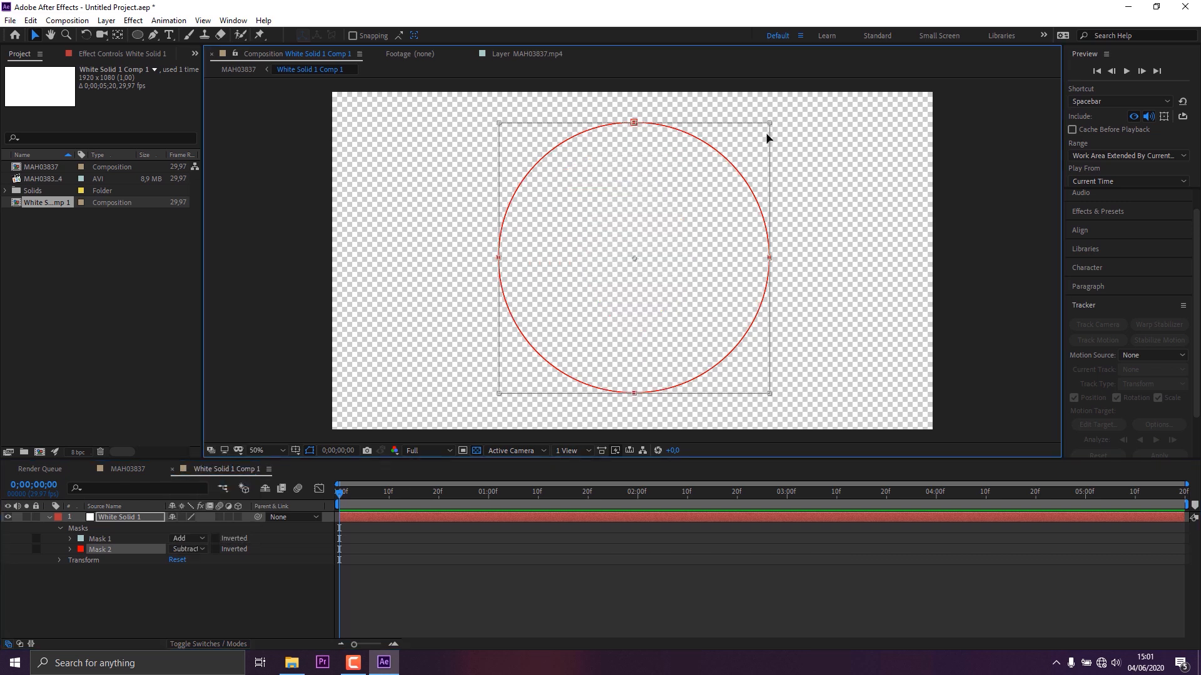
drag(770, 122, 748, 144)
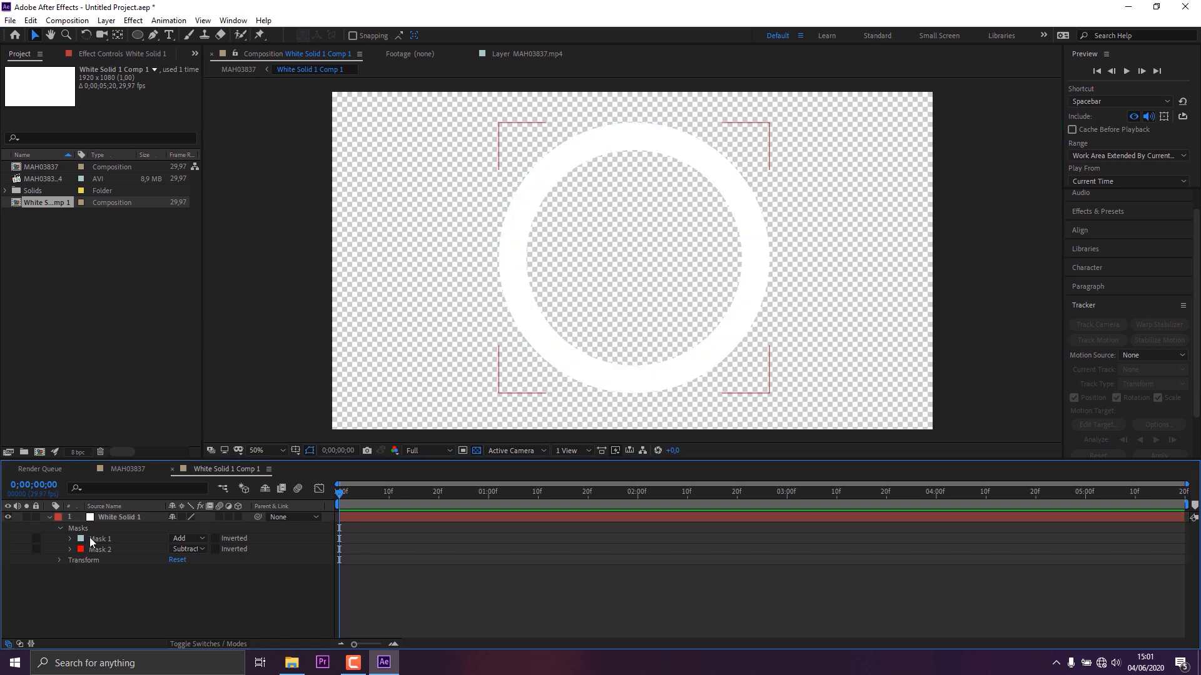
click(125, 518)
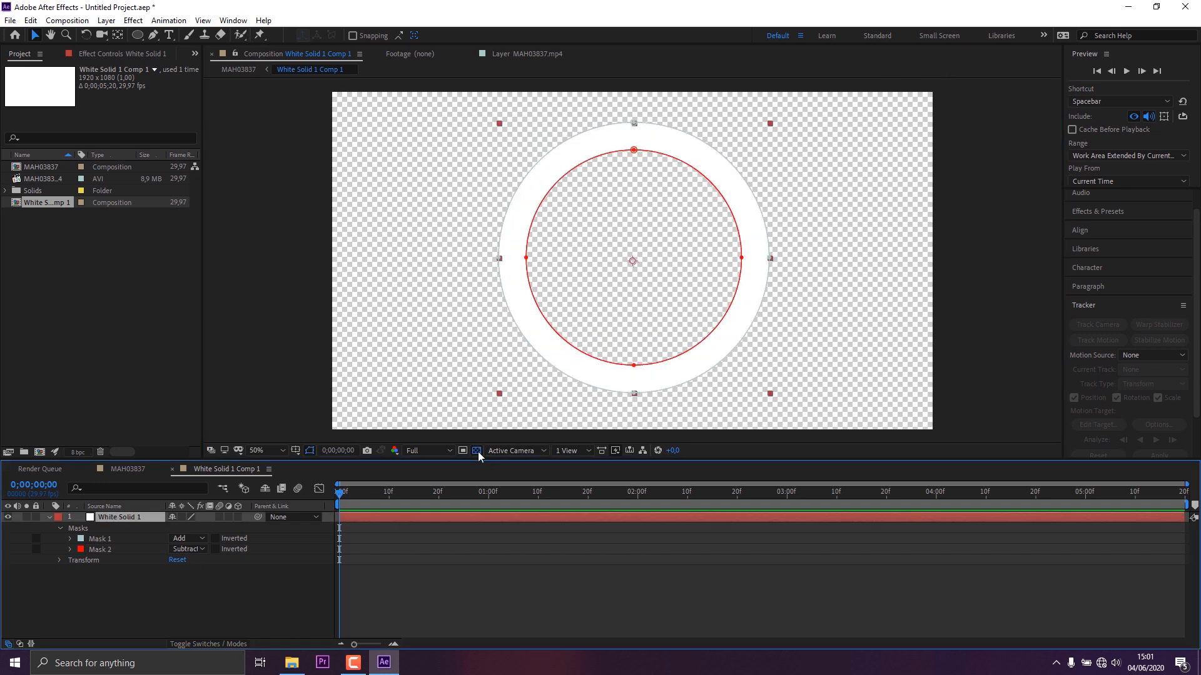
click(476, 450)
click(801, 117)
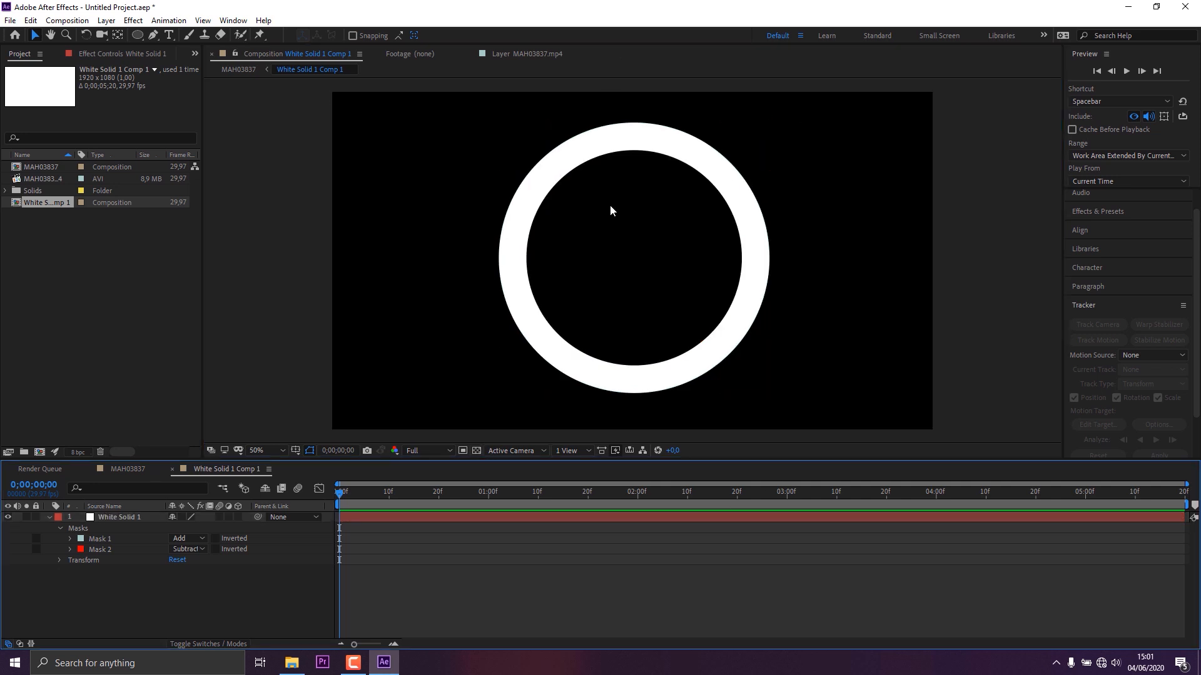
Step: Draw a rectangular mask across the top of the ring and set it to Subtract to cut a gap
click(137, 35)
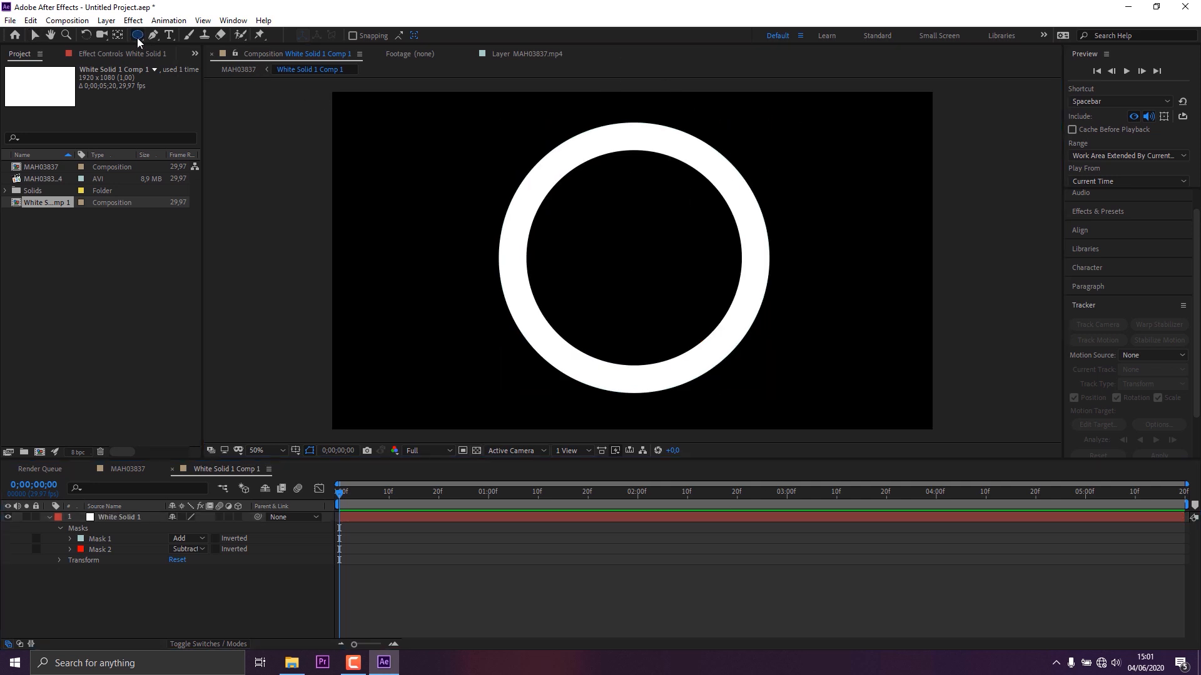
click(165, 35)
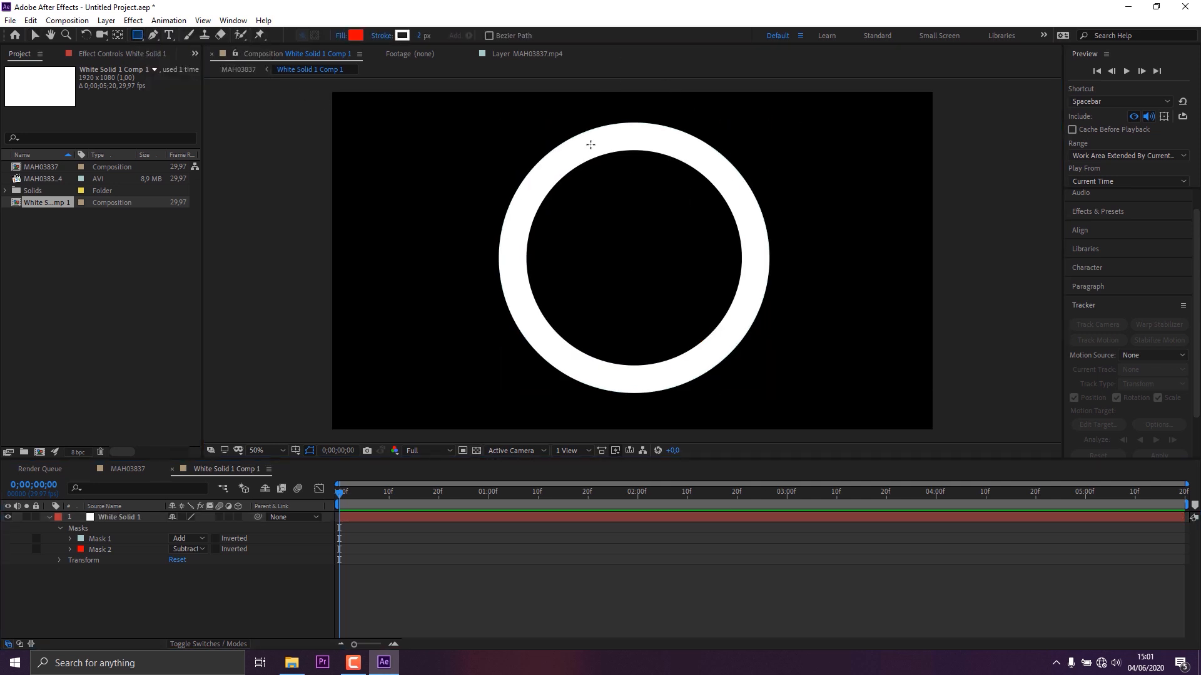
click(409, 518)
drag(569, 236, 696, 74)
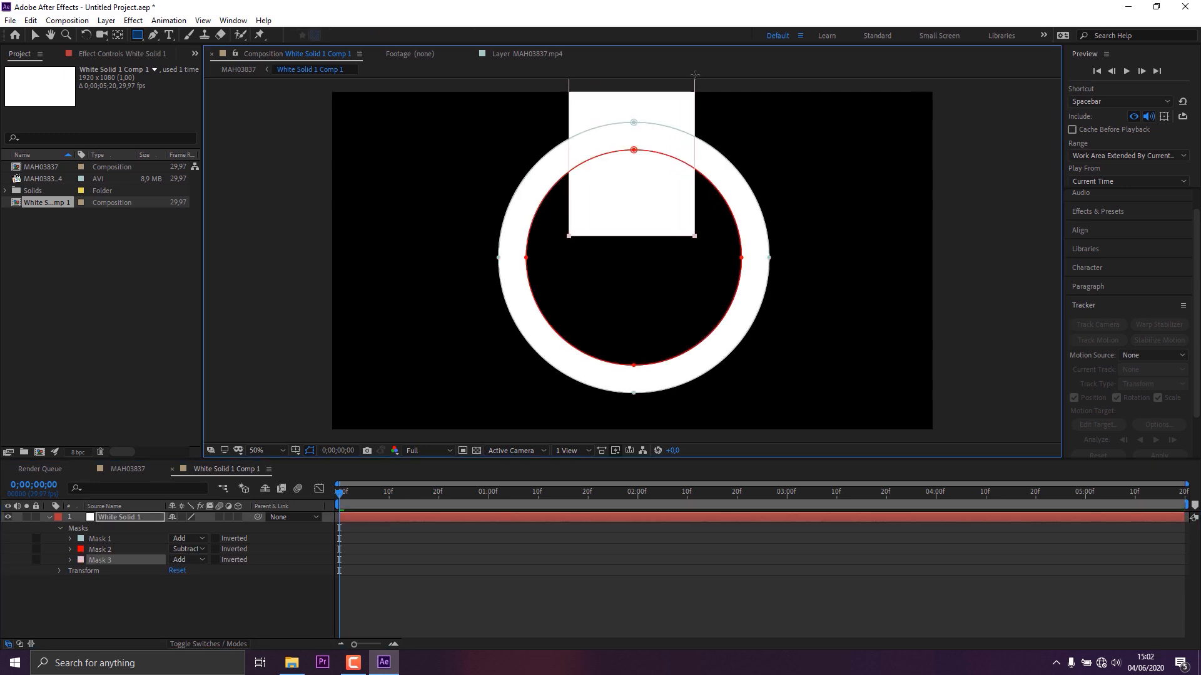
click(188, 560)
click(201, 491)
click(258, 606)
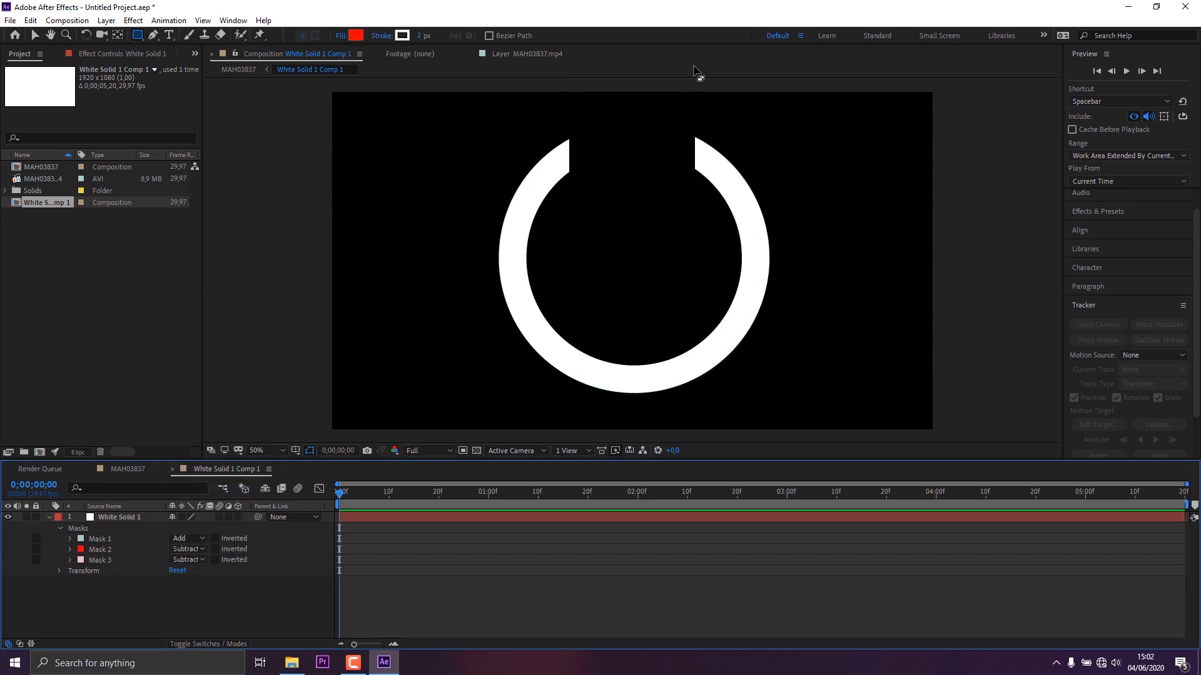
Step: Create a second white solid layer, 1920 x 1080 px, above the ring layer and hide it
click(127, 517)
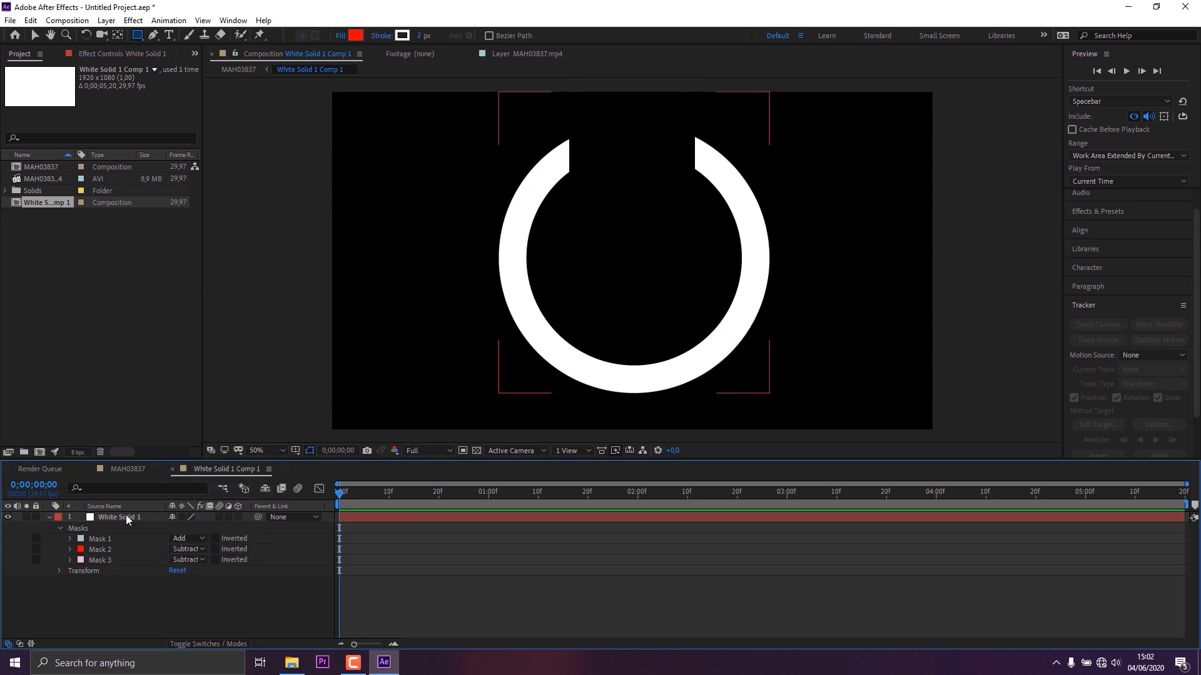
click(102, 22)
mouse_move(125, 35)
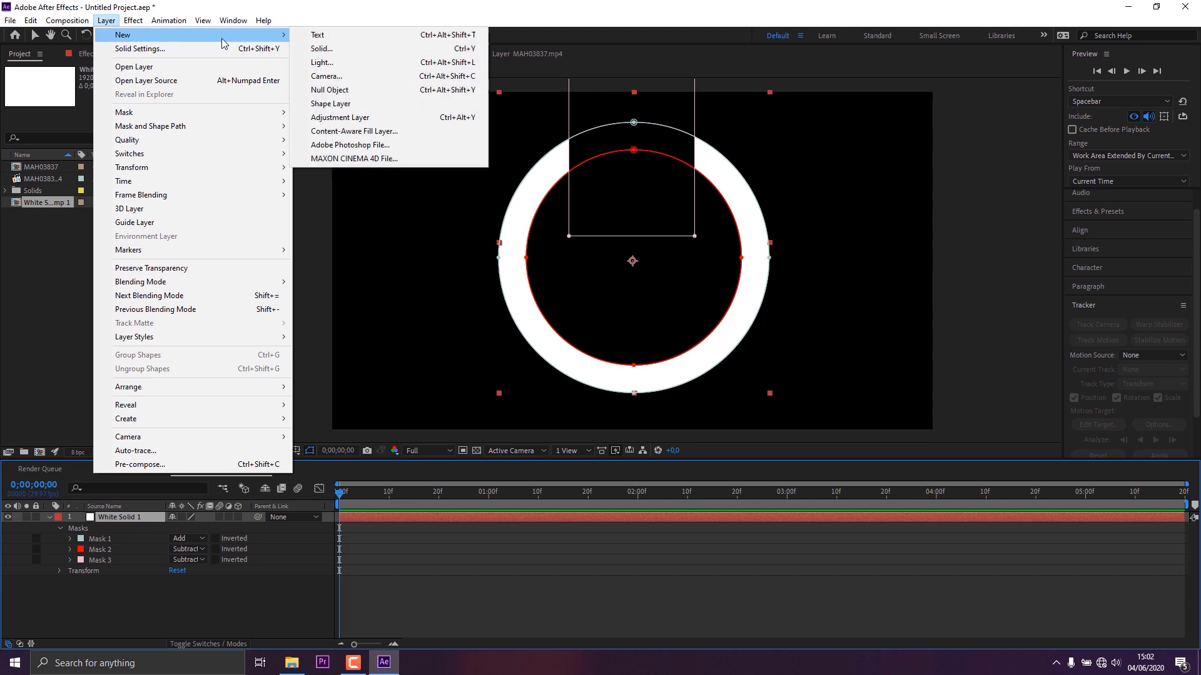
click(313, 48)
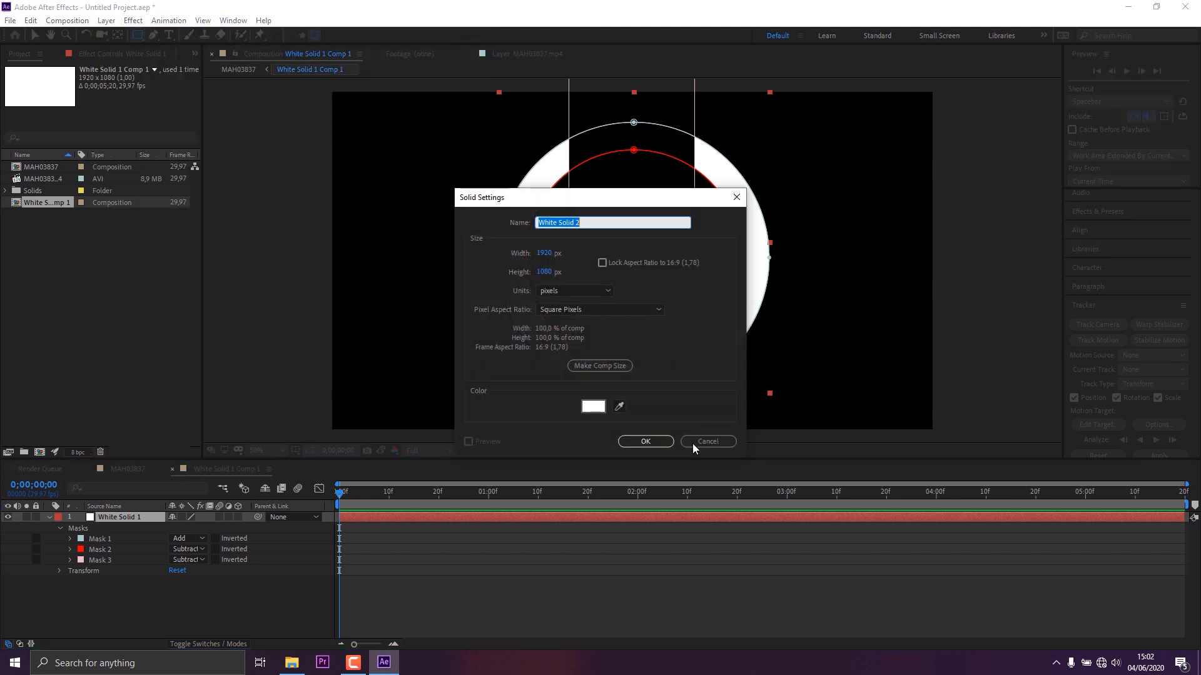
click(646, 441)
Step: Scale the ring layer down to 71%
click(119, 528)
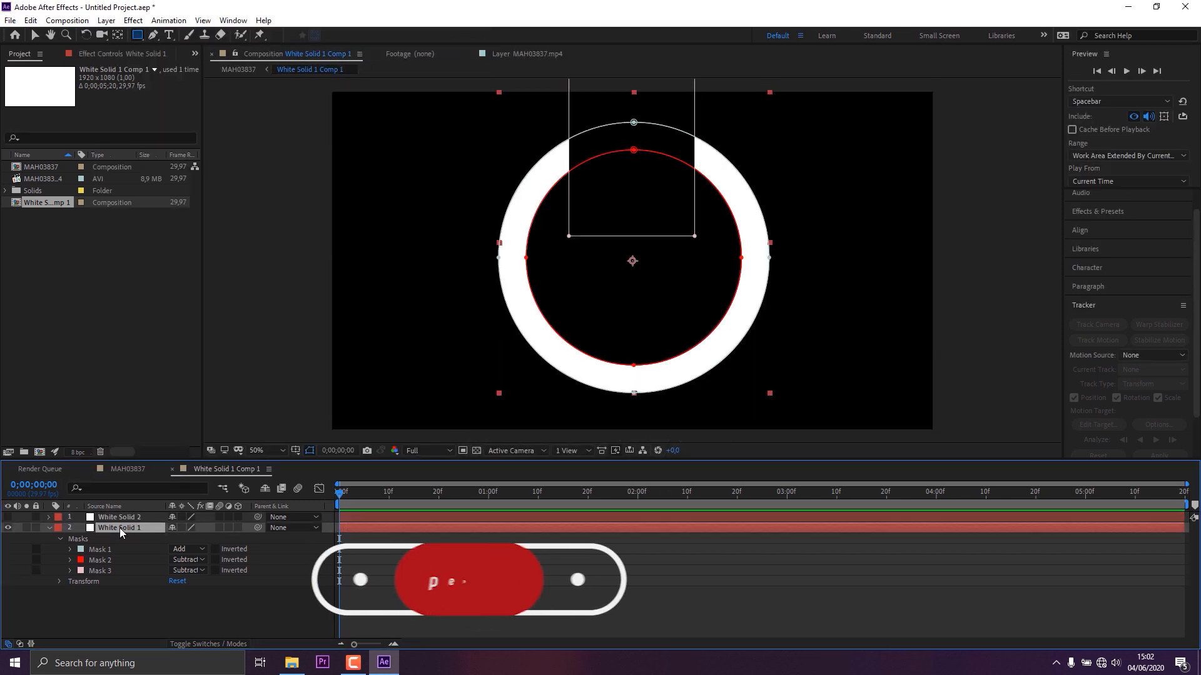
key(s)
mouse_move(186, 539)
mouse_down()
mouse_move(164, 539)
mouse_move(187, 538)
mouse_up()
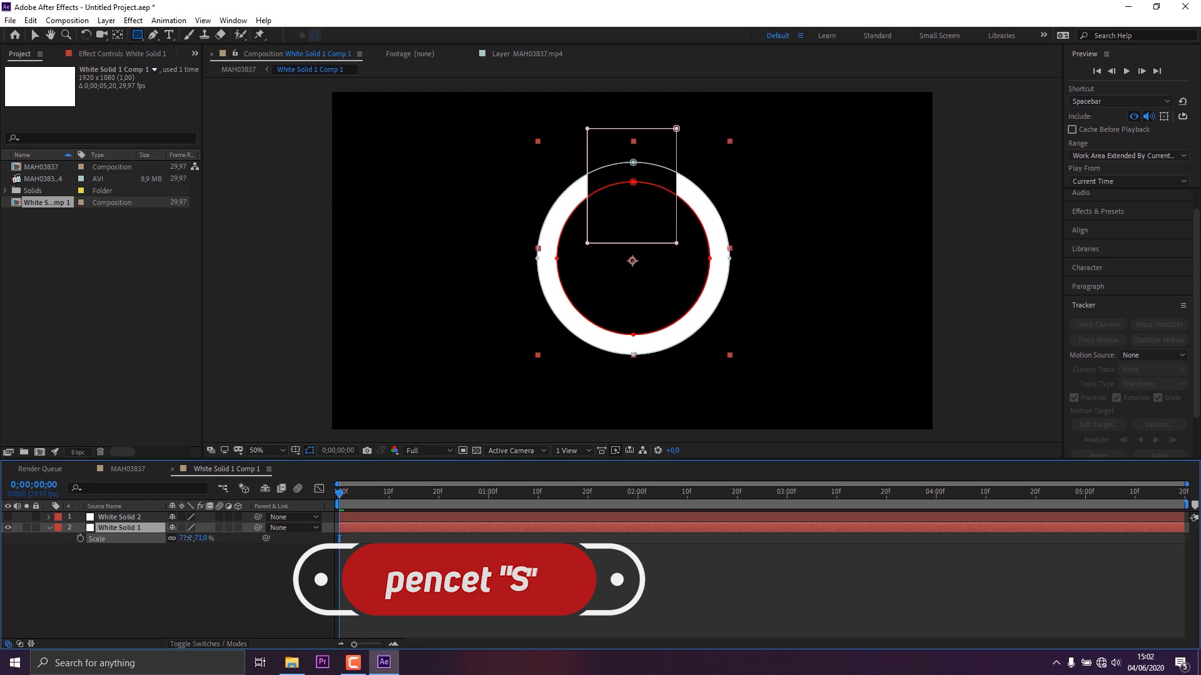
key(Return)
Step: Show the second white solid masked to a narrow vertical rectangle, and move this bar into the middle of the ring's gap
click(114, 518)
click(8, 518)
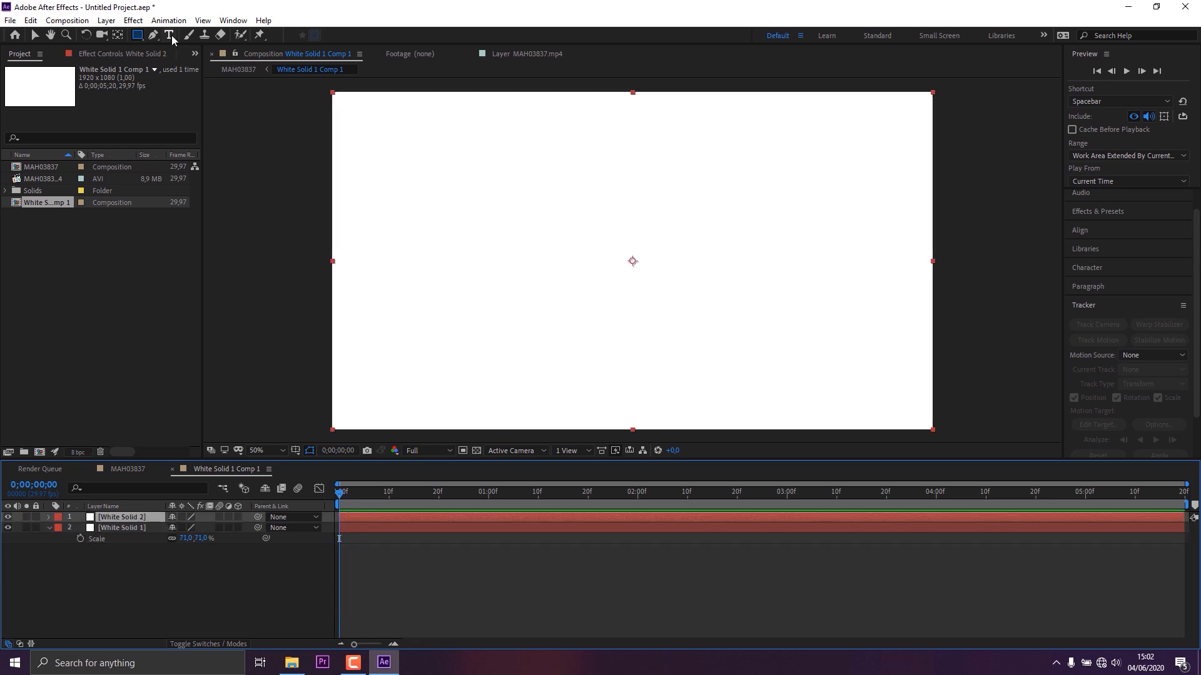
mouse_move(580, 147)
mouse_down()
mouse_move(606, 281)
mouse_move(603, 261)
mouse_up()
click(34, 35)
click(557, 446)
click(602, 329)
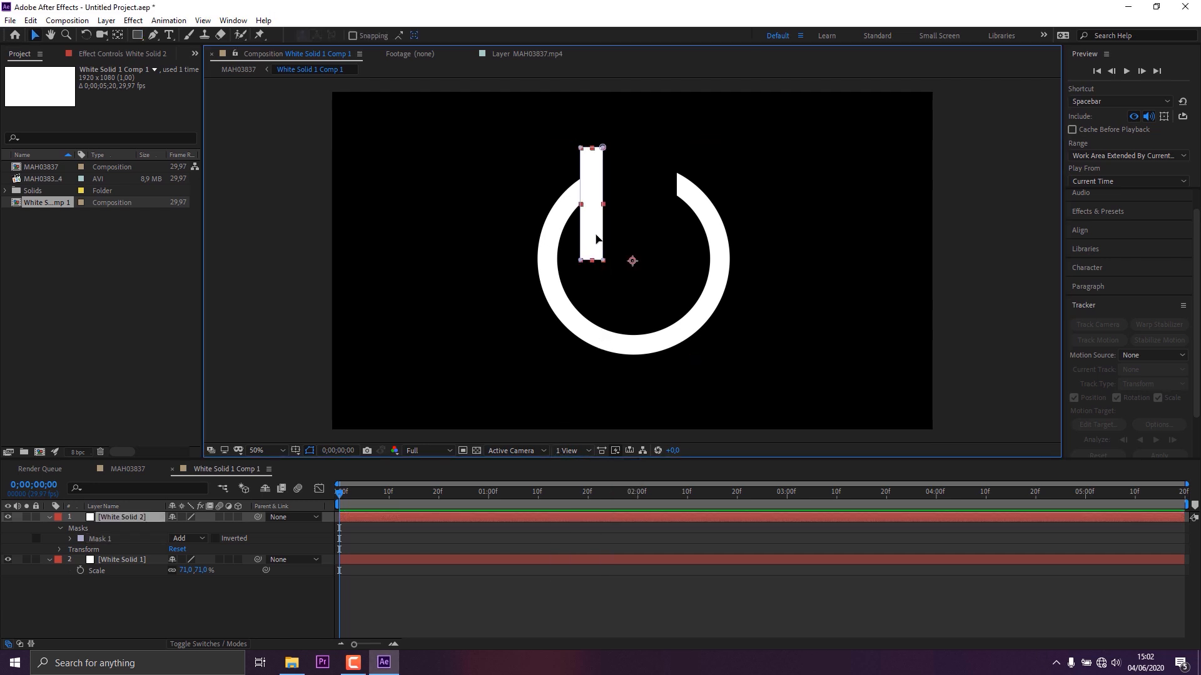
drag(596, 258, 638, 252)
click(515, 582)
Step: In the MAH03837 composition, make the pre-composed power icon layer start at 0:00:02:26, where the null's tracking keyframes begin
click(125, 470)
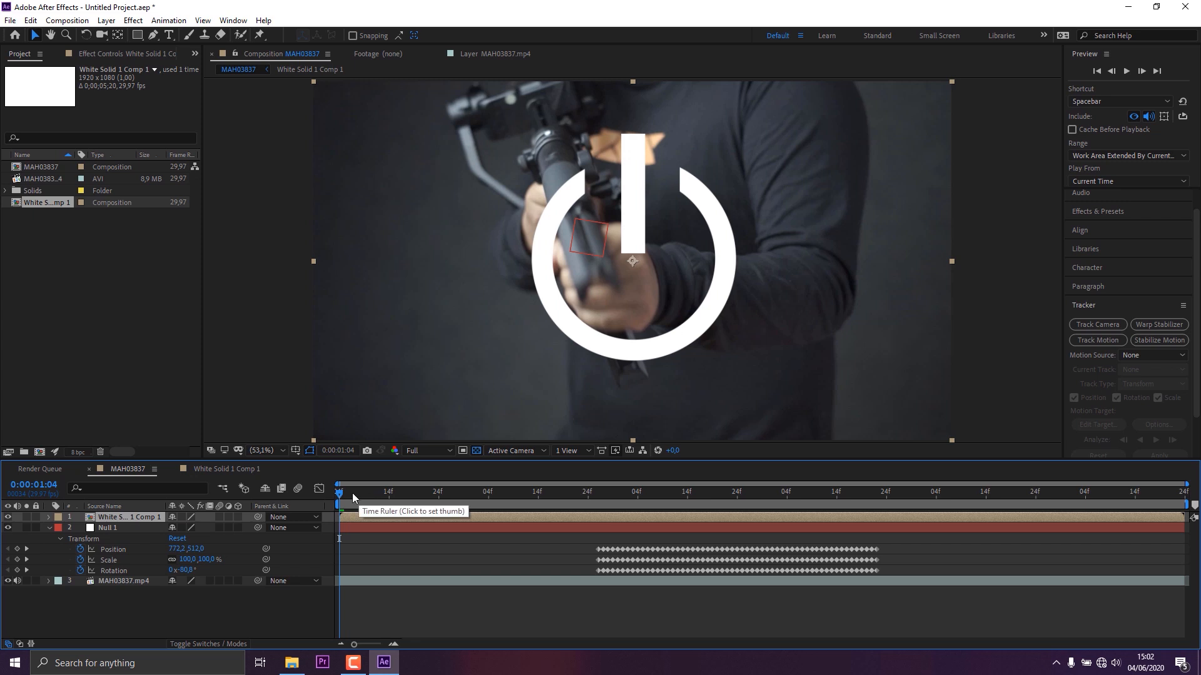
click(596, 492)
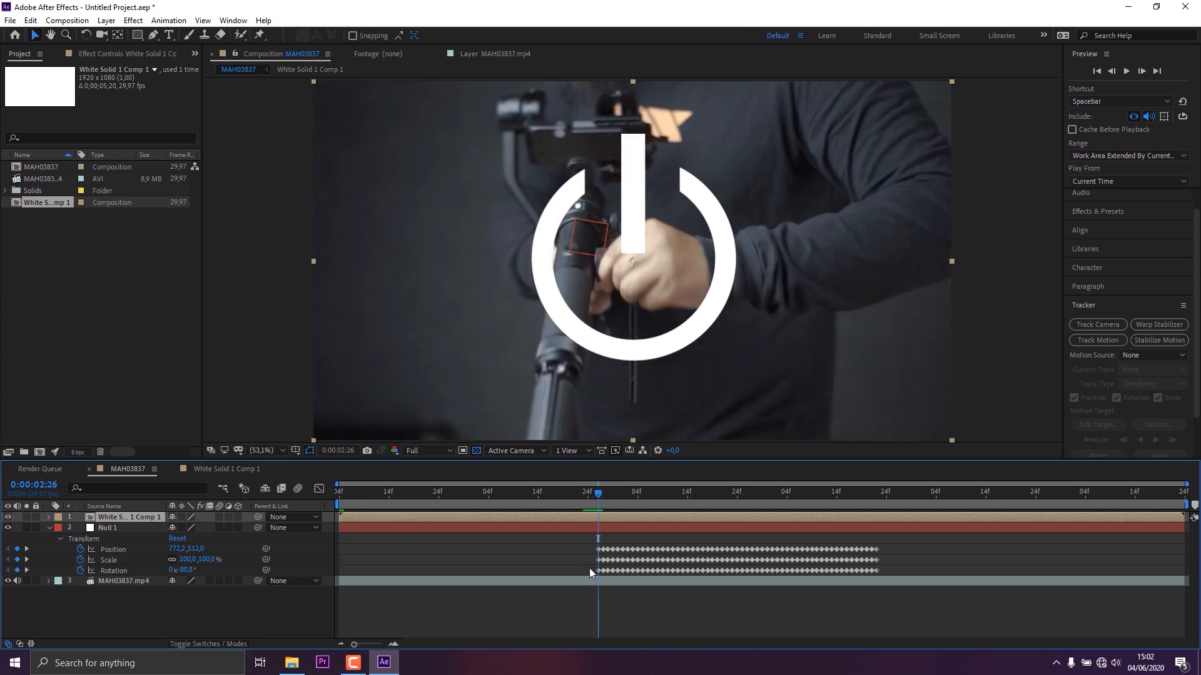
click(603, 531)
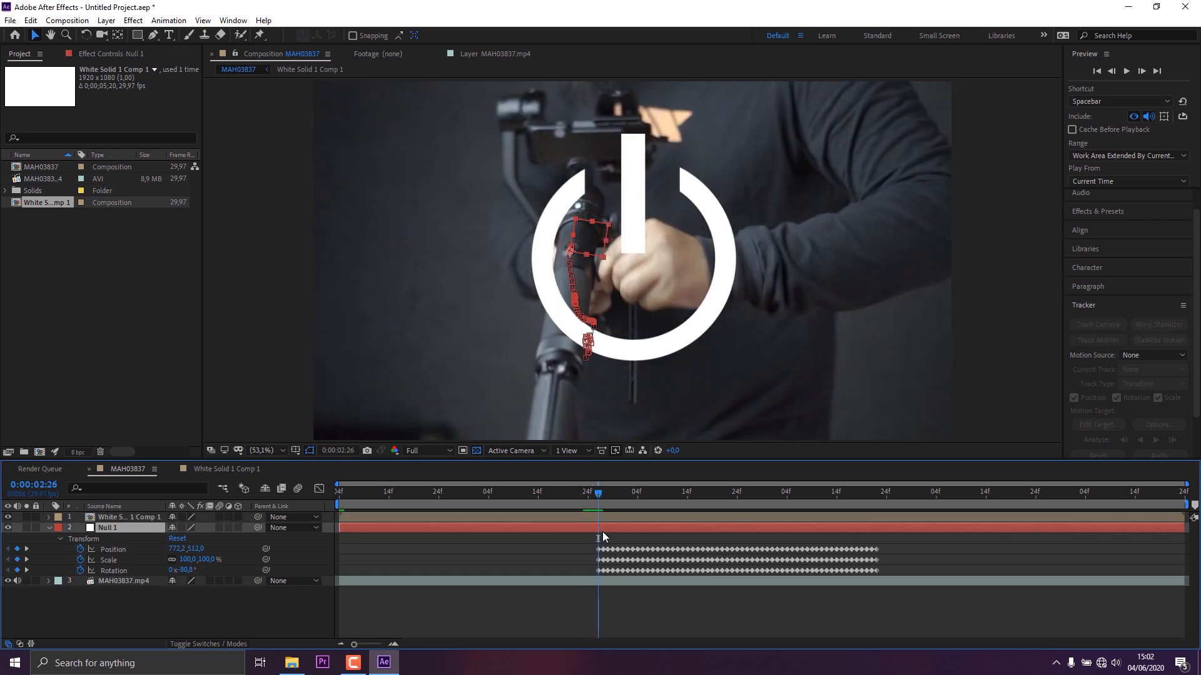
click(126, 517)
drag(346, 518, 604, 522)
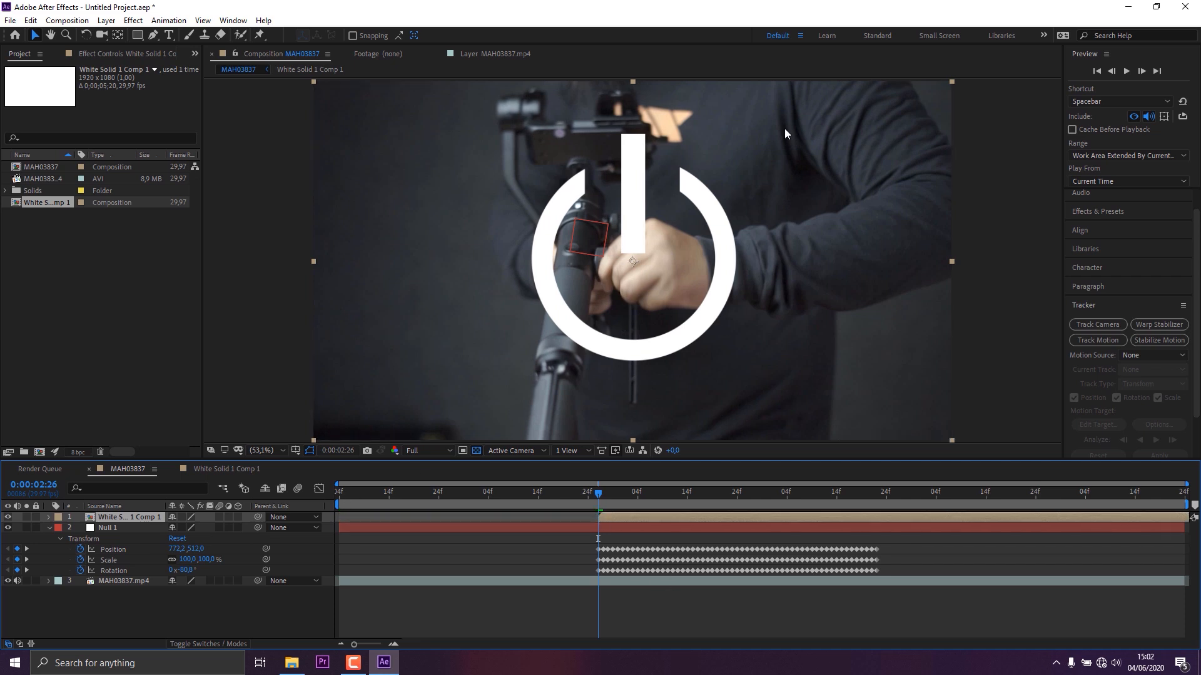
Step: Make the power icon layer 3D and rotate it in perspective to match the angle of the gimbal handle
click(87, 36)
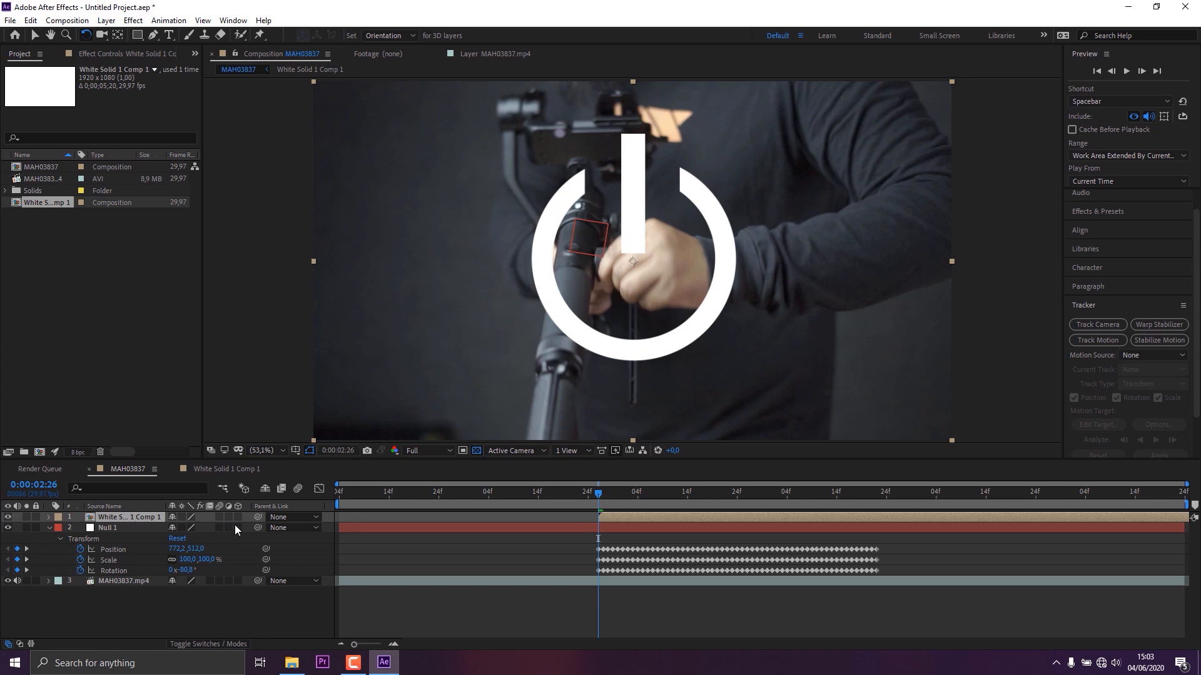
click(204, 644)
click(204, 644)
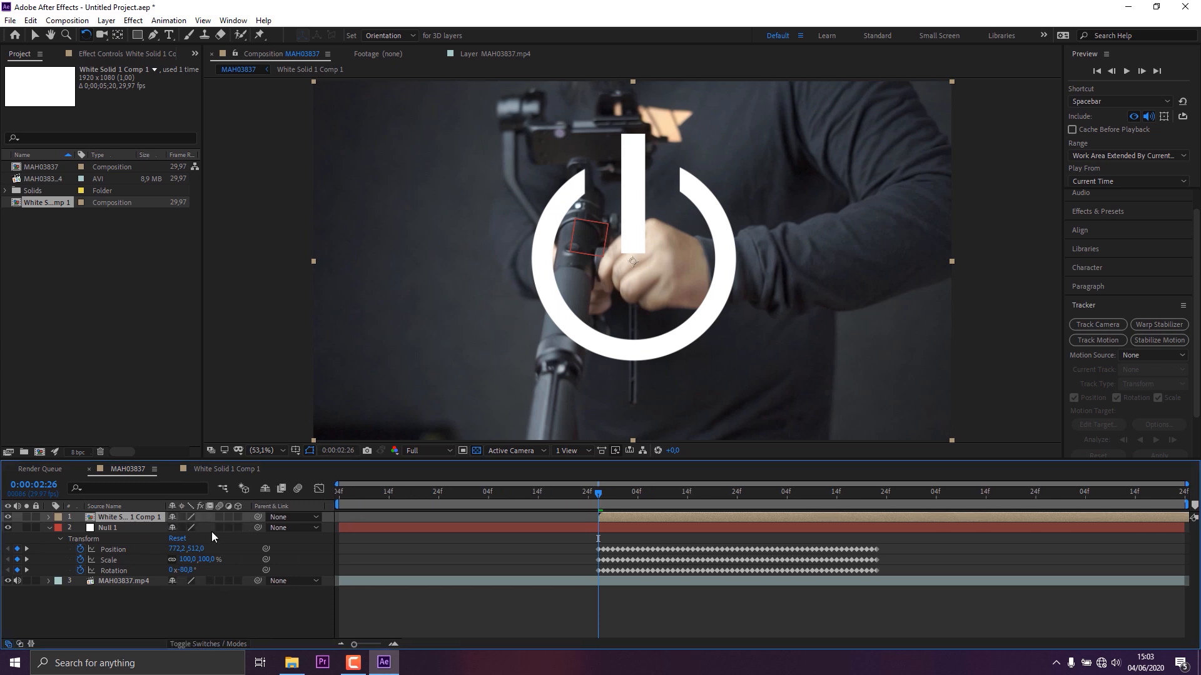
click(238, 518)
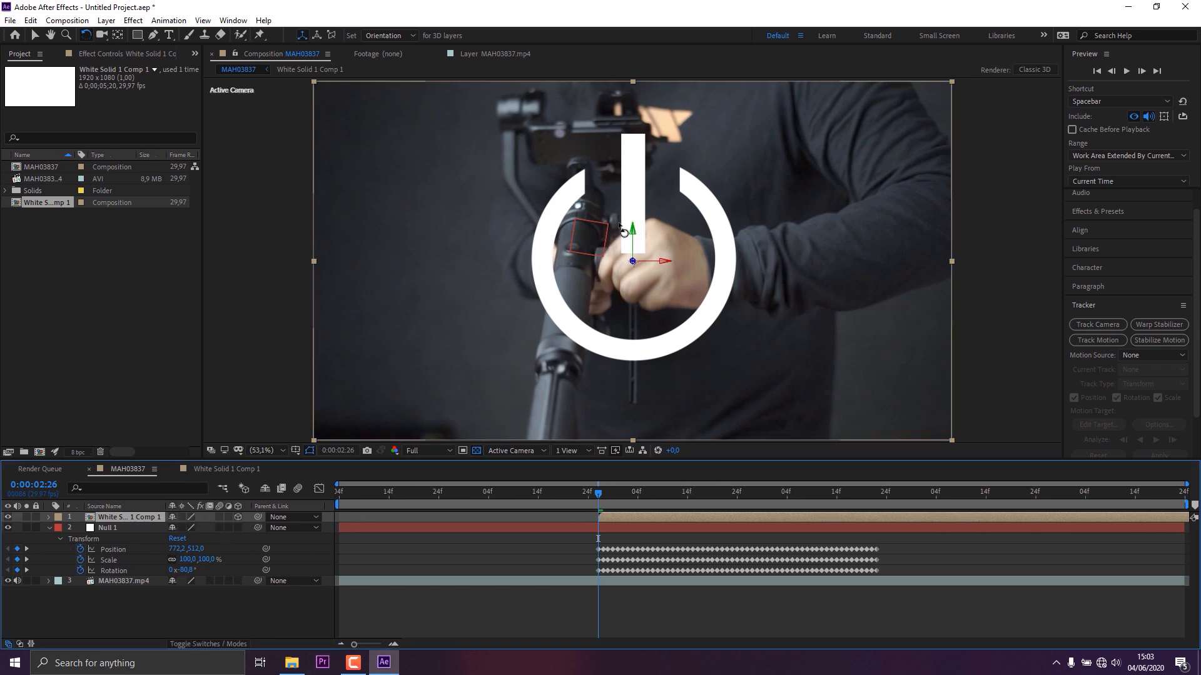
drag(633, 228, 607, 229)
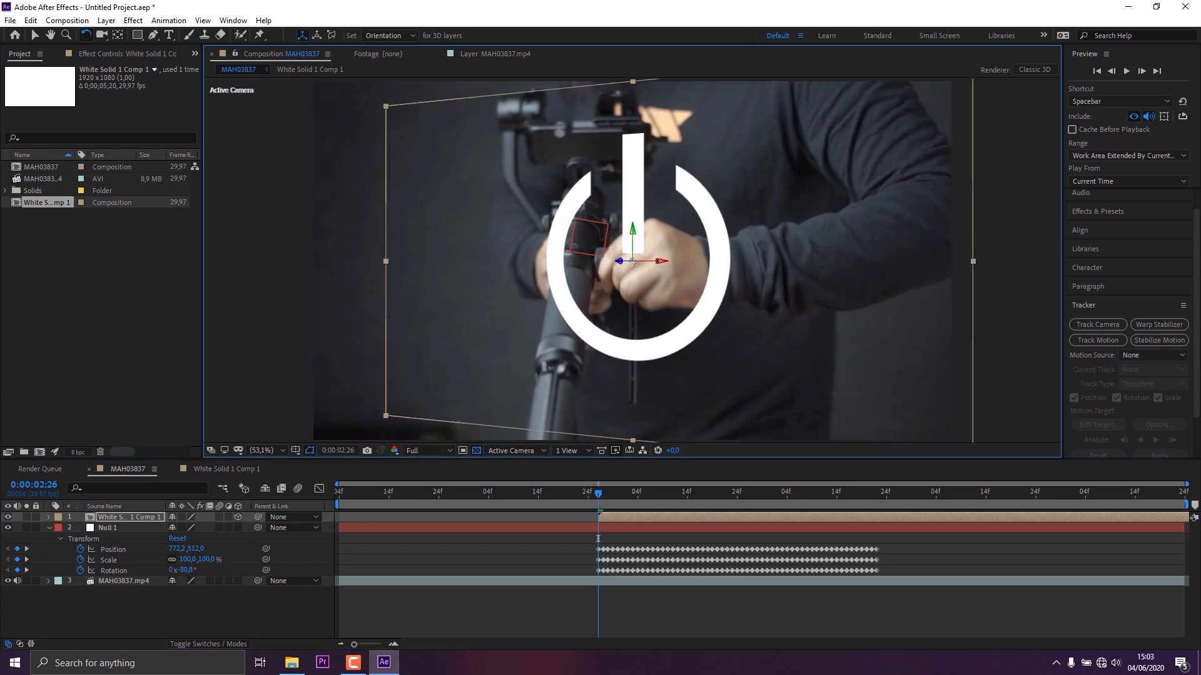
drag(660, 260, 629, 251)
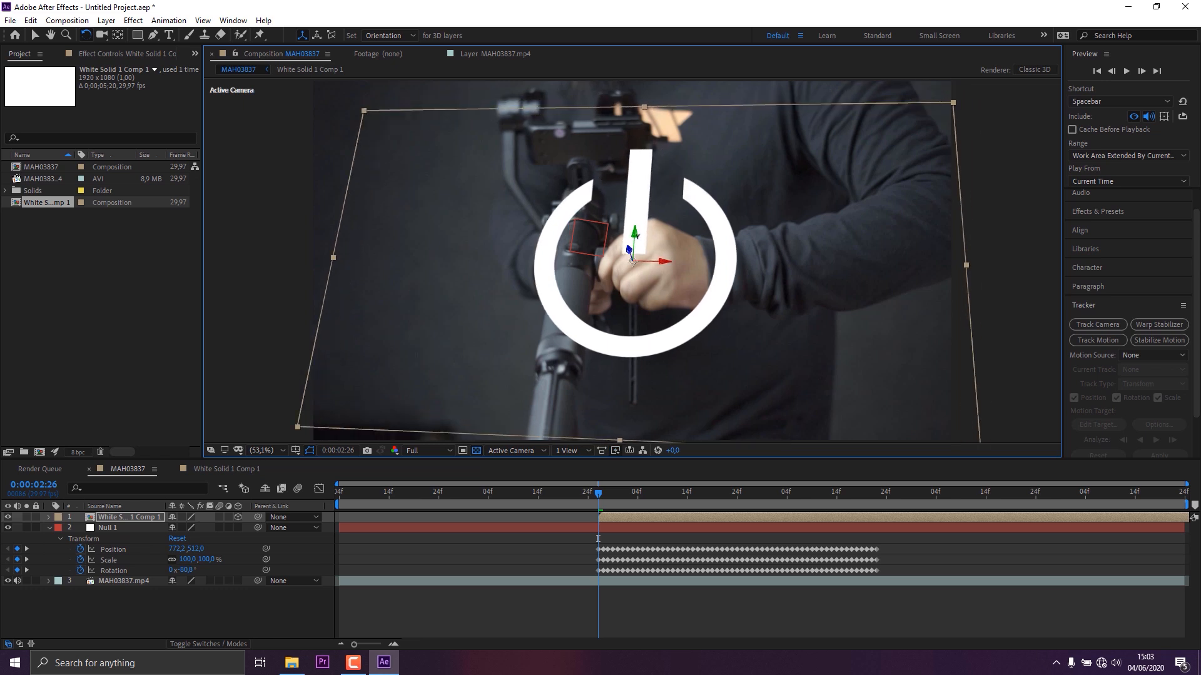
Step: Scale the power icon layer down to 12% and move it onto the gimbal handle beneath the small round button
click(140, 516)
key(s)
drag(225, 531, 170, 532)
key(v)
drag(654, 275, 593, 264)
scroll(592, 265, up, 2)
drag(431, 278, 539, 332)
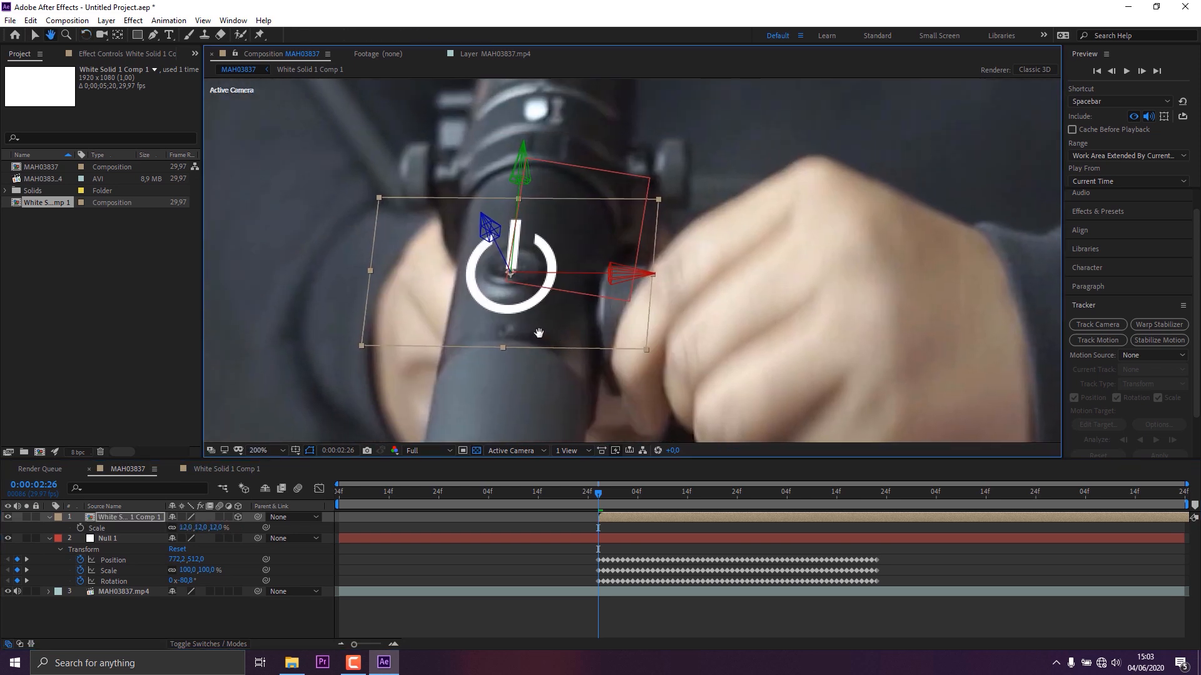
Step: Tilt the power icon farther back around its X axis so it lies on the surface of the handle
click(86, 35)
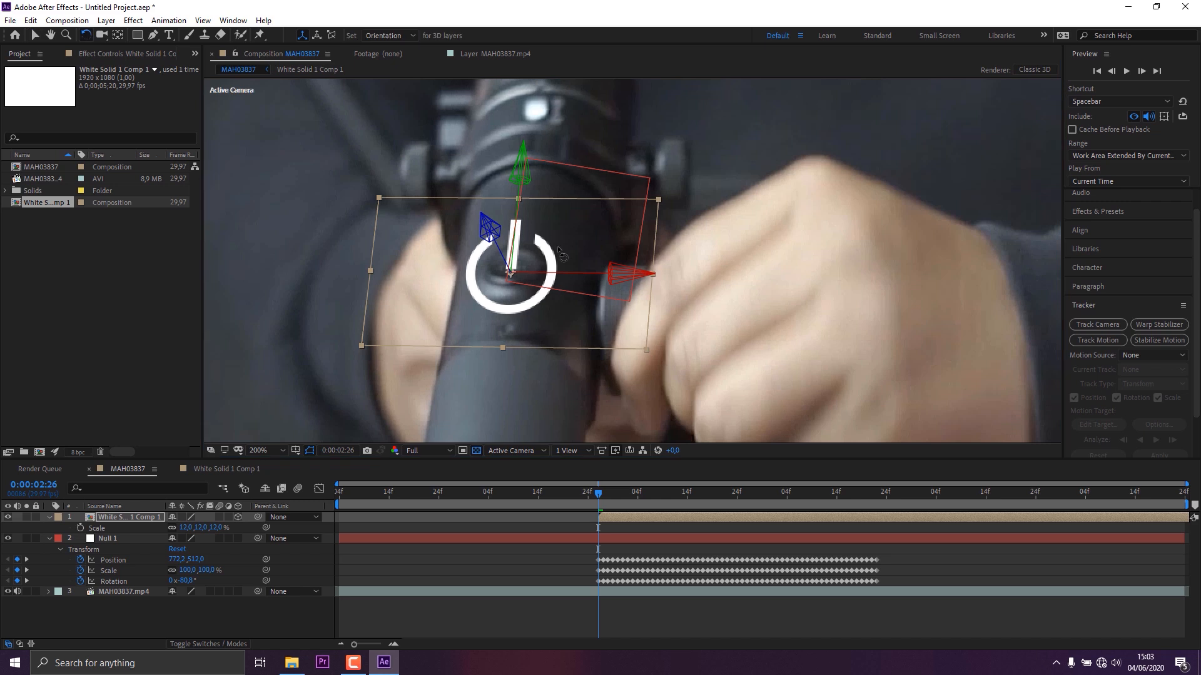
drag(619, 271, 604, 257)
click(35, 36)
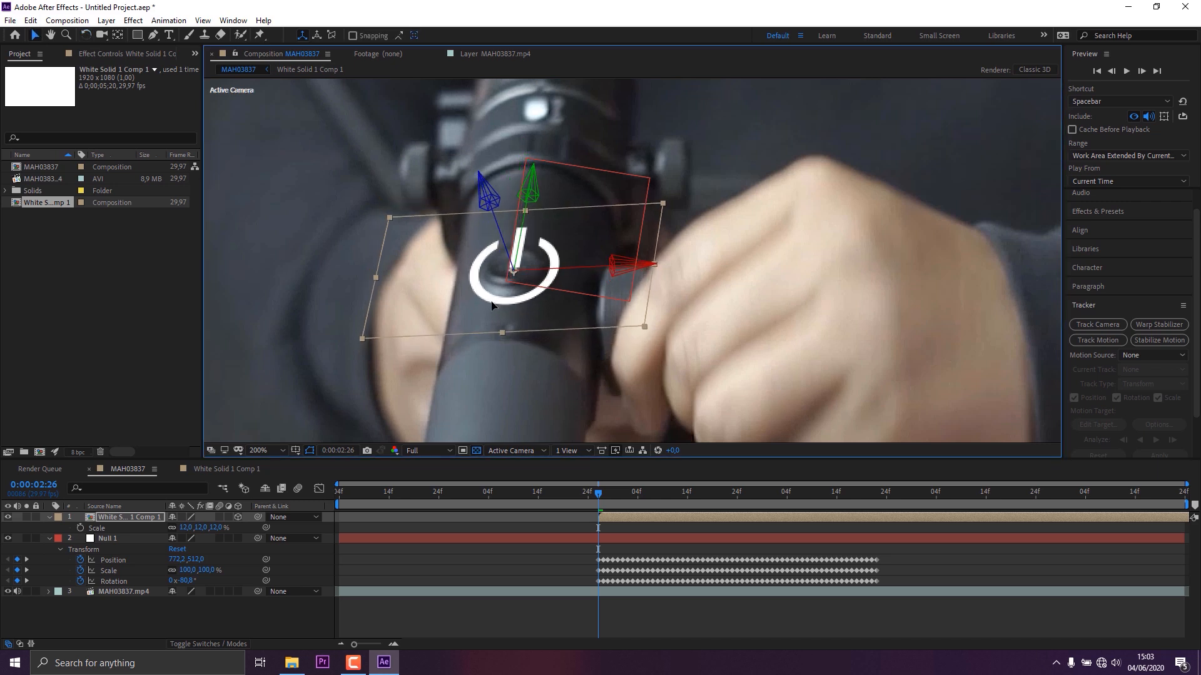
click(530, 611)
click(571, 522)
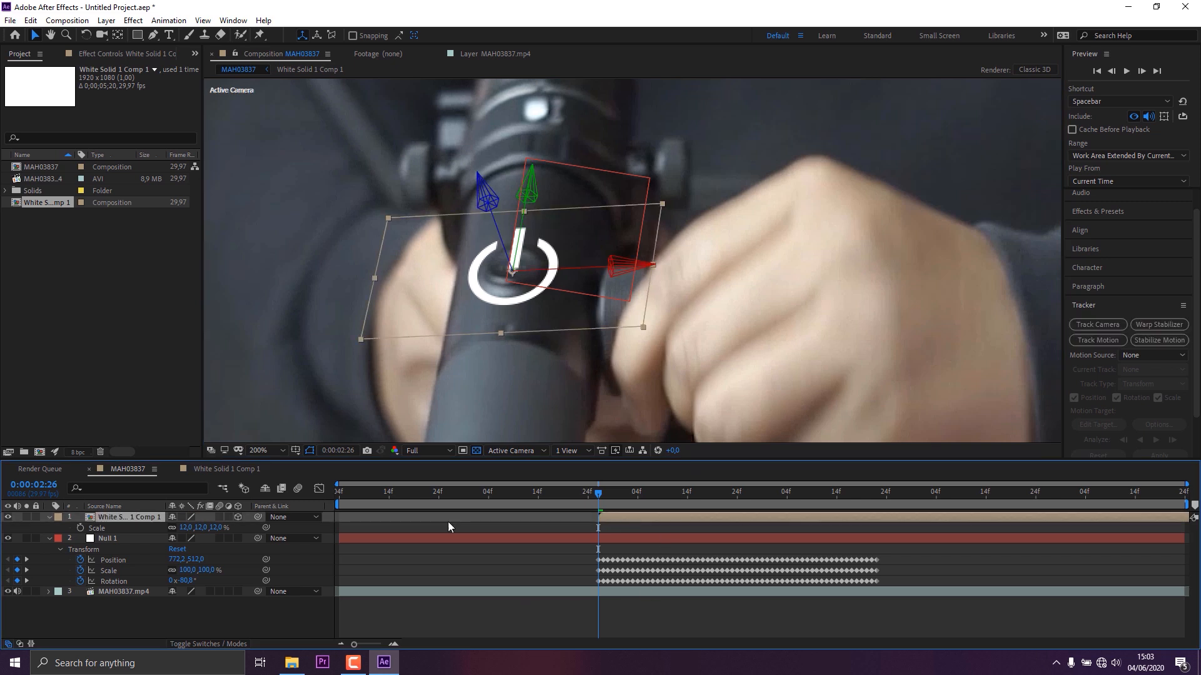
Step: Parent the power icon layer to Null 1 and scrub from 0:00:02:26 through the tracked range to check its motion
drag(257, 517, 132, 542)
click(268, 452)
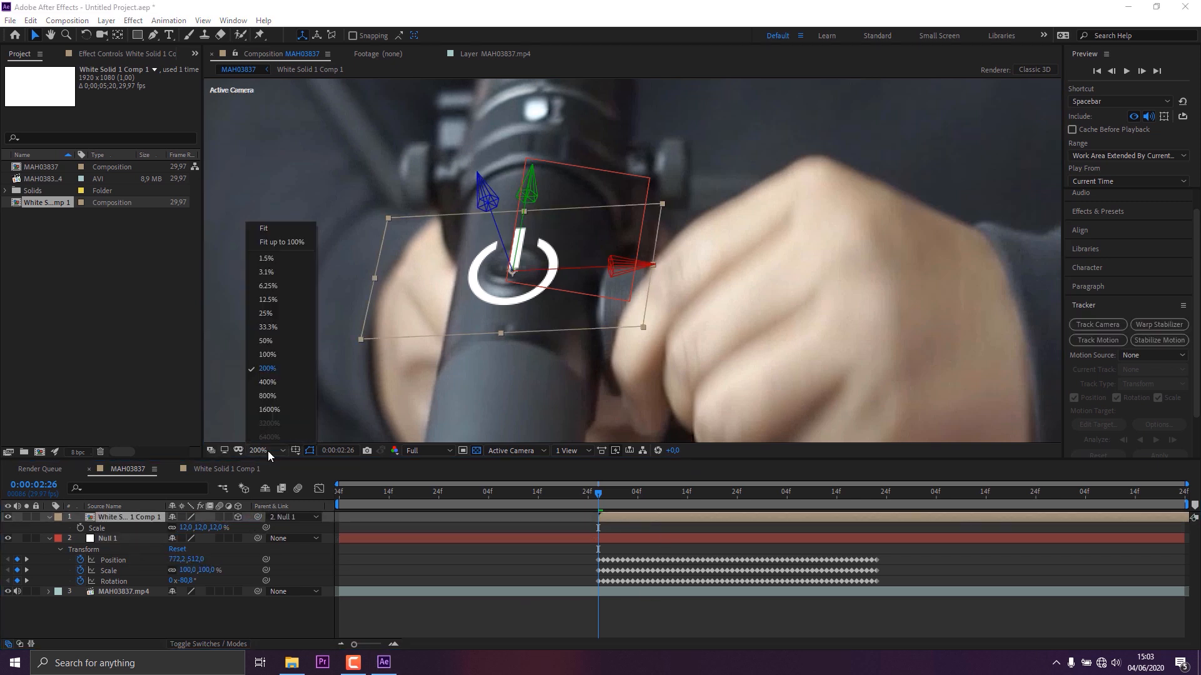
click(289, 255)
click(631, 614)
drag(599, 494, 664, 521)
drag(601, 497, 782, 497)
drag(620, 495, 861, 496)
drag(610, 498, 597, 501)
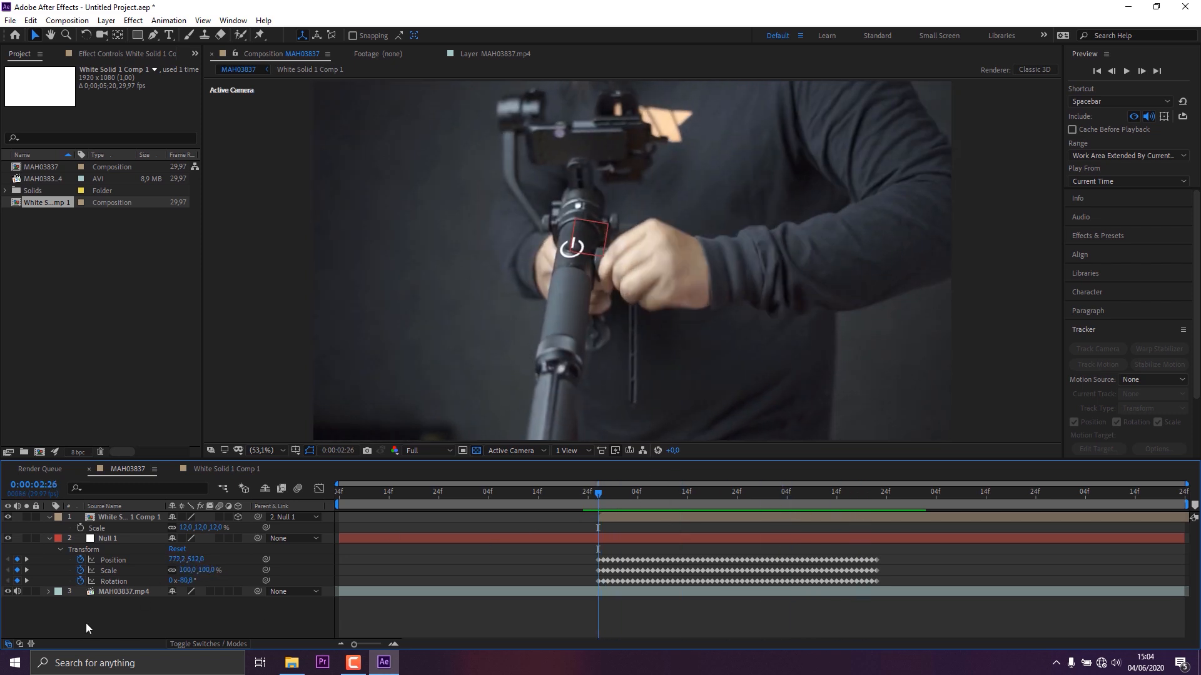
Step: Remove all Scale keyframes from Null 1, collapse its properties and scrub through the clip to check the icon
click(81, 570)
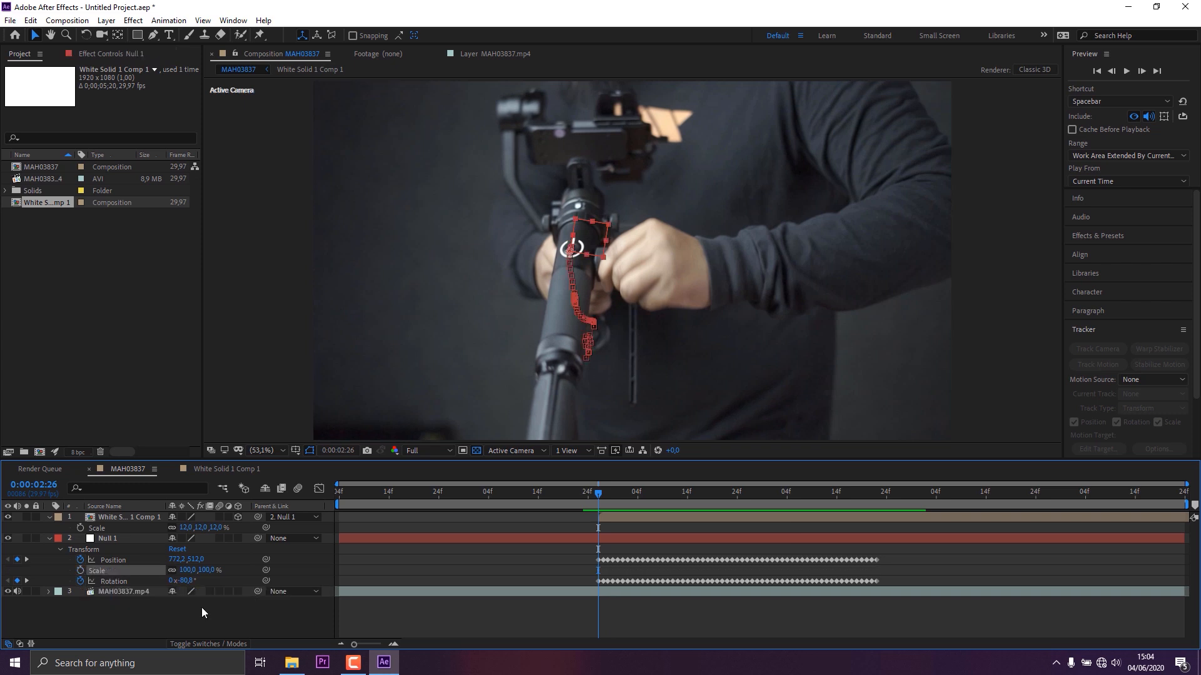
click(50, 538)
drag(603, 498, 677, 508)
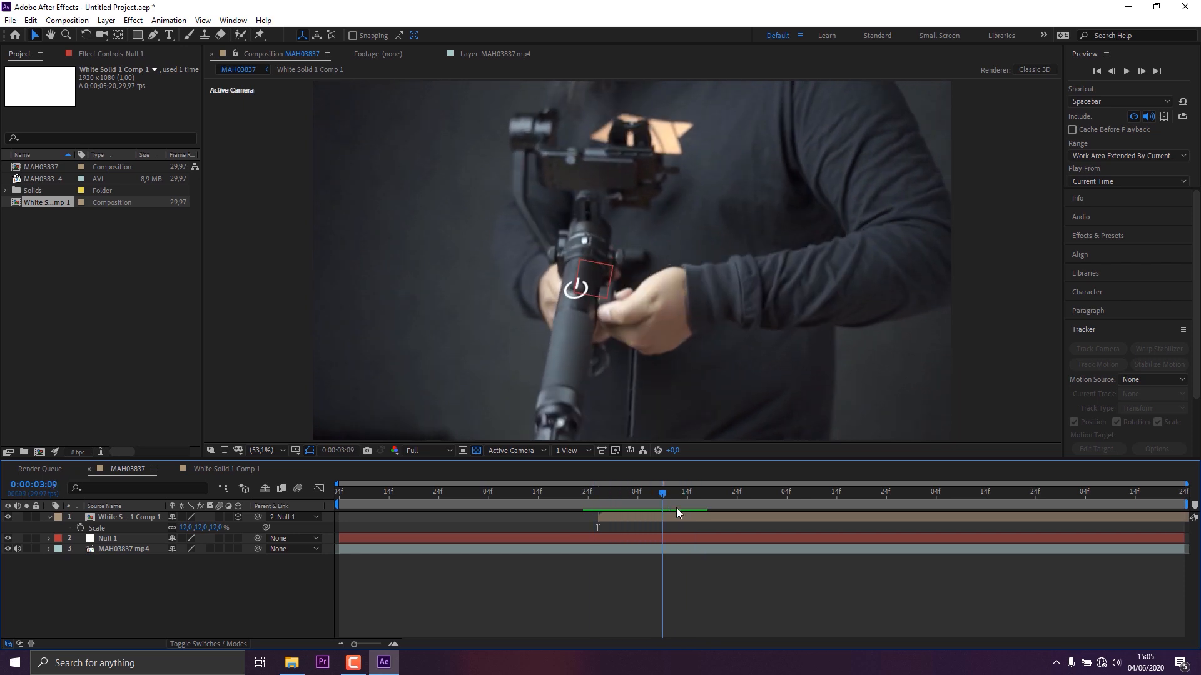
Step: Add a new white solid above the power icon layer and pre-compose it with all attributes moved into the new composition
click(617, 517)
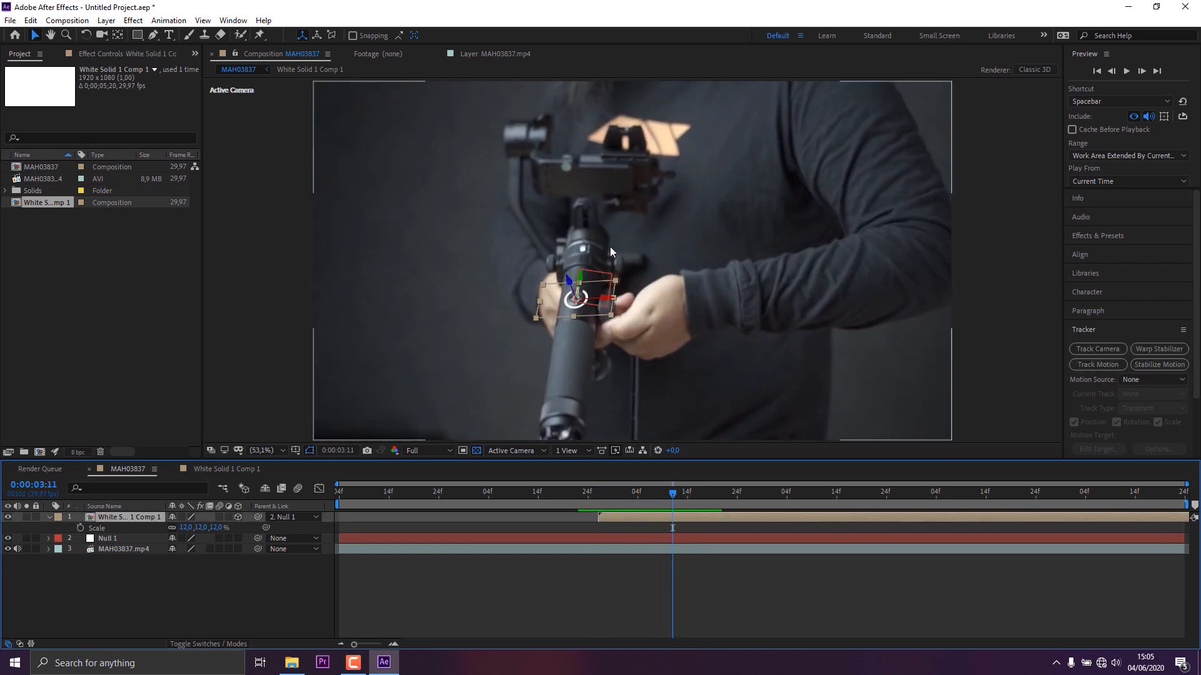
key(F2)
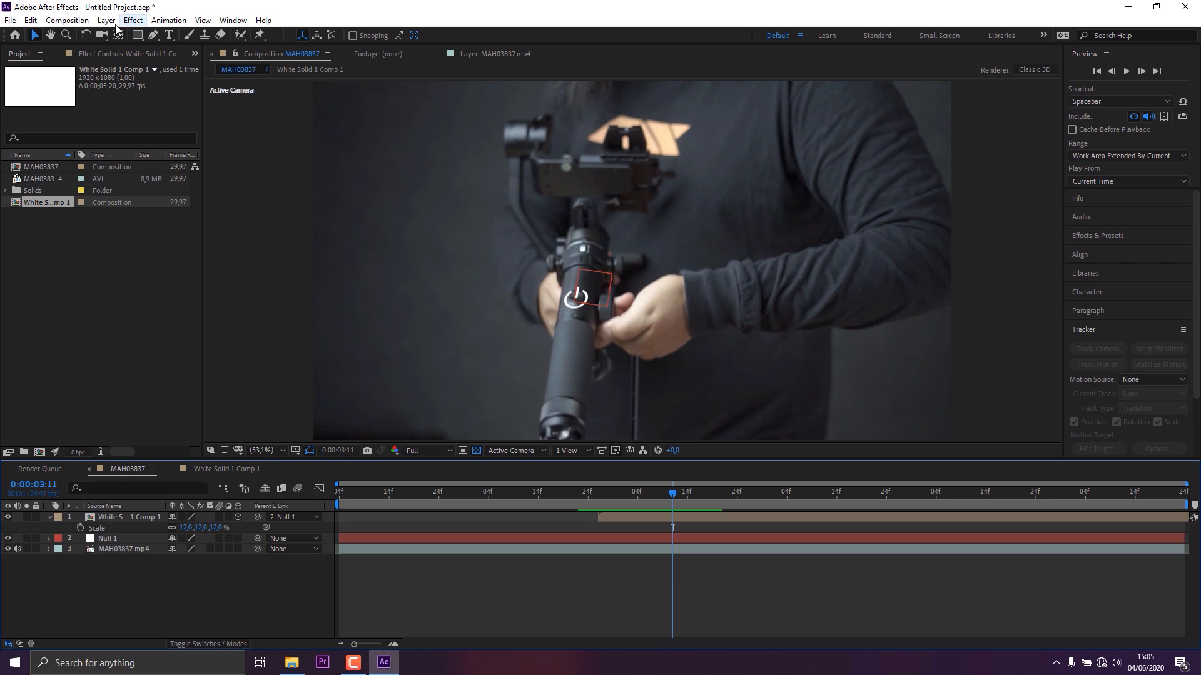
click(106, 20)
click(338, 45)
right_click(602, 517)
click(648, 462)
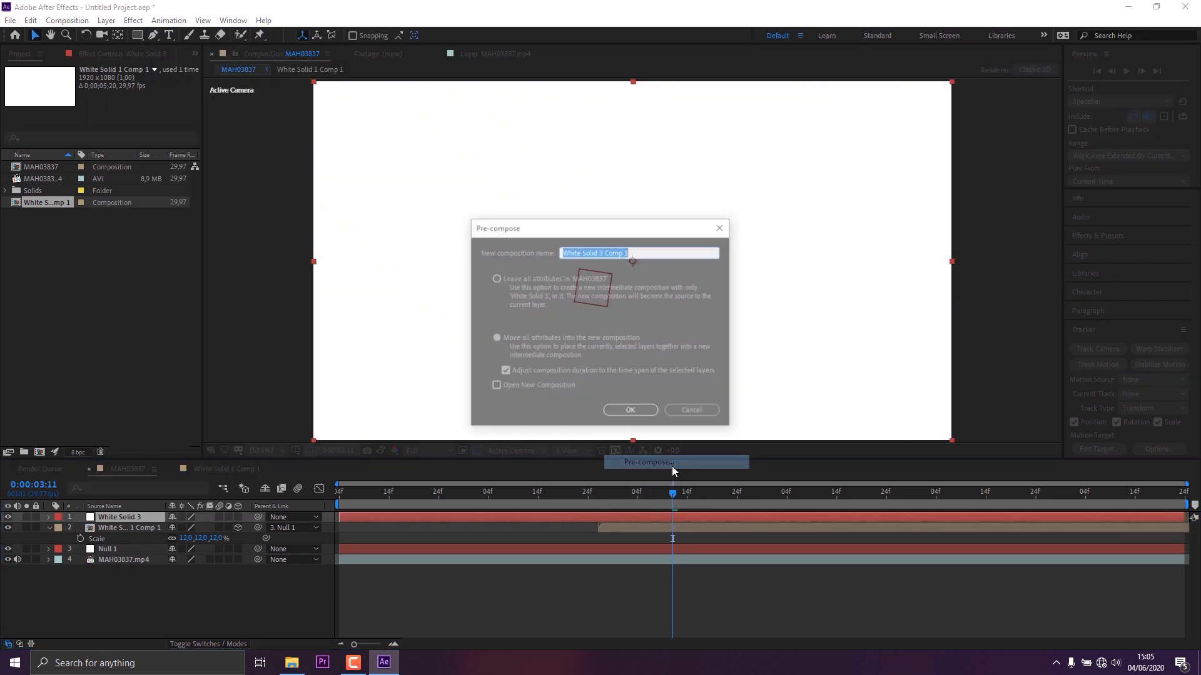
click(644, 414)
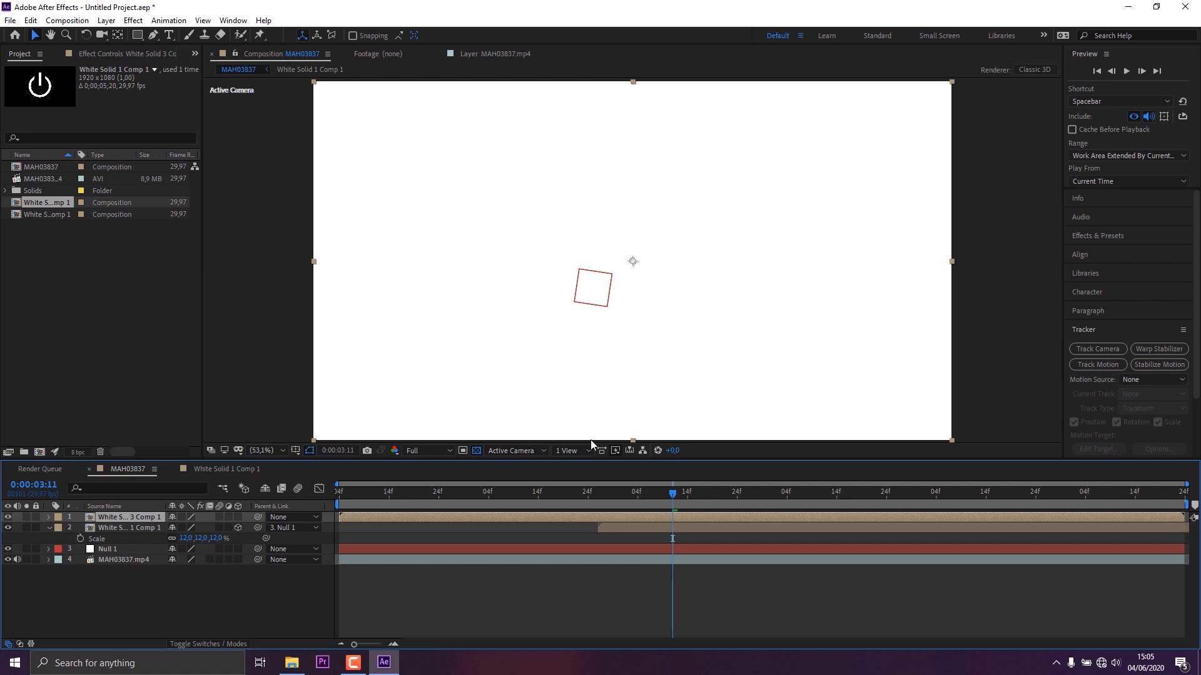
Step: In White Solid 3 Comp 1, mask the solid into a narrow vertical sliver curving wider at its upper end, and turn off the transparency grid
double_click(110, 517)
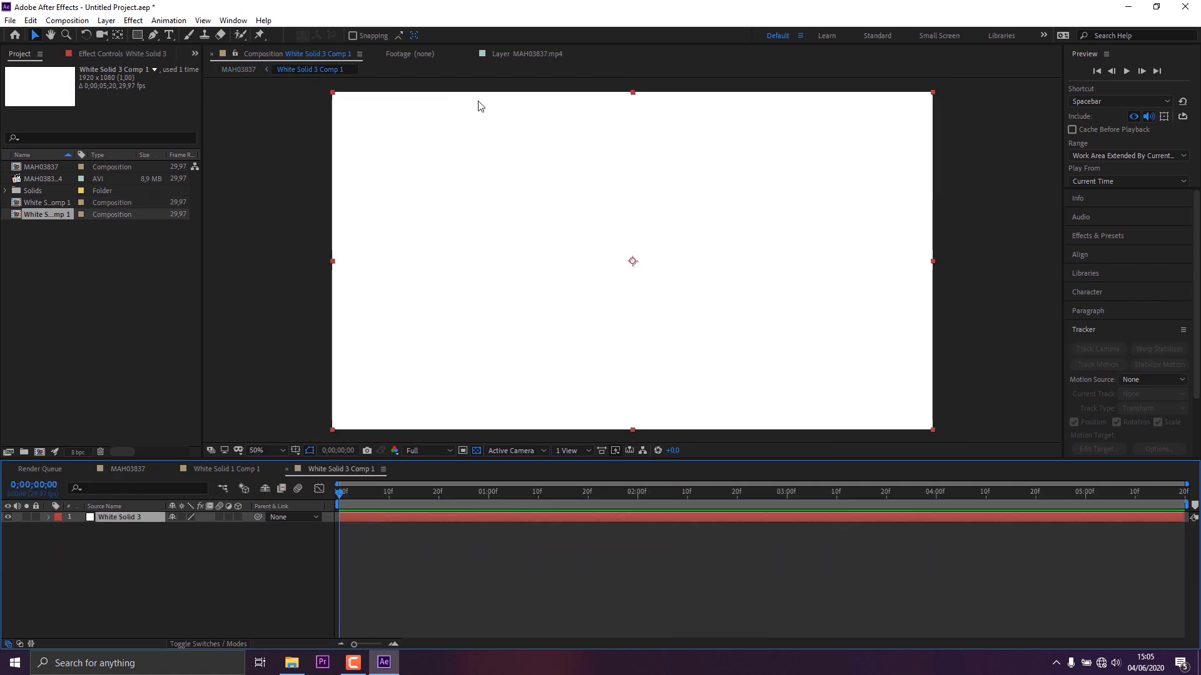
scroll(479, 112, down, 1)
key(g)
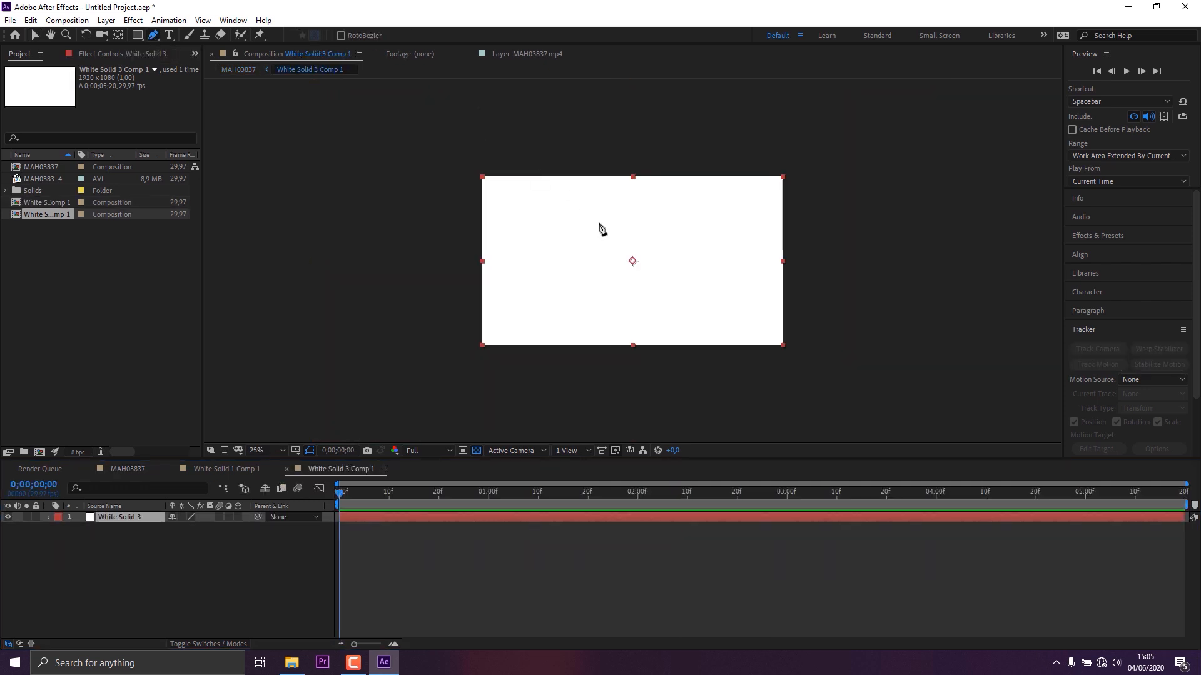
click(571, 193)
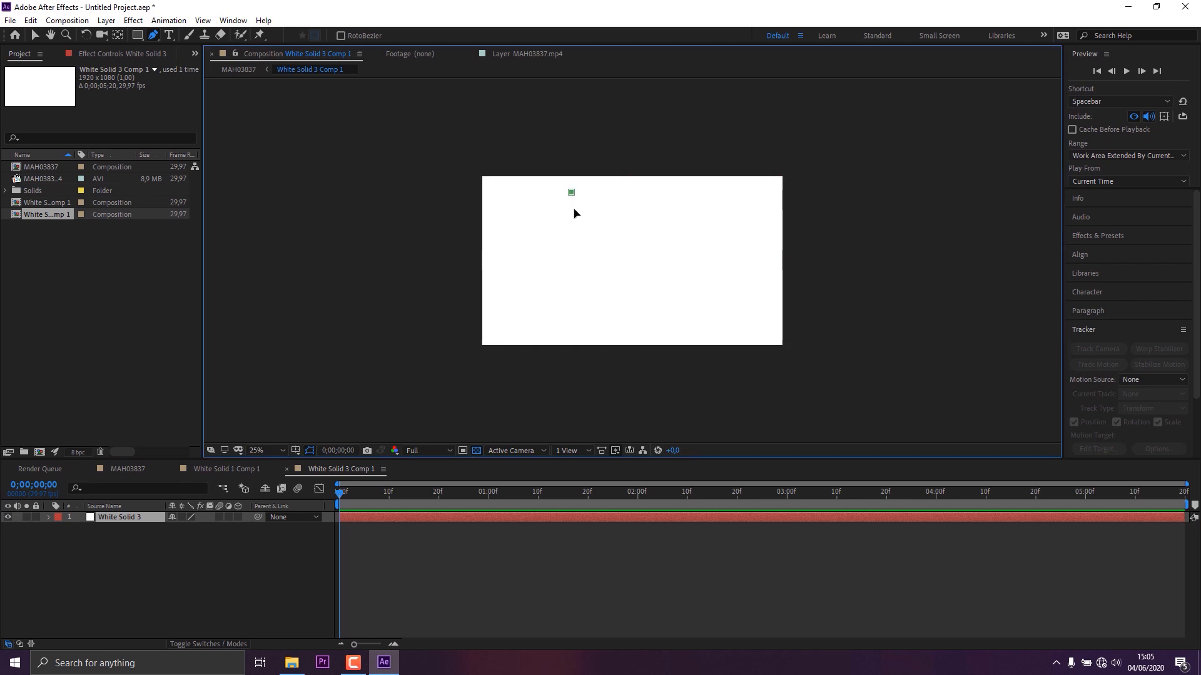
click(571, 326)
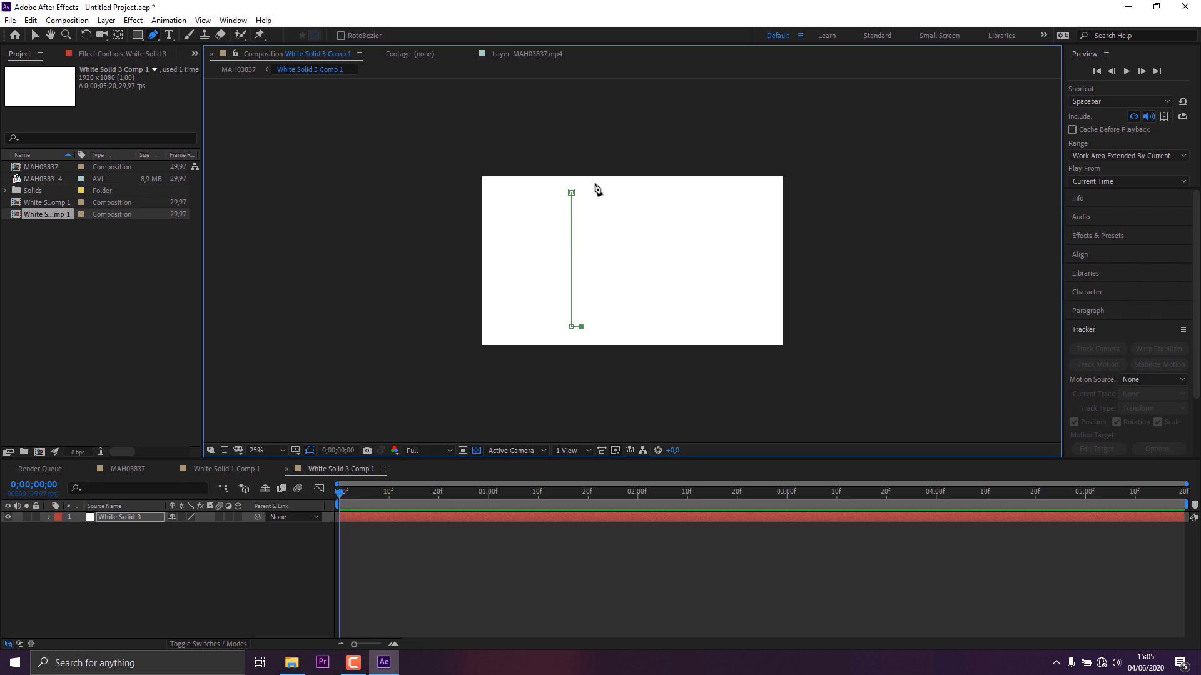
drag(601, 181, 628, 149)
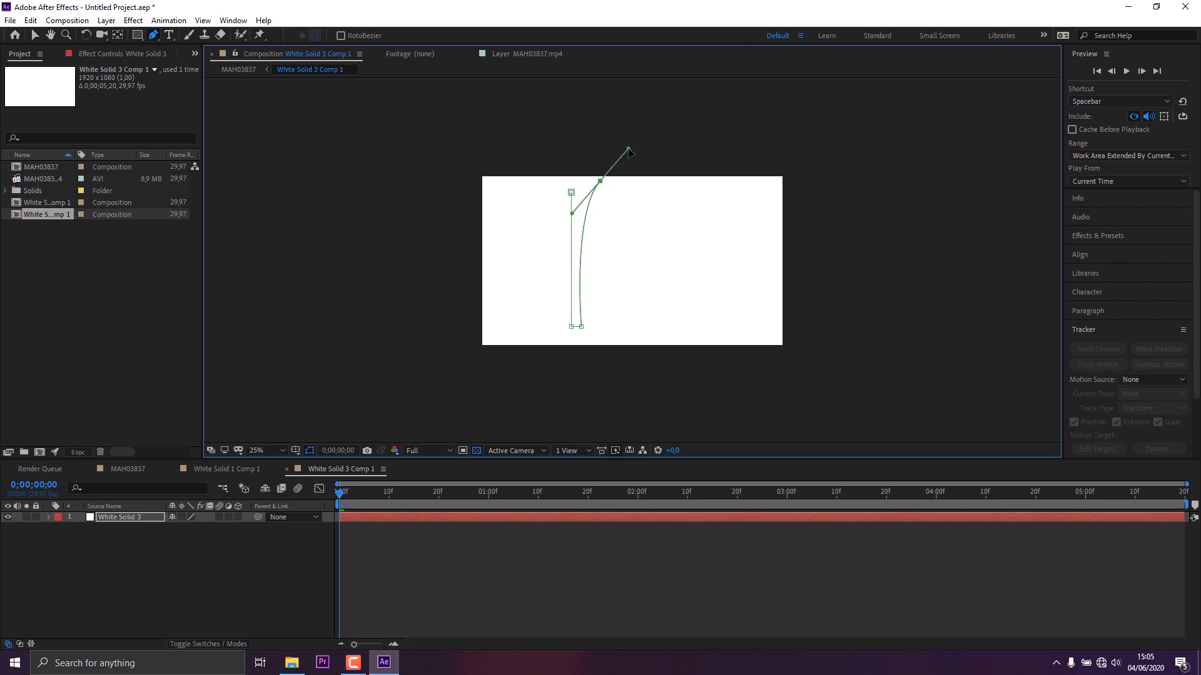
scroll(591, 266, up, 2)
drag(569, 386, 561, 387)
click(550, 118)
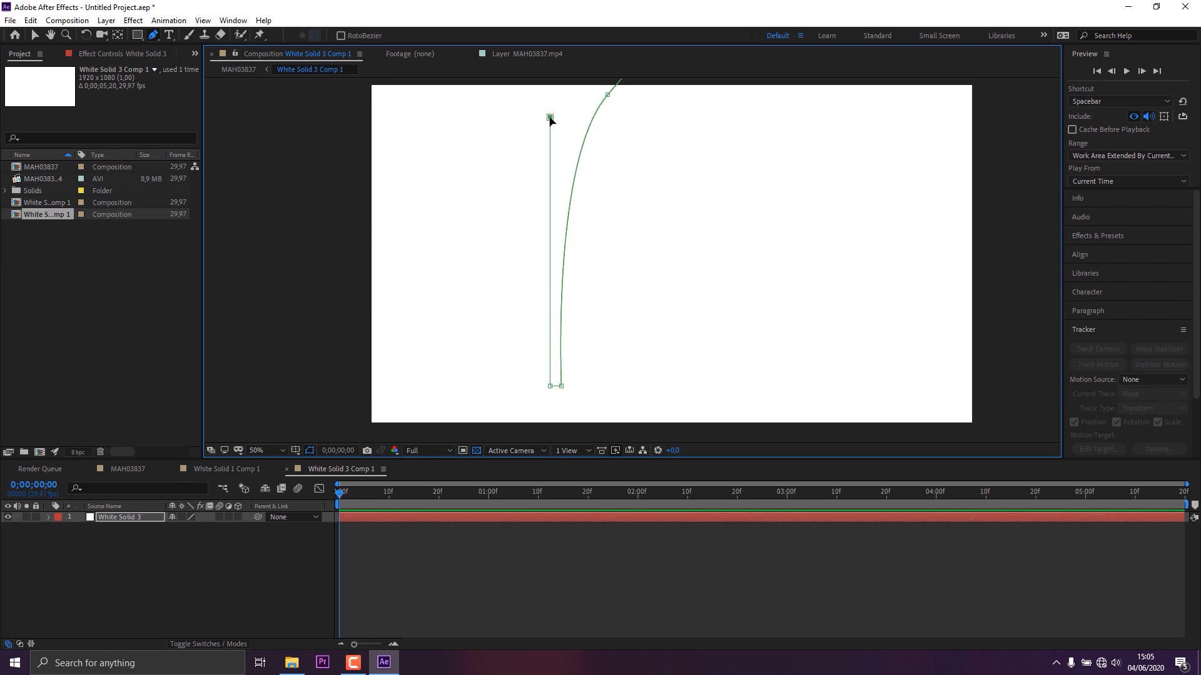
click(608, 96)
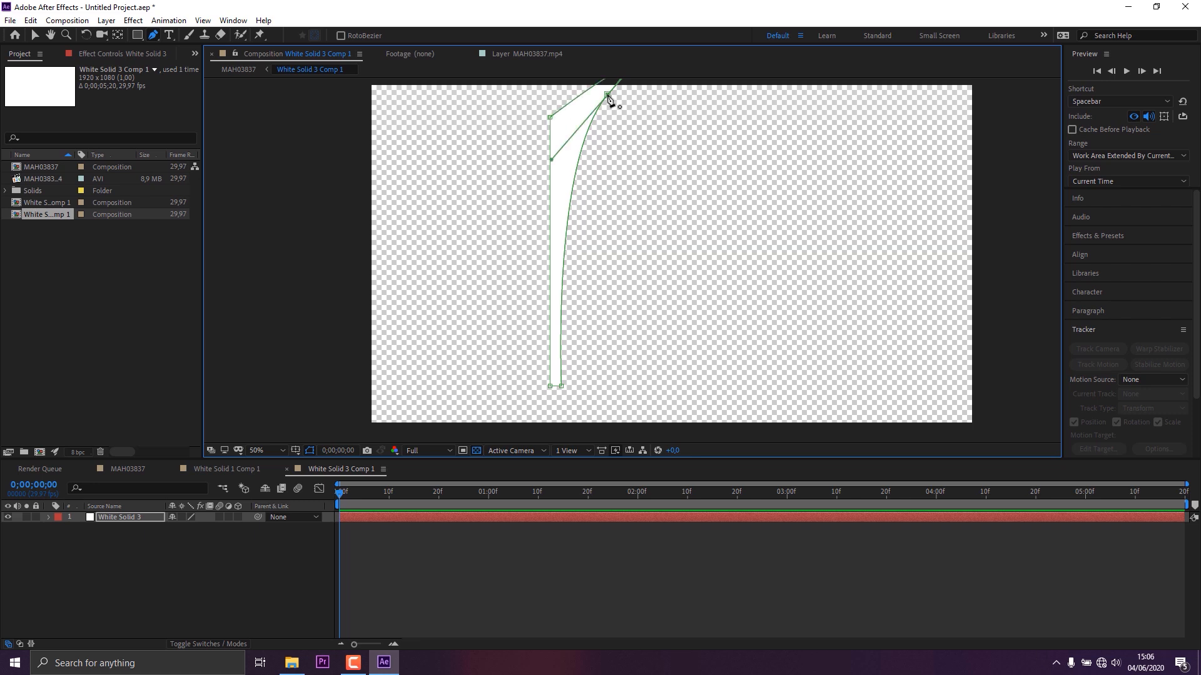
click(527, 546)
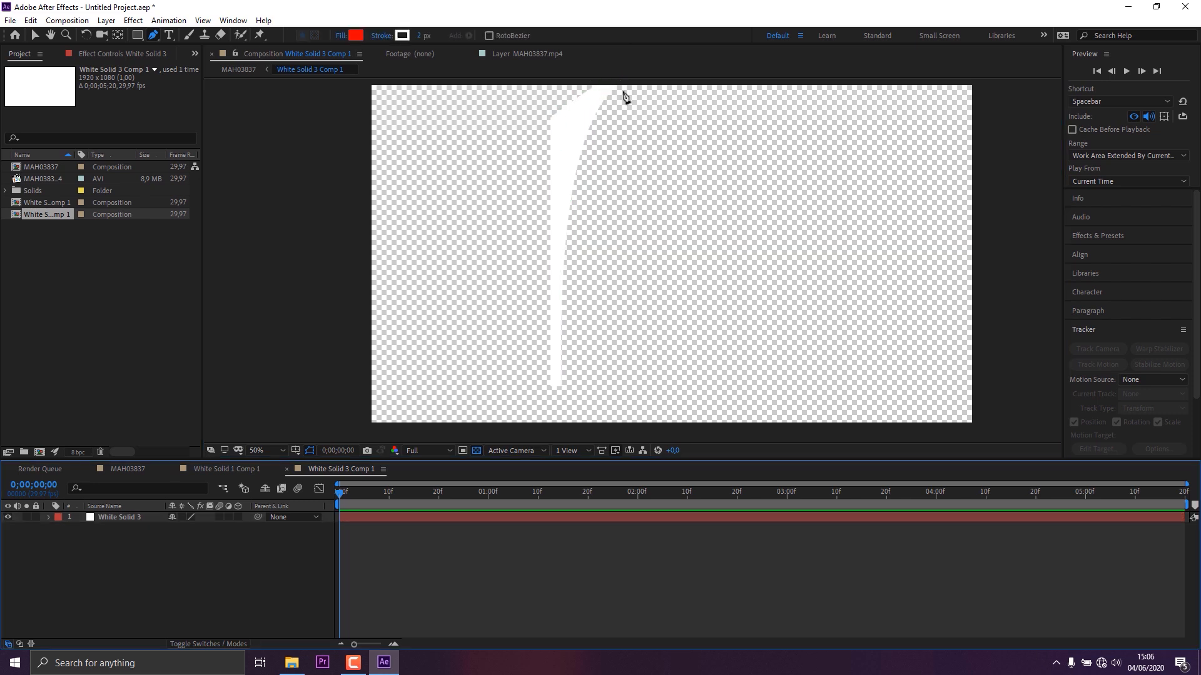
click(476, 450)
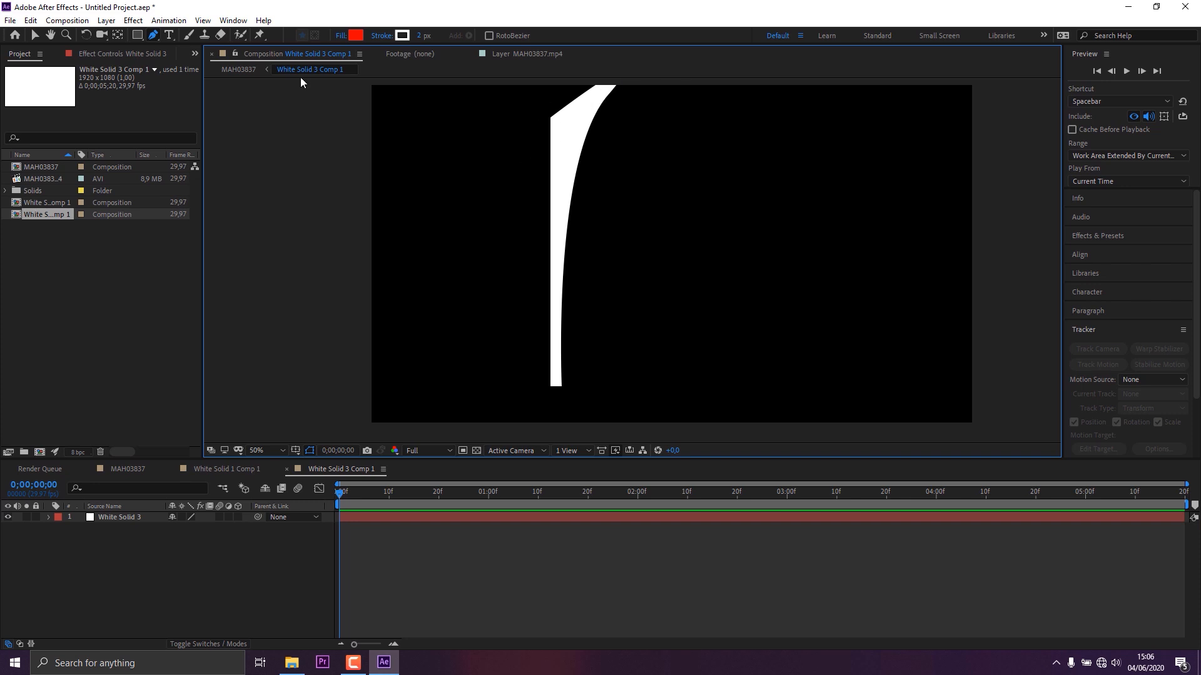
Step: Draw a rectangular mask across the upper end of the sliver and set its mode to Subtract to cut a flat top
click(138, 36)
click(137, 516)
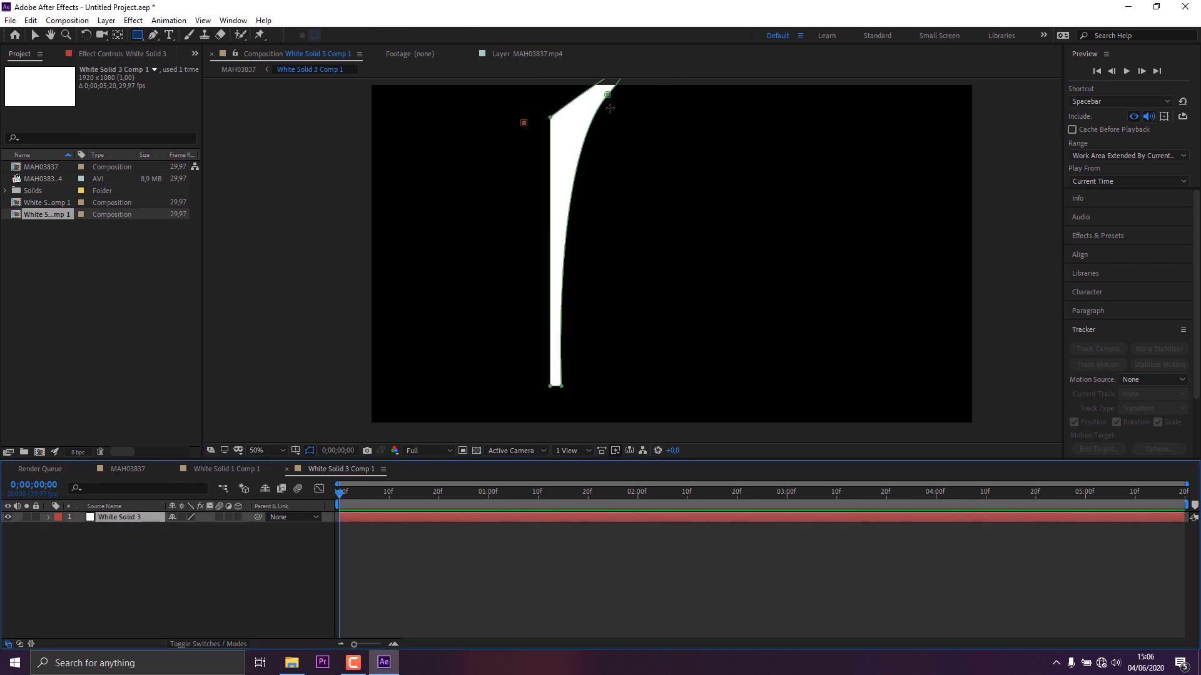
drag(523, 123, 718, 37)
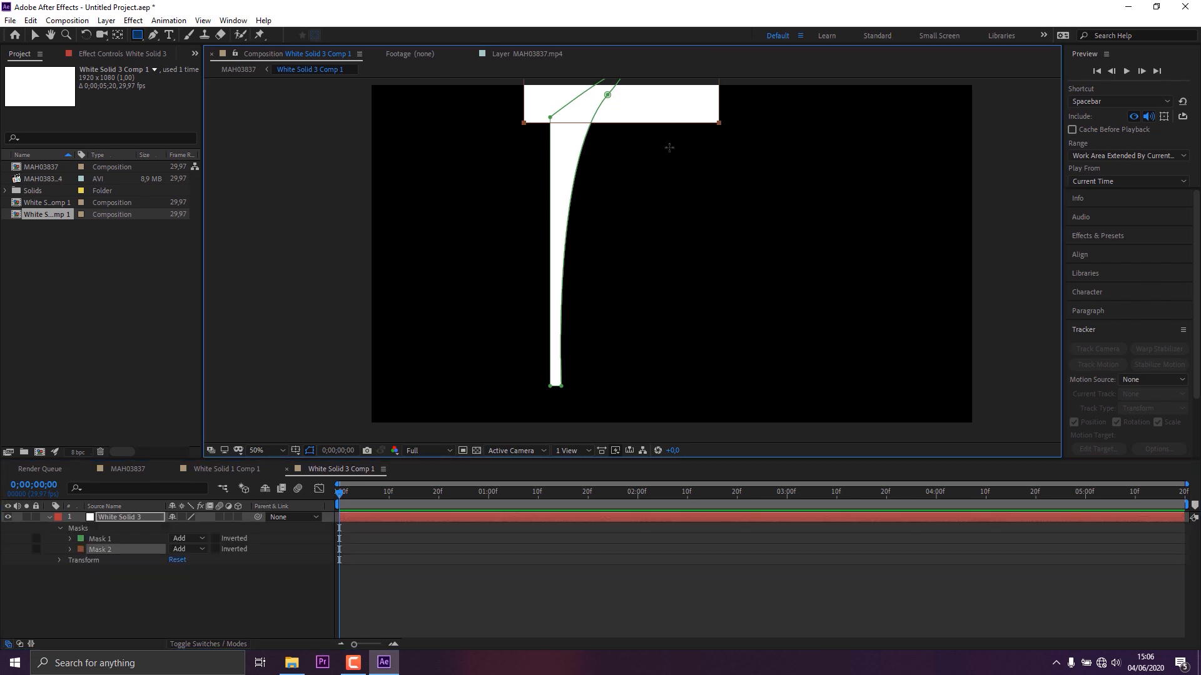
click(188, 549)
click(203, 481)
click(188, 548)
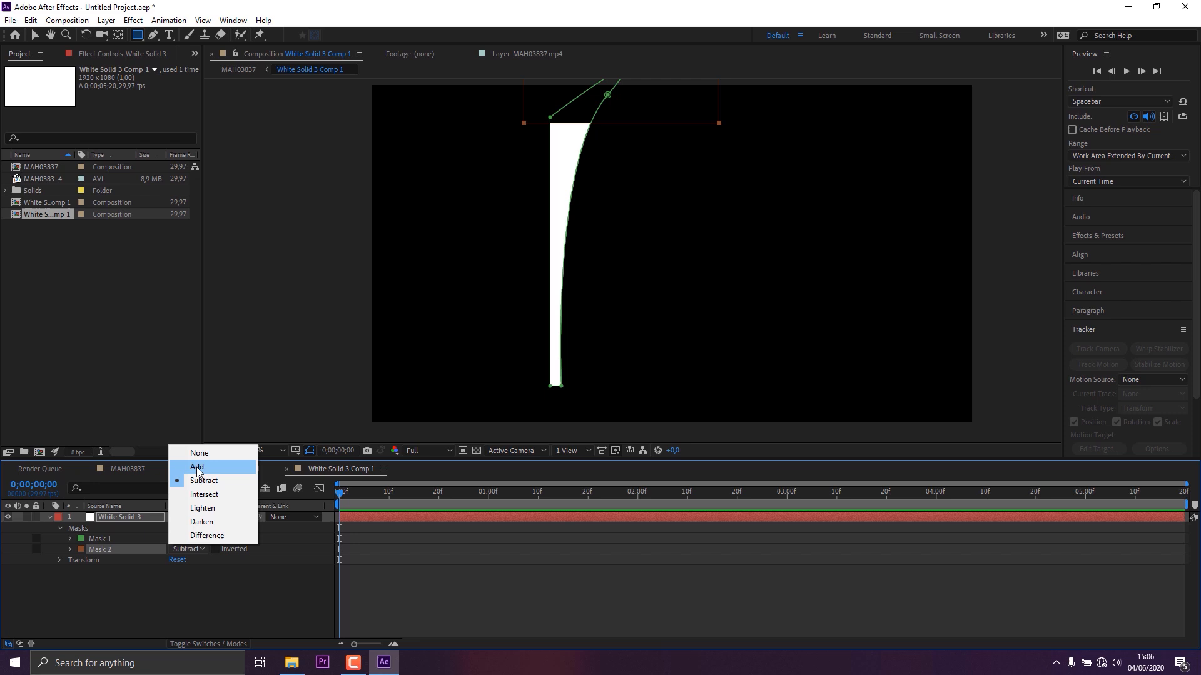
click(197, 468)
click(185, 550)
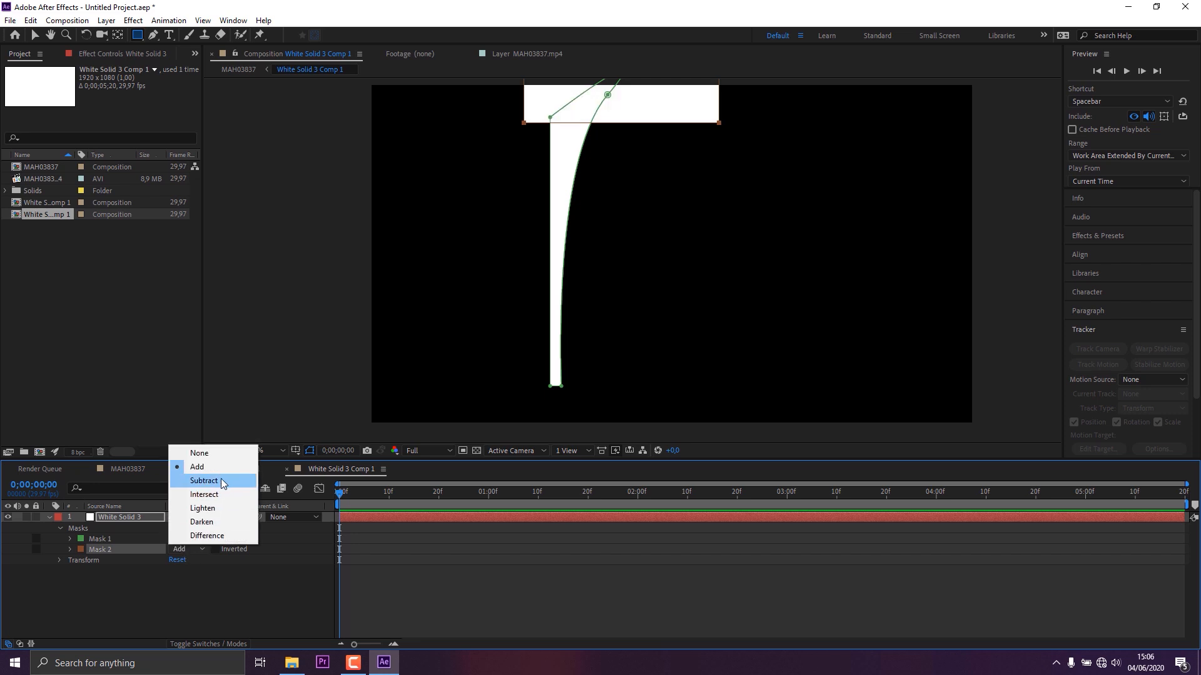
click(204, 481)
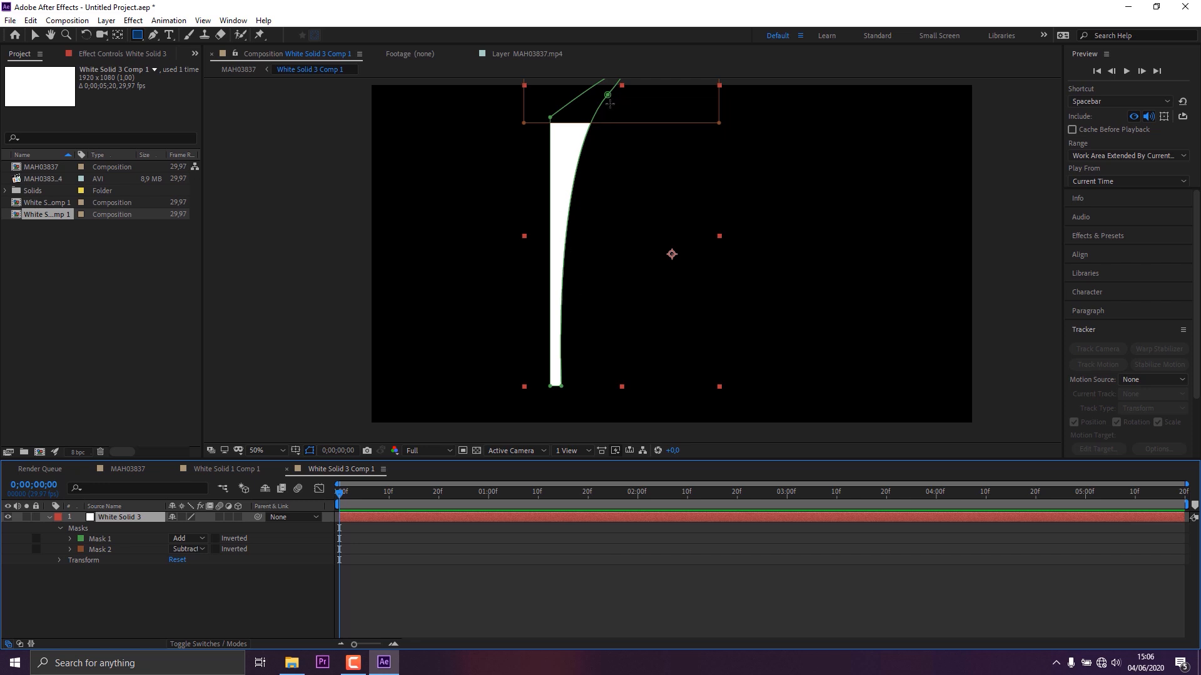
Step: Turn on Mask Path keyframing for Mask 2 of White Solid 3 and place its first keyframe at about frame 20
click(106, 549)
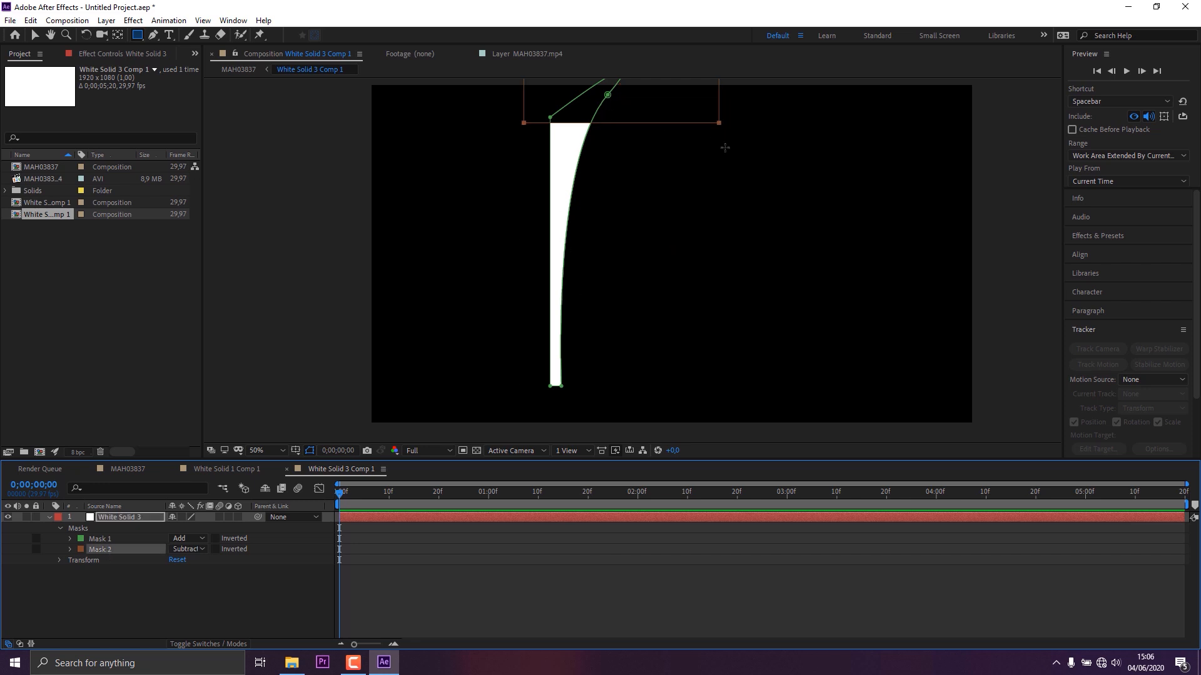
click(559, 113)
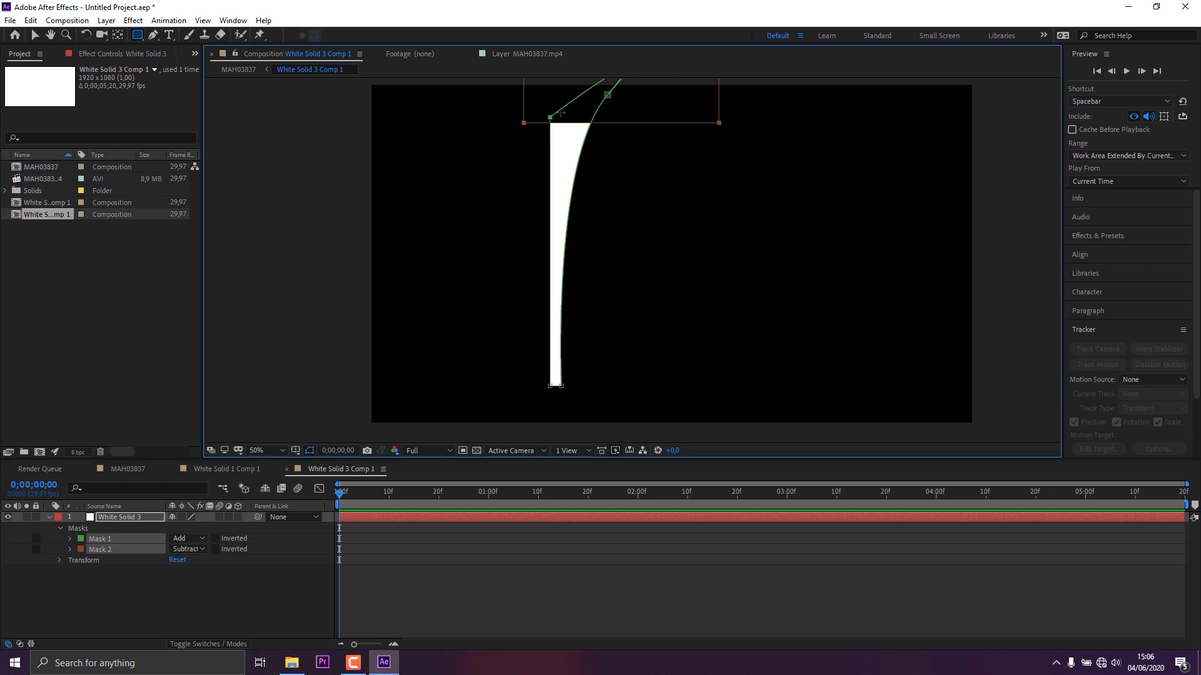
drag(824, 205, 452, 117)
click(34, 35)
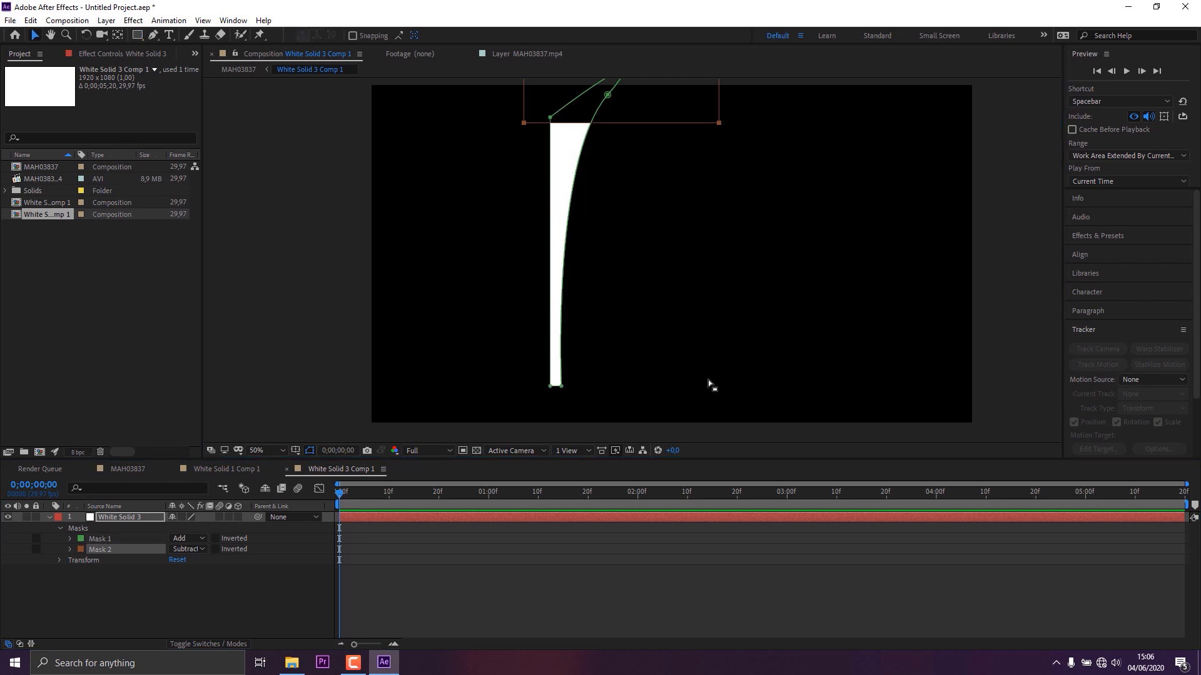
click(69, 549)
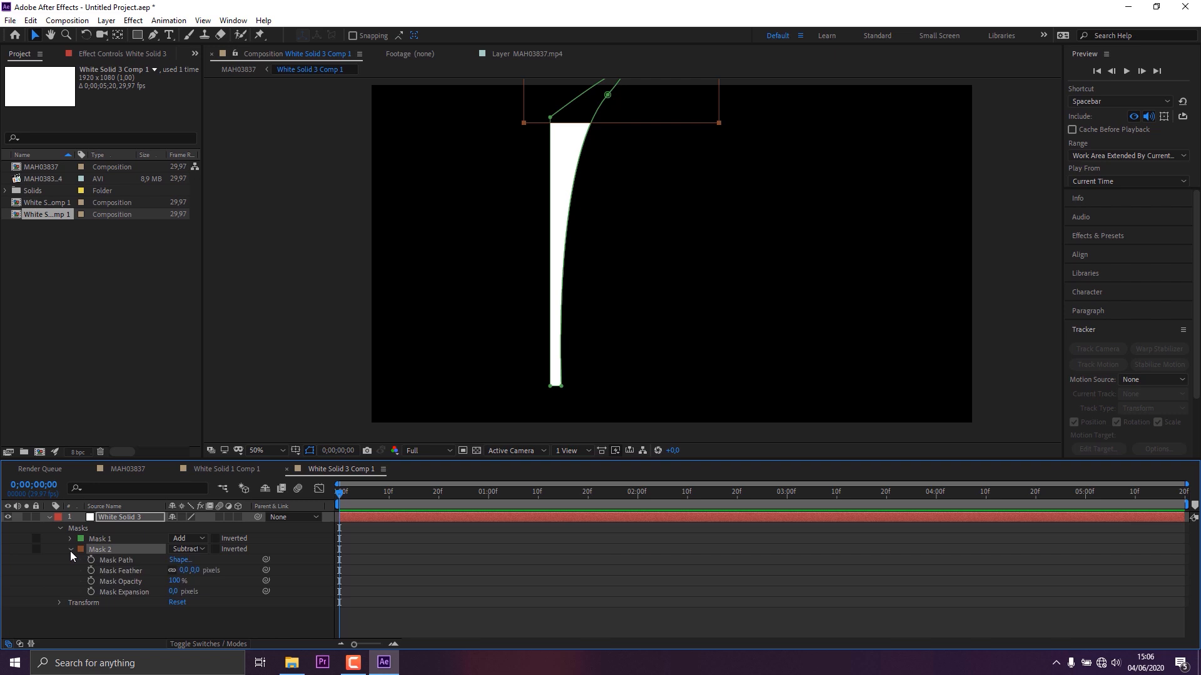
click(90, 559)
drag(354, 560, 438, 561)
Step: At frame 0, extend Mask 2's lower edge down past the sliver's lower end so the mask covers the whole shape
drag(757, 160, 535, 139)
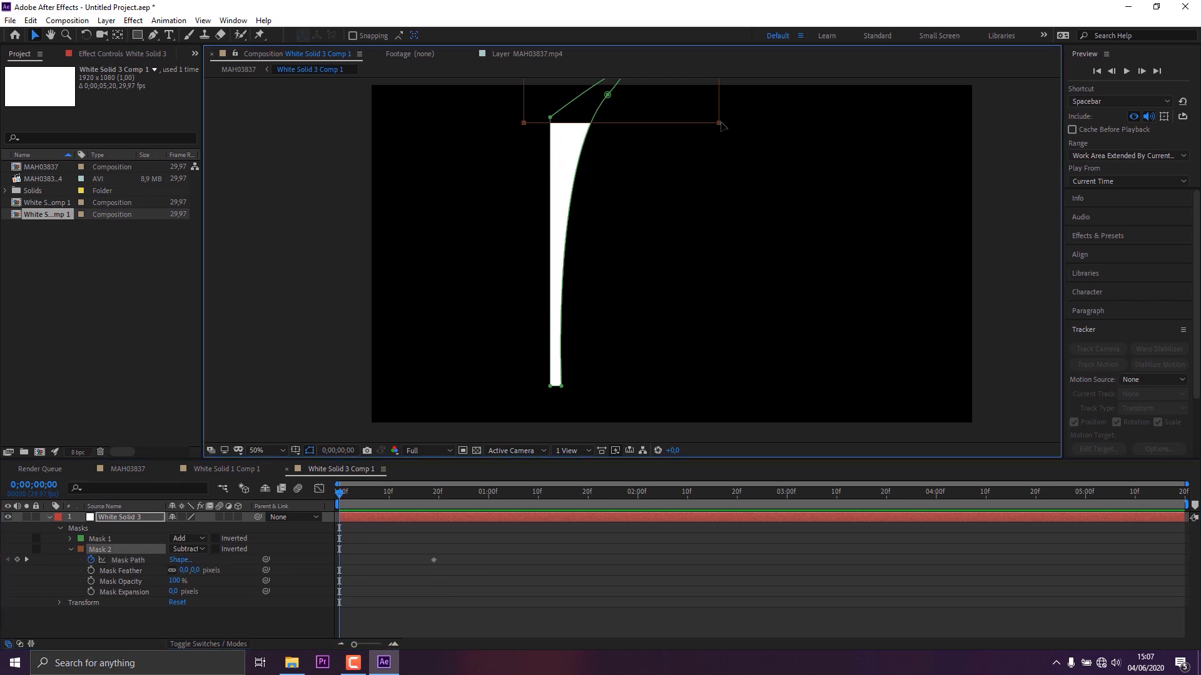
drag(720, 128, 698, 400)
click(581, 553)
drag(354, 495, 292, 509)
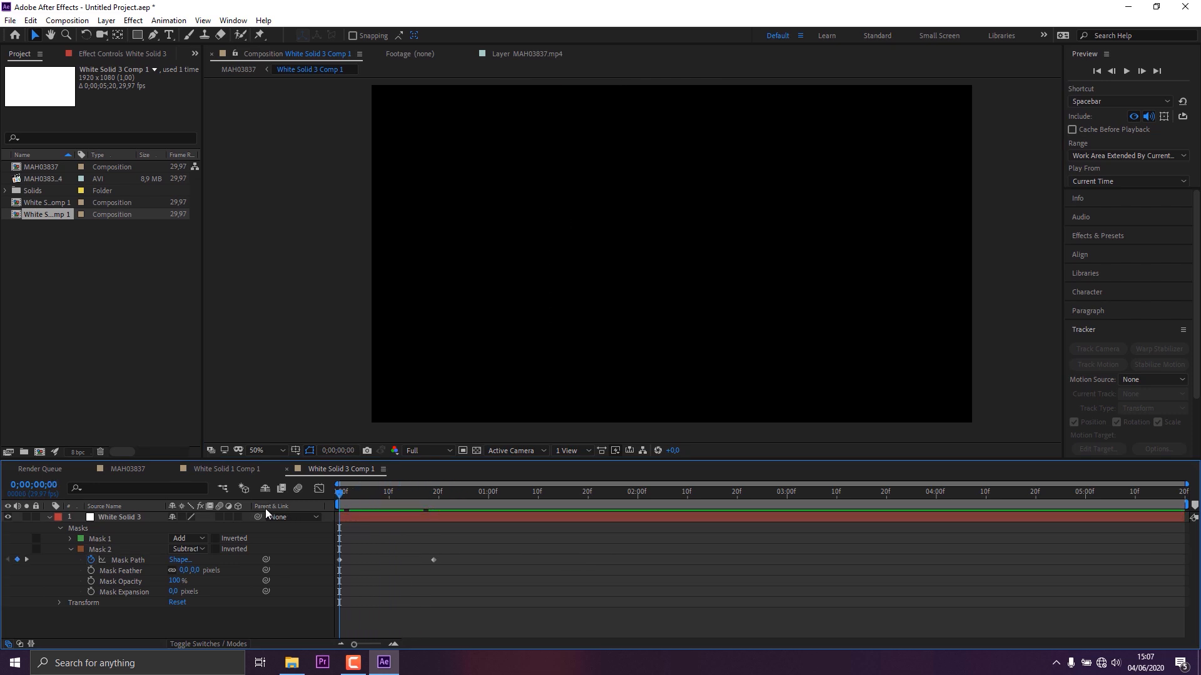
Step: Apply Easy Ease to both Mask Path keyframes, play back the reveal and collapse the layer's properties
click(308, 559)
mouse_move(478, 591)
mouse_down()
mouse_move(316, 557)
mouse_move(351, 556)
mouse_move(338, 552)
mouse_up()
right_click(438, 560)
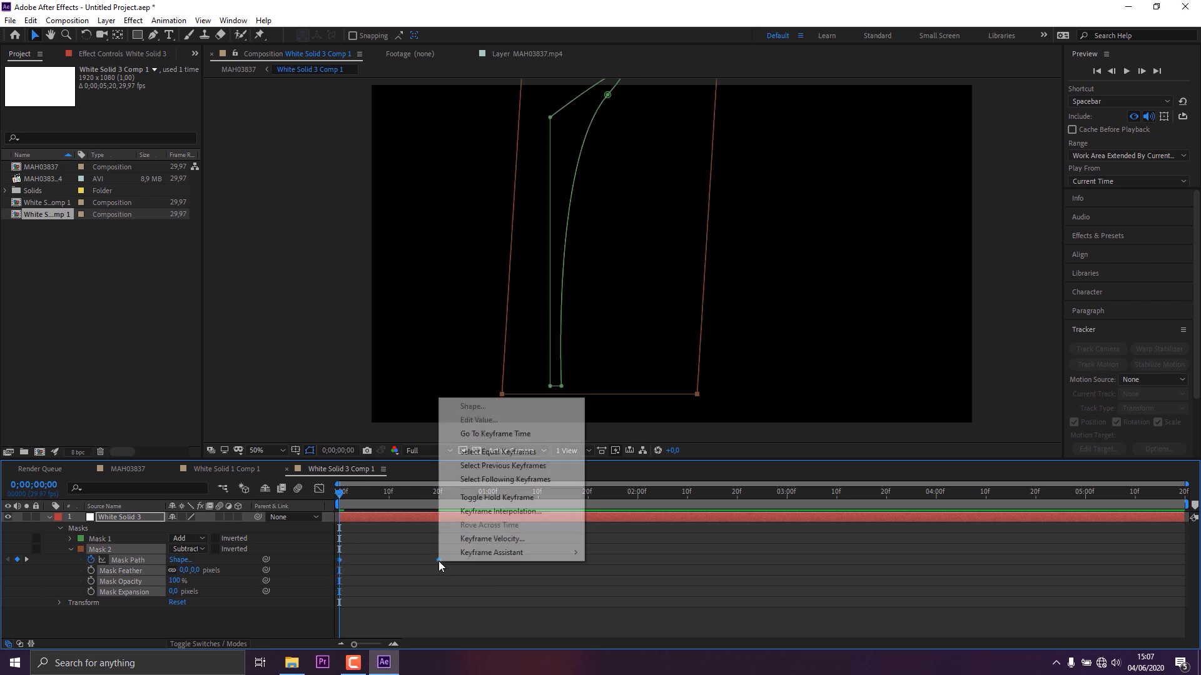
mouse_move(487, 553)
click(649, 484)
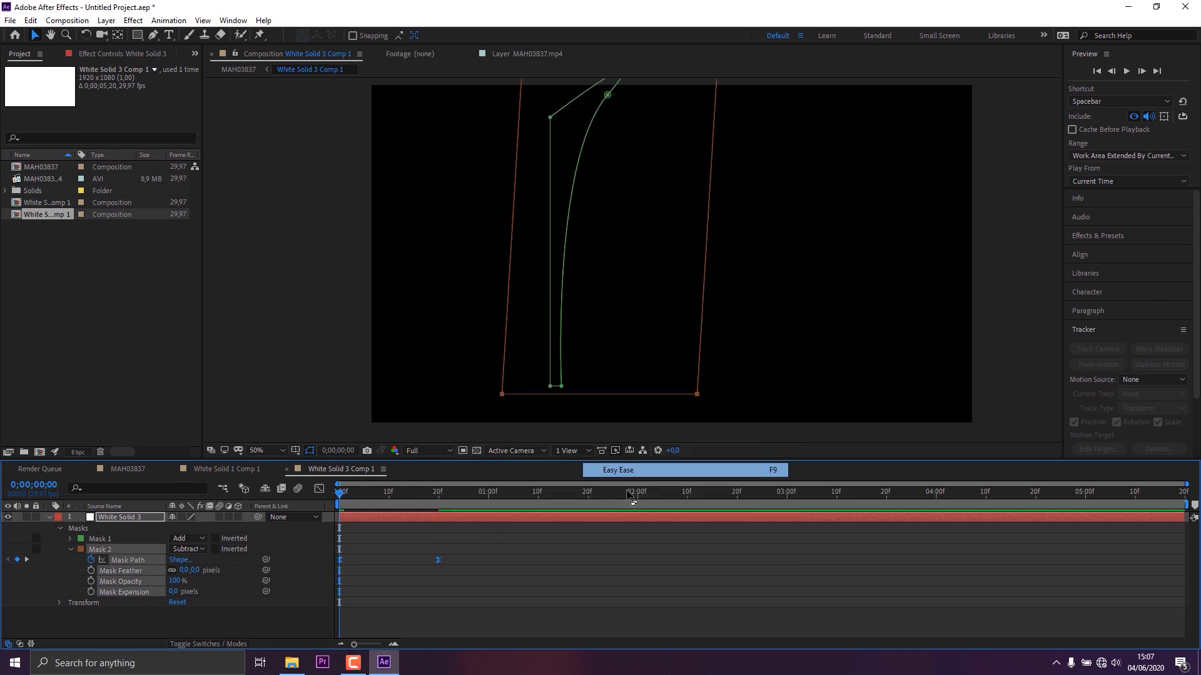
click(505, 583)
key(space)
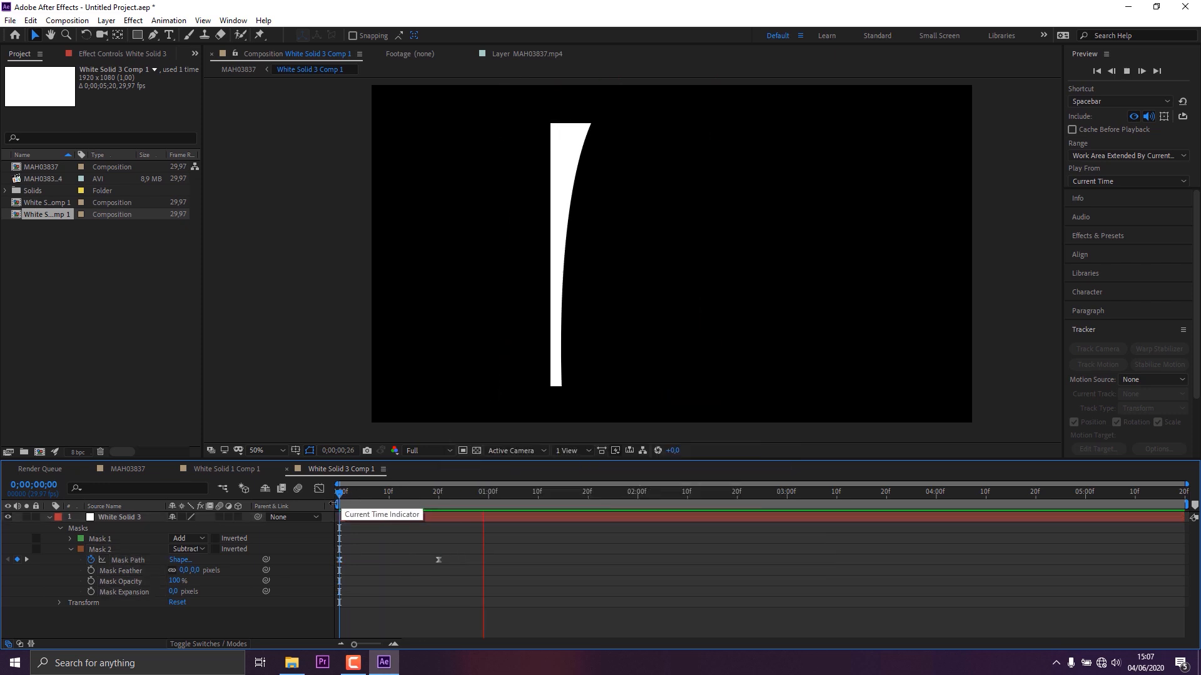
key(space)
click(49, 515)
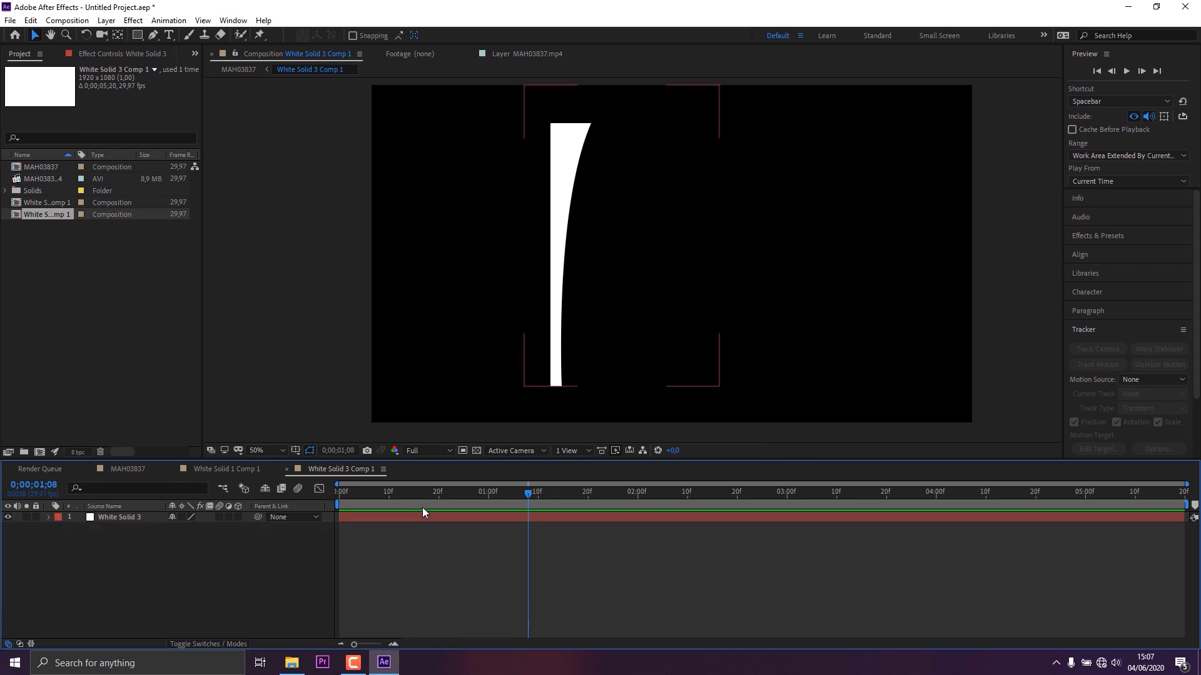
Step: In the MAH03837 composition, align the start of the White Solid 3 Comp 1 layer with the power icon layer and make it 3D
click(133, 468)
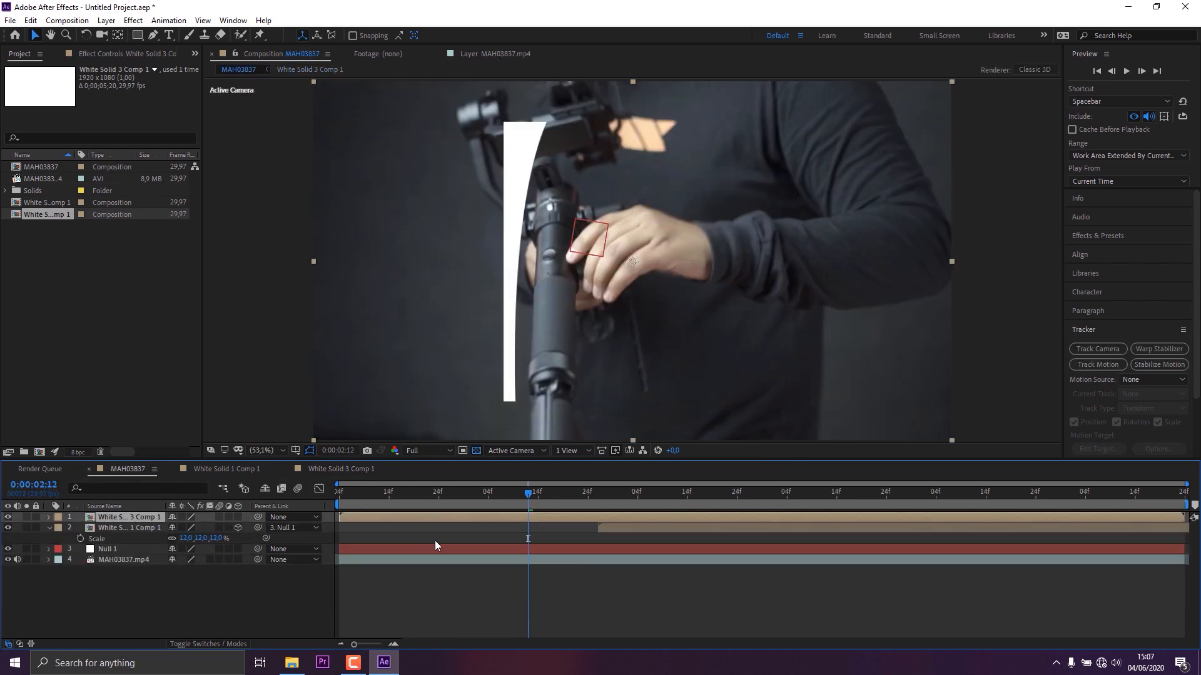
drag(369, 518, 712, 508)
click(86, 35)
click(238, 517)
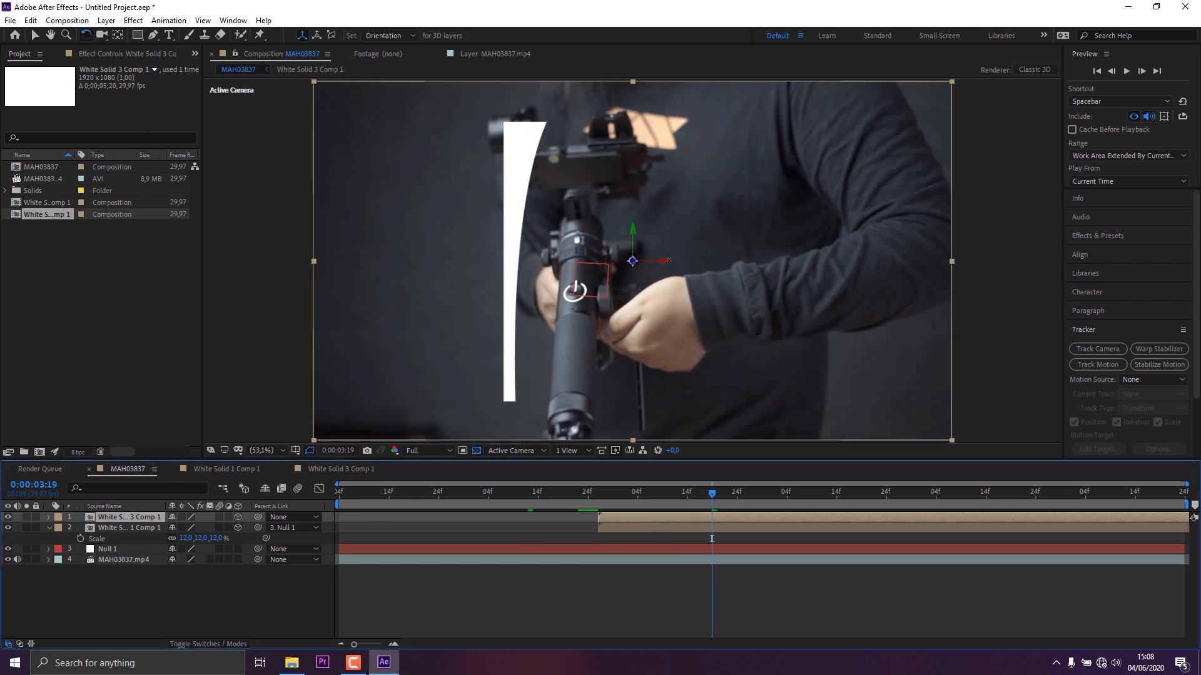
Step: Tilt the sliver layer in 3D, move its anchor point onto the white shape and place it beside the gimbal handle
drag(663, 261, 662, 252)
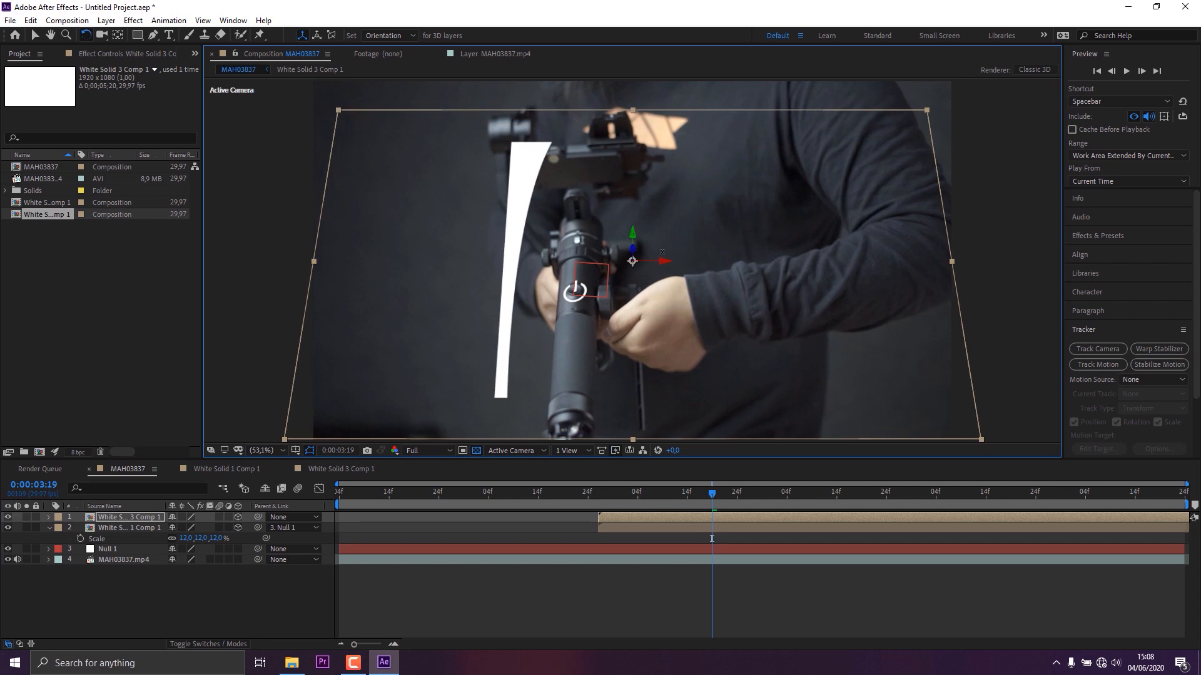
click(118, 35)
drag(633, 261, 513, 239)
click(36, 35)
drag(516, 287, 607, 335)
Step: Scale the White Solid 3 Comp 1 layer to 40%, parent it to Null 1 and scrub through its start
key(s)
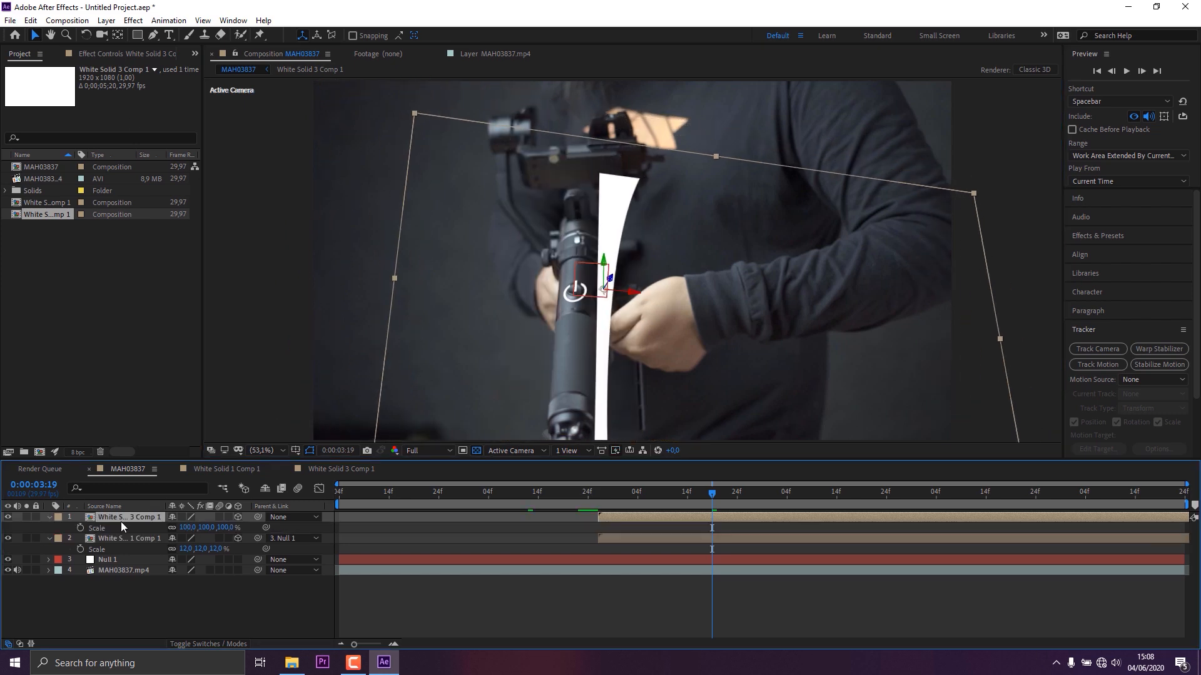
drag(210, 528, 122, 560)
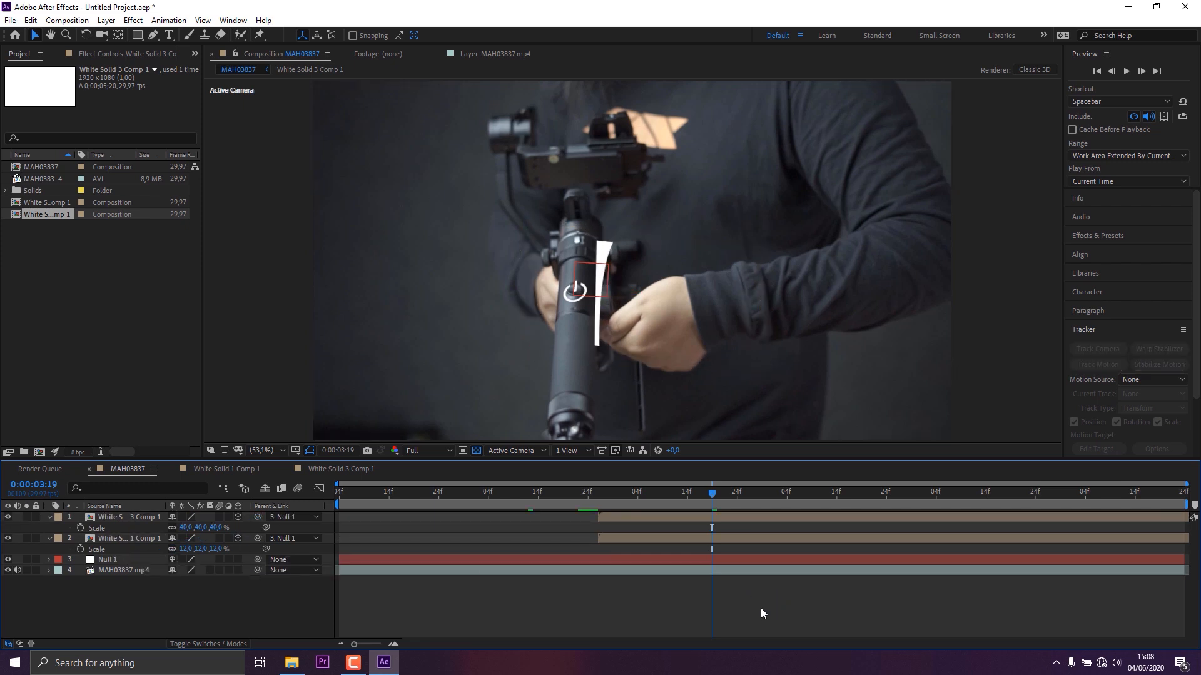
mouse_move(592, 492)
mouse_down()
mouse_move(706, 490)
mouse_move(574, 491)
mouse_move(613, 494)
mouse_up()
Step: Keyframe the power icon layer's Opacity from 0% at 0:00:02:26 to 100% at 0:00:03:15 and preview the fade-in
click(609, 539)
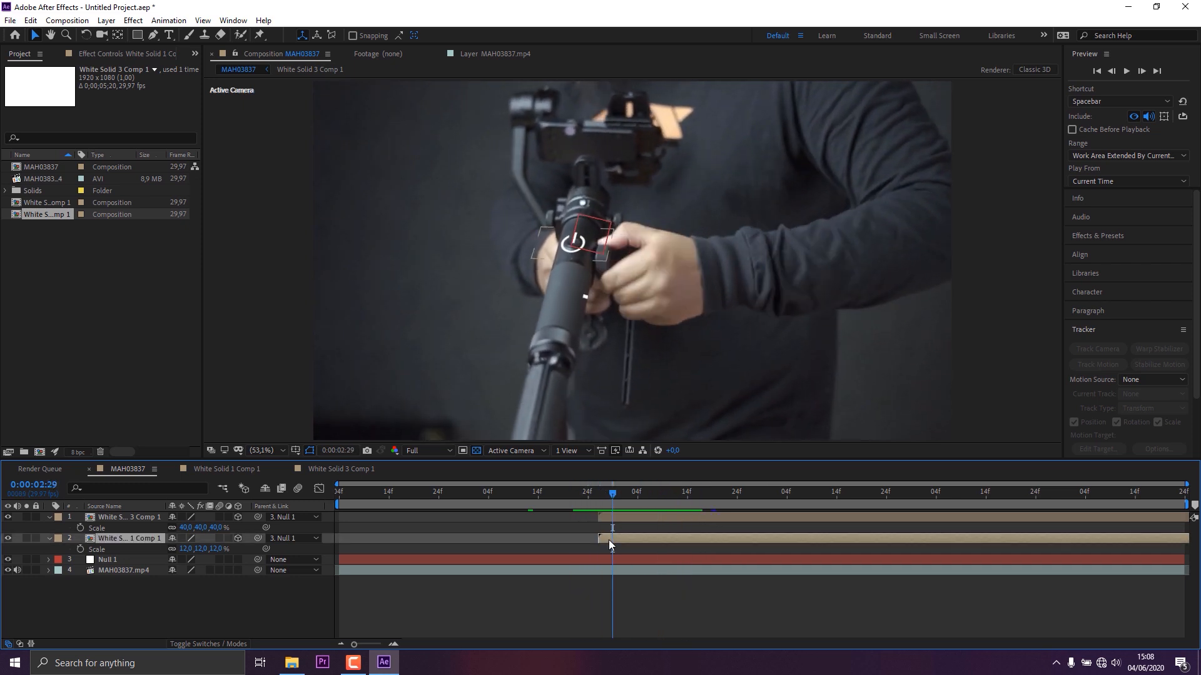
key(t)
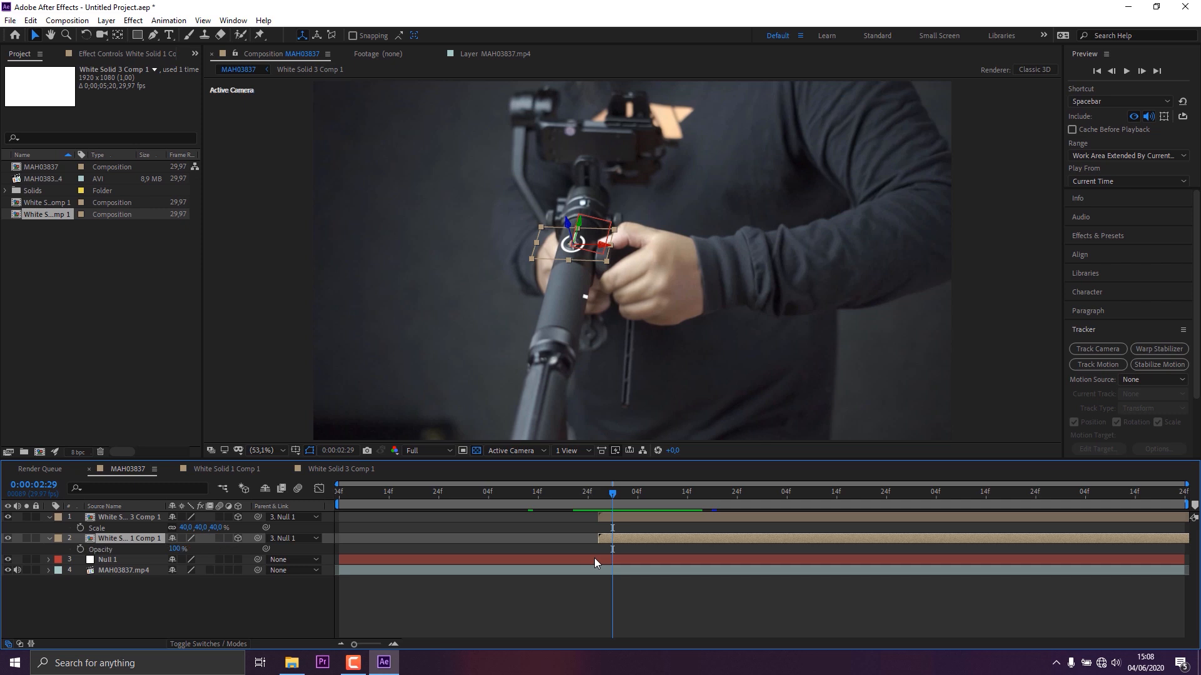
drag(603, 497, 598, 494)
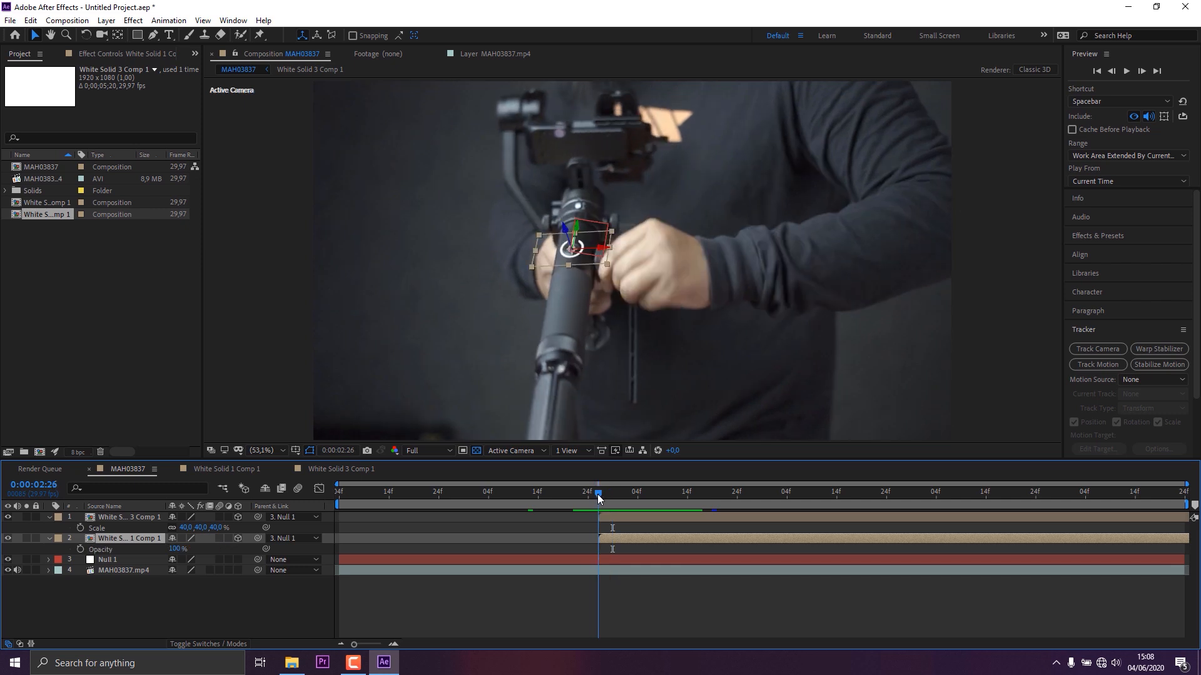
drag(179, 549, 34, 563)
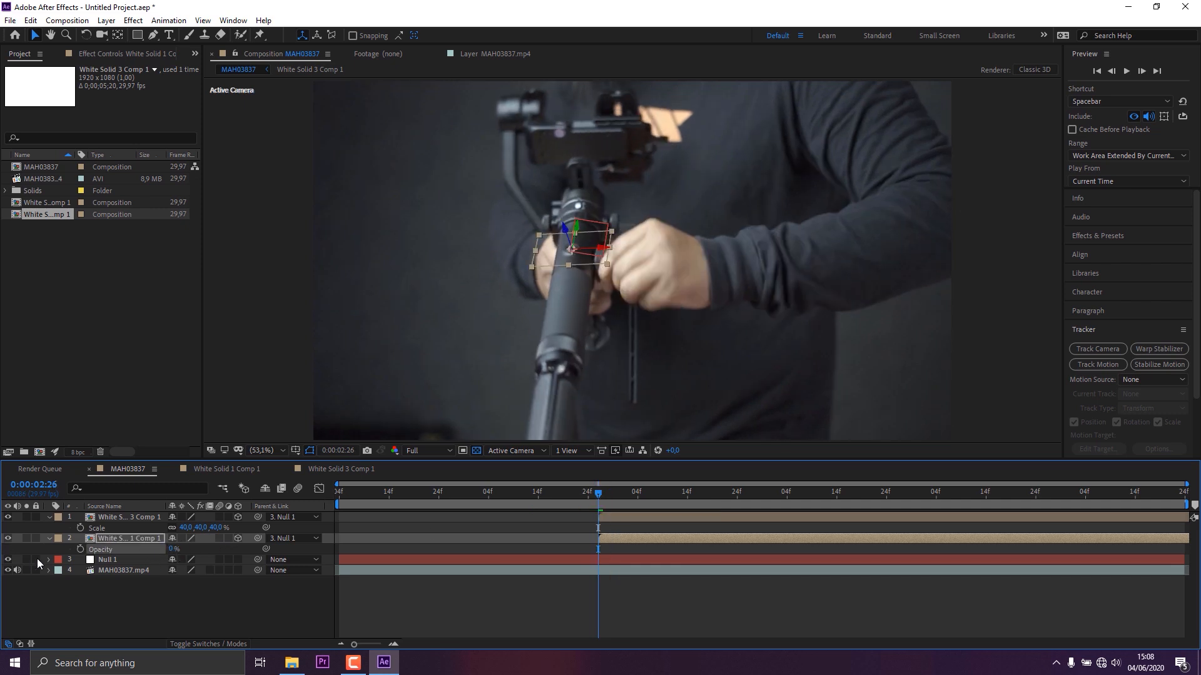
drag(610, 498, 695, 517)
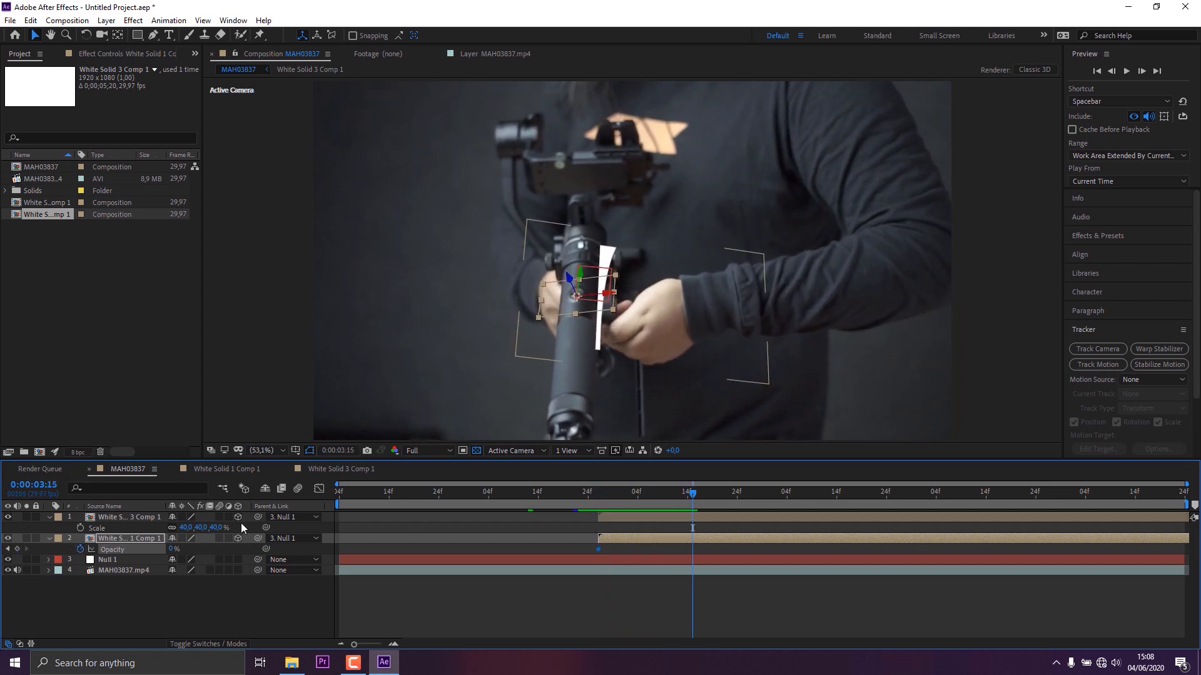
drag(173, 547, 432, 548)
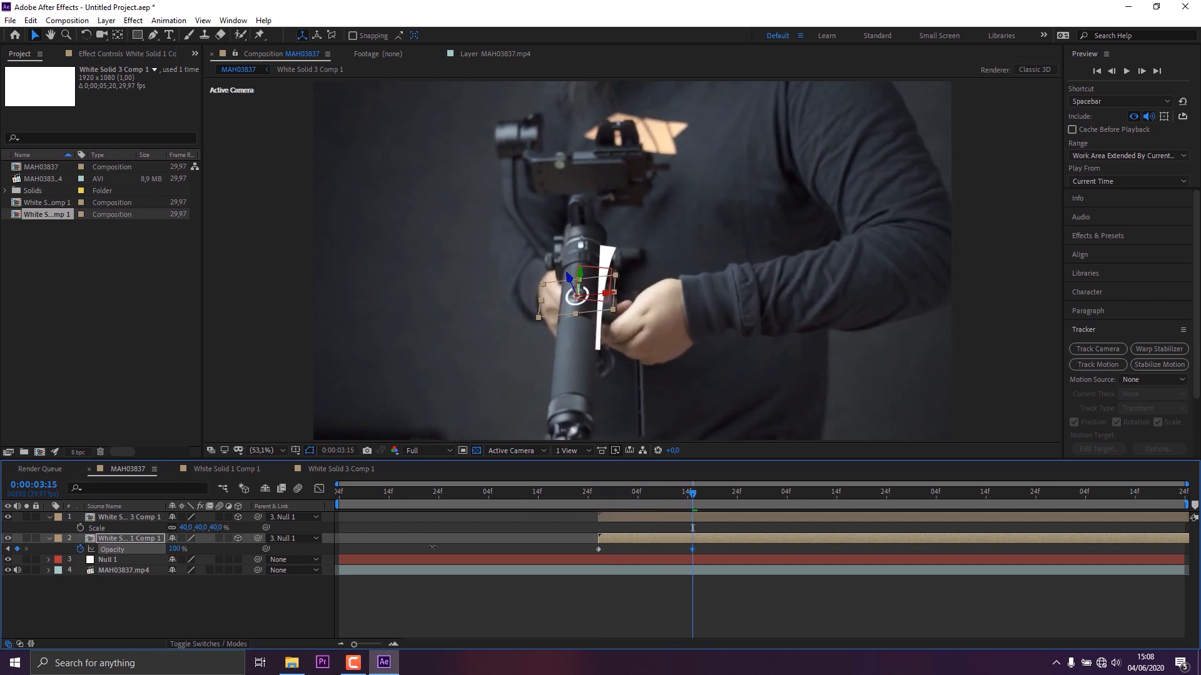
click(702, 601)
click(594, 497)
drag(624, 505, 778, 522)
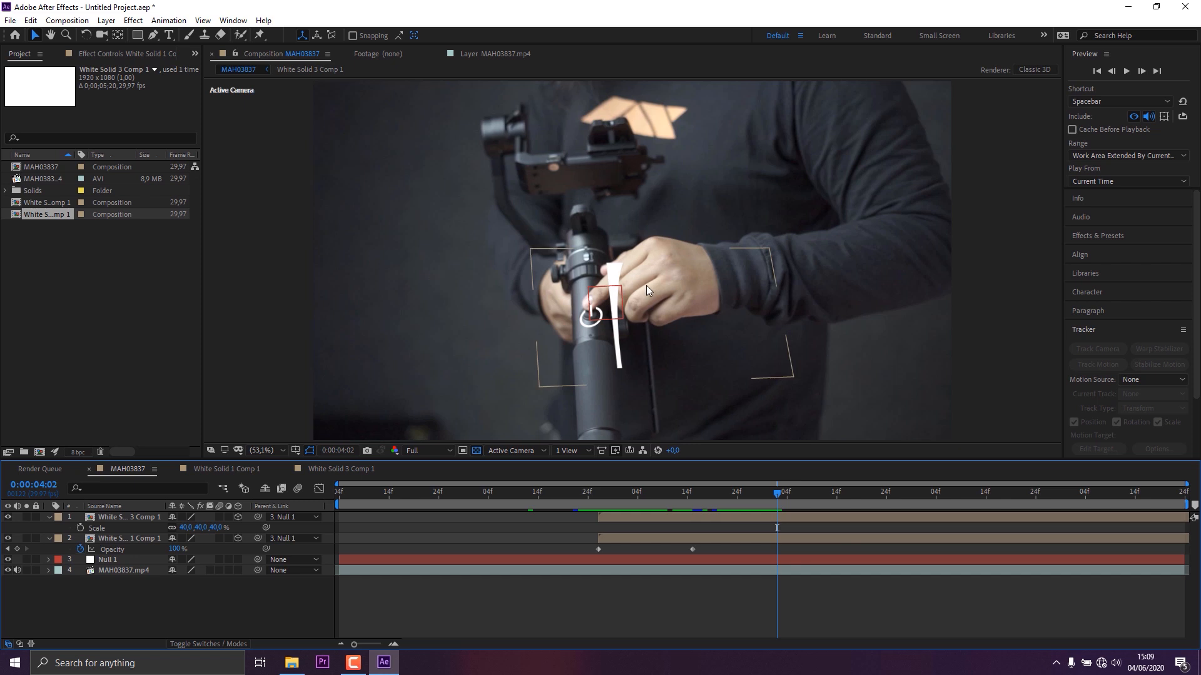
drag(772, 499, 598, 497)
key(space)
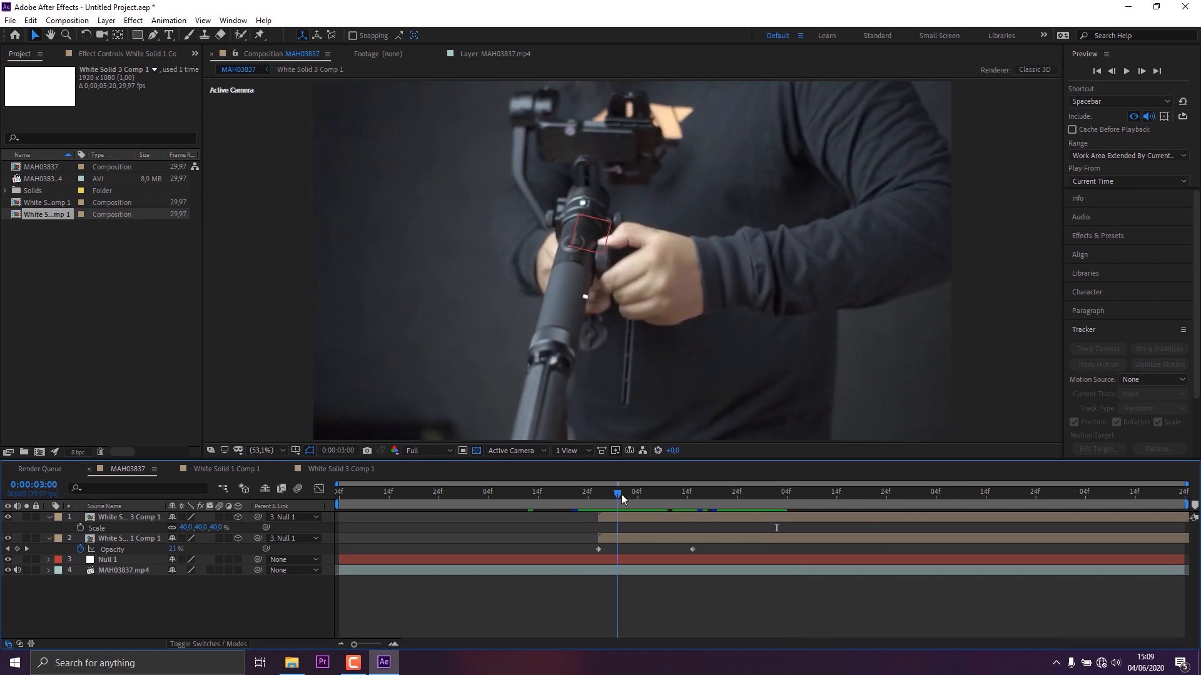
Step: Add the text ARMED on the gimbal handle below the power icon and set its font size to 41 px
click(168, 36)
click(561, 356)
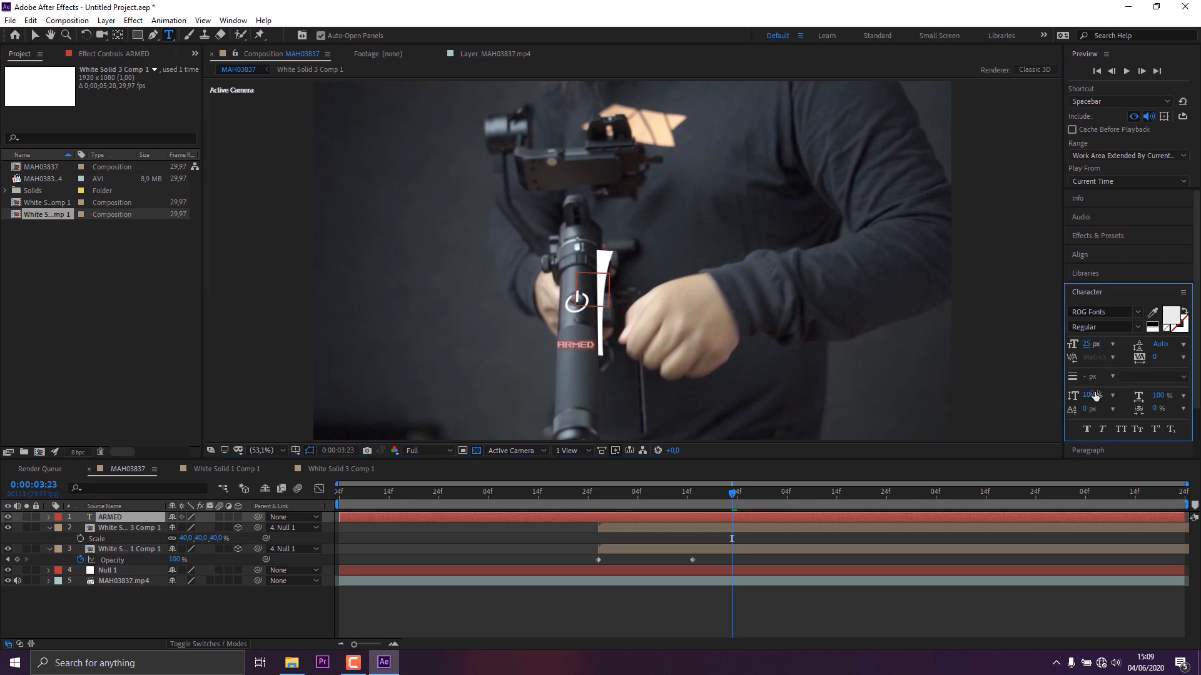
drag(1087, 344, 1107, 346)
Step: Make the ARMED text layer 3D, rotate it to match the handle's perspective and move it closer below the power icon
click(35, 36)
click(86, 36)
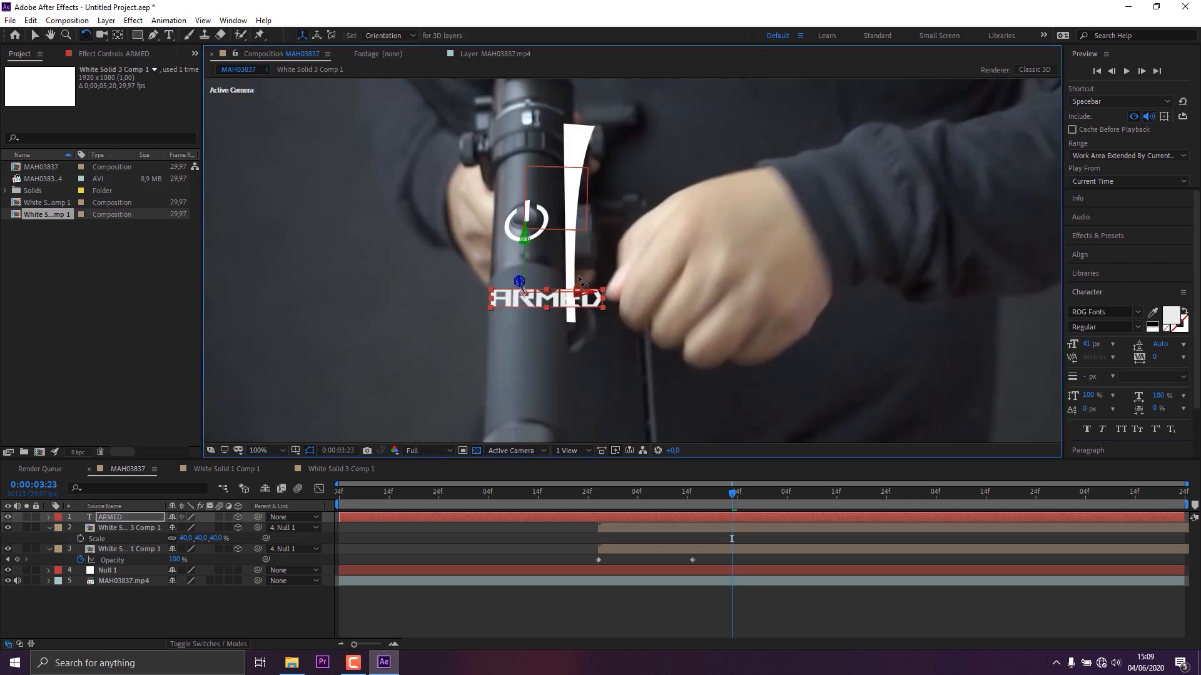
drag(586, 292, 65, 5)
click(35, 35)
drag(544, 299, 499, 271)
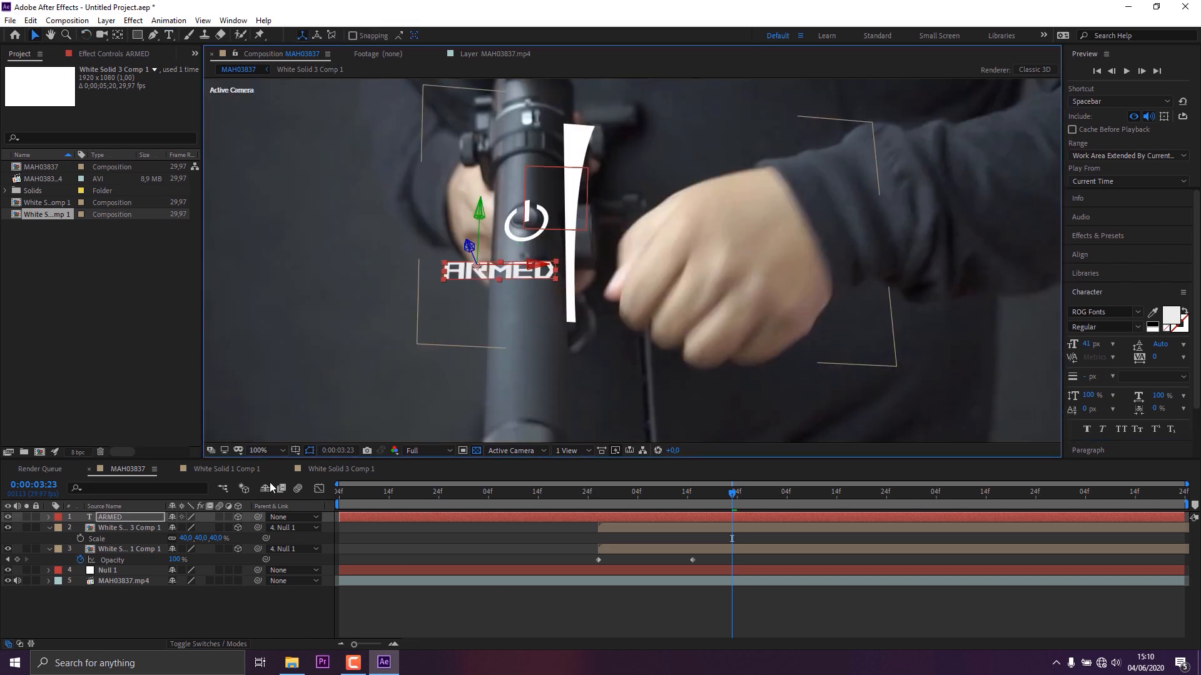
Step: Parent the ARMED text layer to Null 1 and scrub through the clip to check that it follows the handle
drag(258, 519, 116, 570)
click(598, 611)
drag(592, 497, 732, 494)
Step: Add a Character Offset animator to the ARMED text and try out its offset value
click(48, 517)
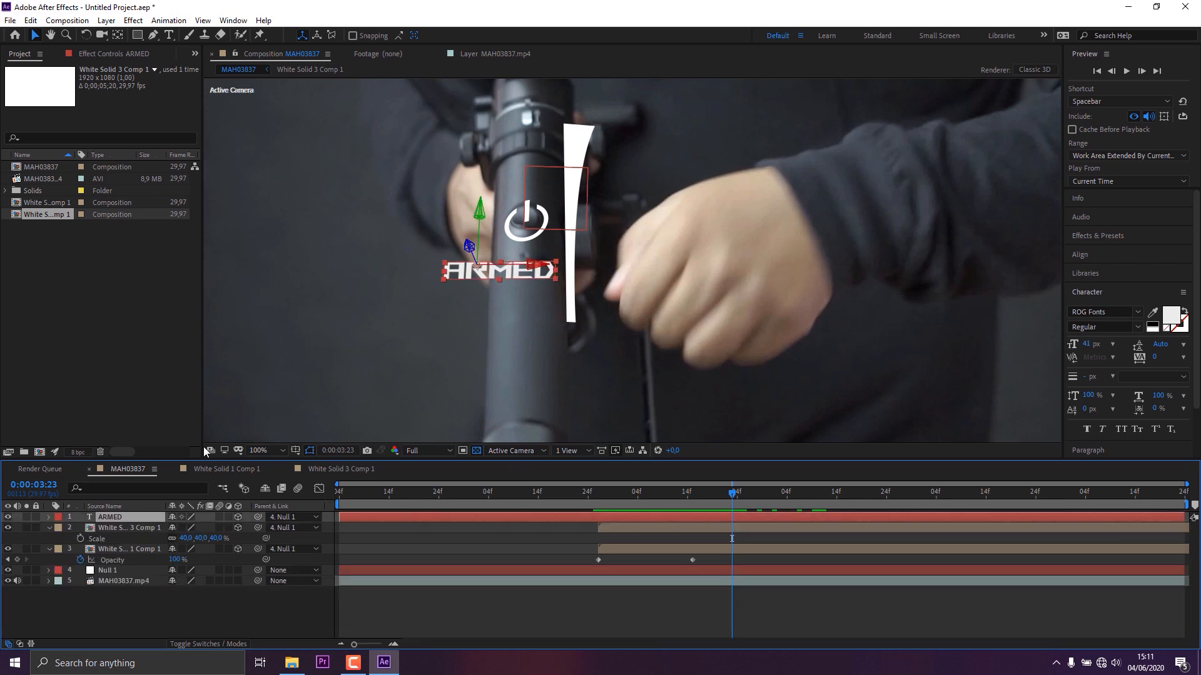
click(48, 517)
click(244, 528)
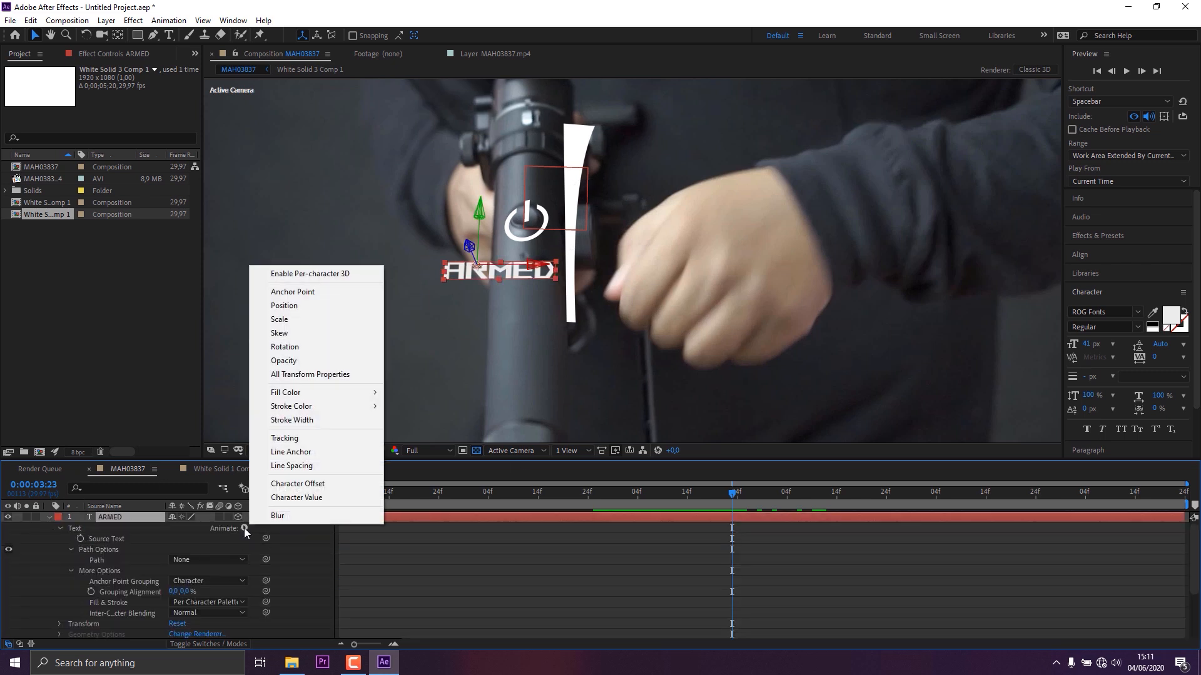
click(294, 486)
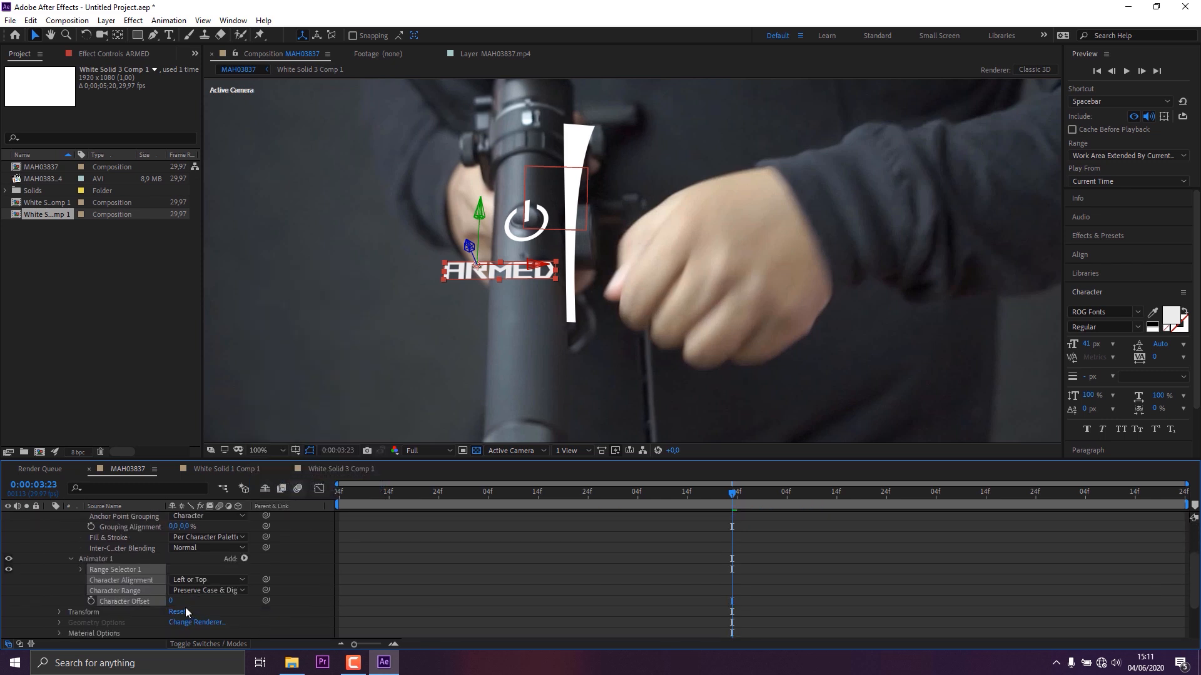
drag(173, 602, 195, 601)
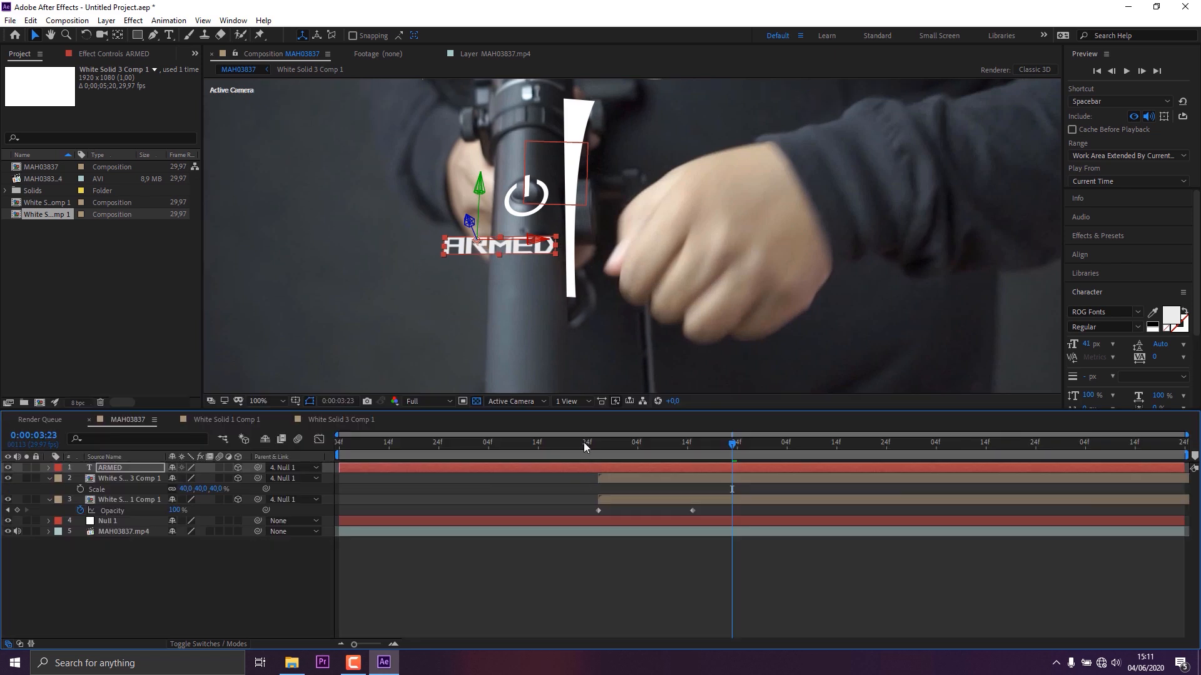
Step: At 0:00:03:21, set a Character Offset keyframe of 0 on the ARMED text
drag(591, 435, 721, 454)
key(comma)
key(comma)
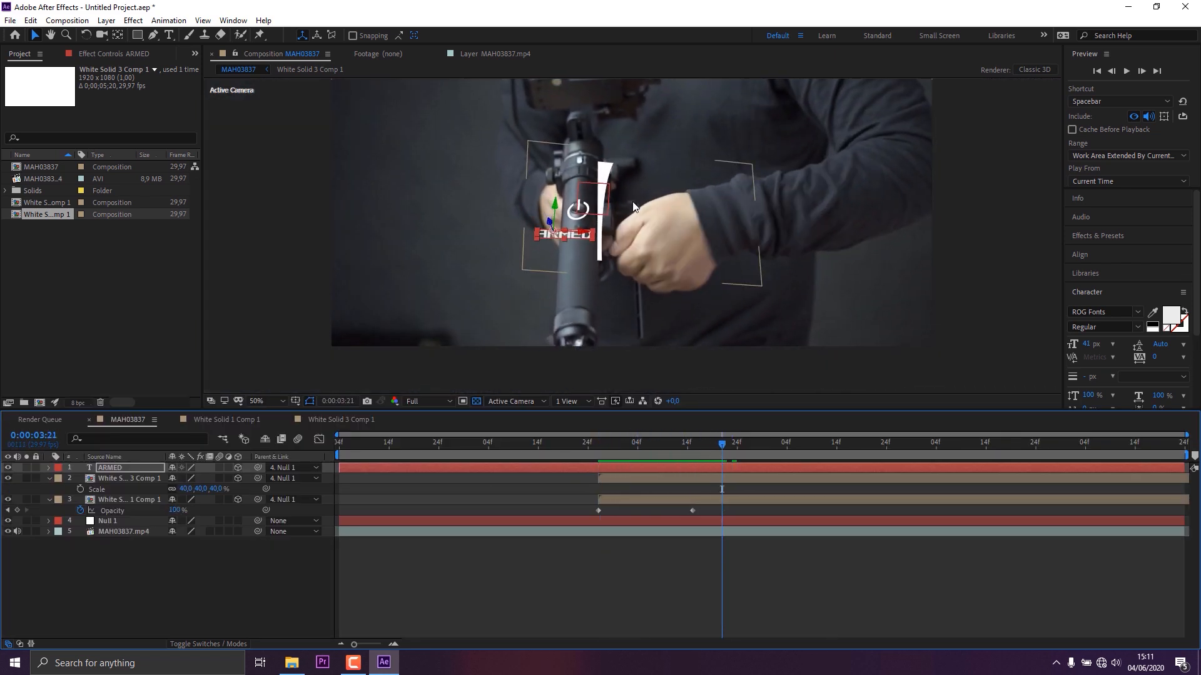
click(48, 468)
scroll(83, 574, down, 1)
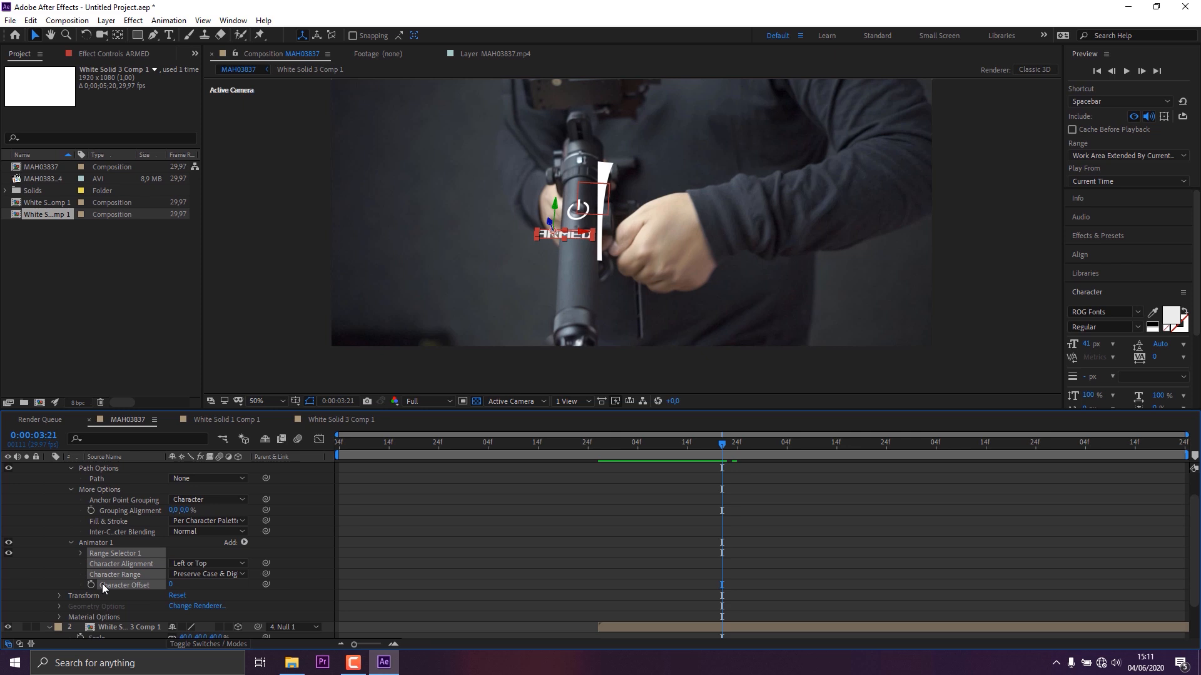
click(91, 584)
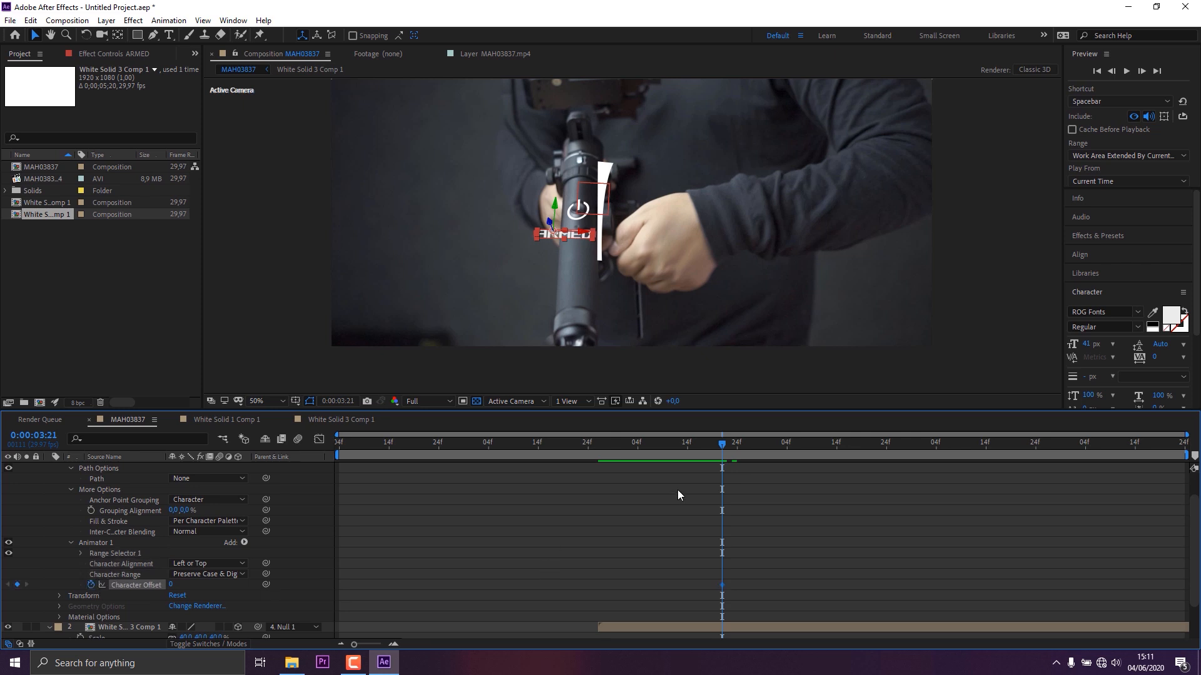
Step: At 0:00:02:26, set the ARMED text's Character Offset to 49 to scramble its letters
drag(718, 445, 599, 472)
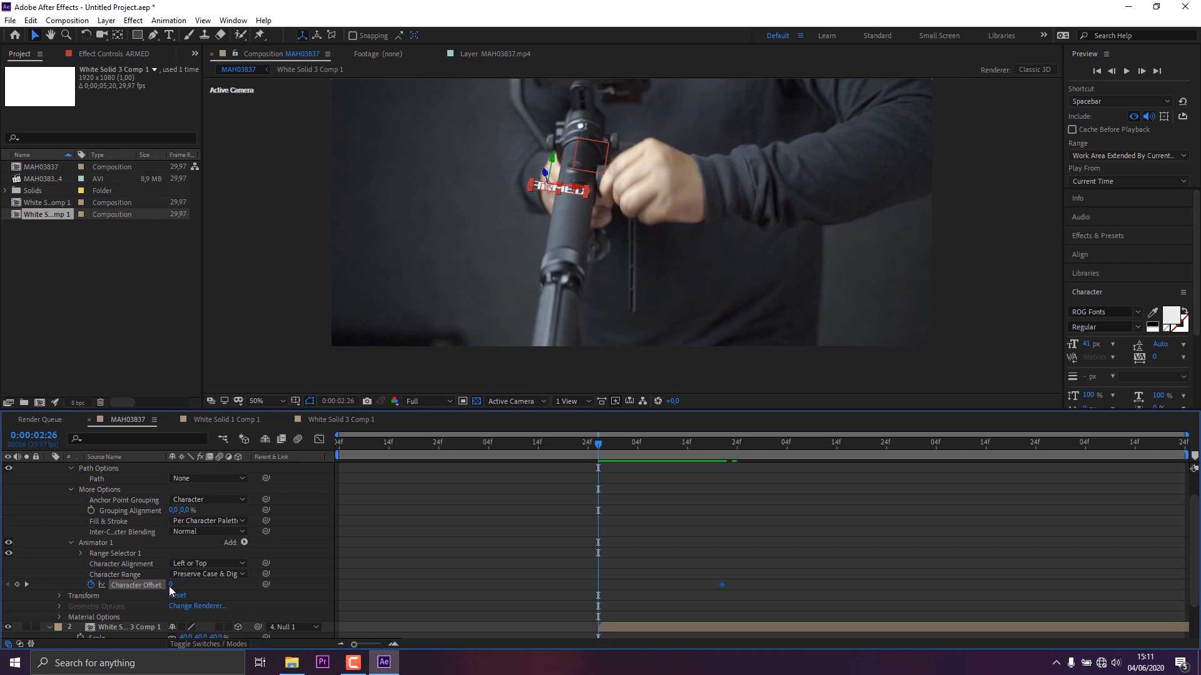
drag(176, 585, 206, 588)
click(456, 571)
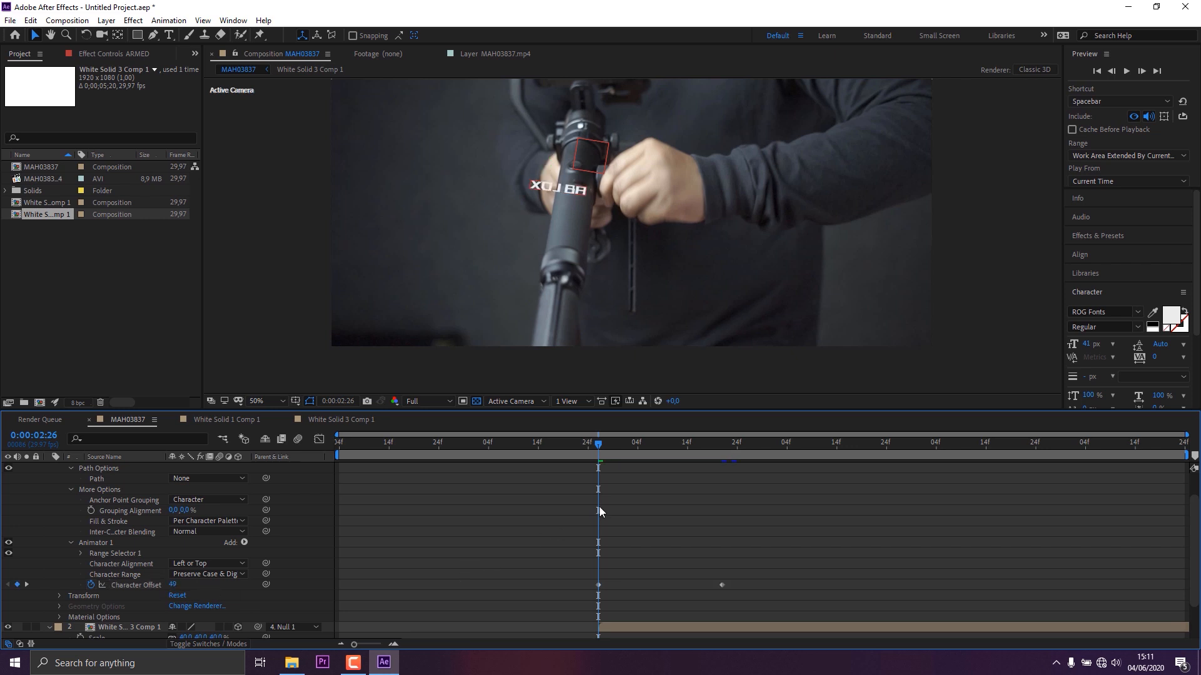
Step: Play back the scrambled ARMED text animation and clear the layer selection
key(space)
key(space)
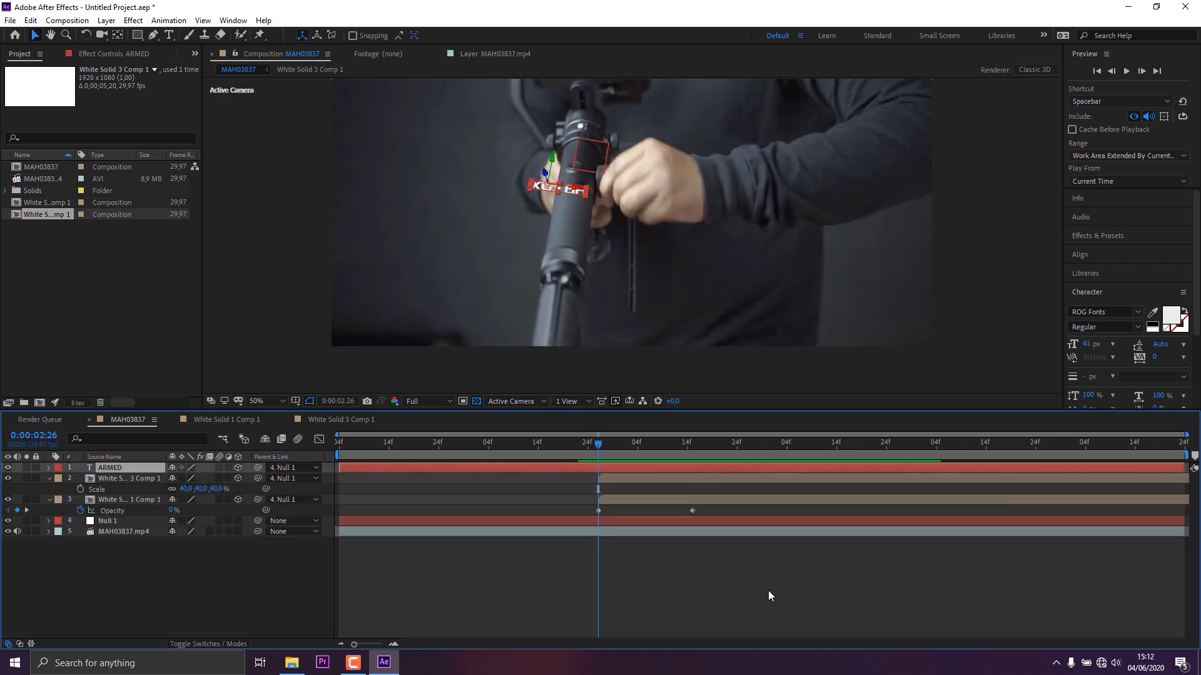
click(768, 592)
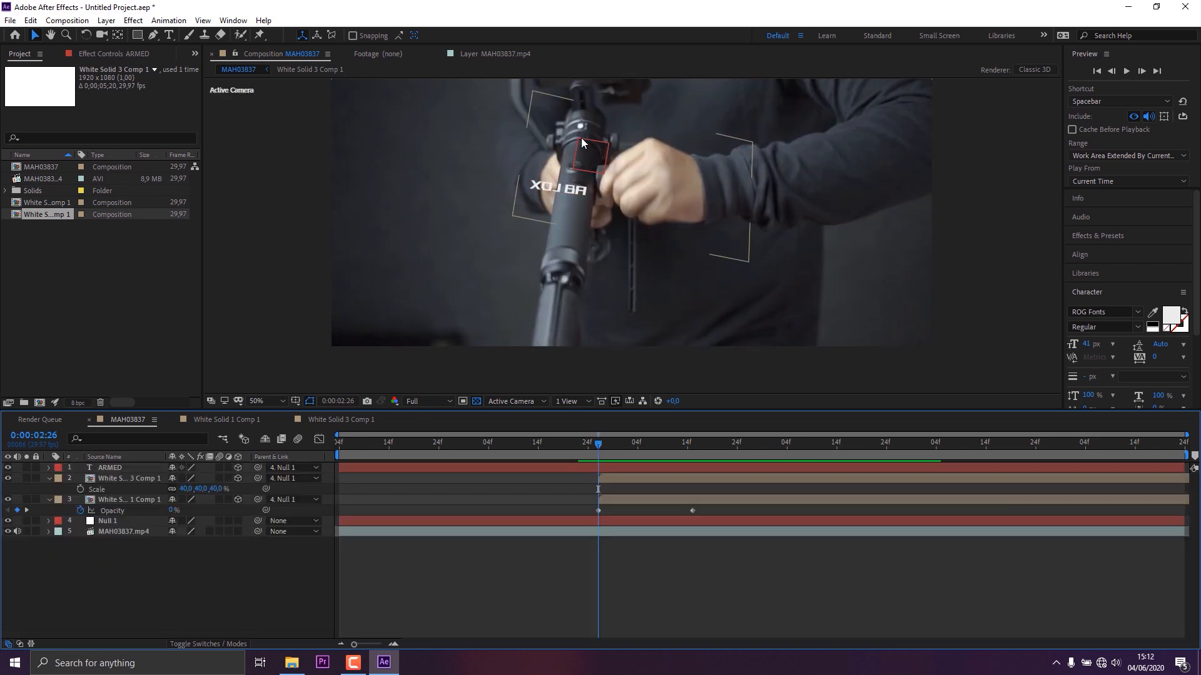
Step: Fade in the ARMED text with Opacity keyframes of 0% at 0:00:02:26 and 100% at 0:00:03:07
click(601, 467)
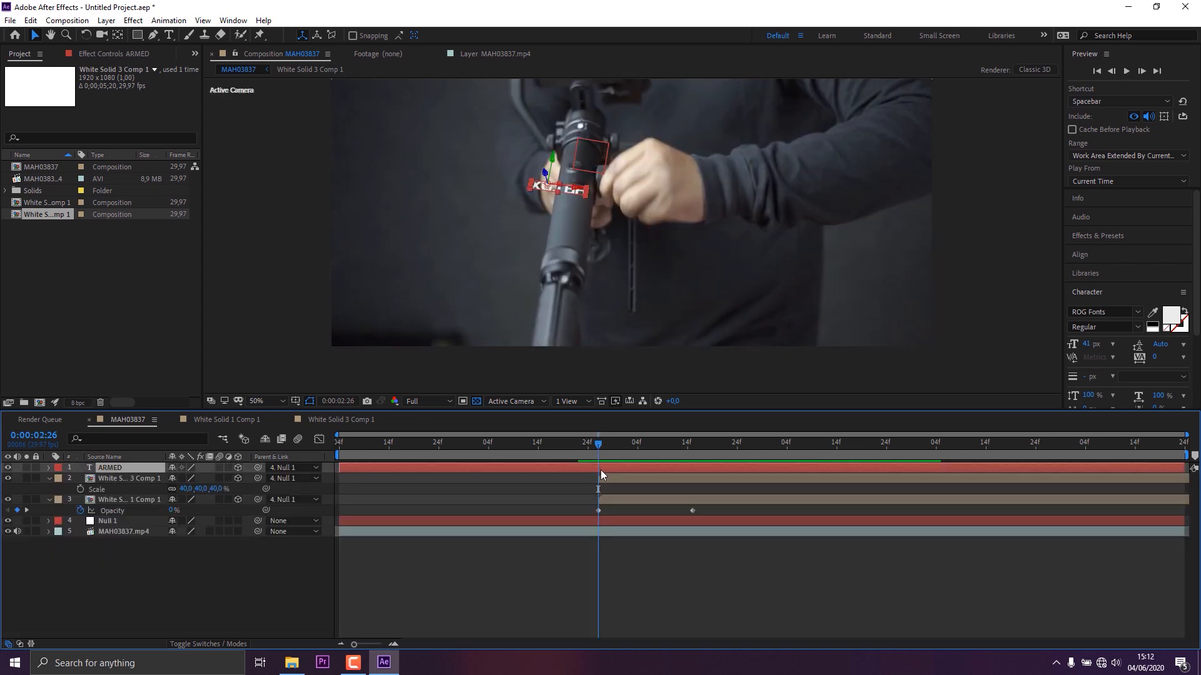
key(t)
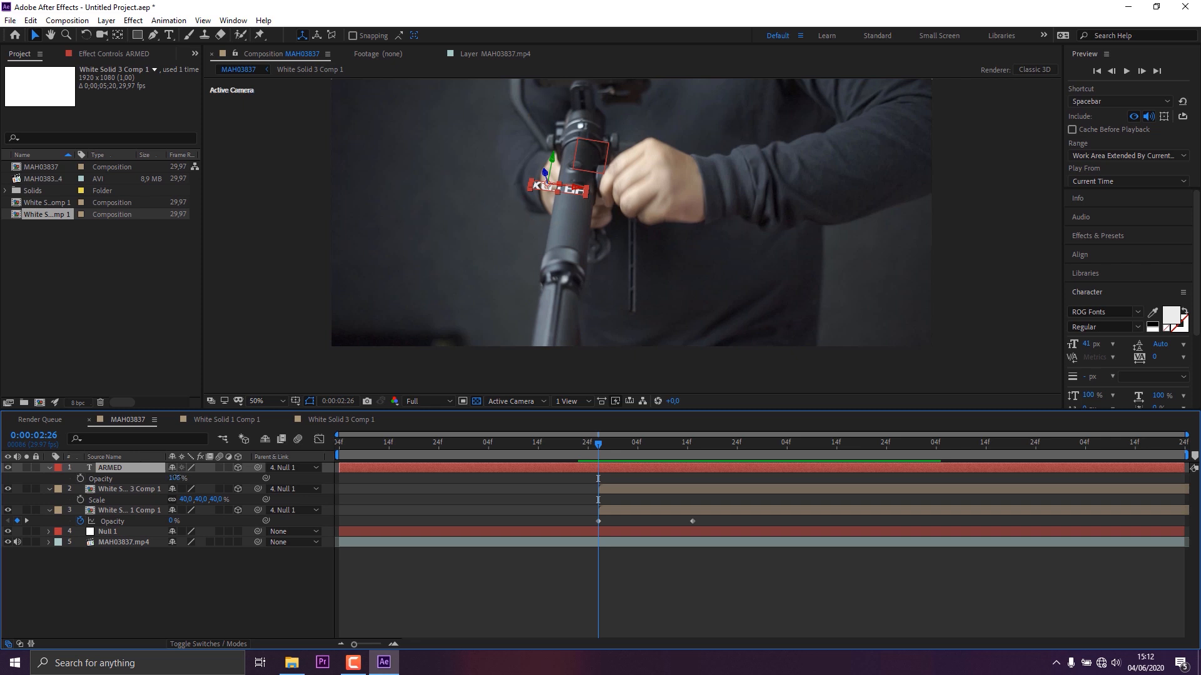
drag(179, 479, 39, 491)
click(80, 479)
drag(619, 453, 653, 455)
drag(171, 478, 225, 479)
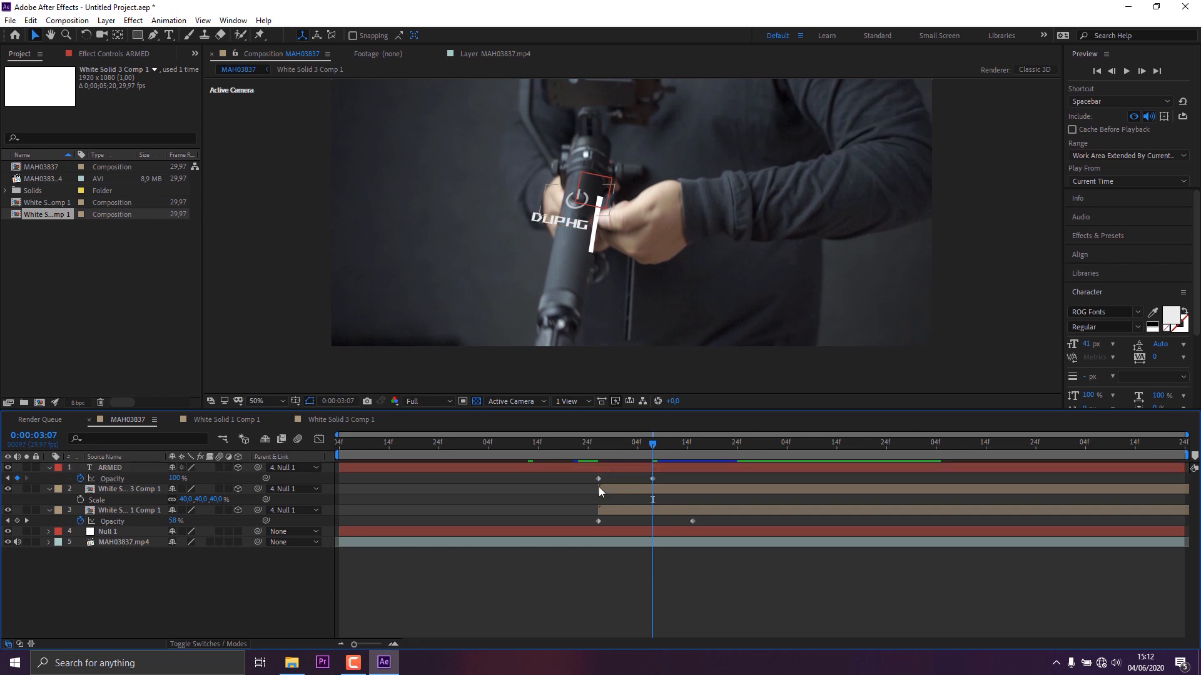
Step: Scrub from before 0:00:02:26 to 0:00:03:28 to check the text's fade-in and unscrambling
drag(583, 443, 710, 456)
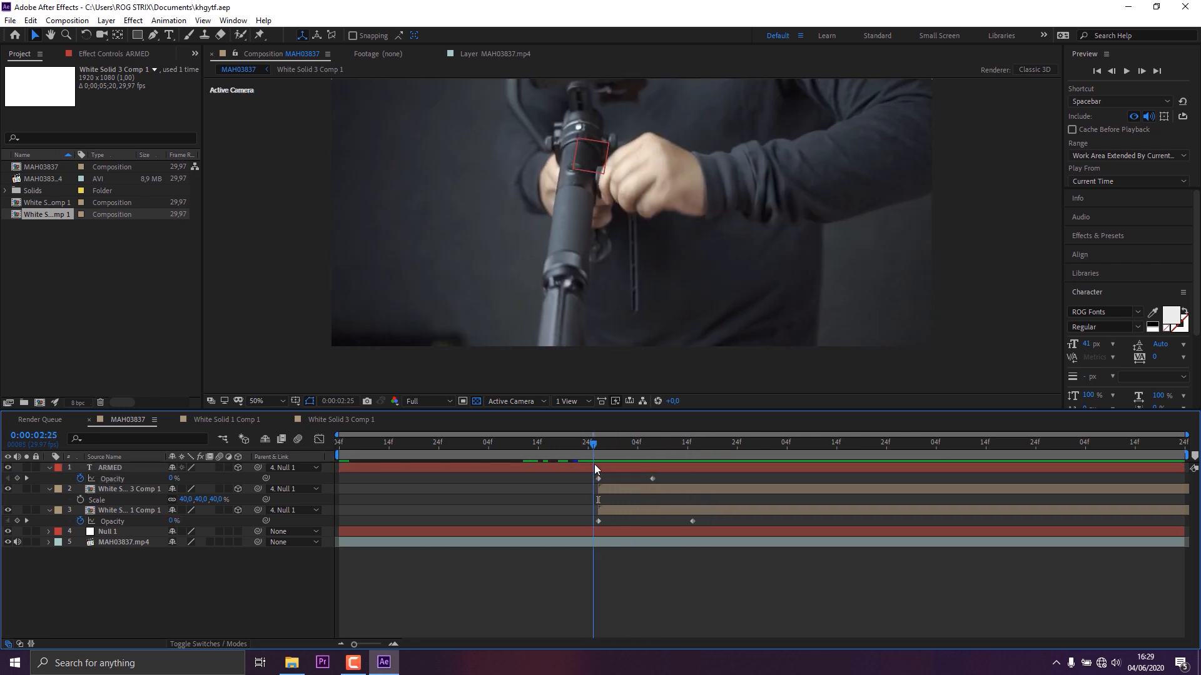
drag(595, 464, 680, 460)
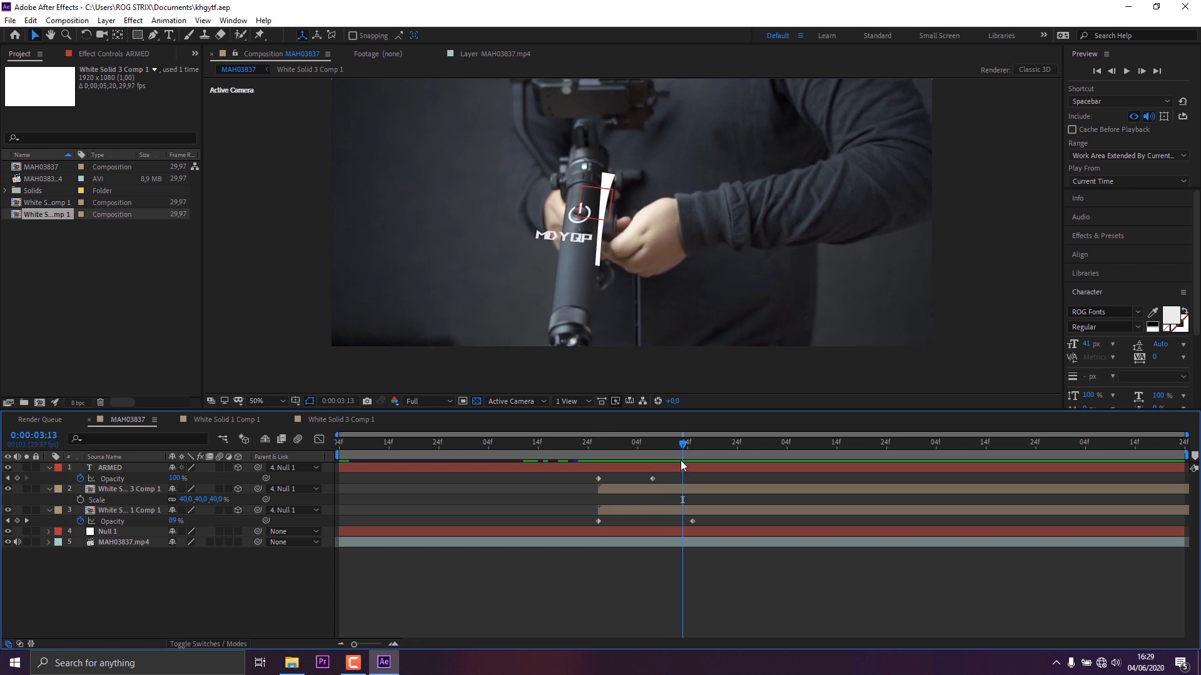
drag(693, 456, 757, 443)
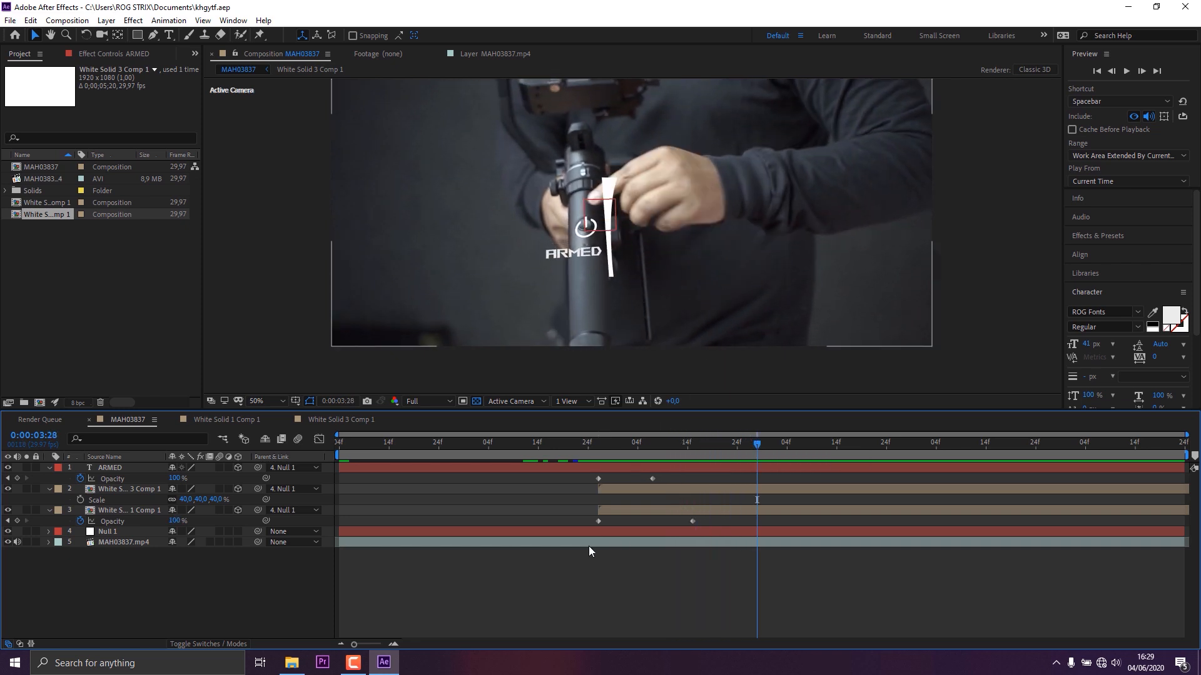
Step: Duplicate the MAH03837.mp4 footage layer, place the copy above all other layers and hide it
click(129, 542)
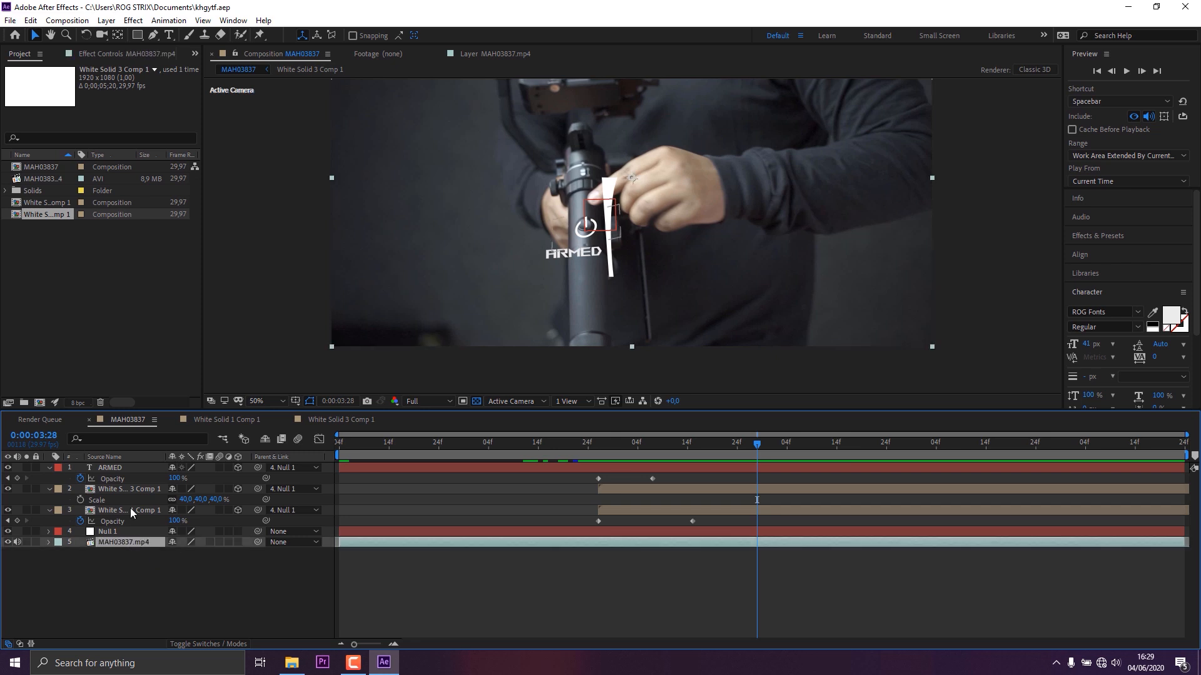
key(ctrl+d)
drag(144, 543, 141, 465)
click(8, 468)
Step: Trim the duplicated footage layer to the span where the hand covers the graphics, from 0:00:03:26 to 0:00:04:18
drag(738, 442, 745, 445)
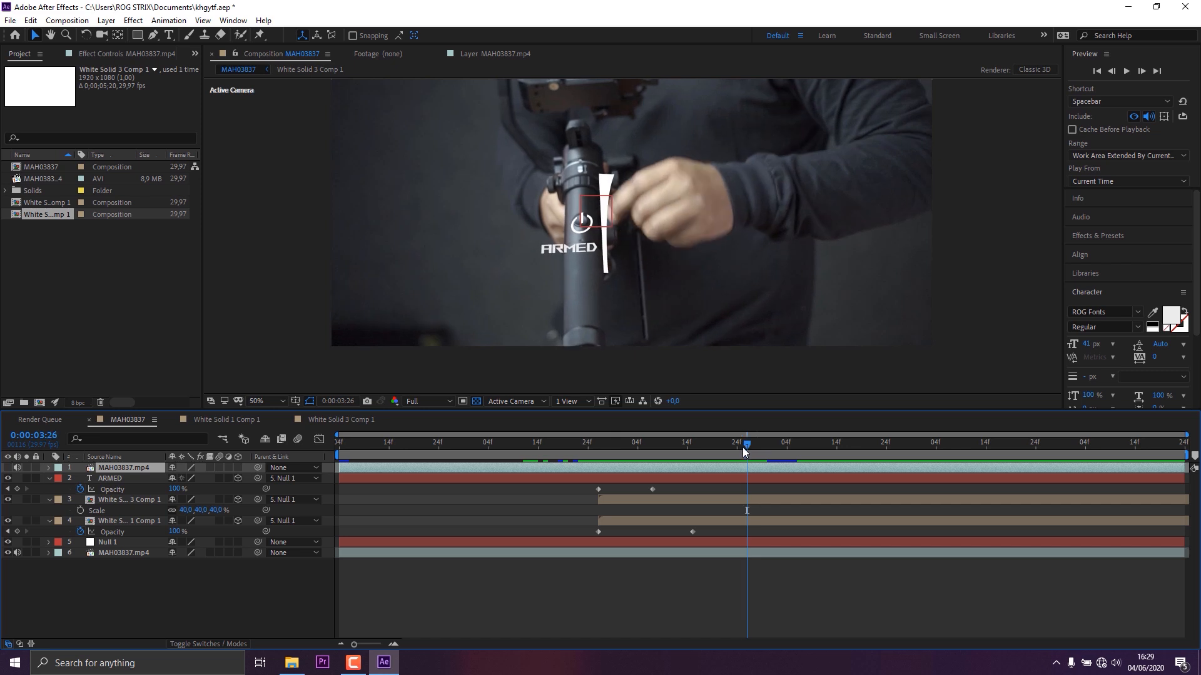
drag(338, 470, 744, 492)
drag(750, 441, 836, 431)
drag(1183, 468, 859, 484)
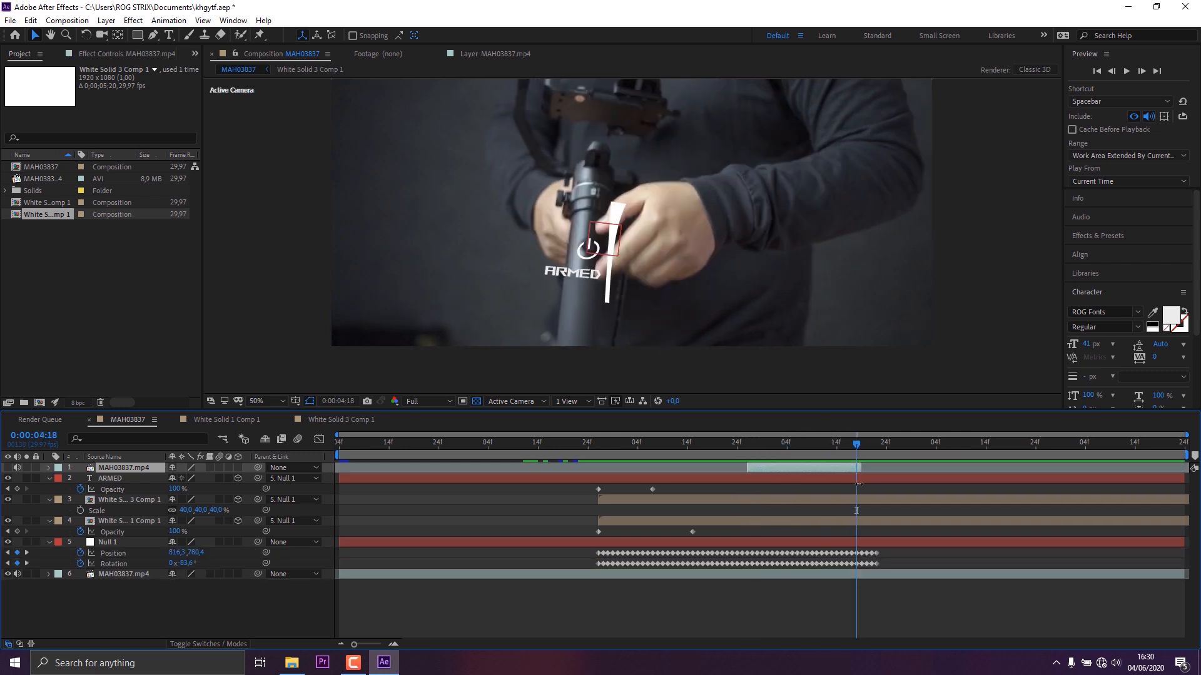
Step: Collapse the expanded properties of the text, solid comp and null layers, and make the trimmed footage copy visible
click(49, 478)
click(49, 489)
click(49, 499)
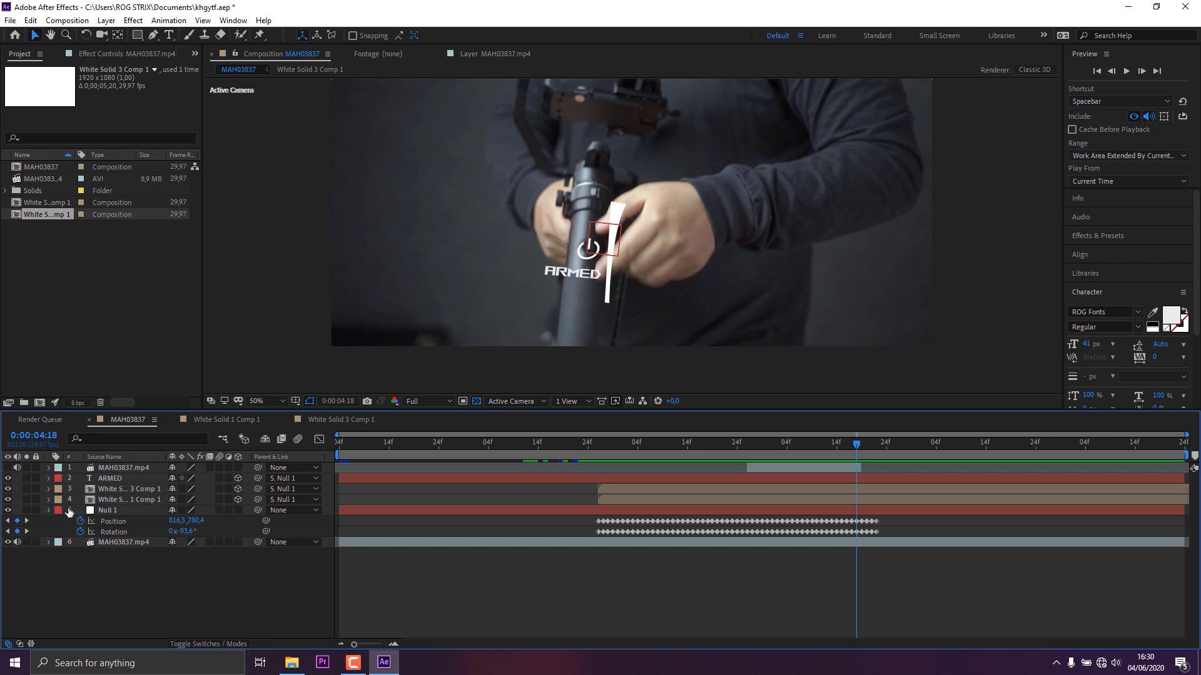
click(50, 511)
click(7, 467)
Step: Go to 0:00:03:26 and pre-compose the trimmed footage copy with the default name
click(754, 445)
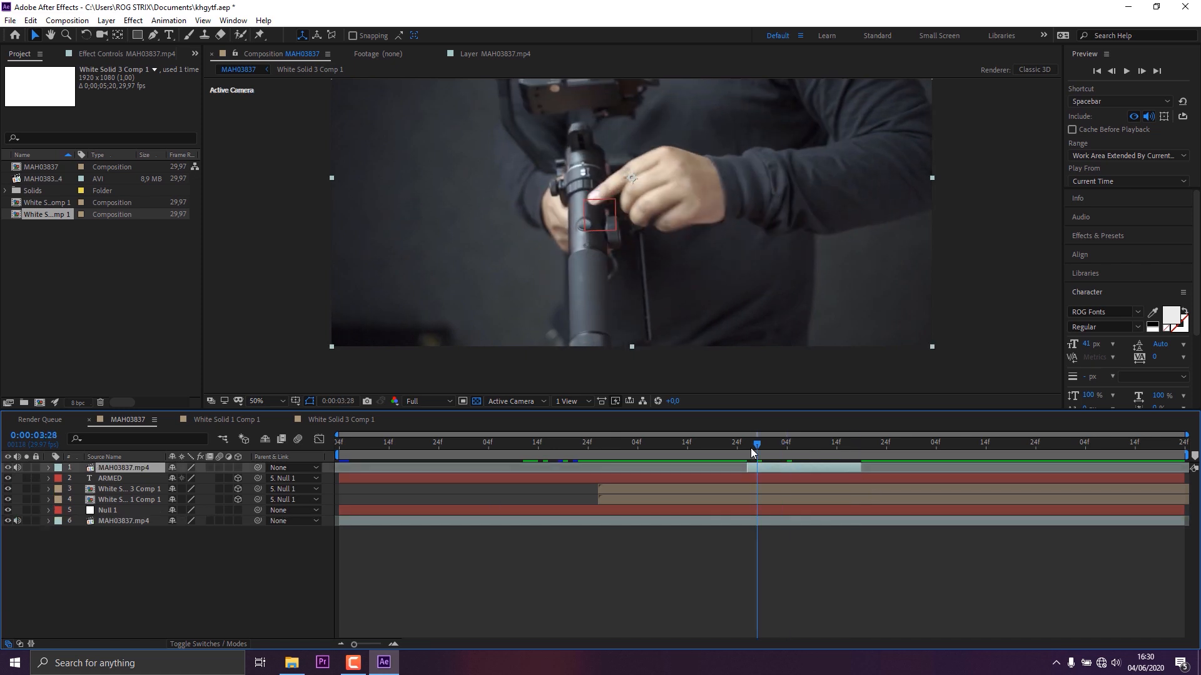
drag(752, 448, 747, 448)
right_click(814, 469)
click(852, 416)
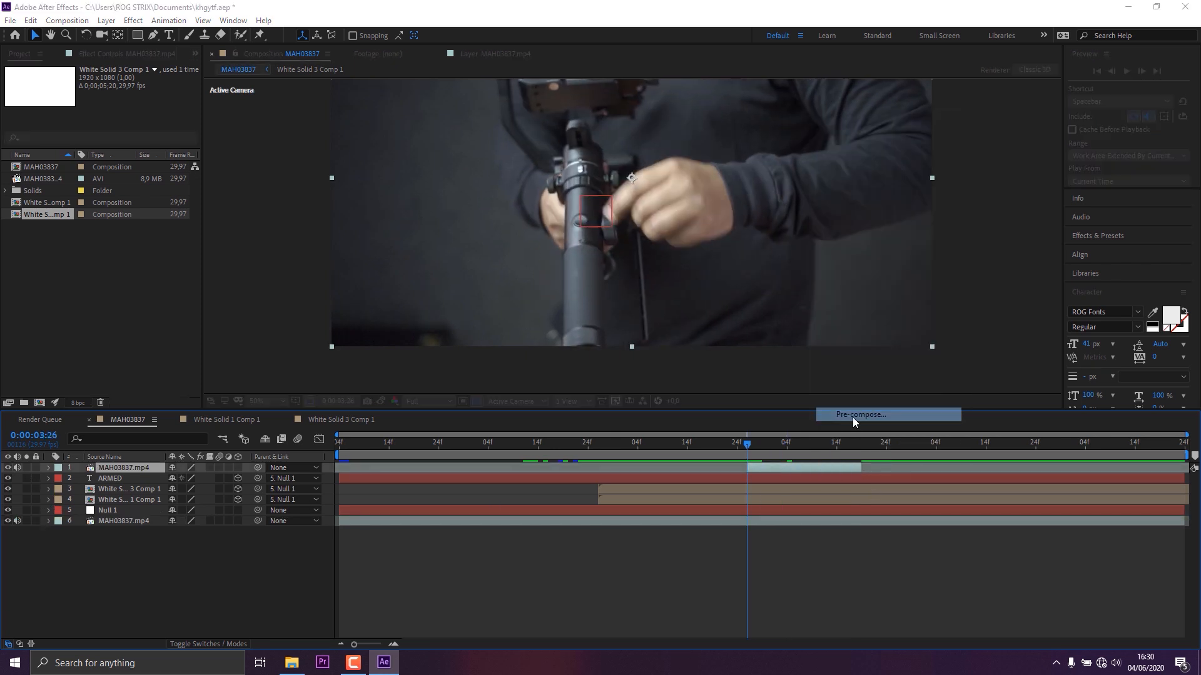
key(Return)
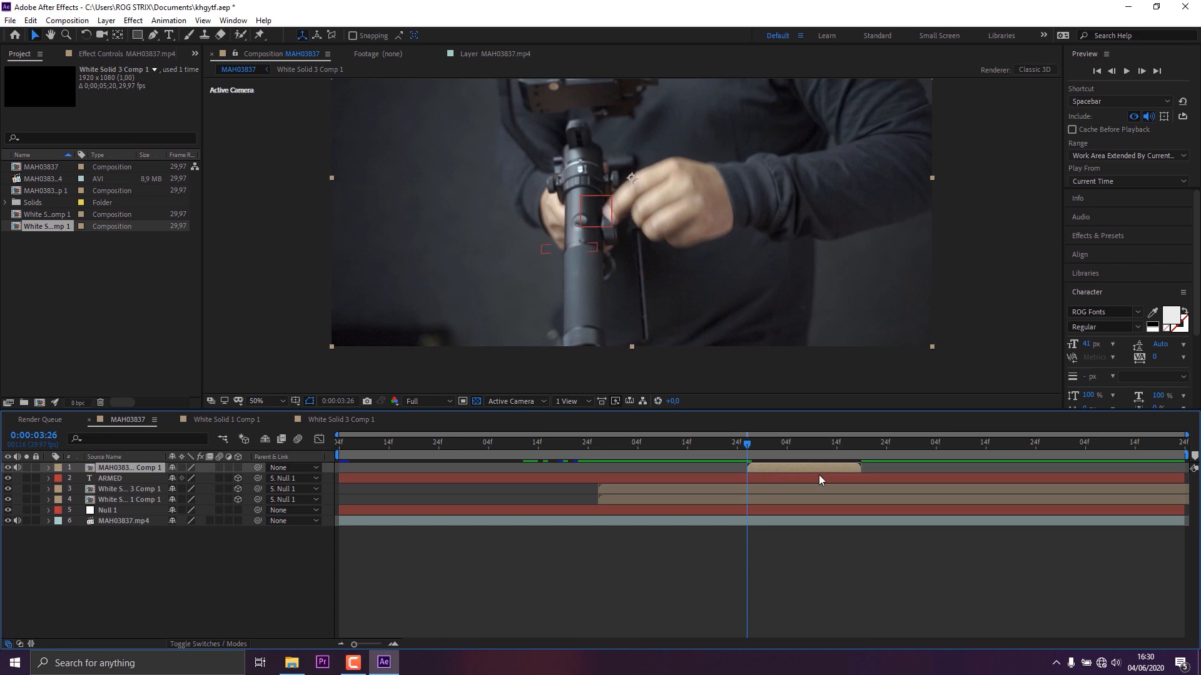
Step: Isolate the pointing hand in the pre-composed footage with the Roto Brush and set the matte's Feather to 51.2
click(241, 36)
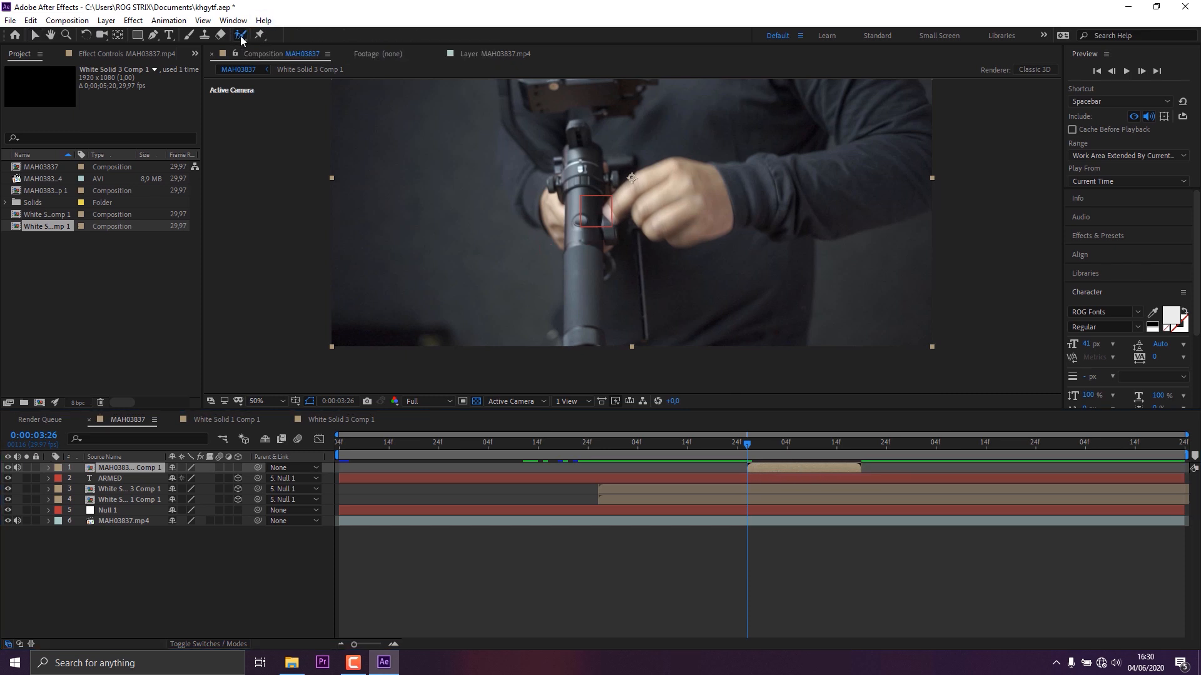
double_click(785, 468)
scroll(643, 169, down, 4)
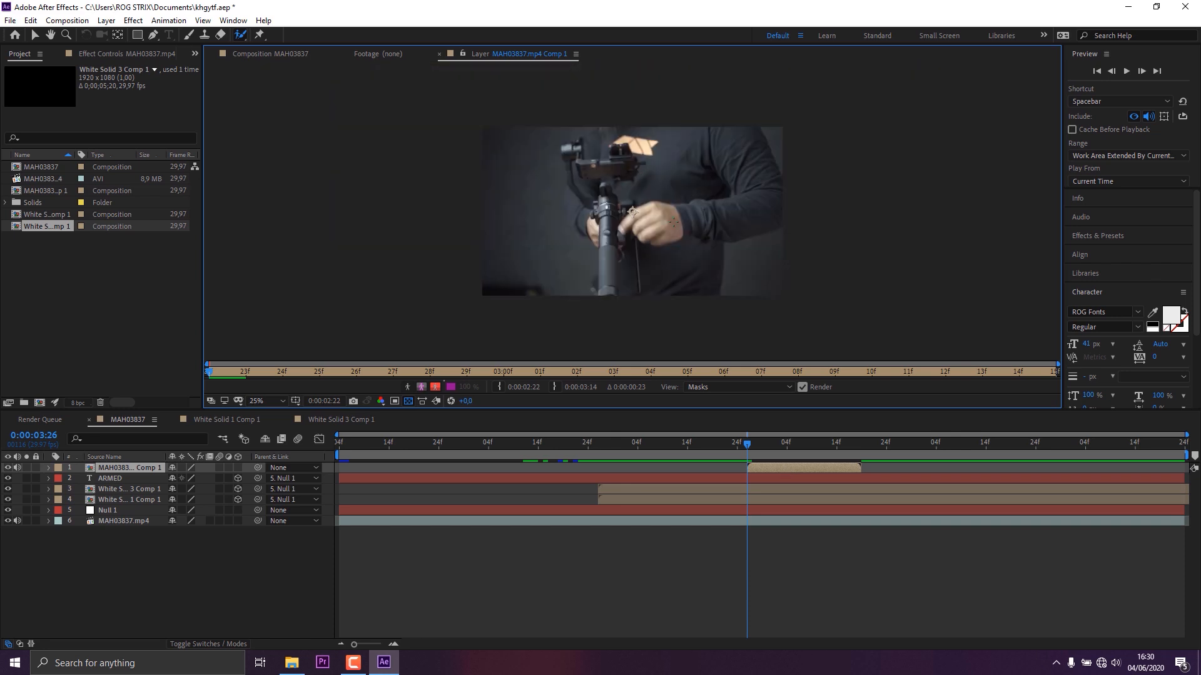
scroll(673, 222, up, 2)
scroll(760, 272, up, 1)
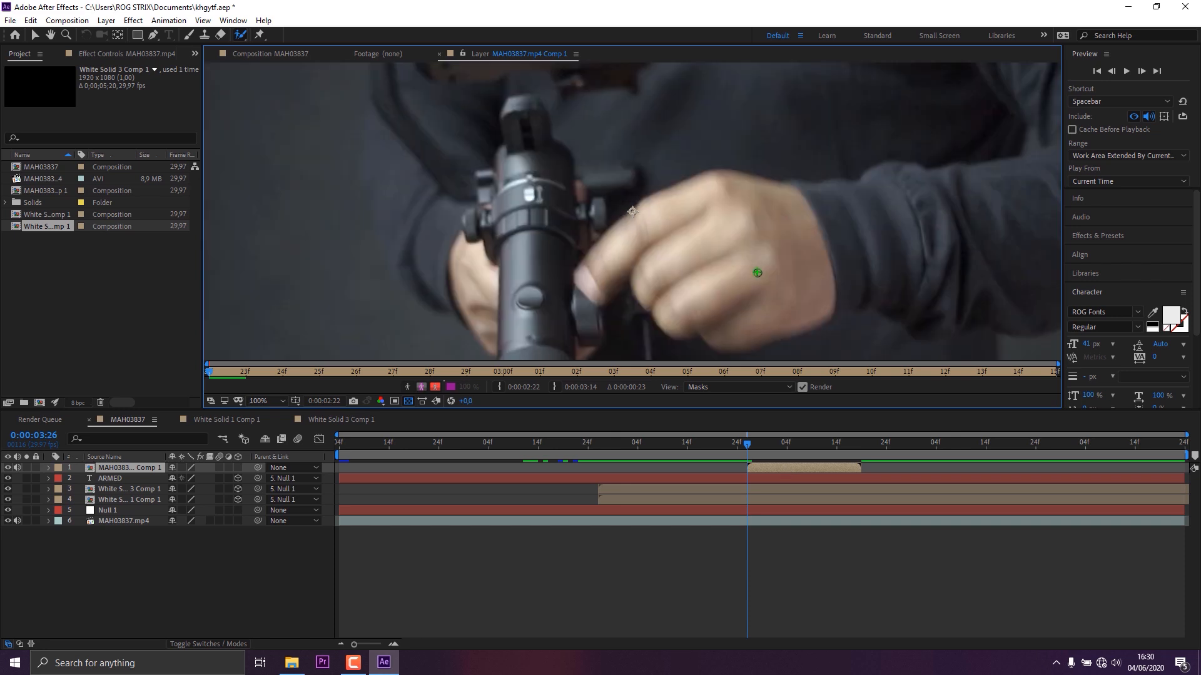
mouse_move(751, 283)
mouse_down()
mouse_move(715, 225)
mouse_move(648, 219)
mouse_up()
mouse_move(492, 222)
mouse_down()
mouse_move(522, 172)
mouse_move(630, 127)
mouse_move(674, 144)
mouse_move(705, 199)
mouse_move(700, 231)
mouse_move(645, 255)
mouse_move(555, 198)
mouse_move(526, 196)
mouse_up()
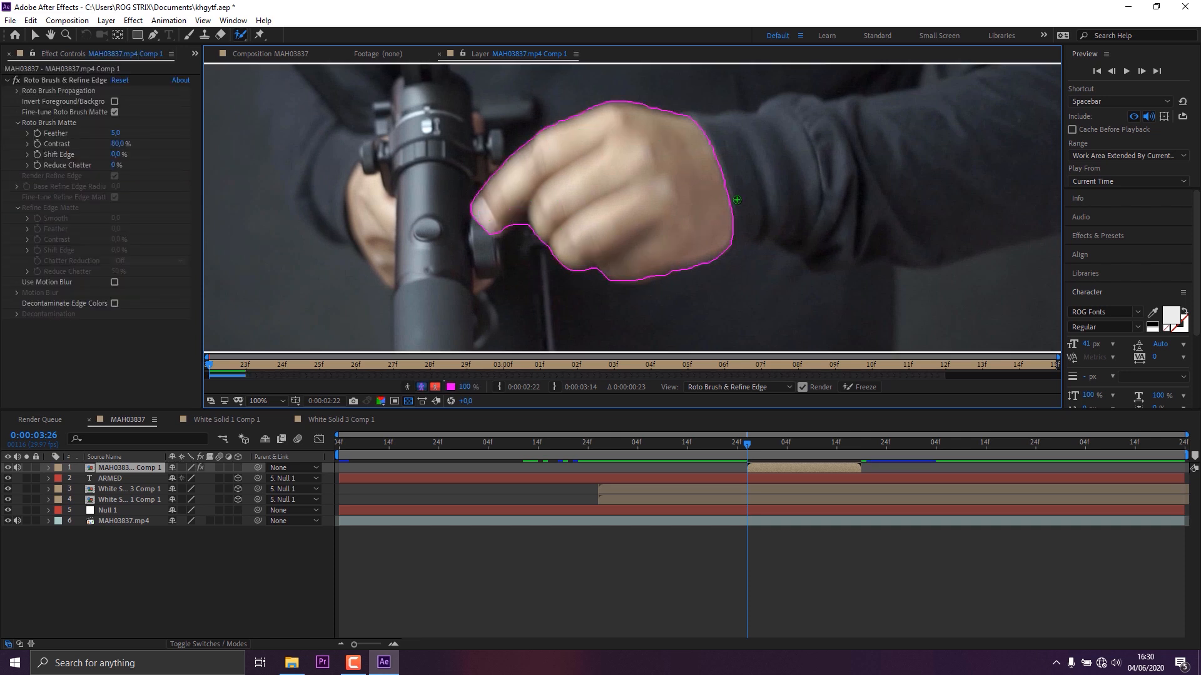
drag(149, 132, 1197, 129)
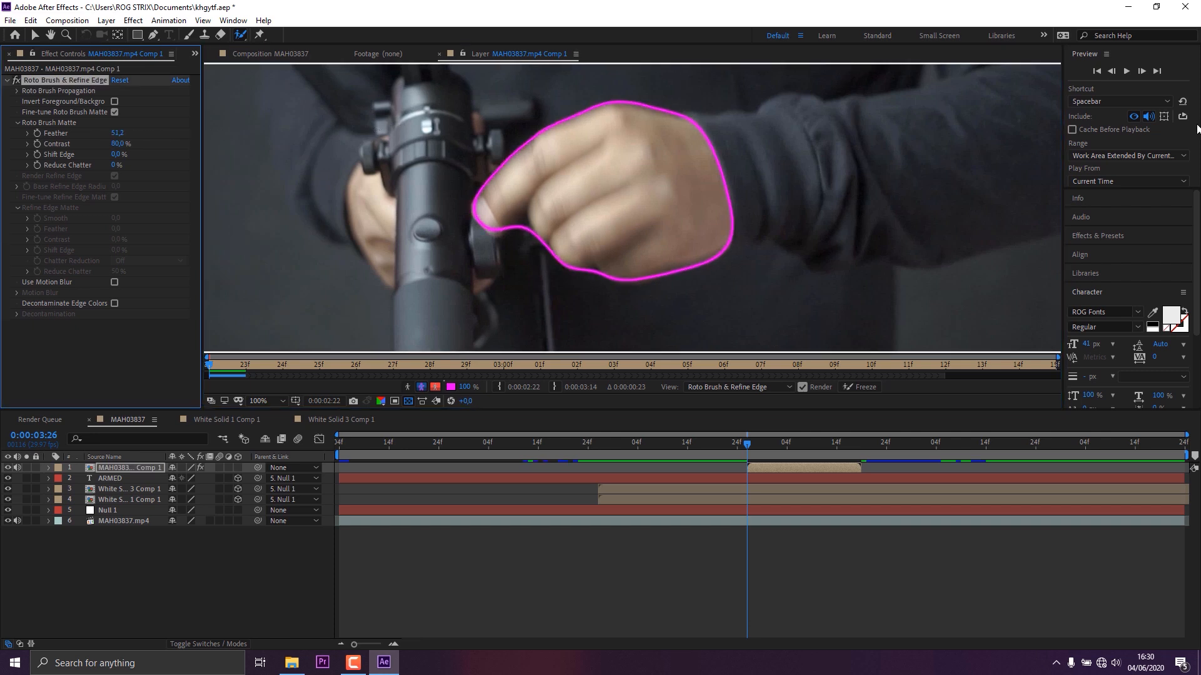
Step: Advance through the clip frame by frame, correcting the Roto Brush outline around the fingertip and between the fingers
click(1141, 72)
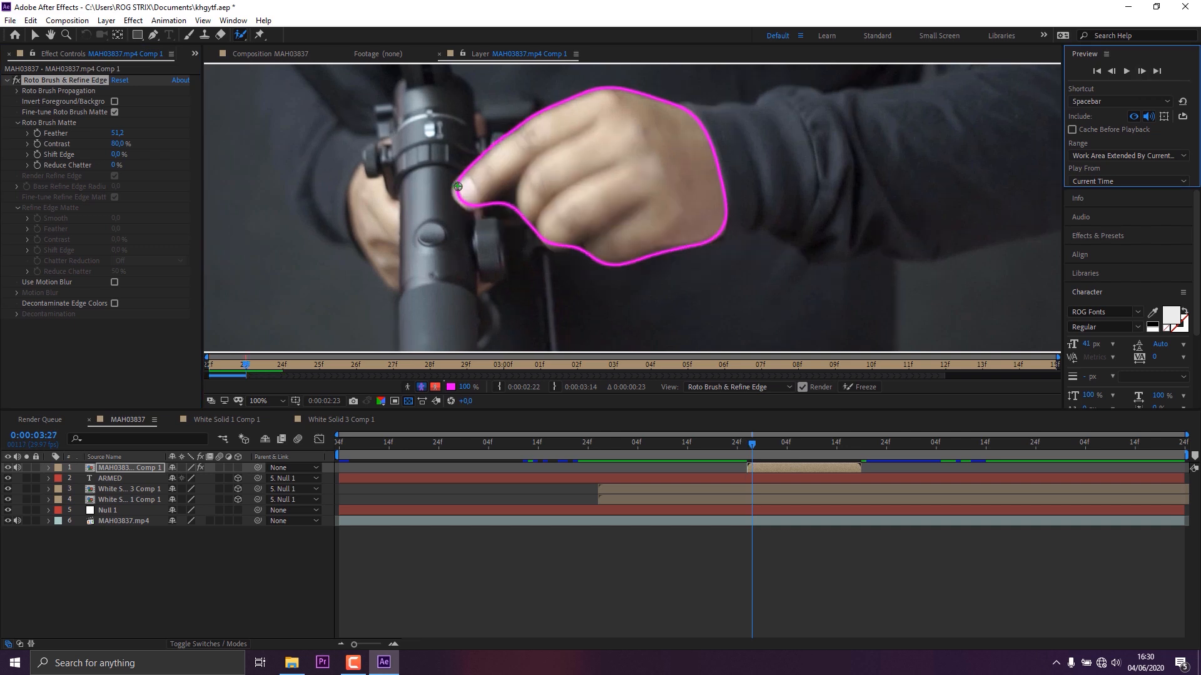
drag(471, 203, 472, 204)
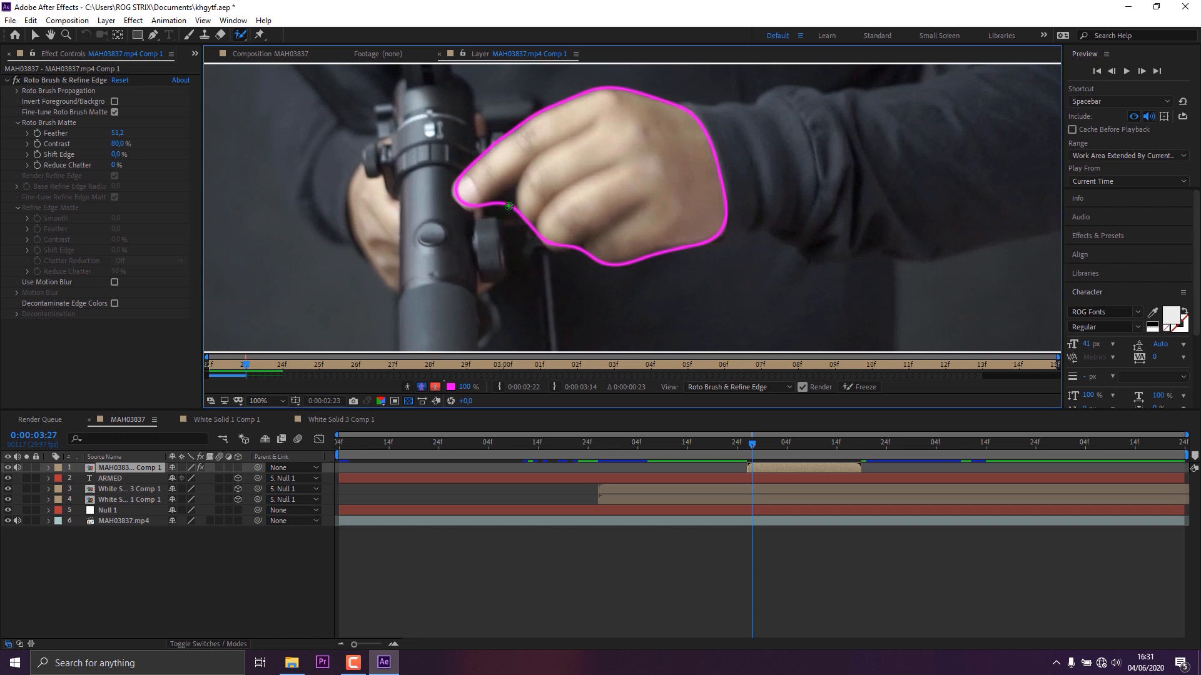
drag(508, 201, 508, 202)
click(1141, 71)
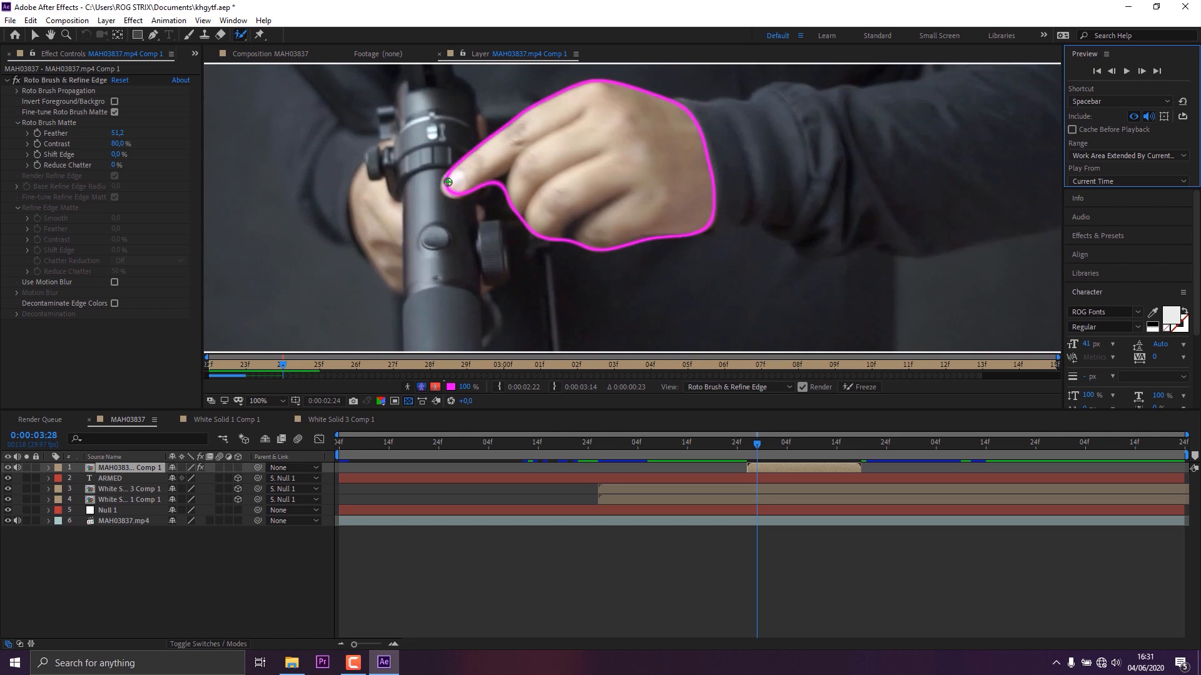
drag(461, 192, 456, 183)
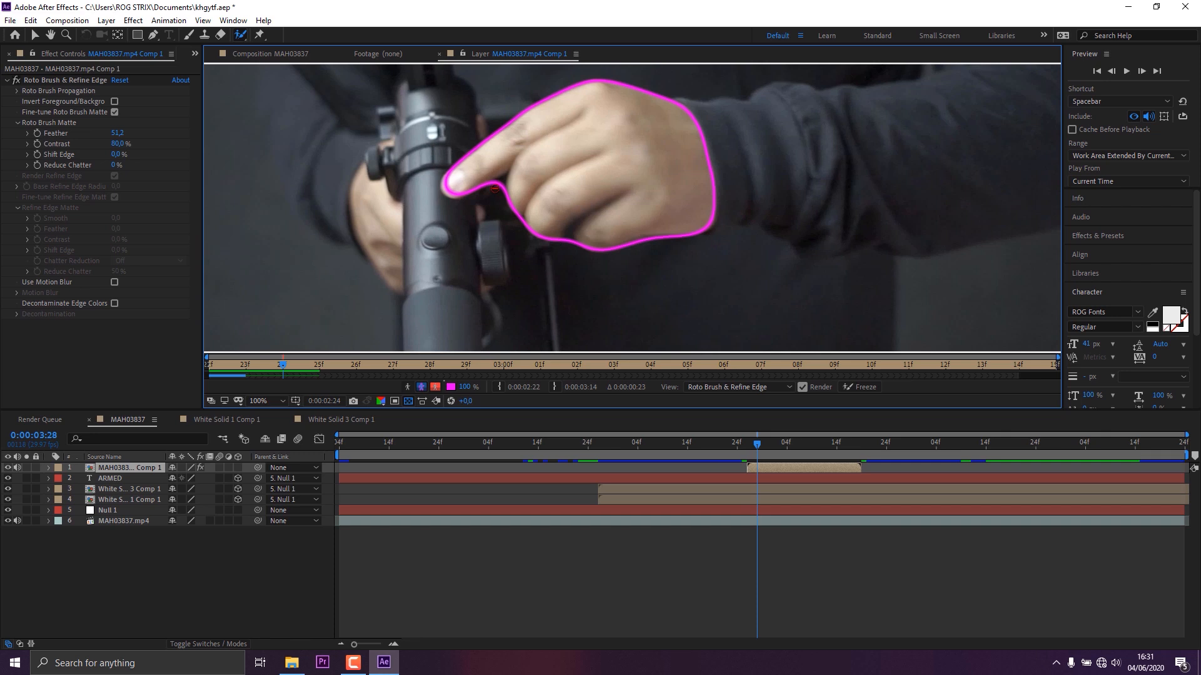
drag(509, 175, 510, 173)
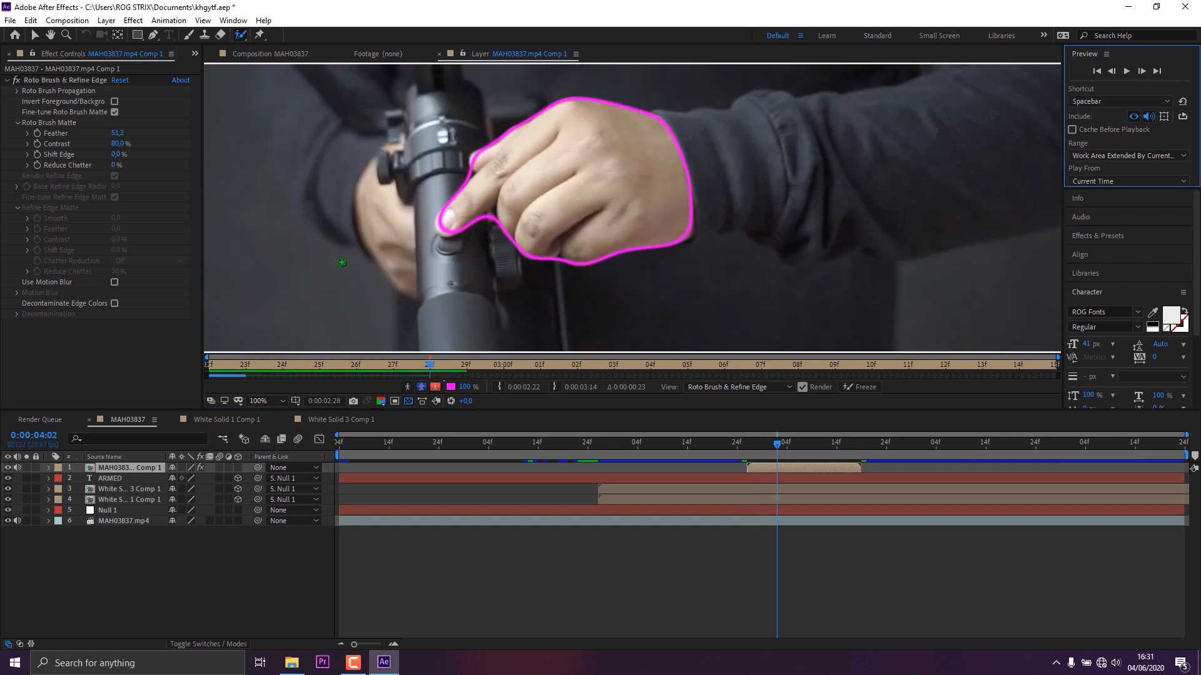
drag(445, 232, 449, 235)
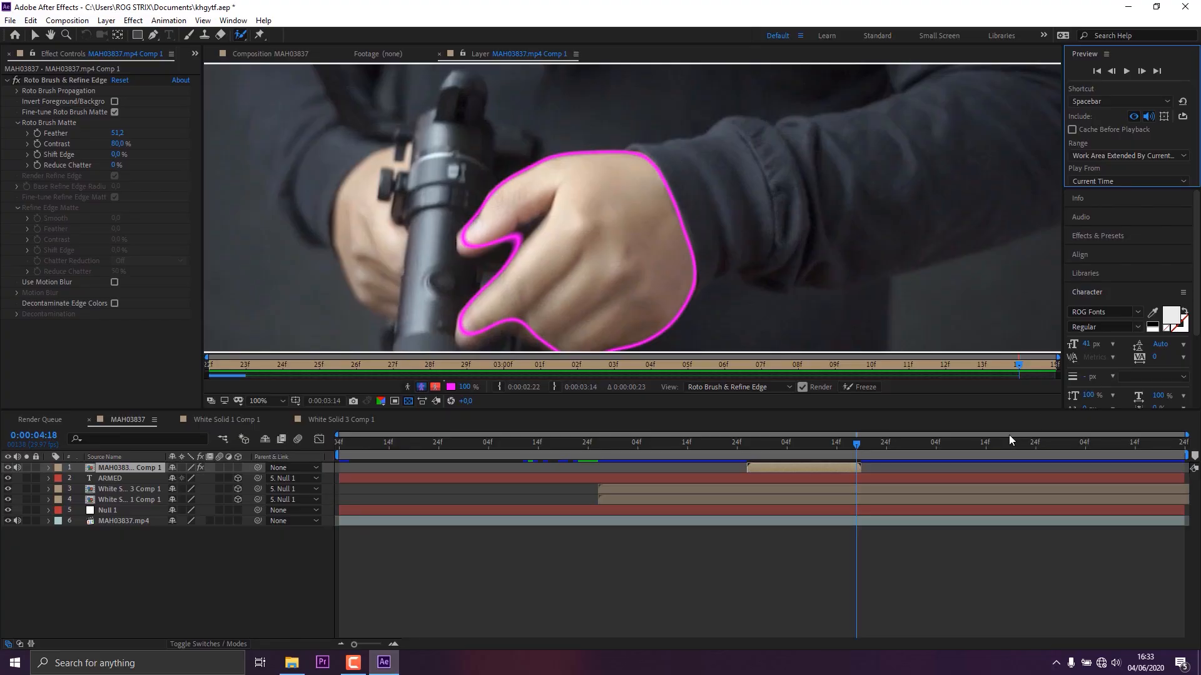
Step: Return to the MAH03837 composition and inspect closely how the cut-out finger overlaps the graphics around 0:00:03:27
click(258, 58)
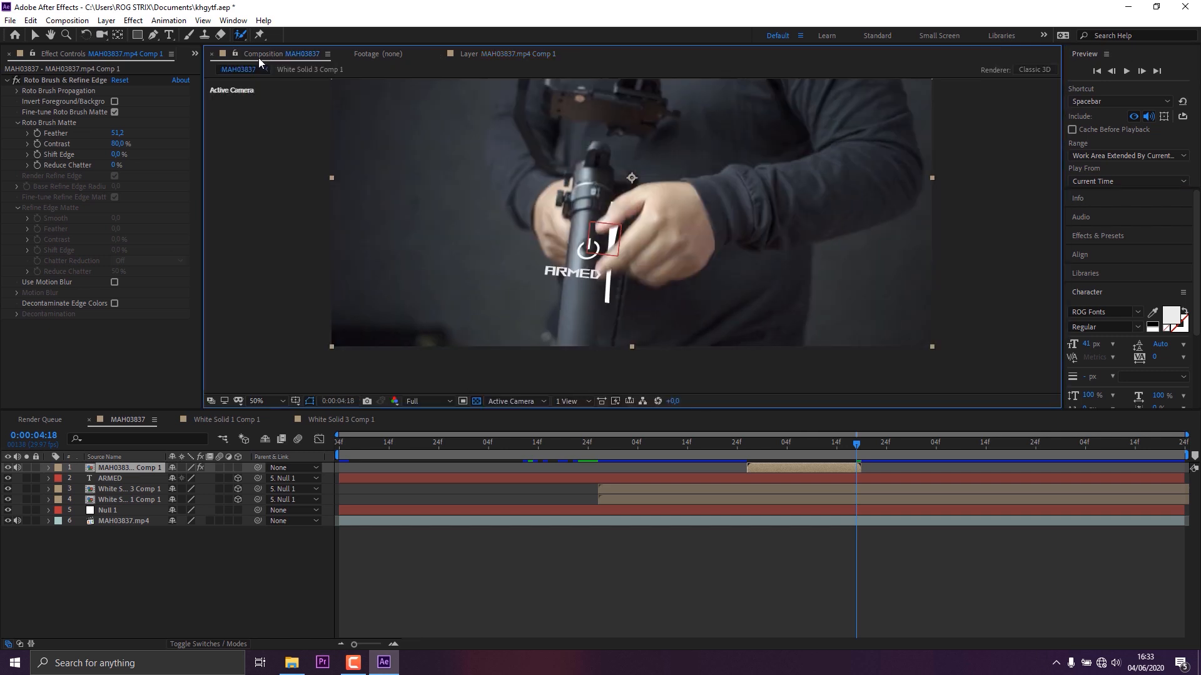
drag(720, 445, 751, 446)
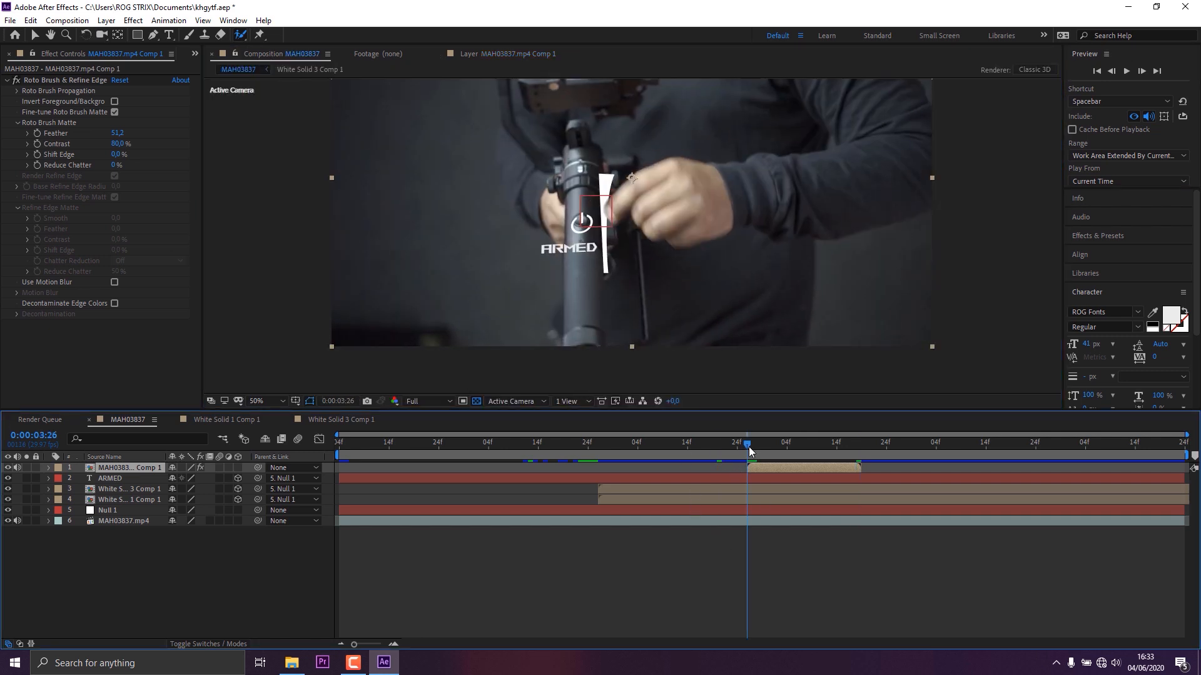
scroll(629, 235, up, 3)
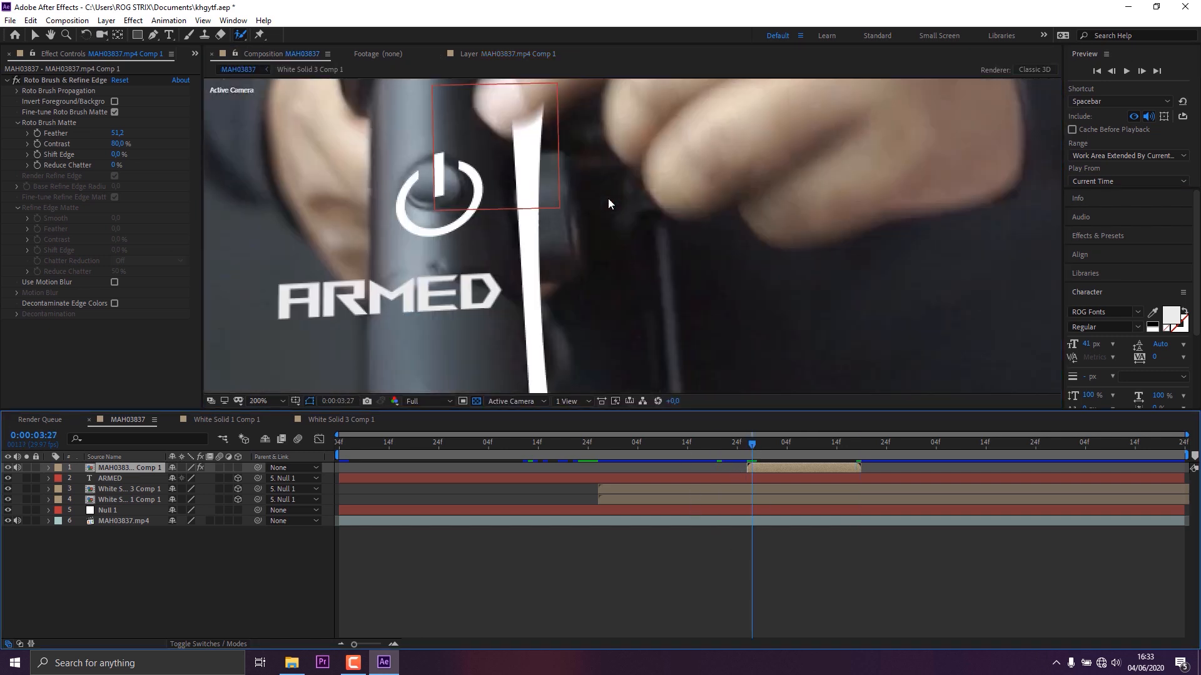
drag(510, 149, 514, 327)
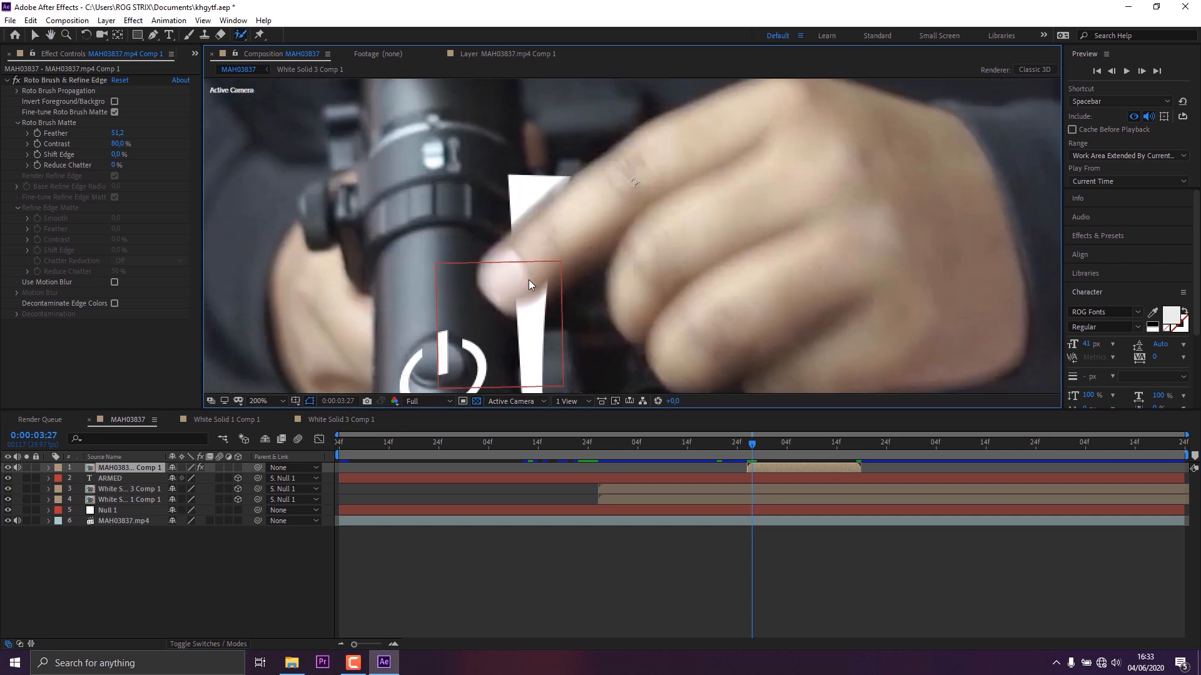
scroll(528, 279, down, 1)
drag(528, 279, 571, 218)
Step: Pre-compose the rotoscoped hand layer as MAH03837.mp4 Comp 2, moving all attributes into the new composition
right_click(764, 468)
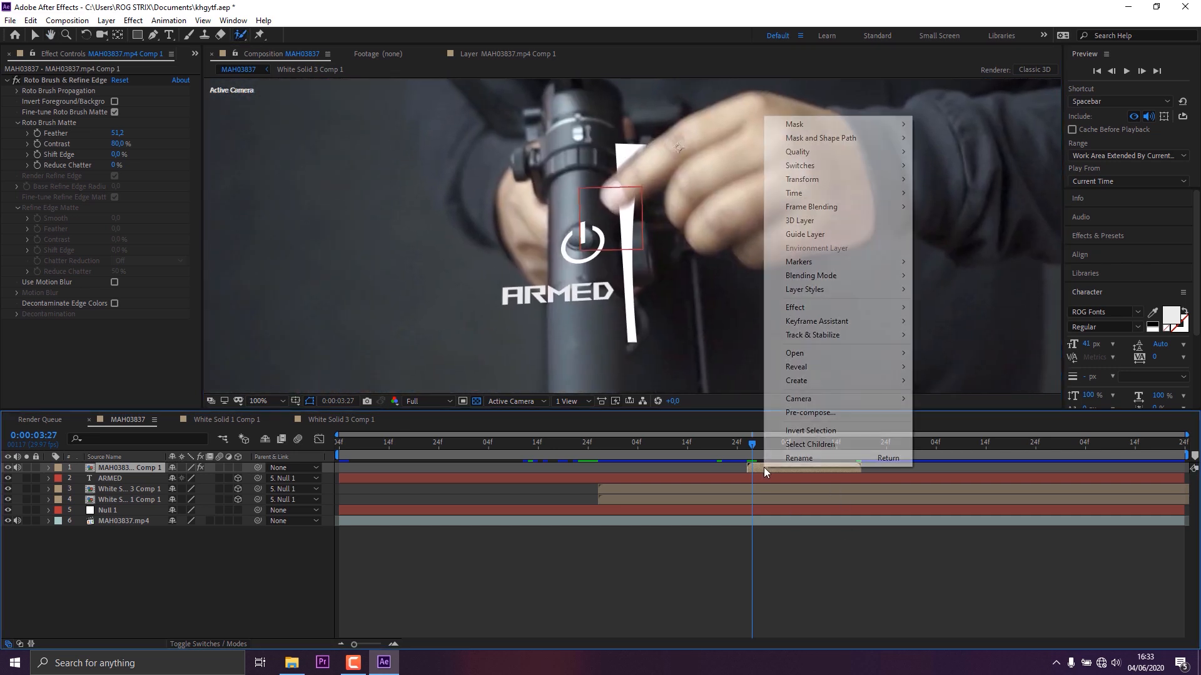
click(808, 414)
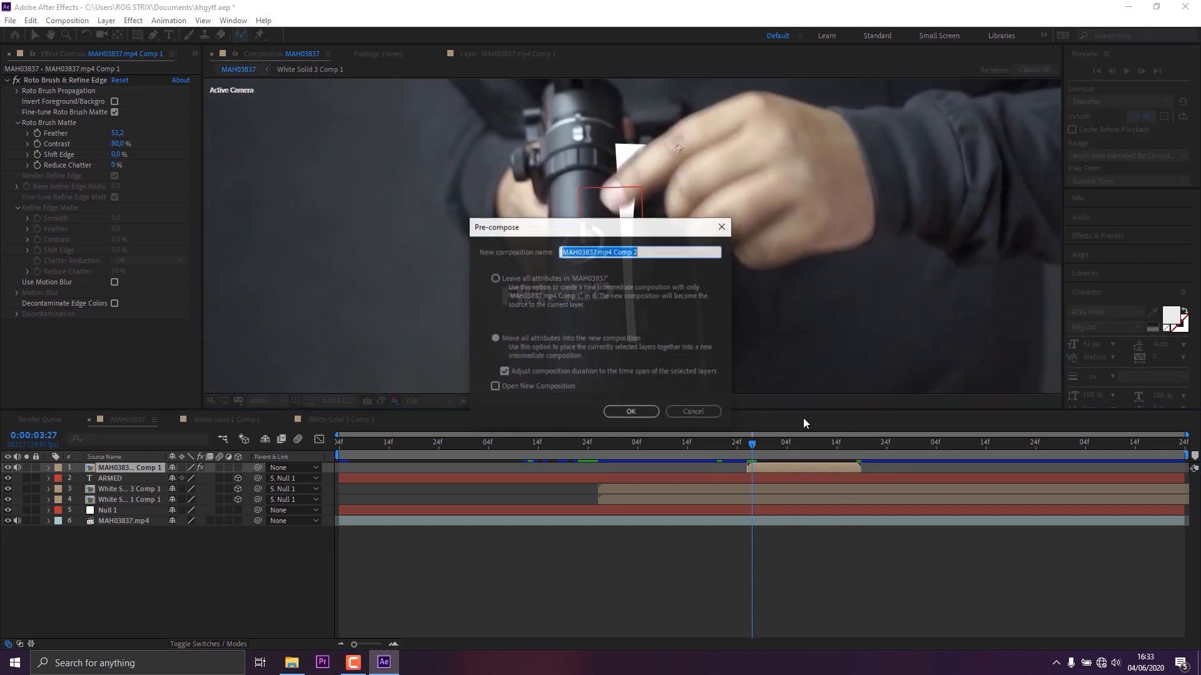
click(629, 411)
Step: Scrub through the hand section up to 0:00:04:10 and examine the finger's edges over the power icon and white shape
click(798, 443)
drag(794, 442, 770, 448)
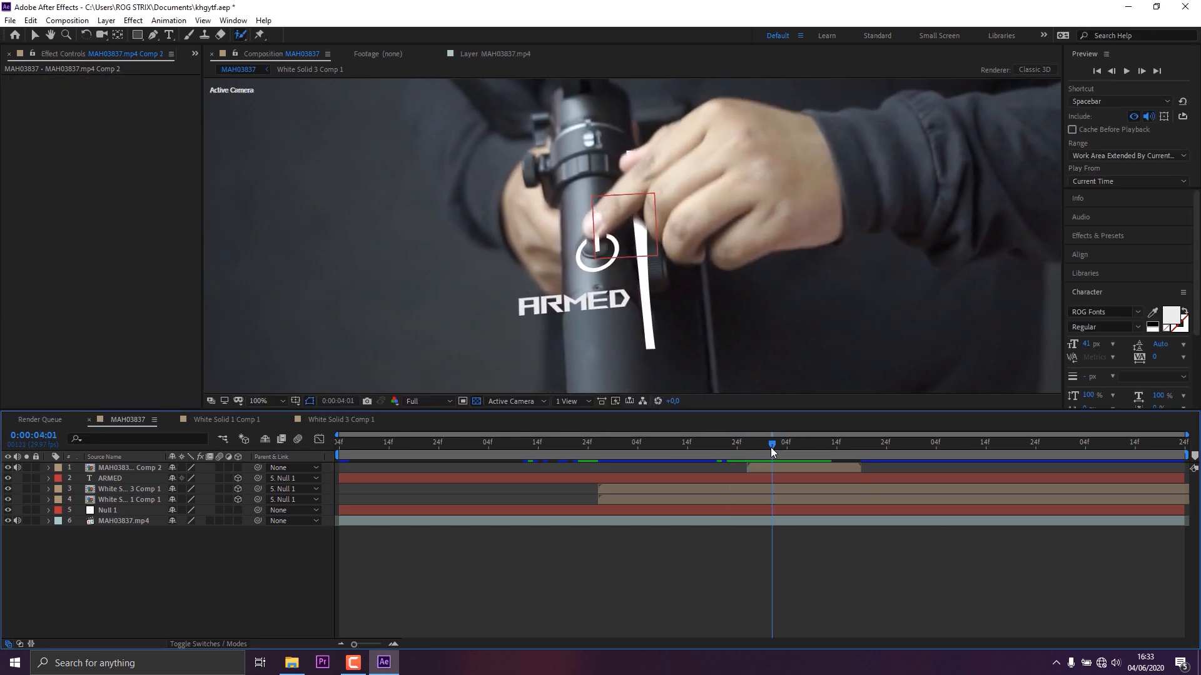
scroll(617, 215, up, 4)
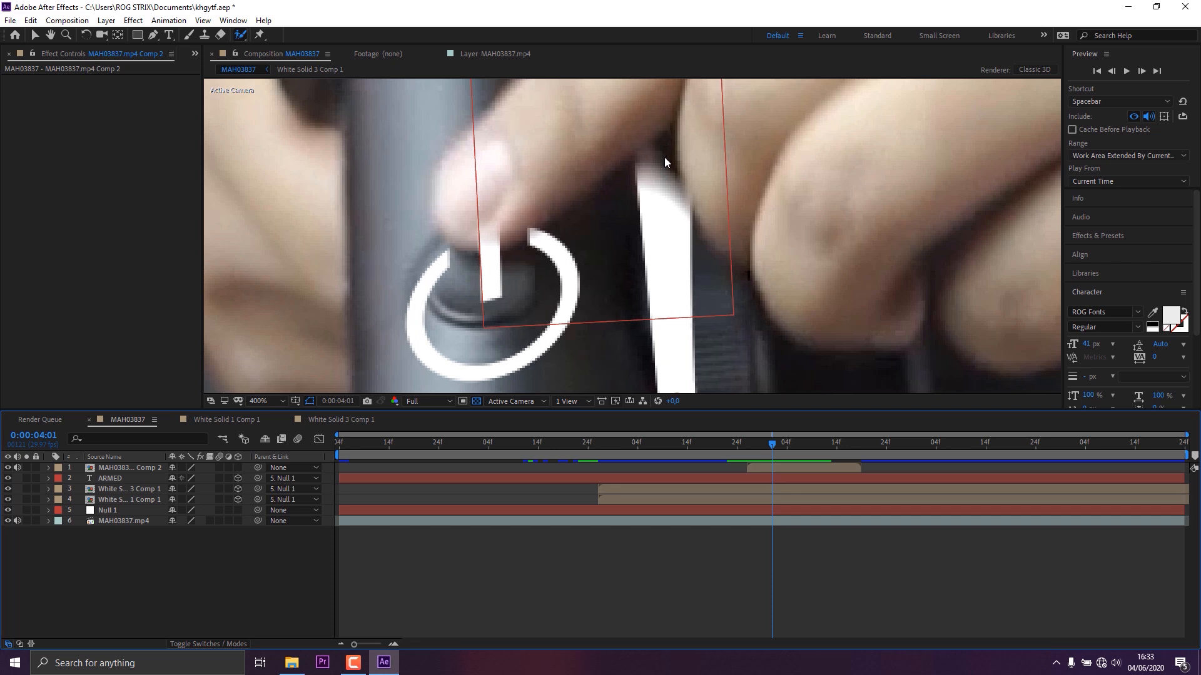
scroll(664, 157, down, 4)
drag(750, 443, 817, 441)
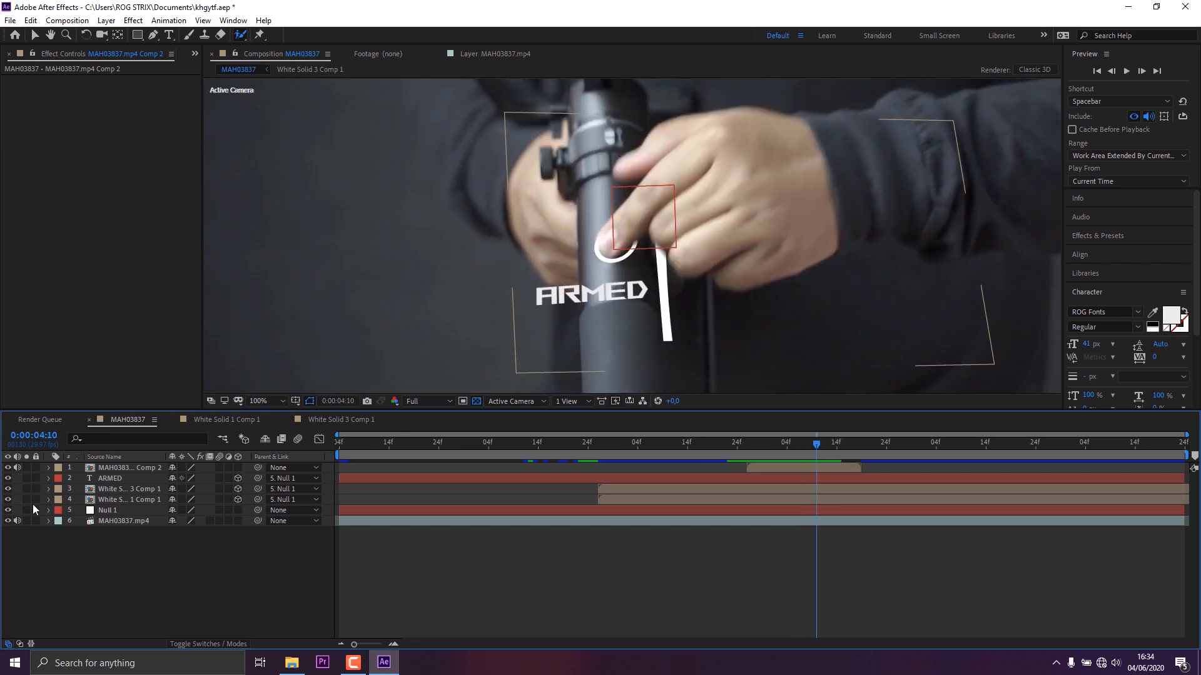
Step: Rename the White Solid 1 Comp 1 layer as power
right_click(116, 501)
click(159, 494)
text(power)
key(Return)
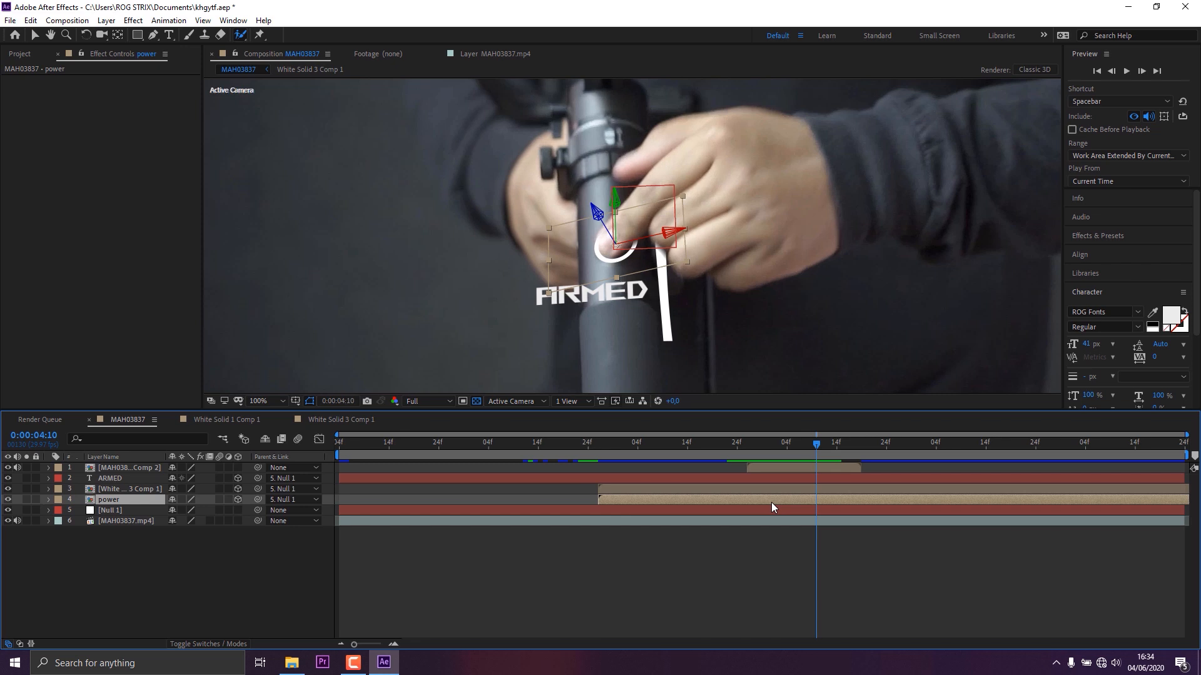
Step: Keyframe the power layer's position frame by frame from 0:00:04:10 to 0:00:04:14 so the icon follows the fingertip
key(p)
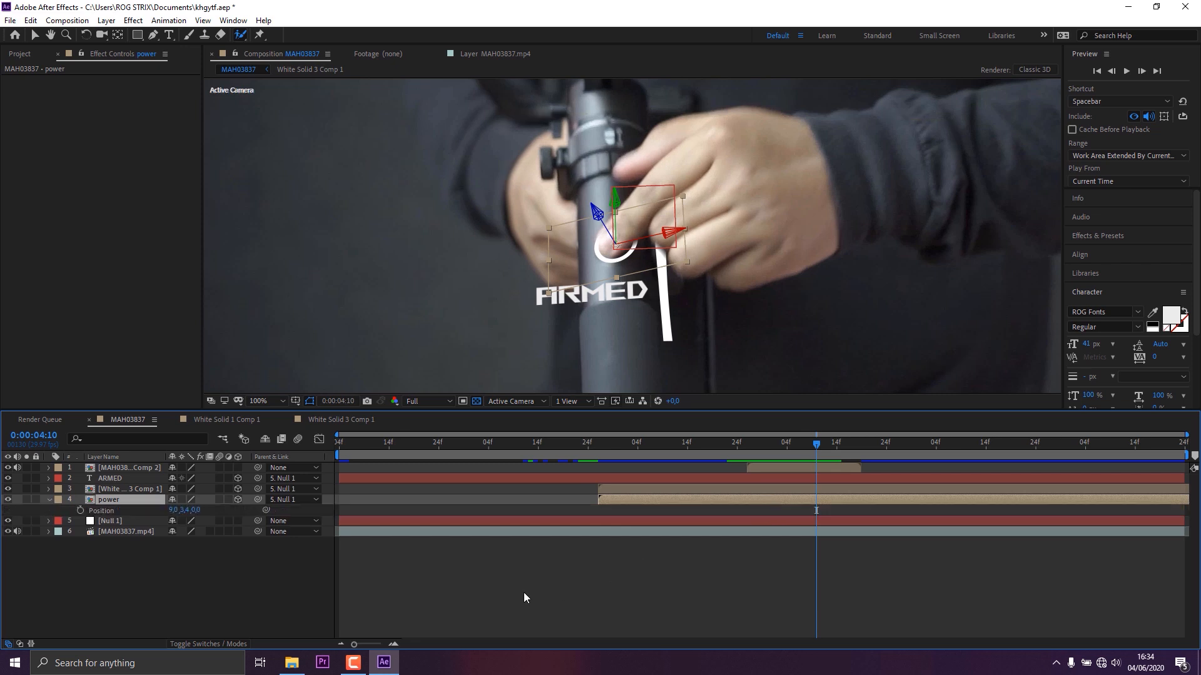
click(81, 511)
click(1141, 71)
drag(586, 269, 576, 288)
click(826, 446)
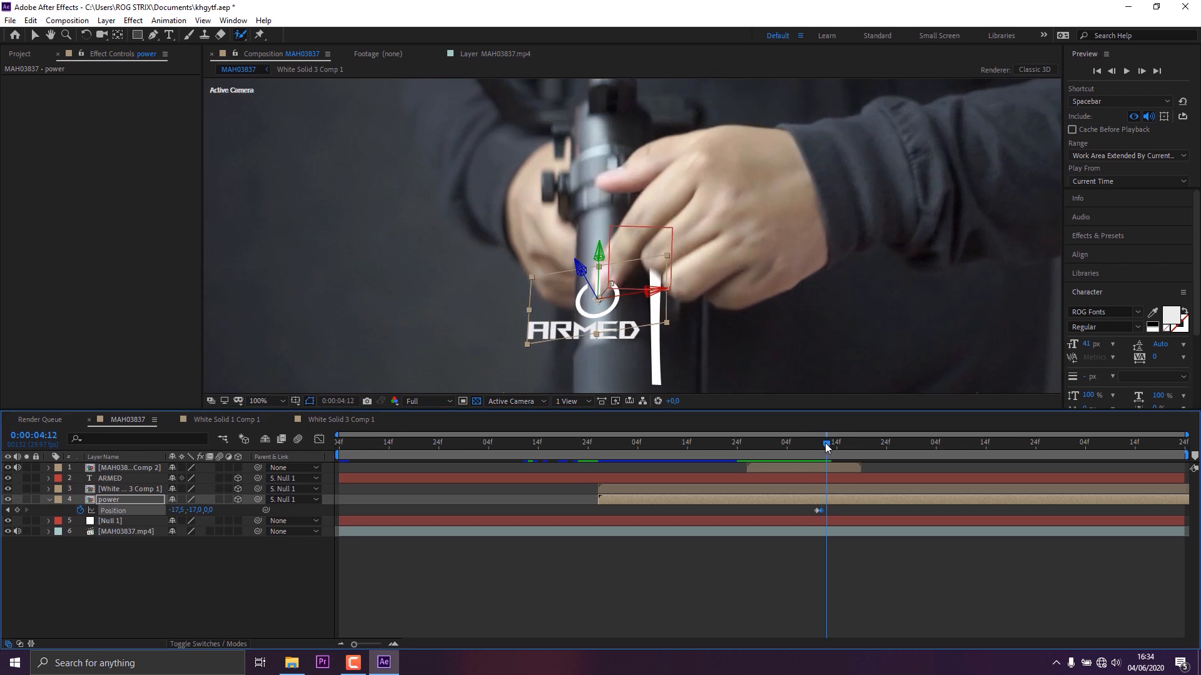
drag(581, 333, 597, 302)
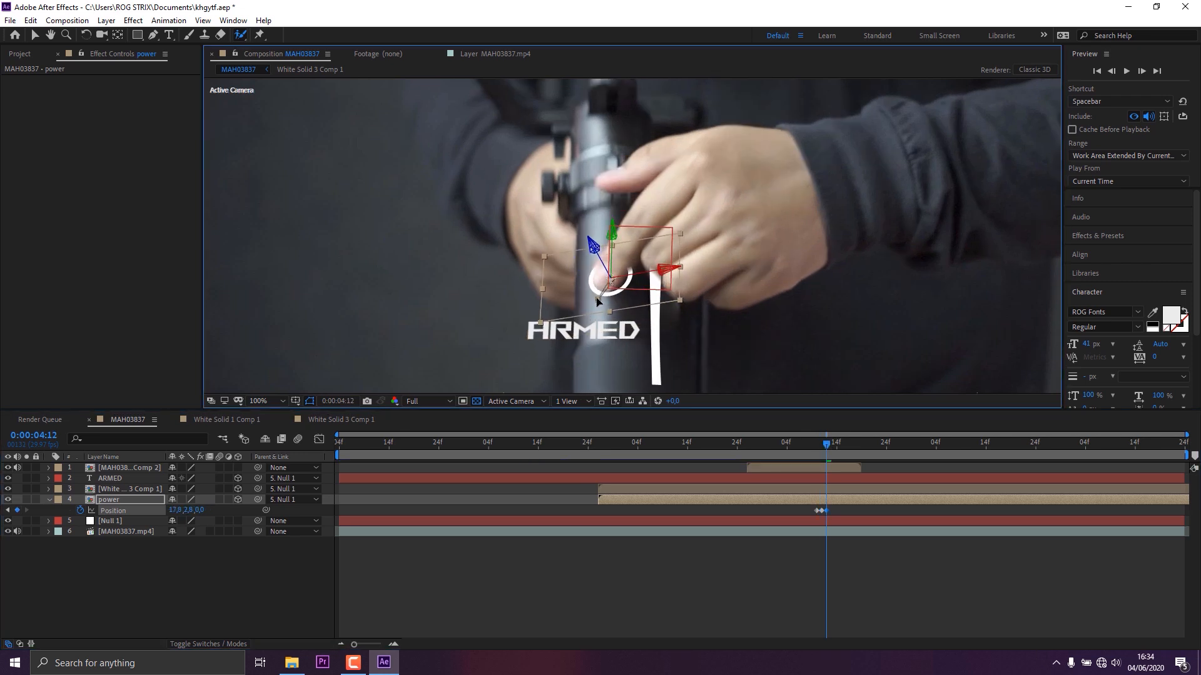
click(831, 446)
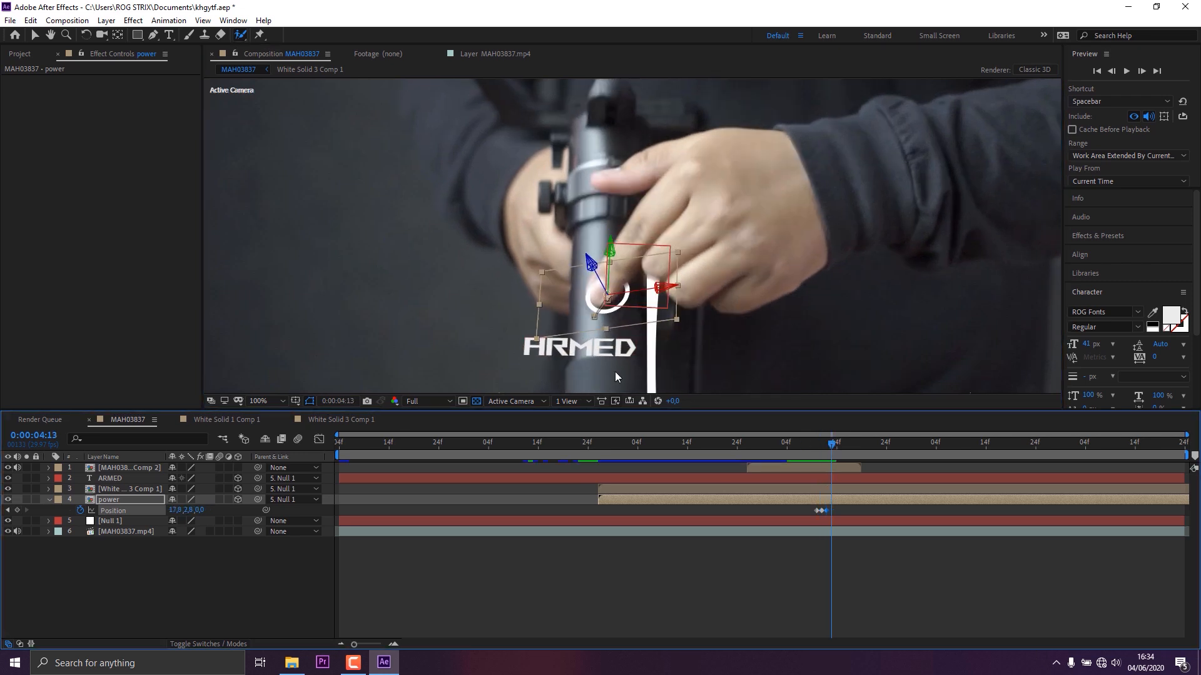
mouse_move(579, 322)
mouse_down()
mouse_move(596, 339)
mouse_move(561, 321)
mouse_up()
click(837, 446)
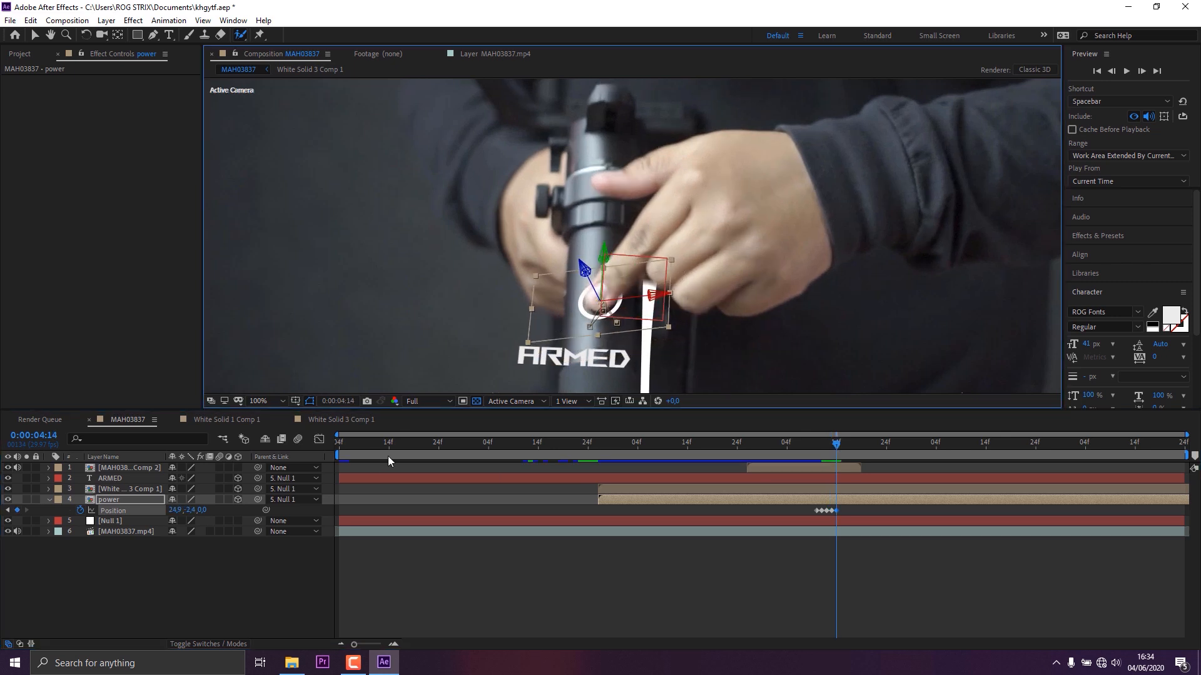
Step: Keyframe the power layer's scale at 0:00:04:14 and enlarge the icon at 0:00:04:16
key(s)
click(80, 510)
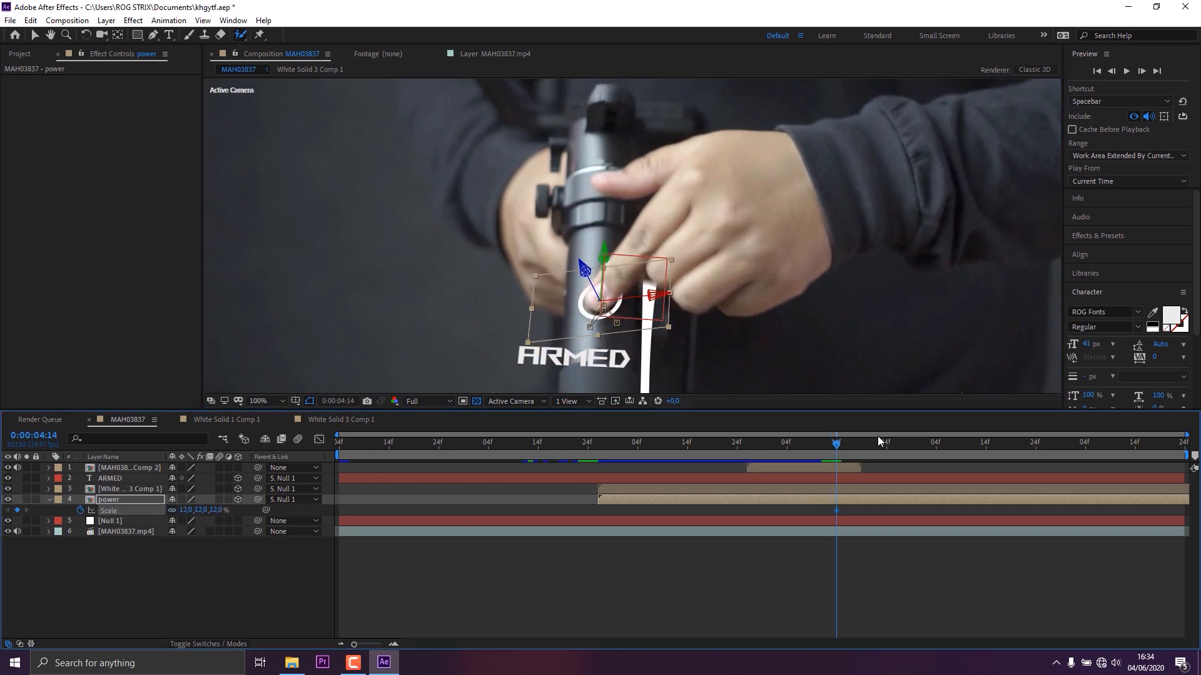
key(Page_Down)
key(Page_Down)
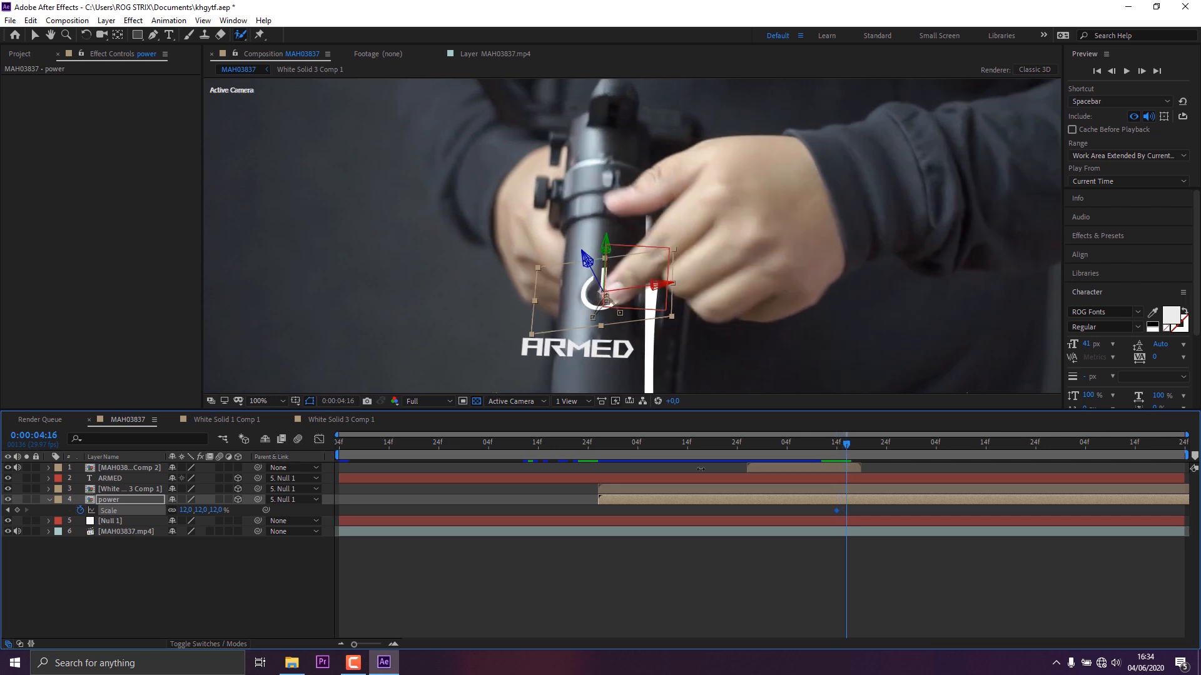
drag(219, 510, 237, 511)
drag(809, 445, 836, 454)
Step: Fade out the power layer by keyframing its opacity at 0:00:04:14 and setting it to 0% at 0:00:04:16
click(847, 500)
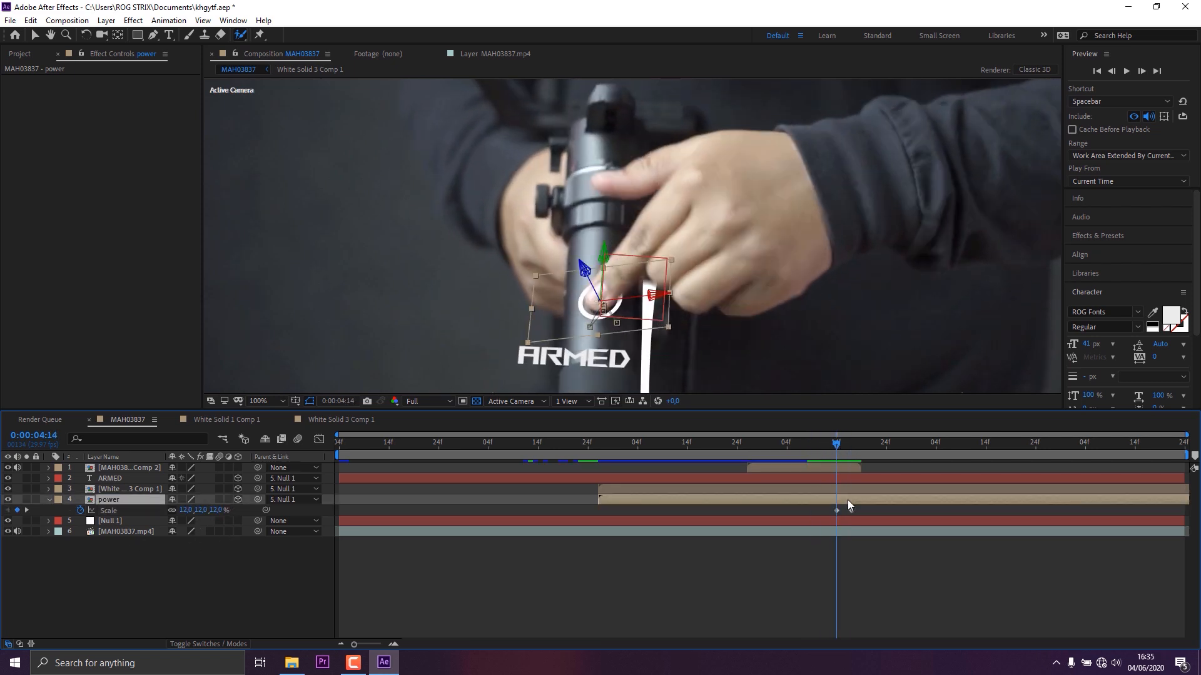
key(t)
click(17, 510)
drag(836, 444, 846, 444)
drag(174, 510, 103, 517)
click(215, 574)
Step: Turn on motion blur for the power layer and enable it for the composition, checking the icon's movement around 0:00:04:11
key(Page_Up)
key(Page_Up)
key(Page_Up)
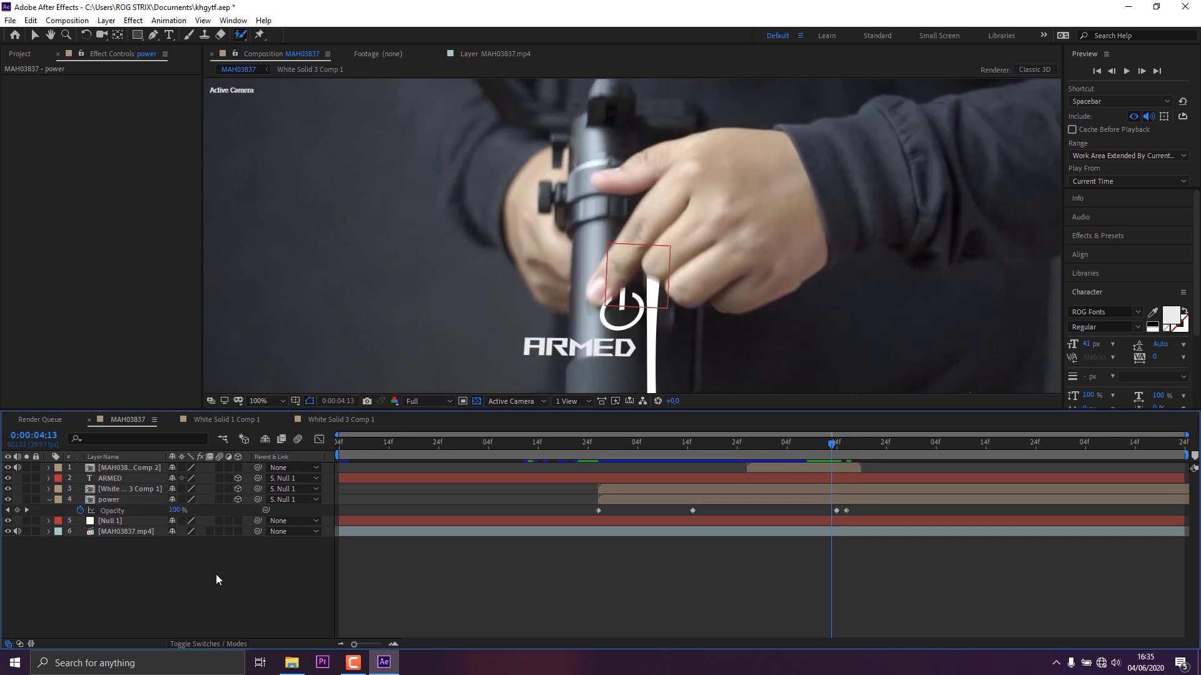
click(220, 500)
click(299, 439)
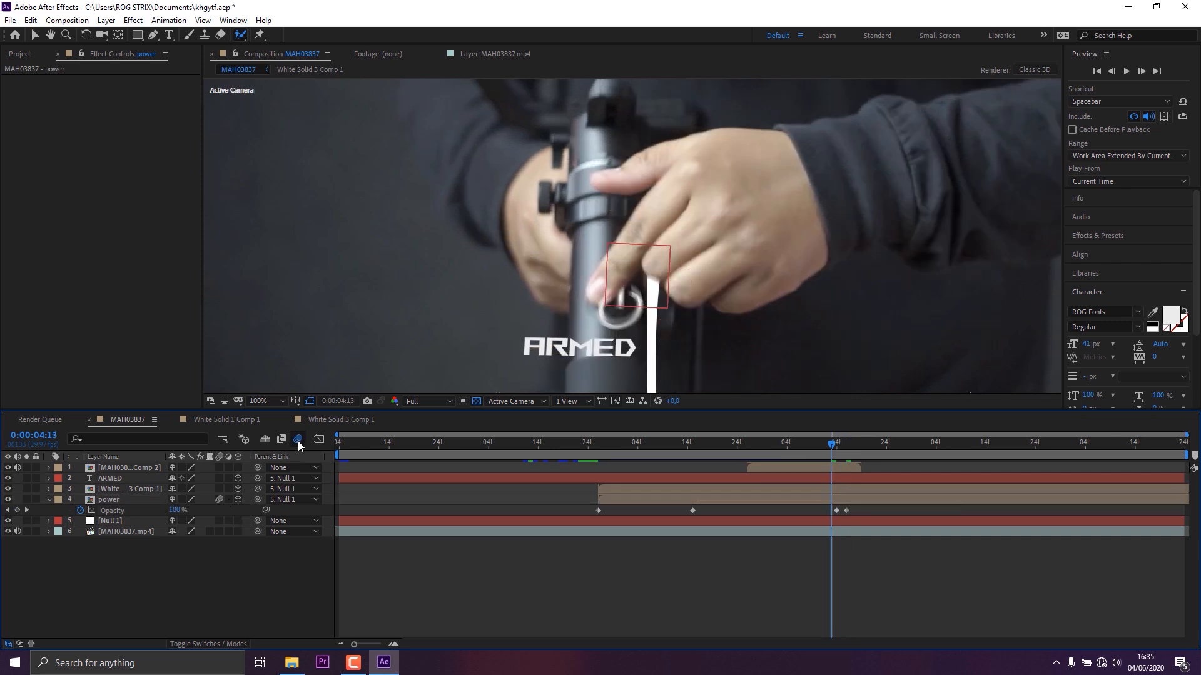
drag(757, 452, 820, 451)
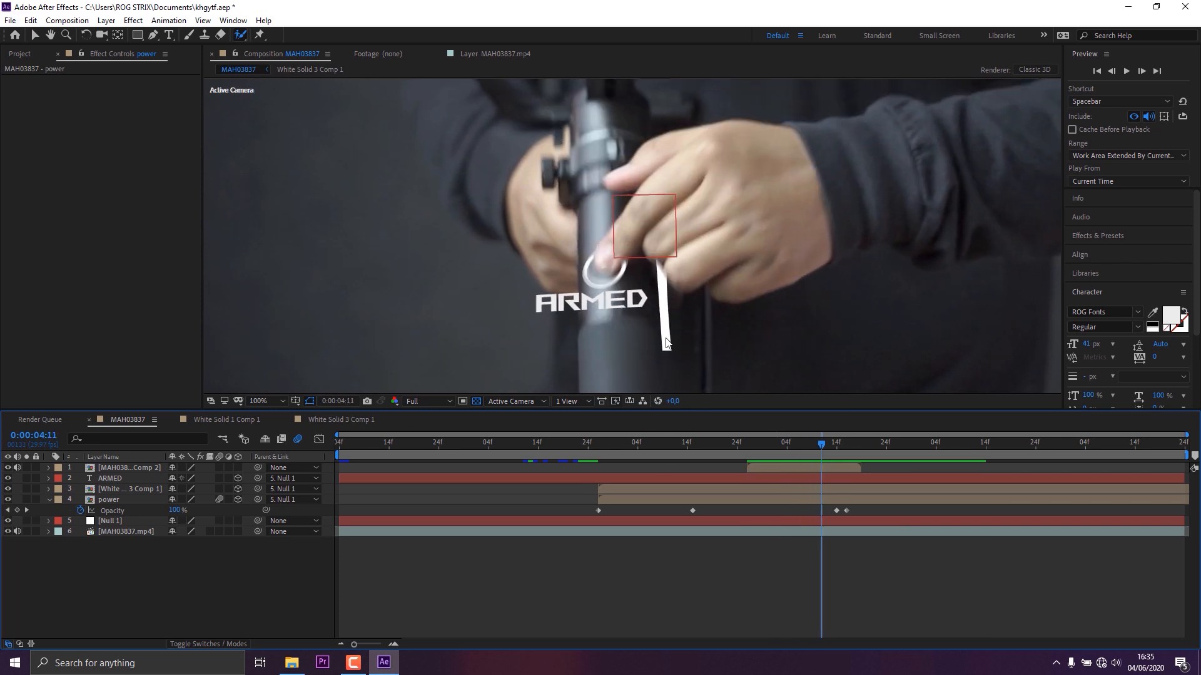
Step: Fade out the White Solid 3 Comp 1 layer from 100% opacity at 0:00:04:11 to 0% at 0:00:04:16
click(150, 488)
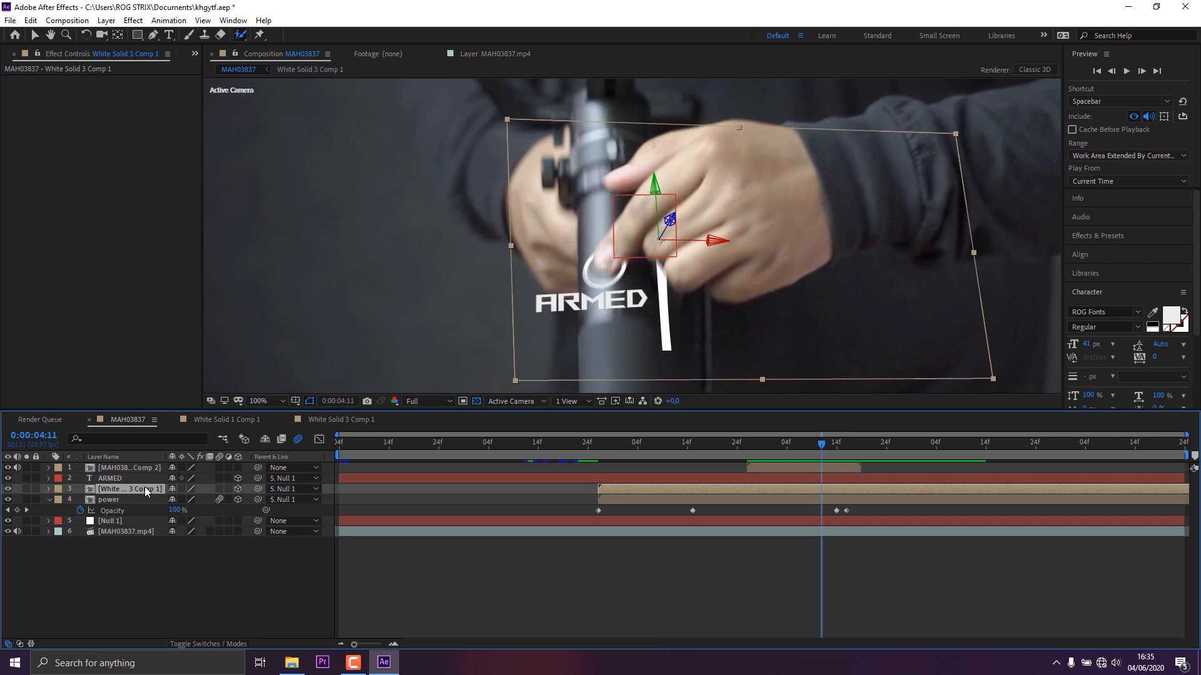
key(t)
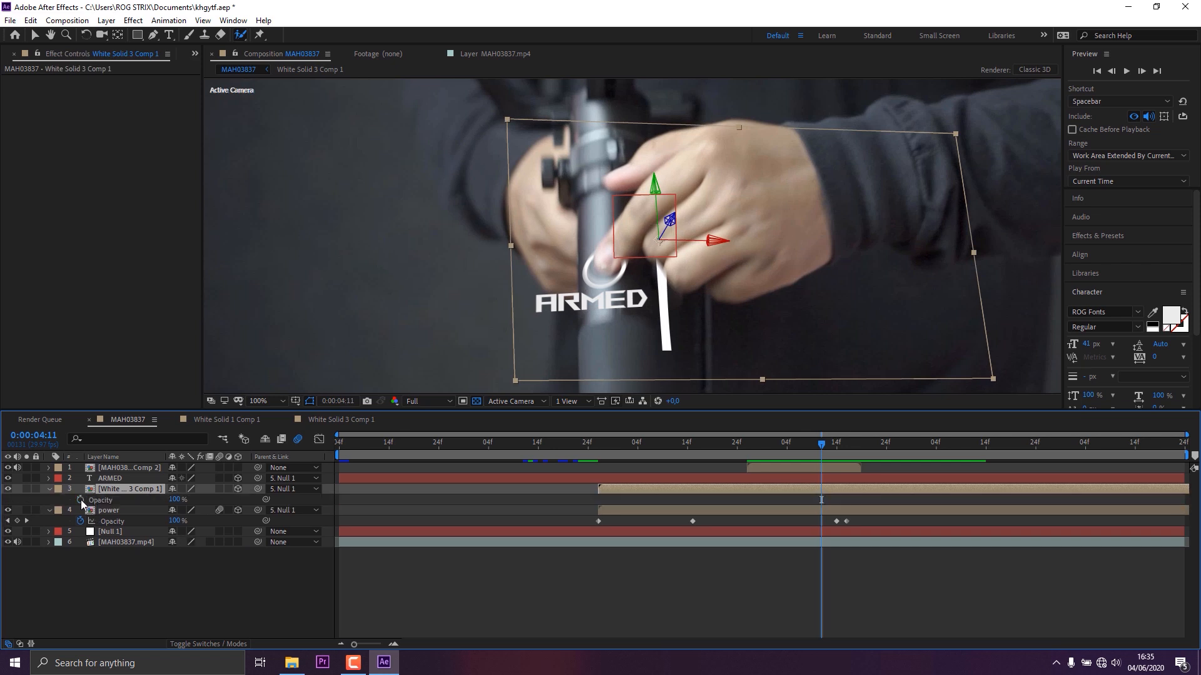
click(80, 499)
drag(823, 445, 846, 446)
drag(175, 500, 3, 499)
Step: Set the ARMED text layer's opacity to 0% at 0:00:04:16 and review the fade-out of the graphics in the full frame
click(116, 480)
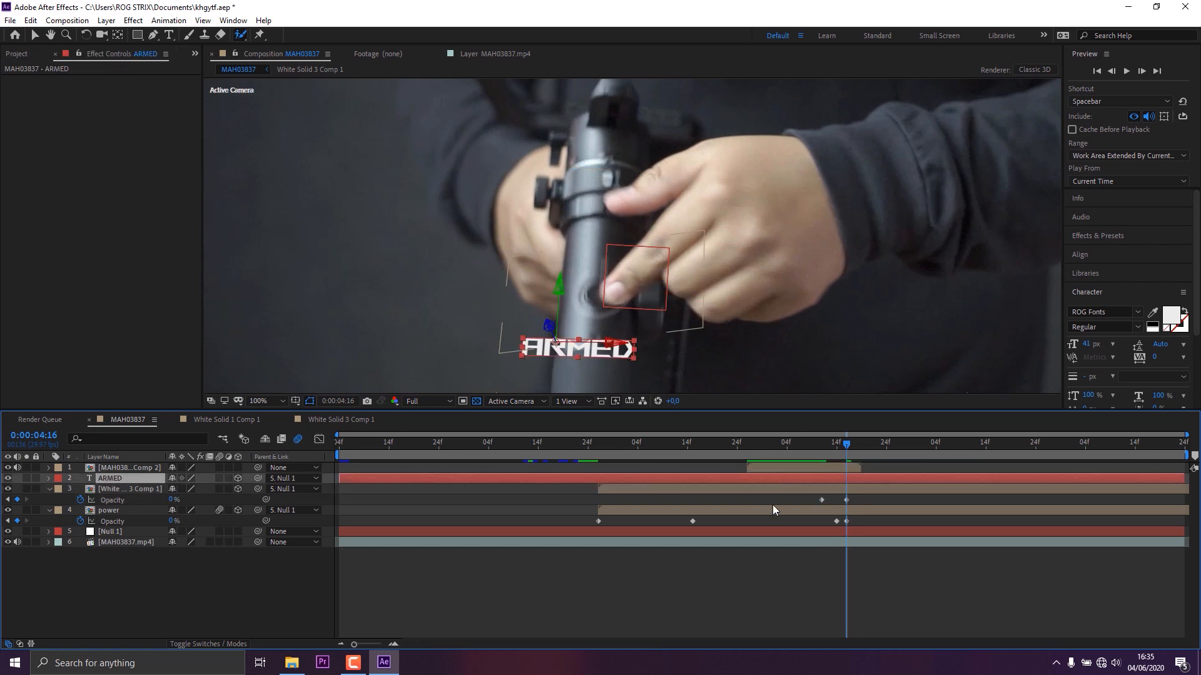
key(t)
click(113, 489)
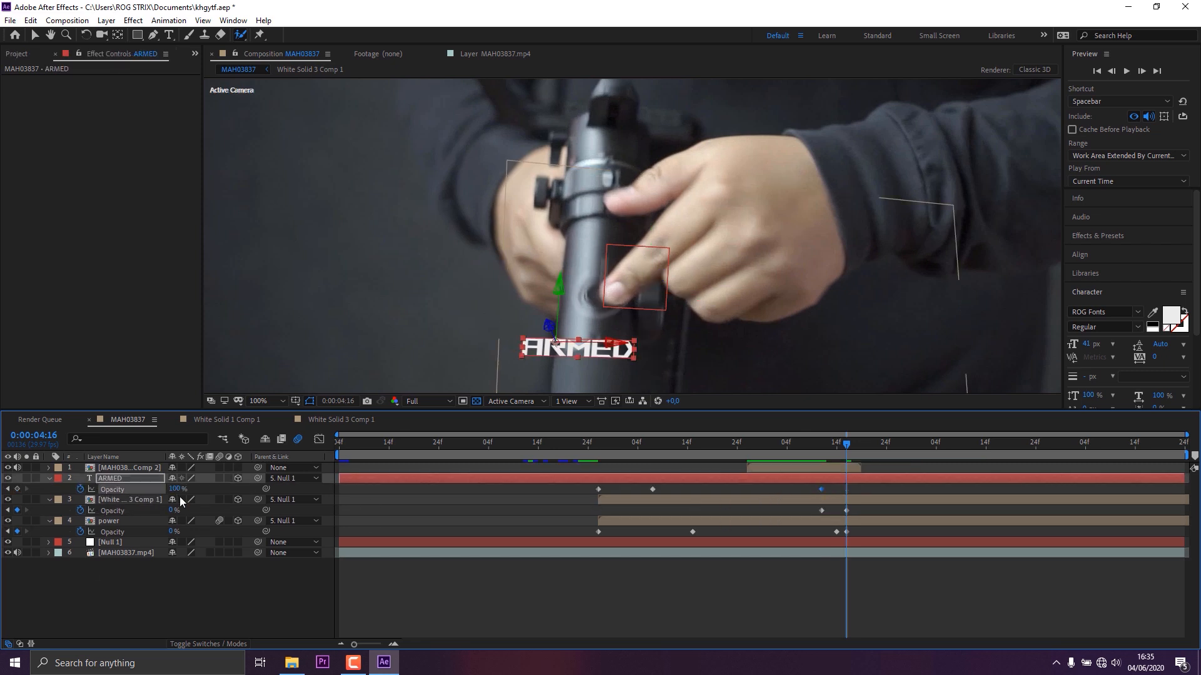
drag(175, 489, 3, 490)
drag(626, 447, 872, 470)
click(269, 402)
click(279, 416)
drag(604, 446, 697, 490)
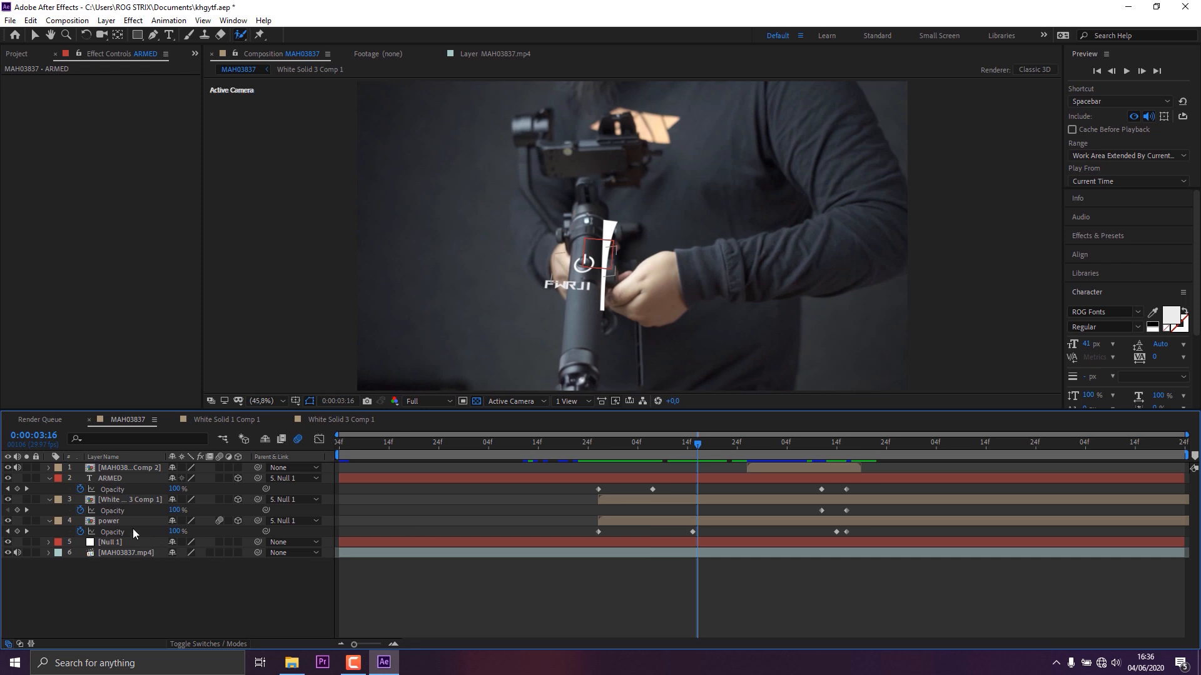
Step: Pre-compose the hand comp, ARMED, White Solid 3 Comp 1, power and Null 1 layers together as Pre-comp 1
click(133, 524)
shift+click(129, 468)
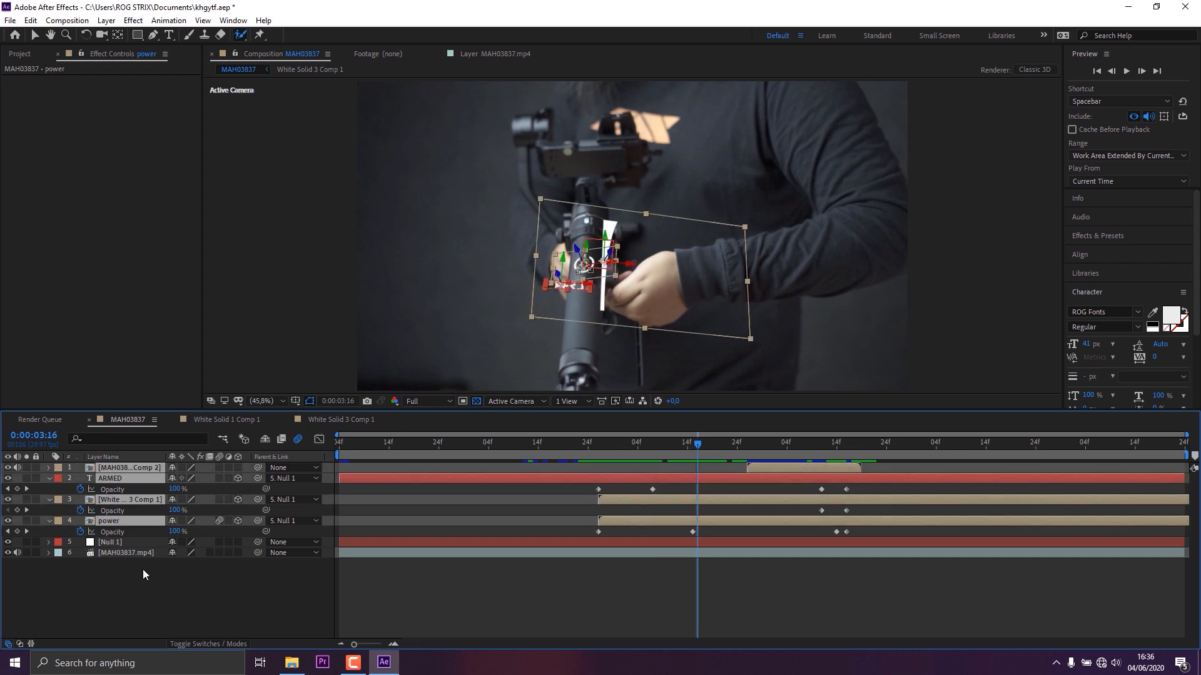
click(143, 569)
click(112, 543)
shift+click(125, 469)
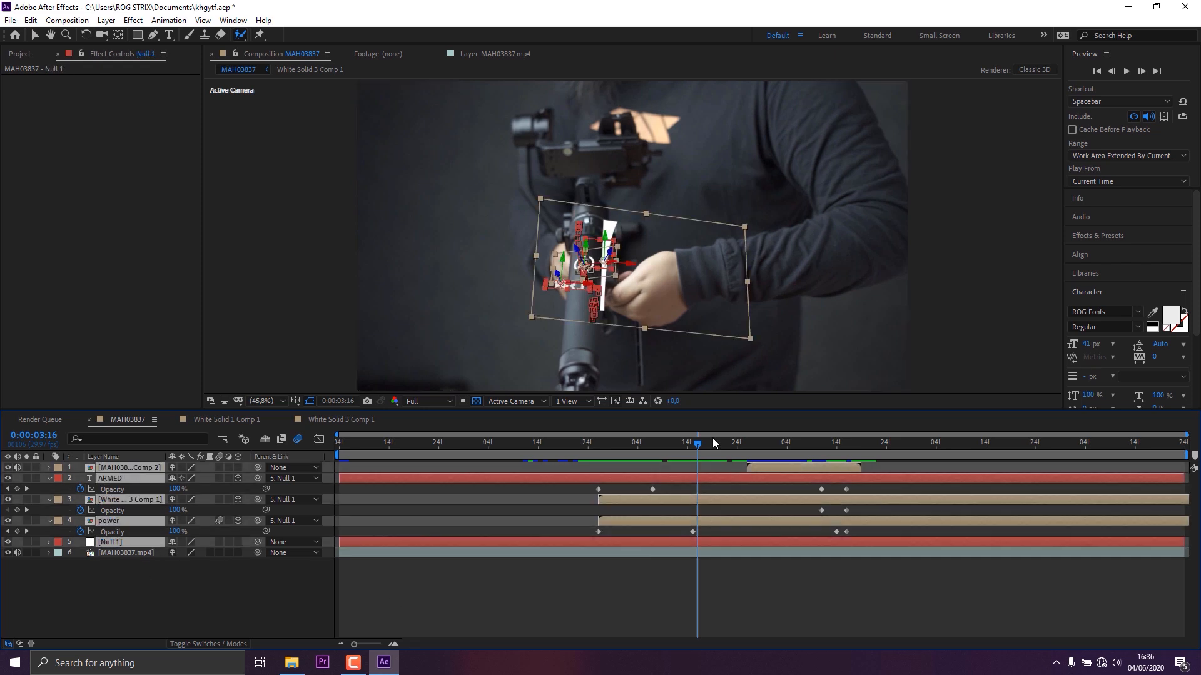
right_click(123, 467)
click(200, 411)
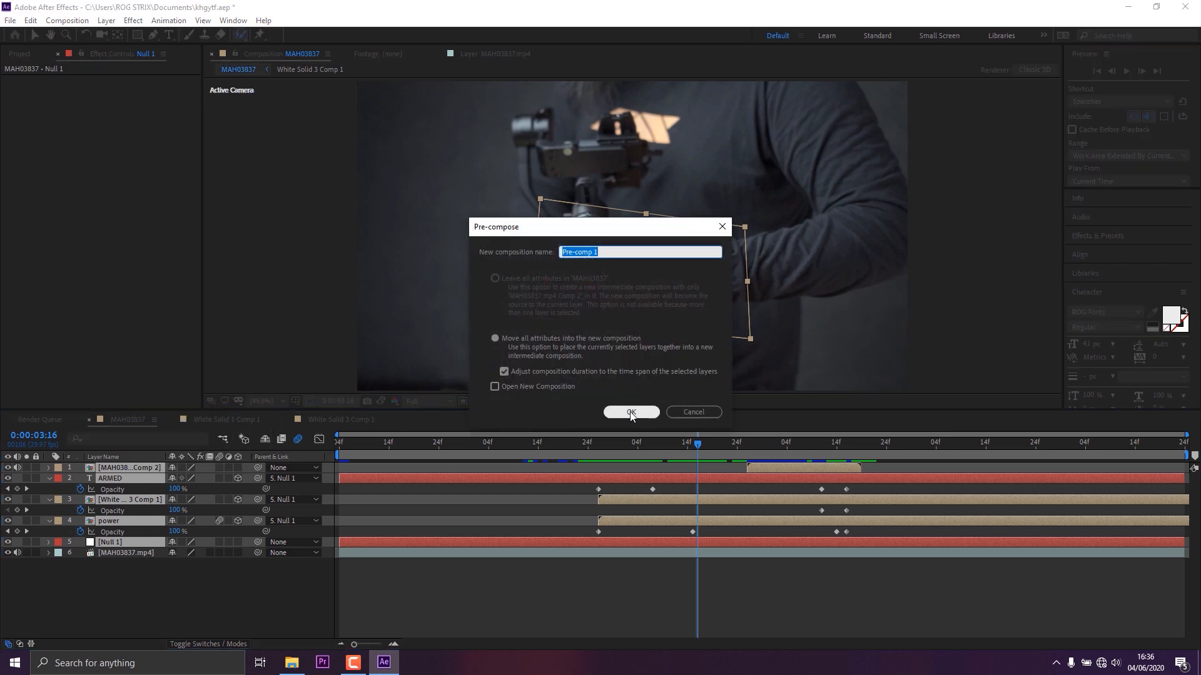
click(631, 412)
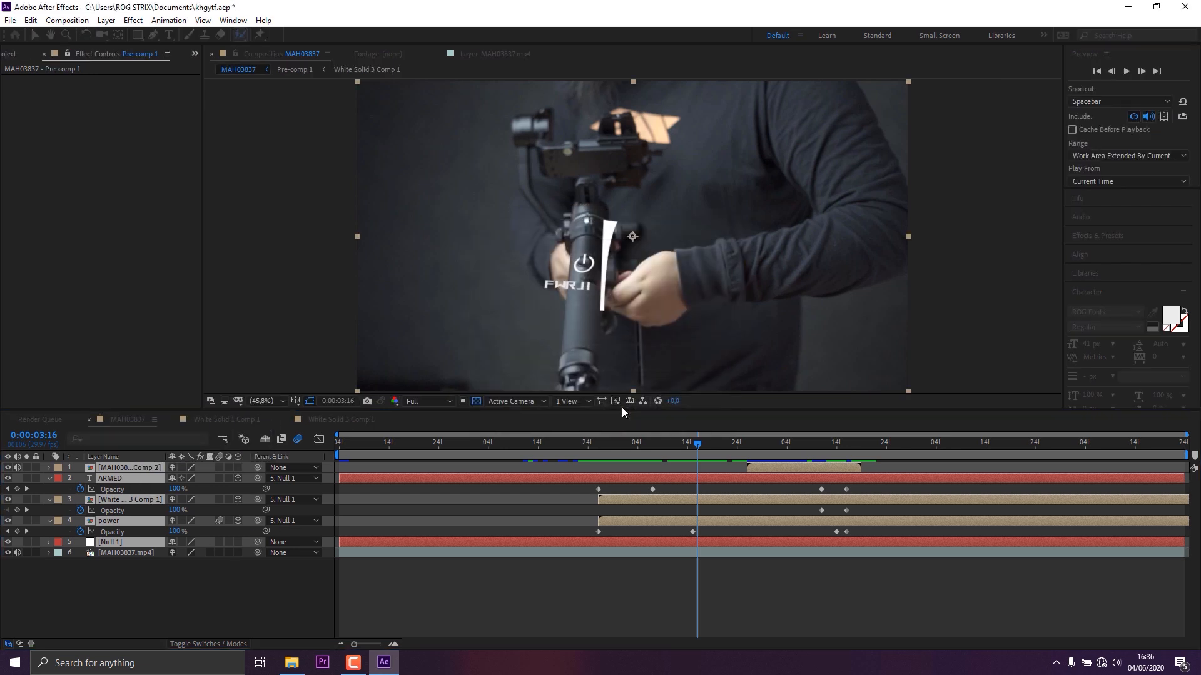
drag(373, 444, 736, 448)
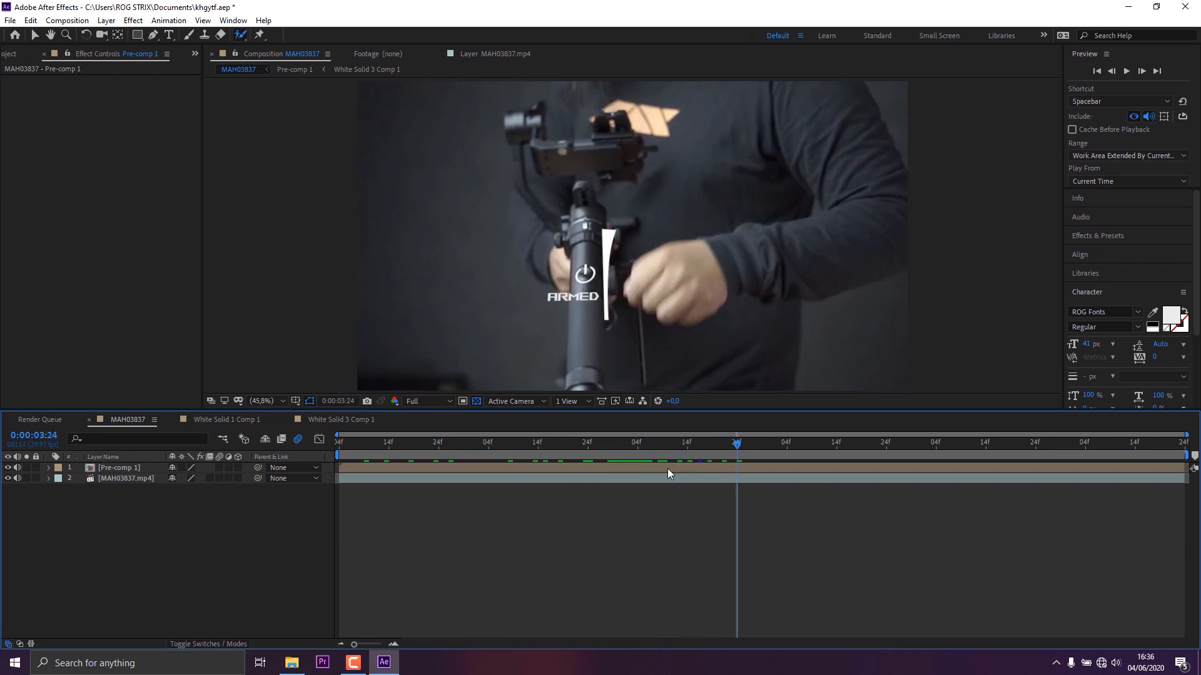
Step: Find the Glow effect and apply it to the Pre-comp 1 layer
click(115, 468)
click(1099, 236)
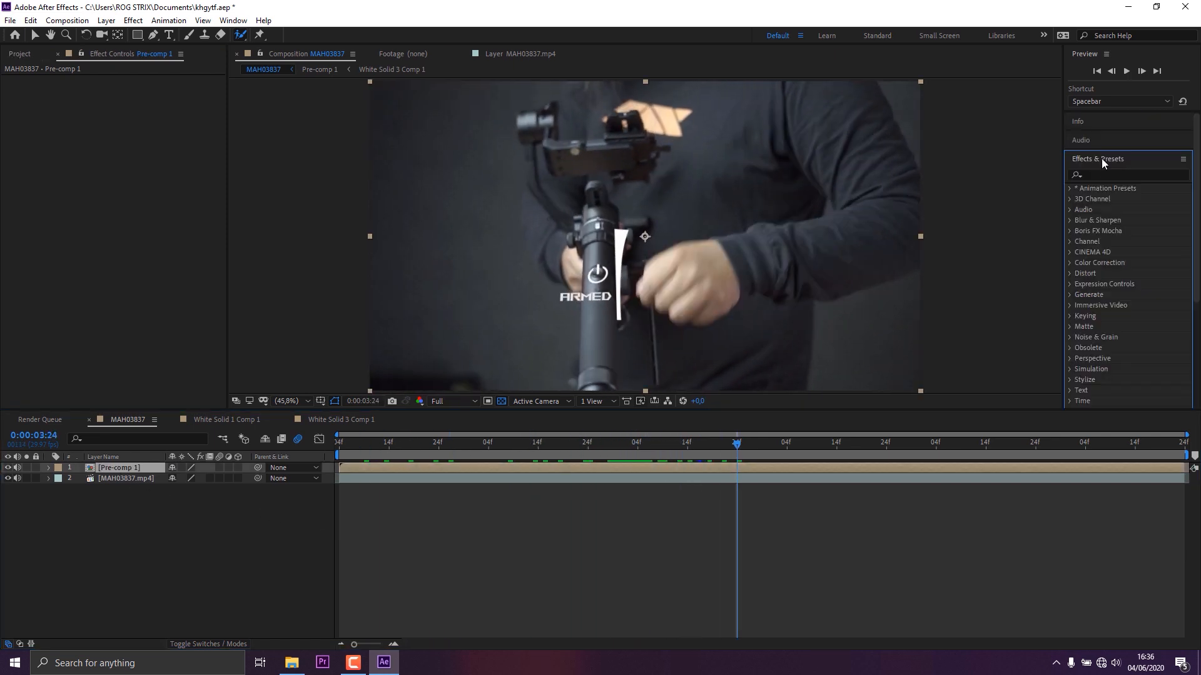
click(1107, 172)
text(glow)
drag(1116, 253, 104, 474)
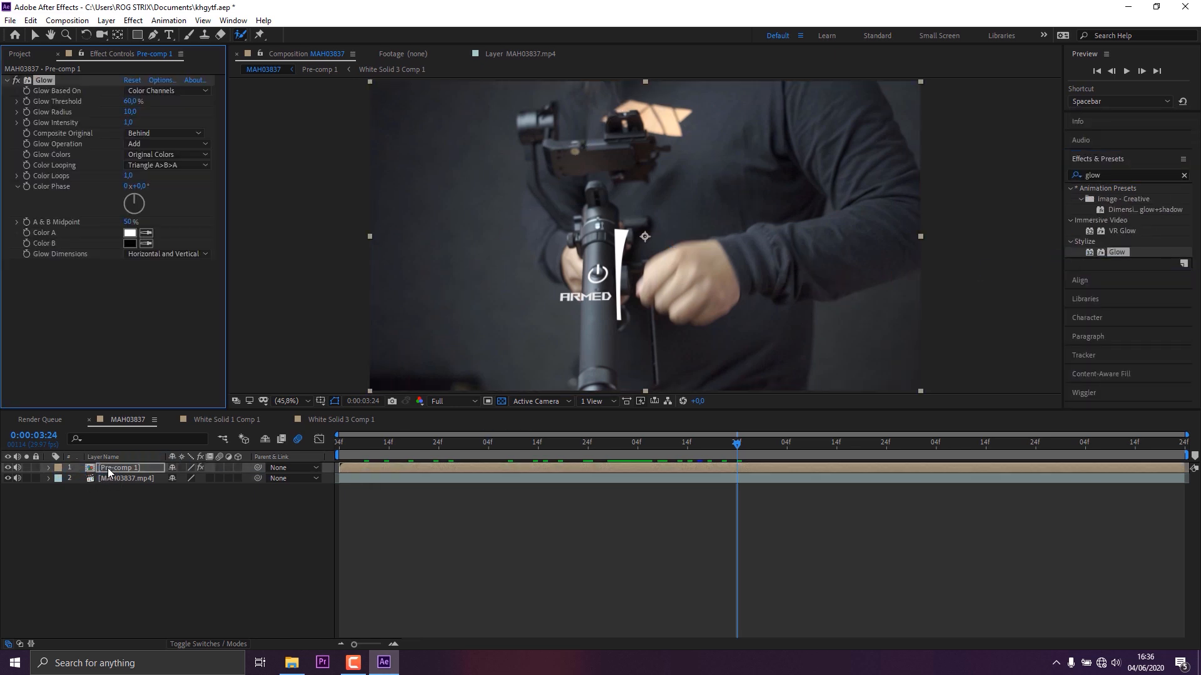
Step: Set the Glow colors to A & B Colors and make both Color A and Color B light blue
key(v)
click(128, 156)
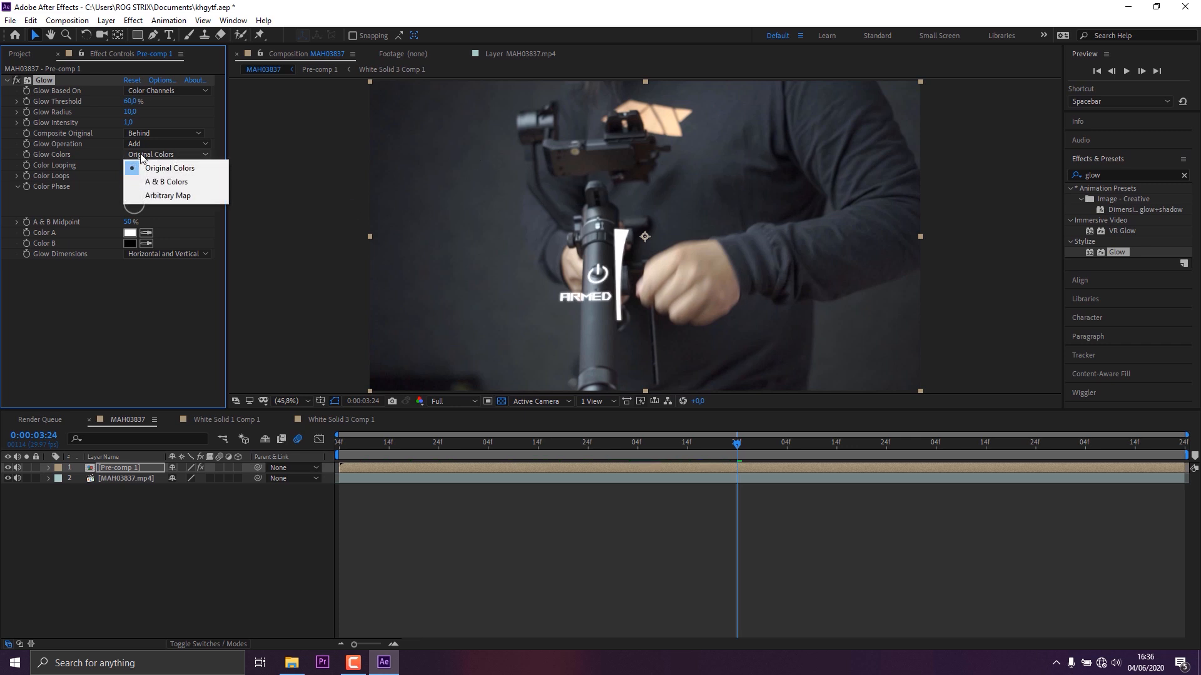
click(181, 181)
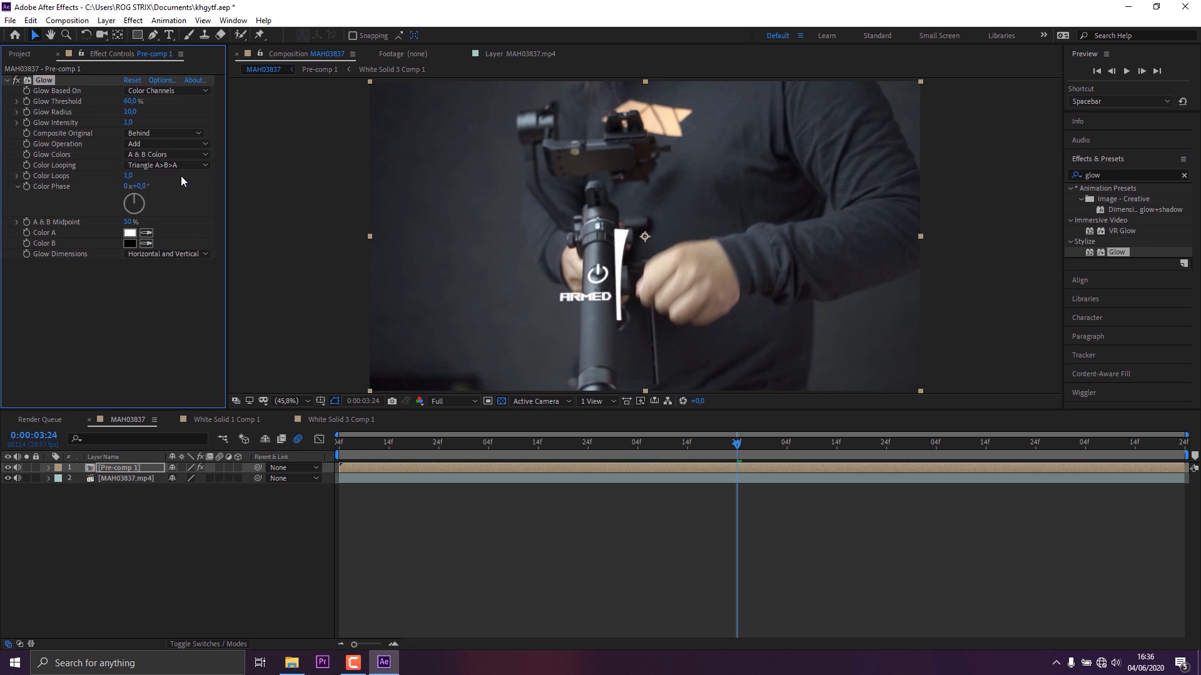
click(132, 244)
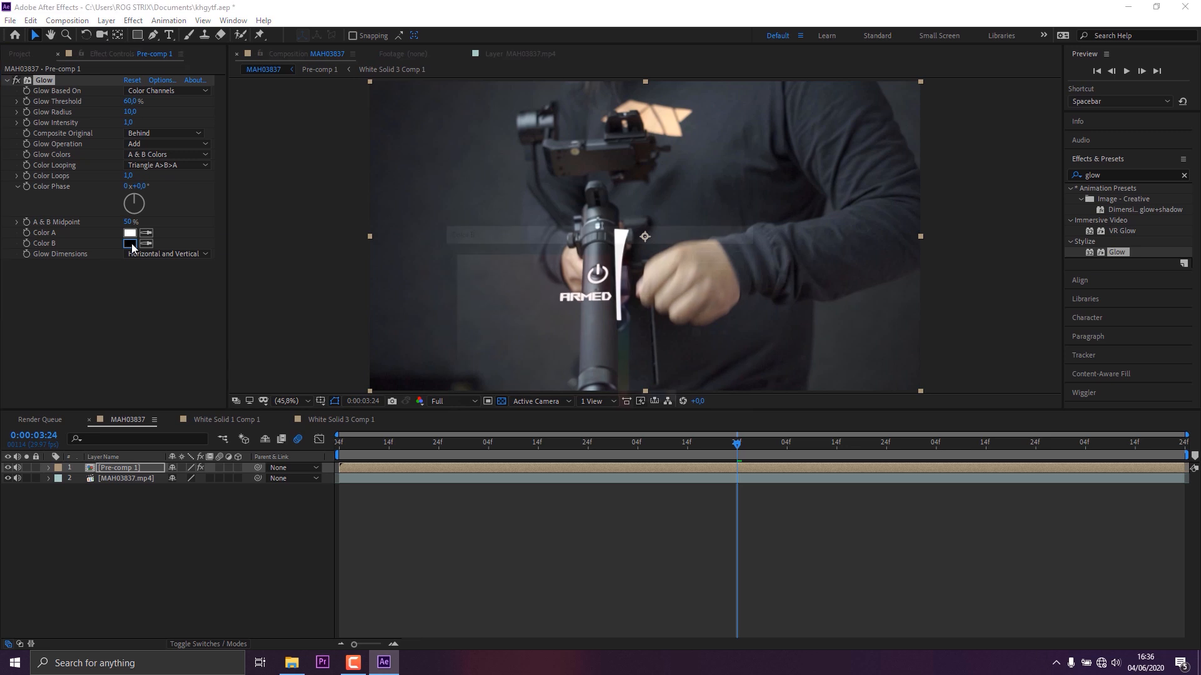
drag(498, 275, 540, 248)
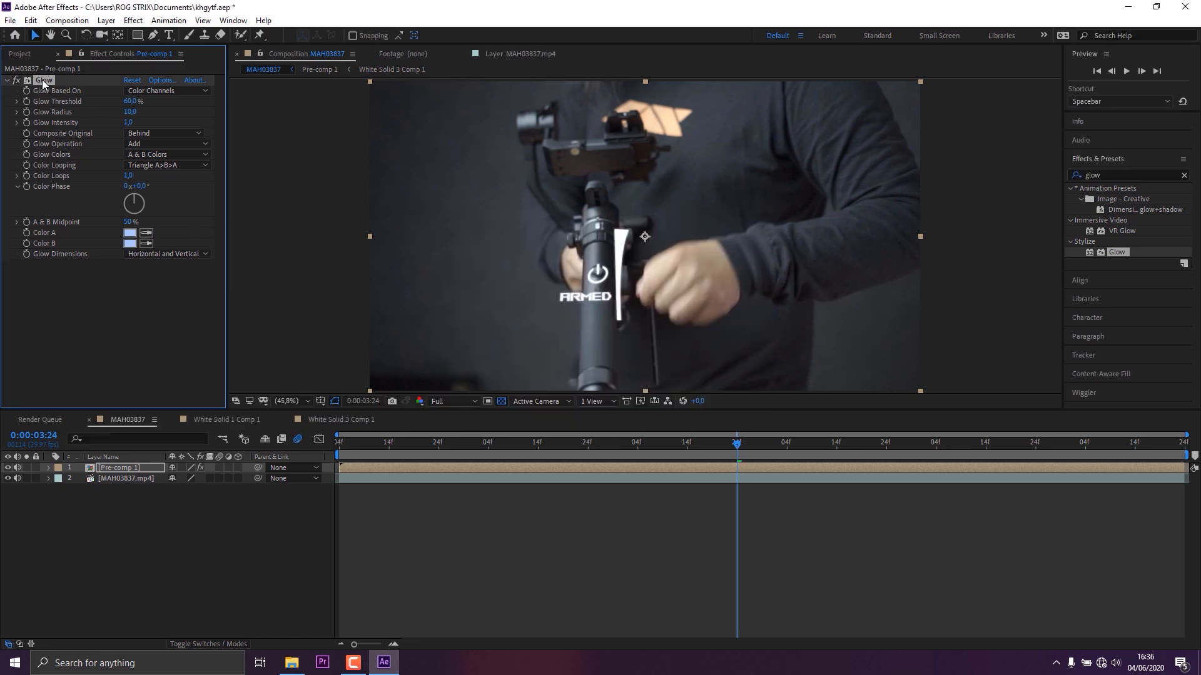
Step: Duplicate the Glow effect and change the copy's Color B to a more saturated blue
key(ctrl+d)
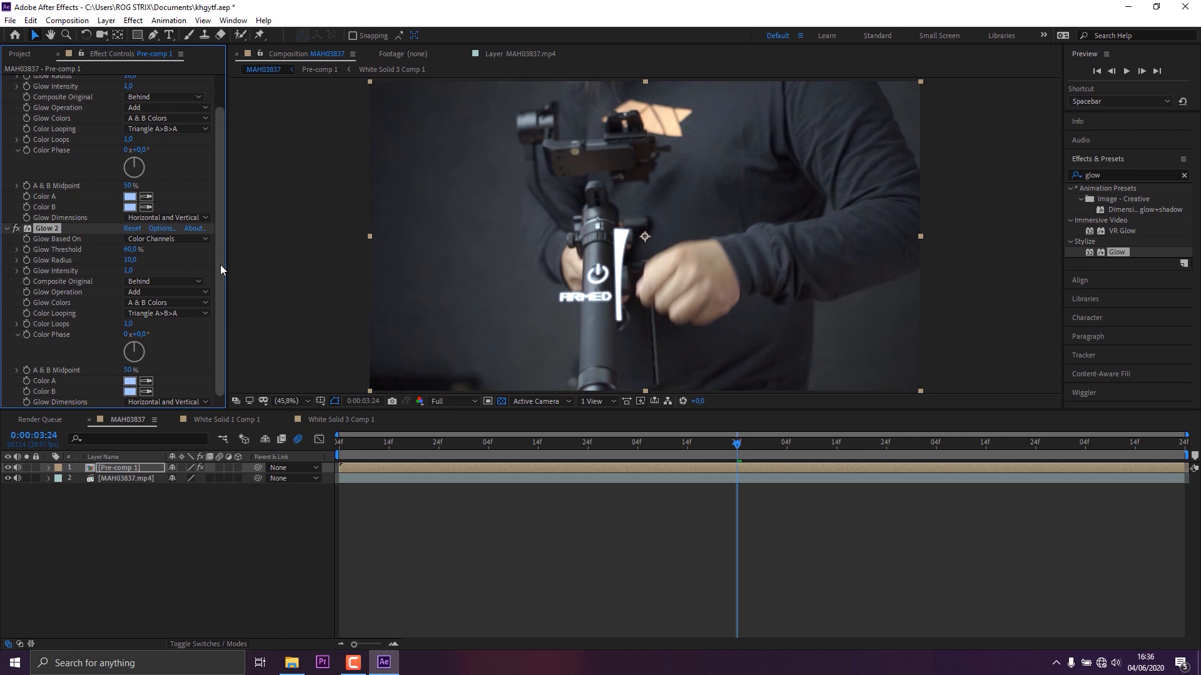
click(130, 391)
click(554, 265)
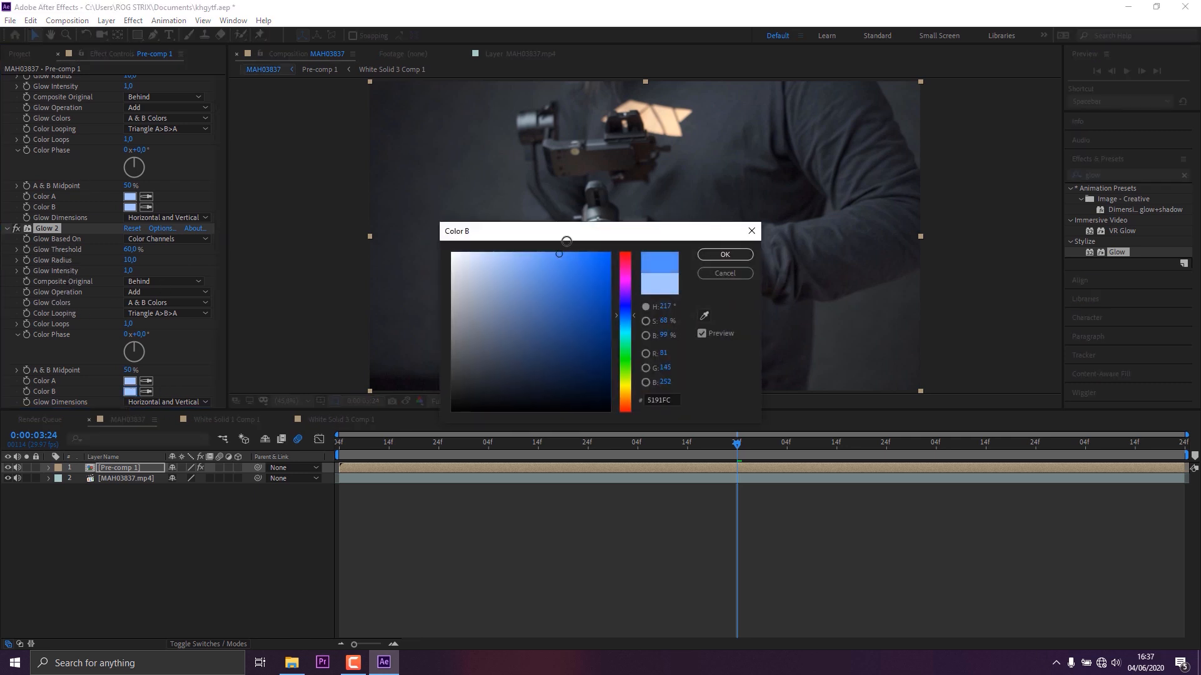
click(725, 256)
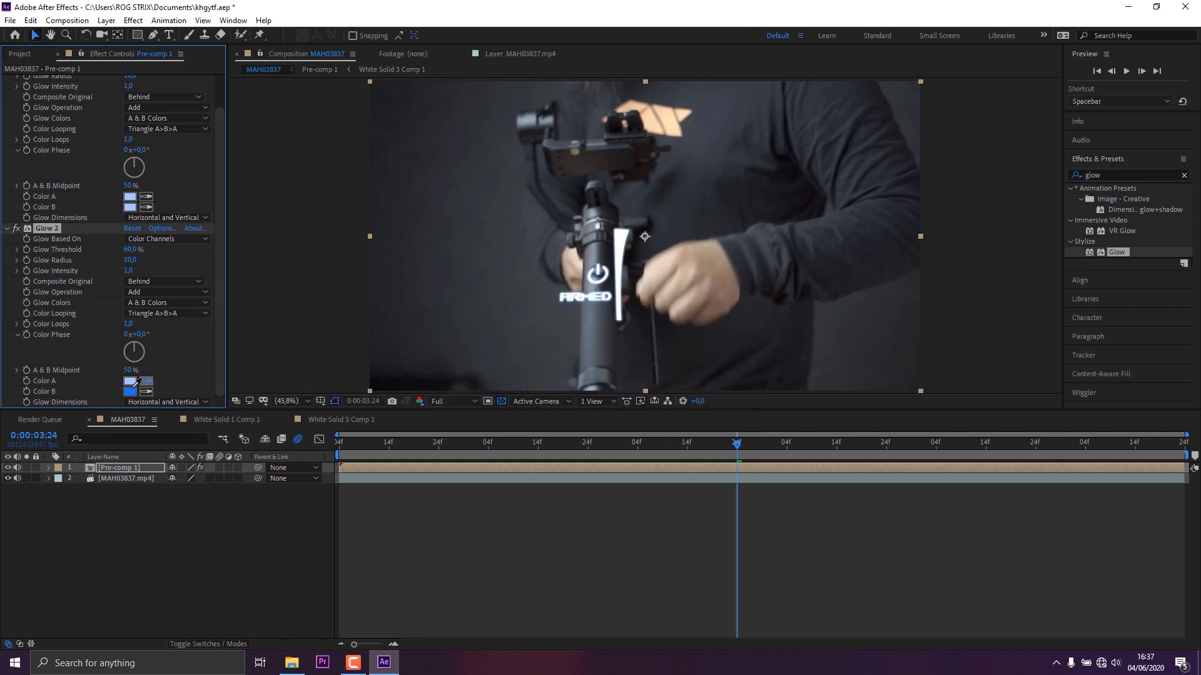
Step: Set the first Glow's radius to 19, and Glow 2's threshold to 10.6%, radius to 283 and intensity to 1.2
drag(129, 258, 107, 286)
scroll(107, 286, up, 1)
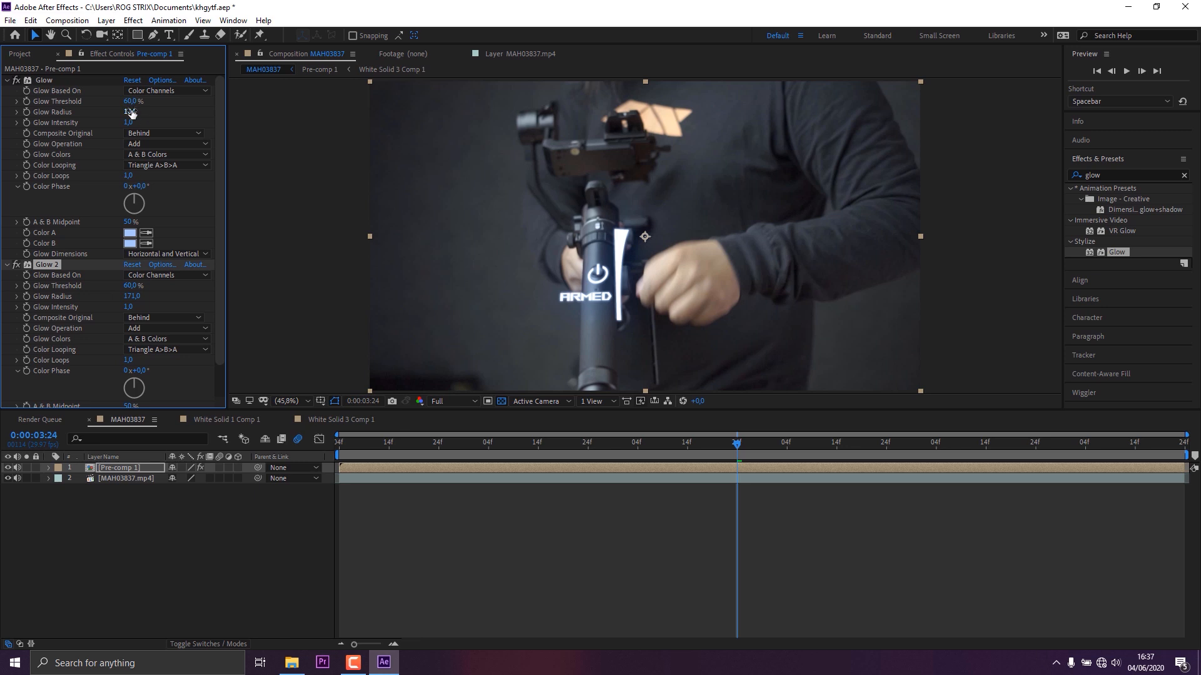
drag(131, 112, 141, 109)
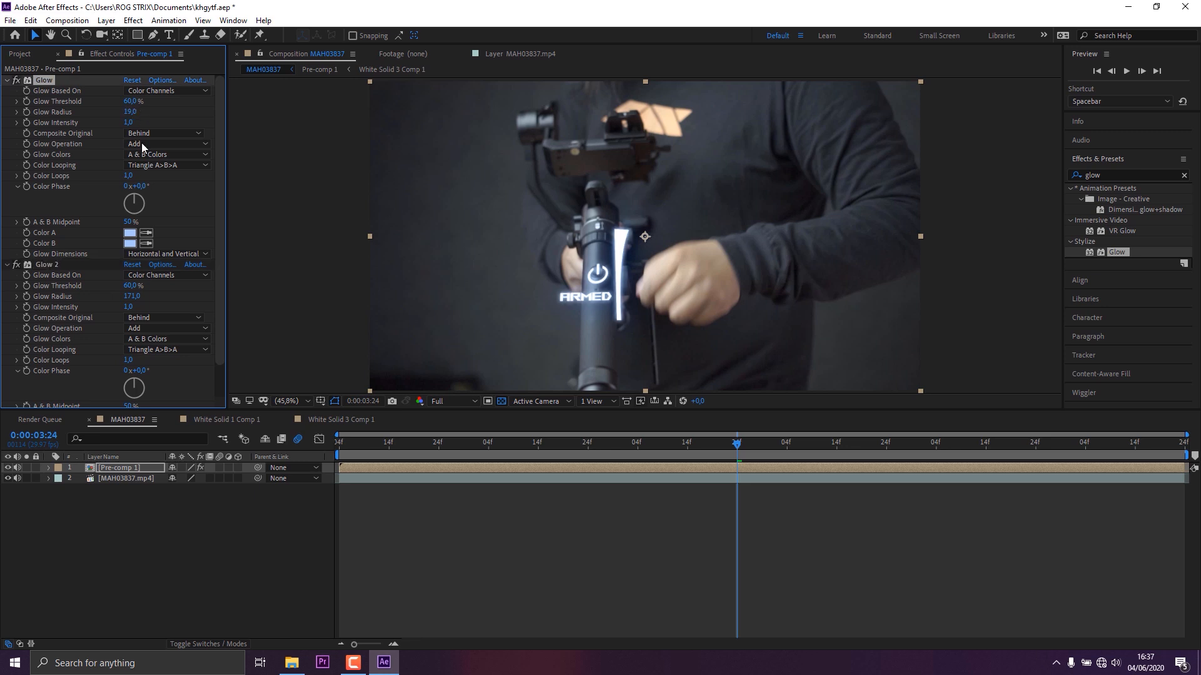
drag(129, 286, 85, 289)
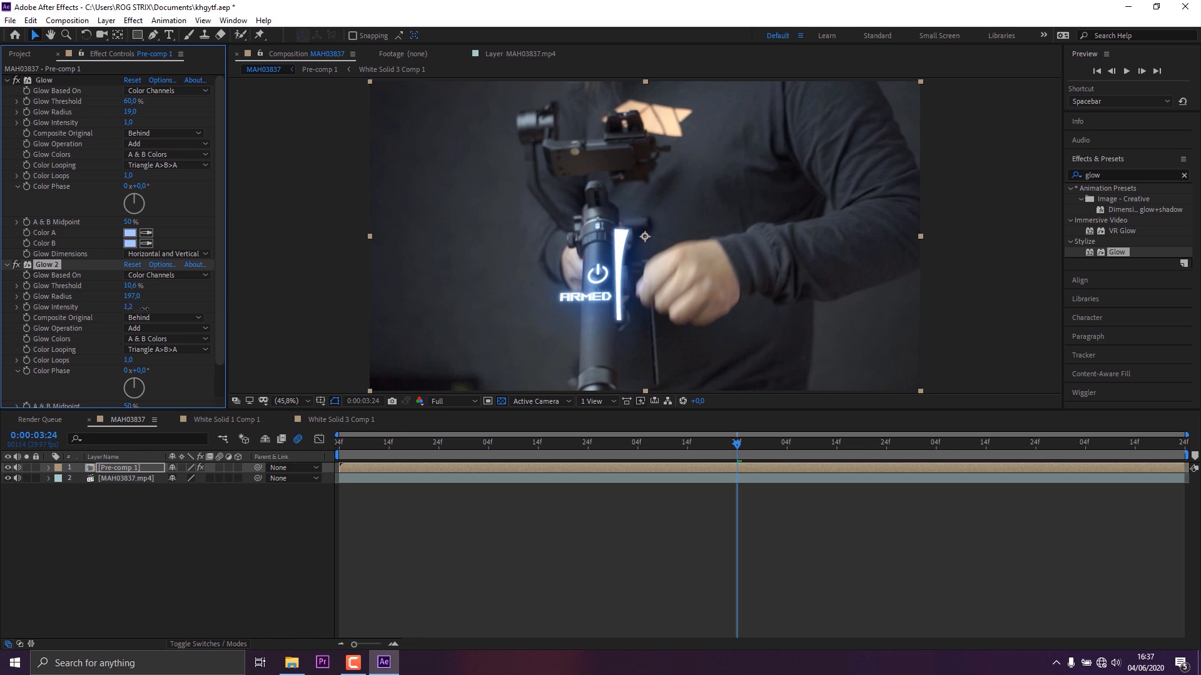
drag(136, 297, 188, 654)
Step: Try the Add blending mode on the Pre-comp 1 layer, and settle on Screen
click(200, 643)
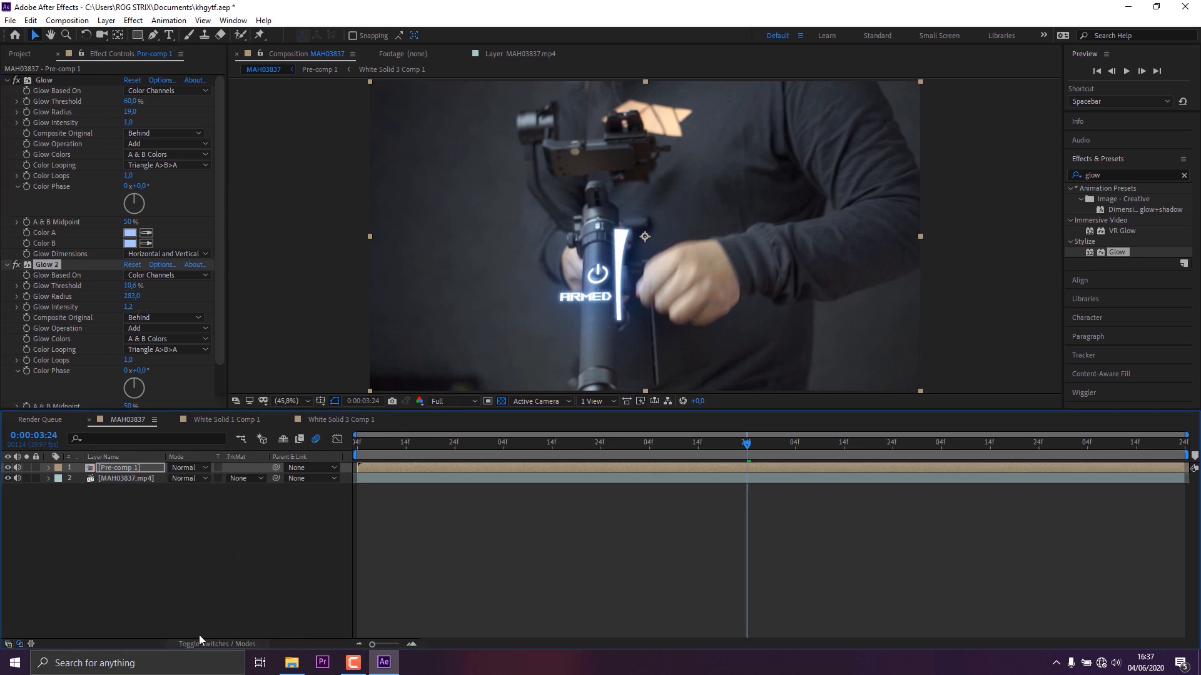
click(184, 469)
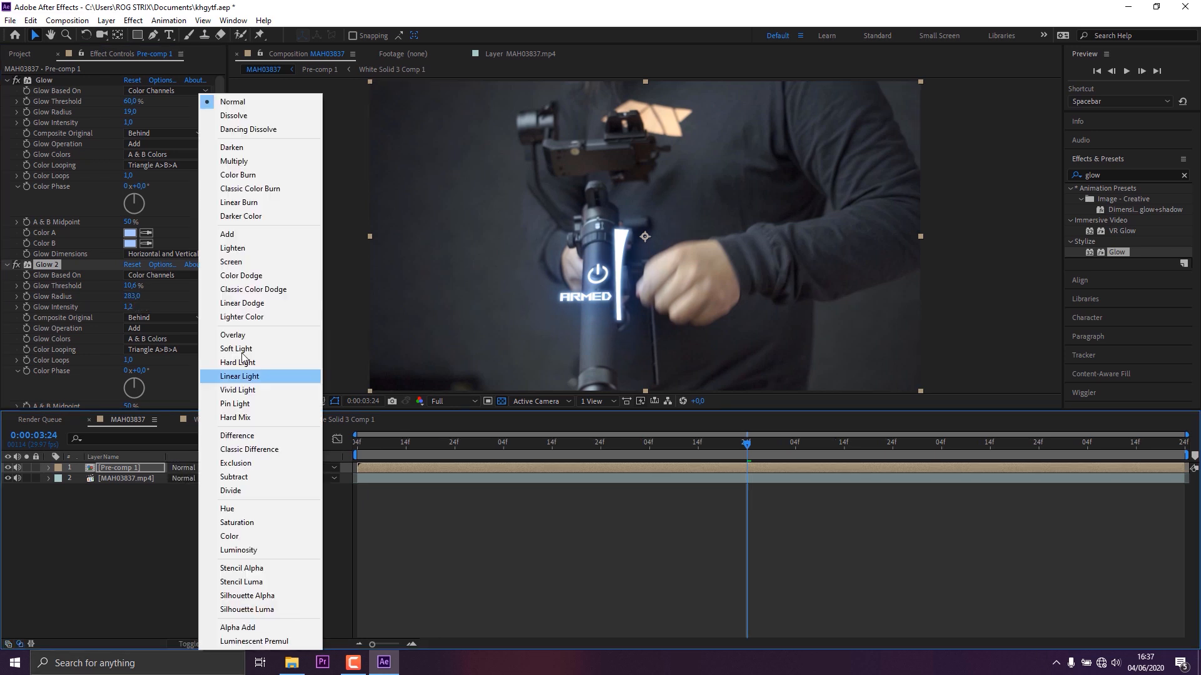
click(241, 234)
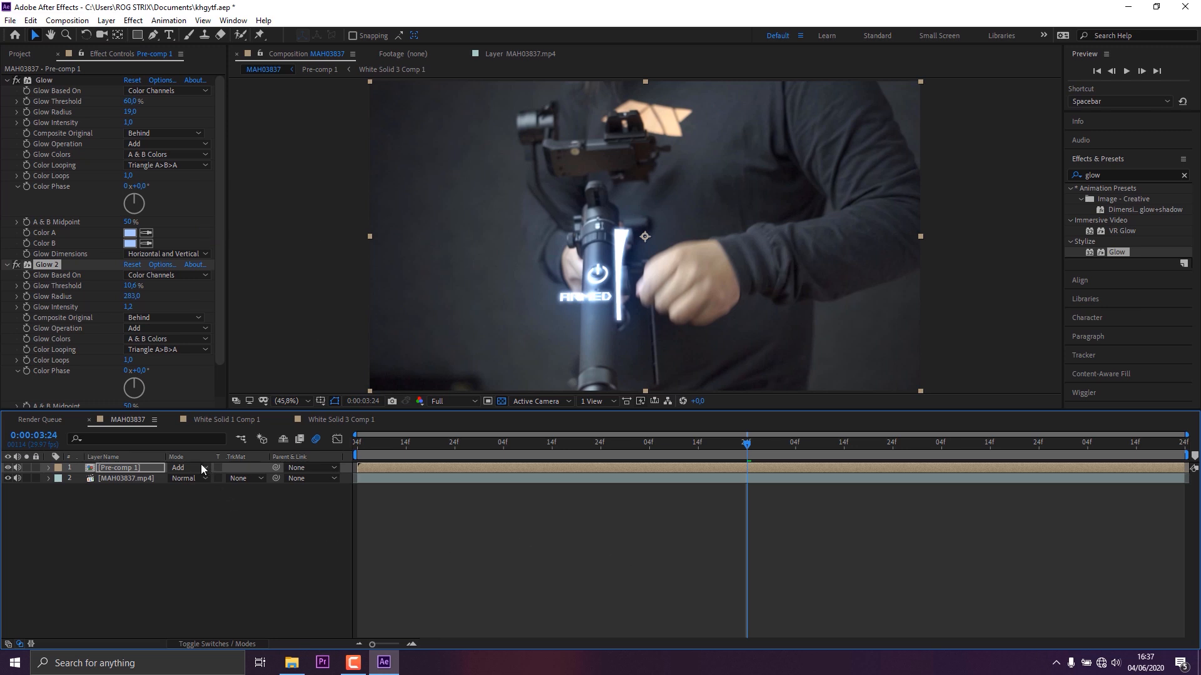
click(201, 466)
click(294, 260)
click(559, 452)
drag(558, 452, 718, 439)
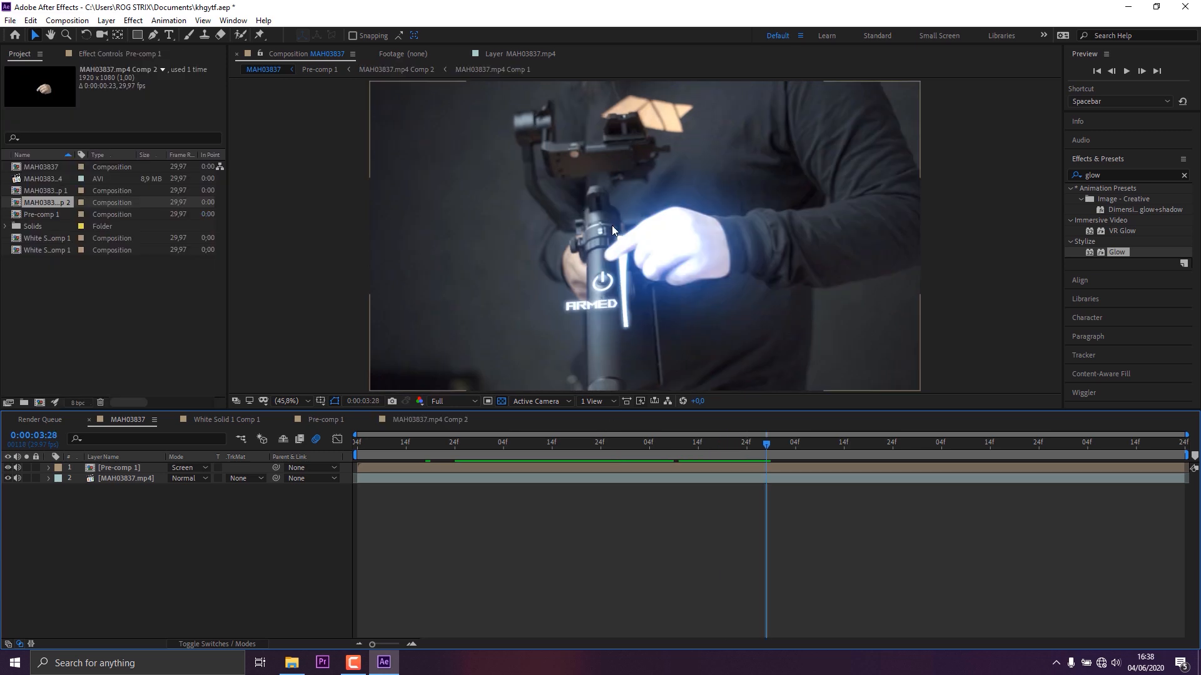
Step: Cut the hand layer MAH03837.mp4 Comp 2 out of Pre-comp 1 and paste it above Pre-comp 1 in the MAH03837 composition
click(771, 457)
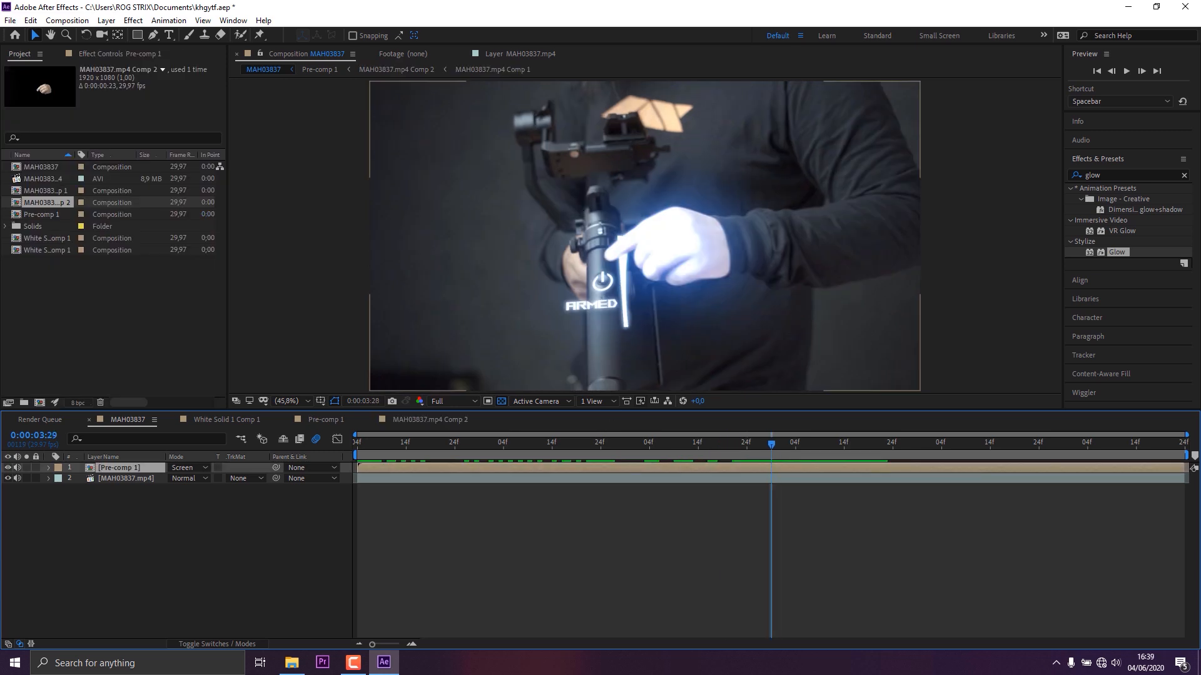
click(327, 420)
click(690, 467)
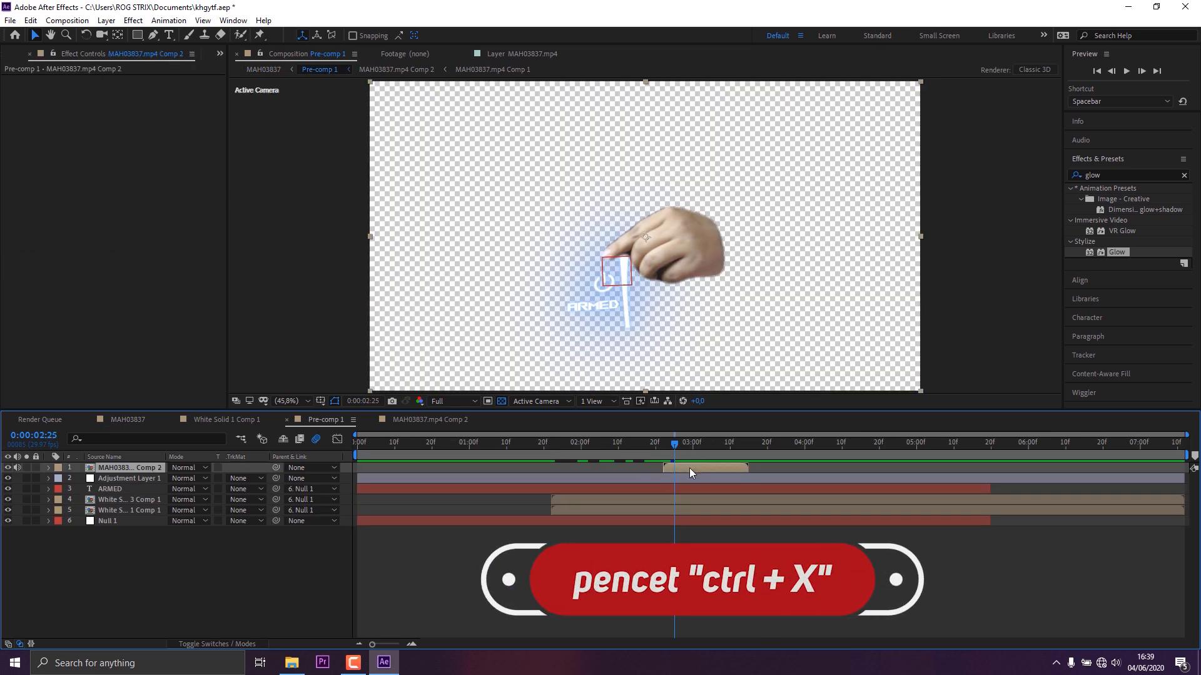
key(ctrl+x)
click(125, 418)
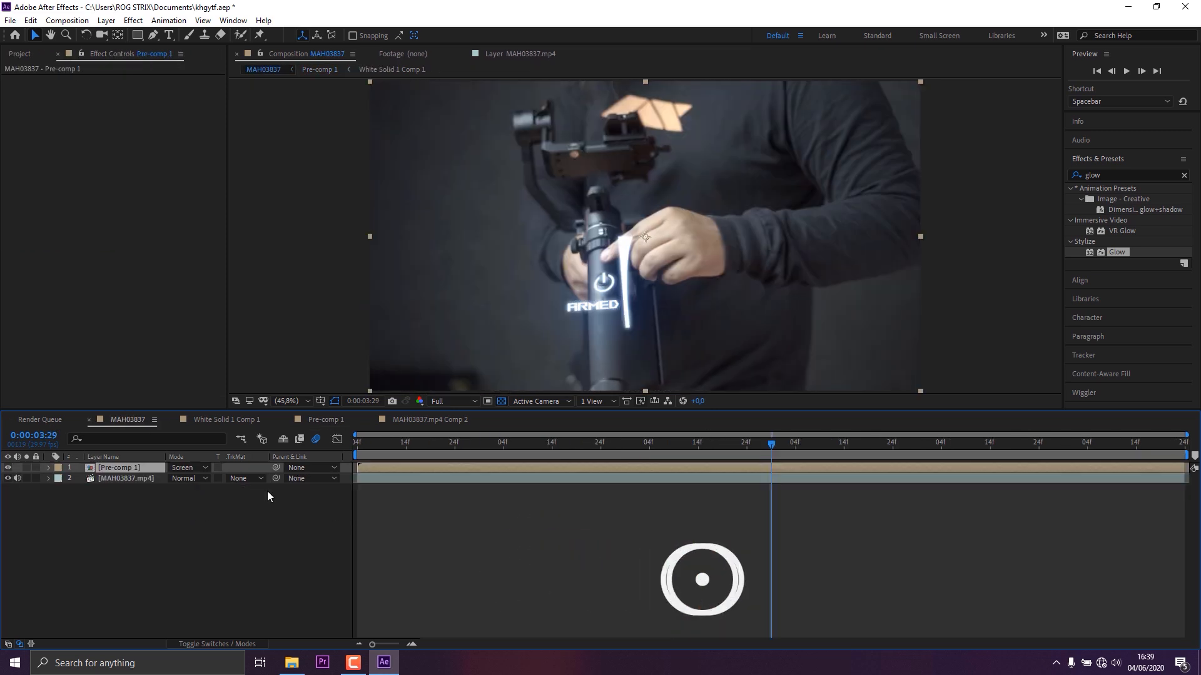
key(ctrl+v)
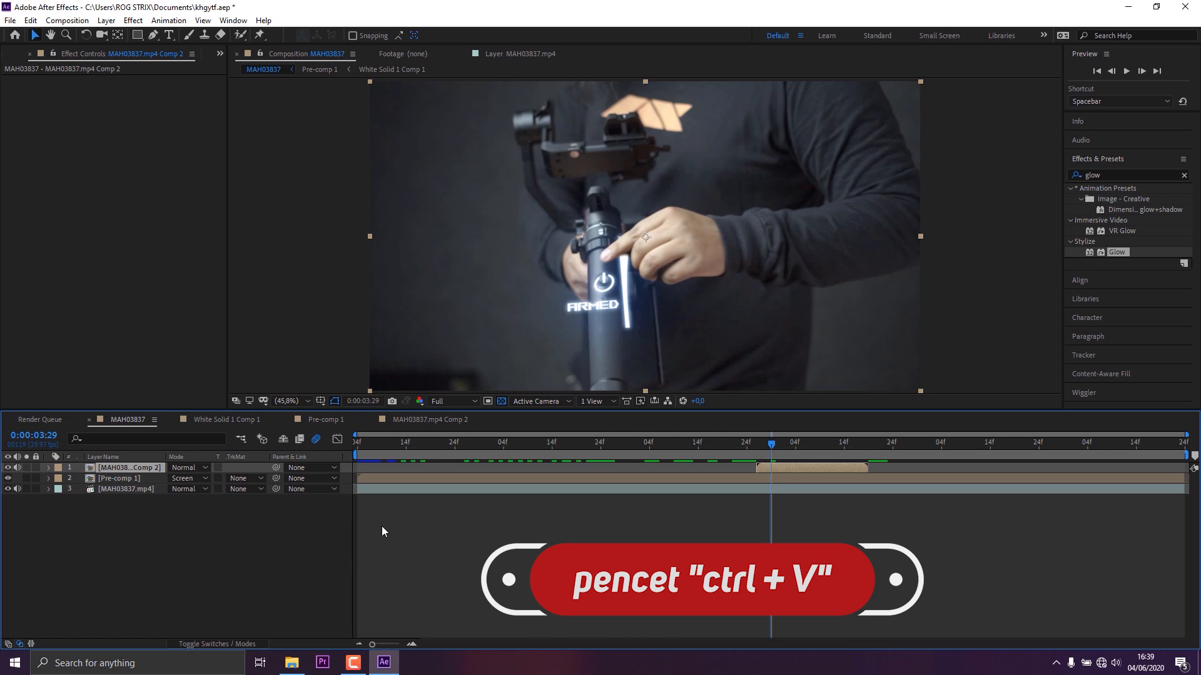
Step: Try Add blending on Pre-comp 1 where the finger touches the graphics at 0:00:04:10, and return the layer to Screen
drag(716, 439, 826, 457)
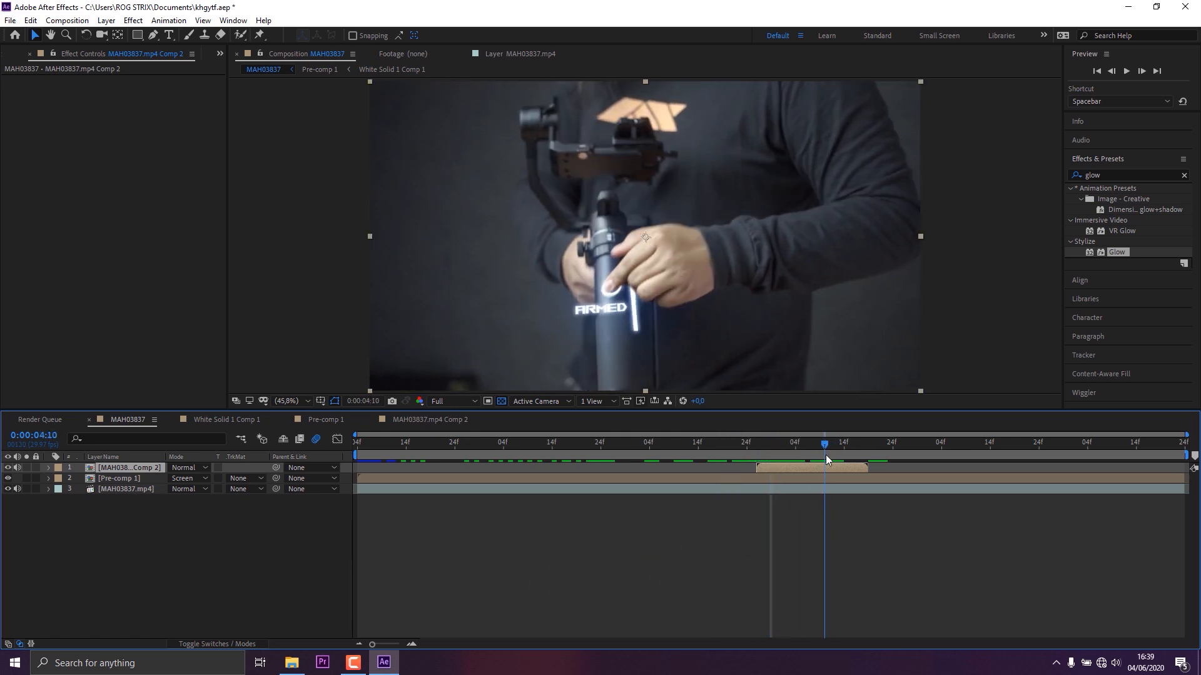
scroll(649, 259, up, 2)
key(space)
drag(647, 266, 708, 175)
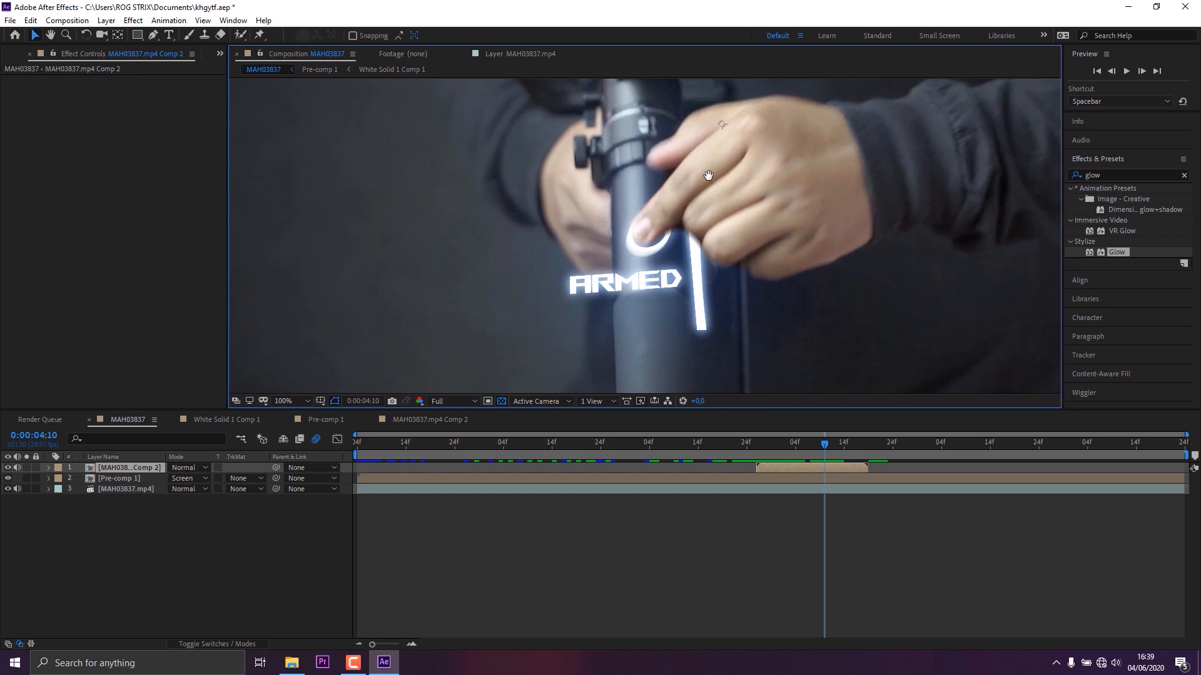
click(132, 478)
click(181, 479)
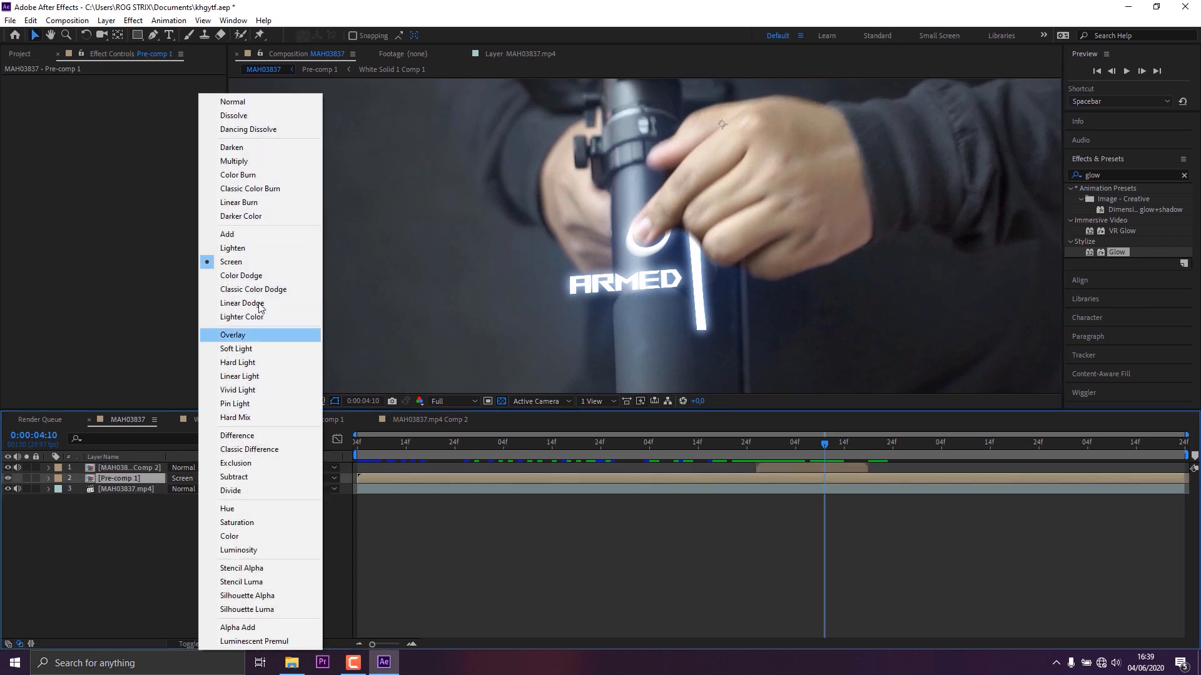
click(275, 234)
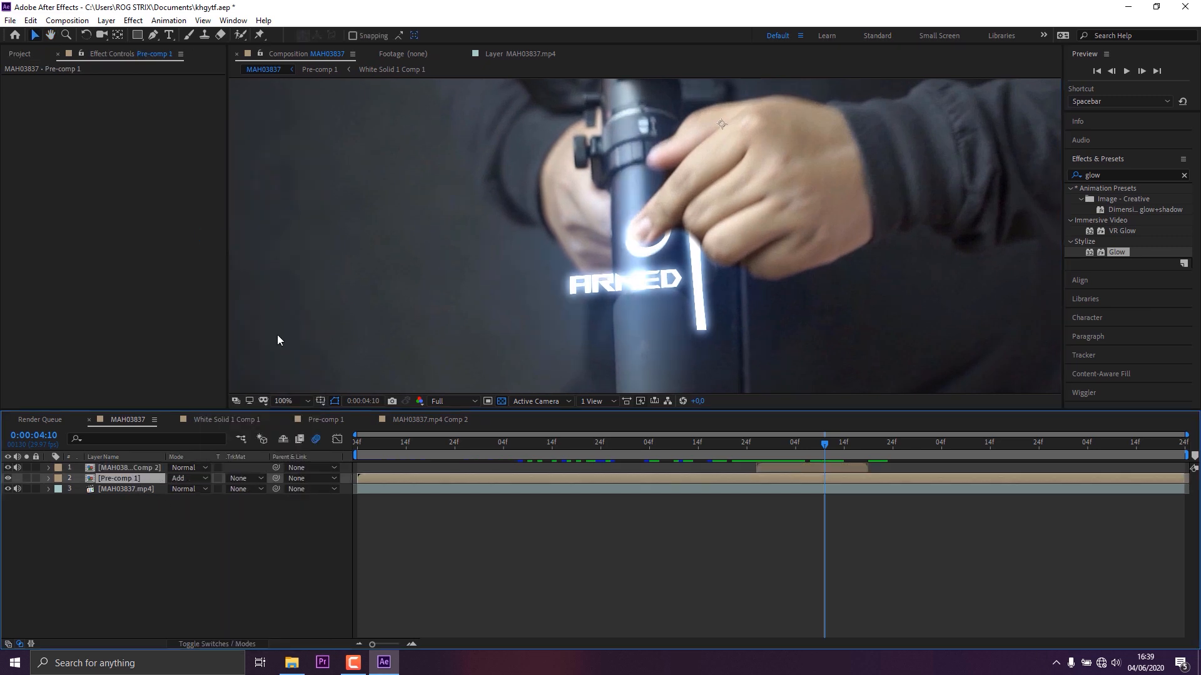
click(185, 478)
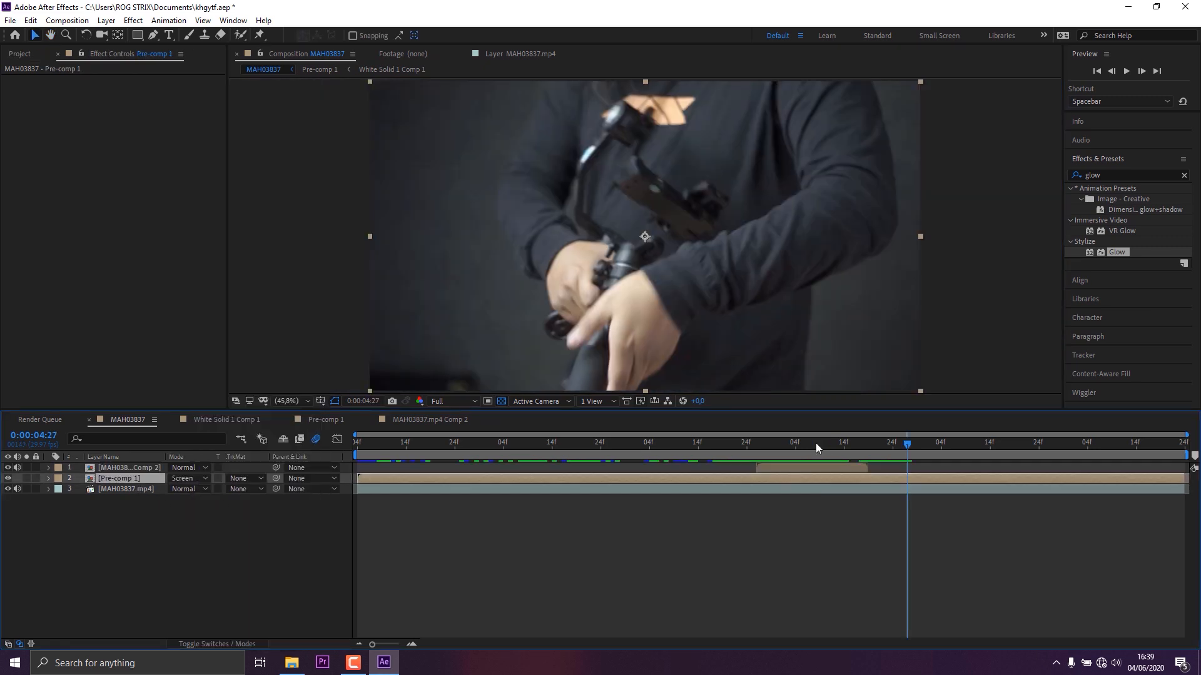
click(701, 449)
drag(700, 449, 704, 449)
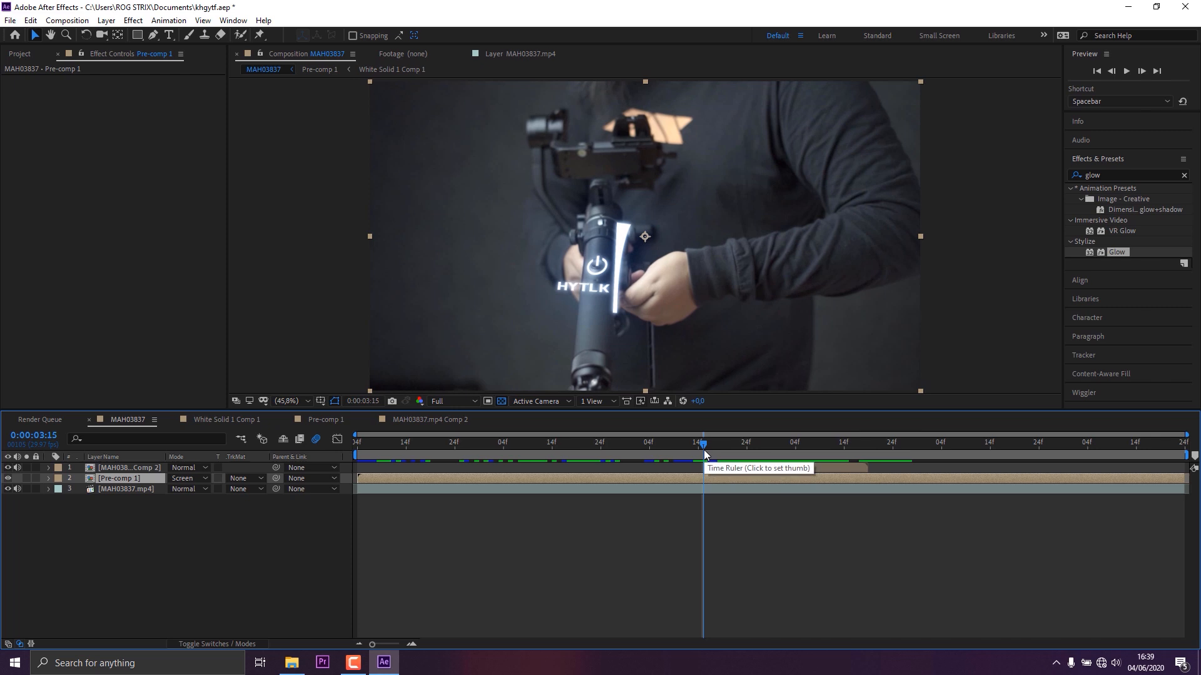